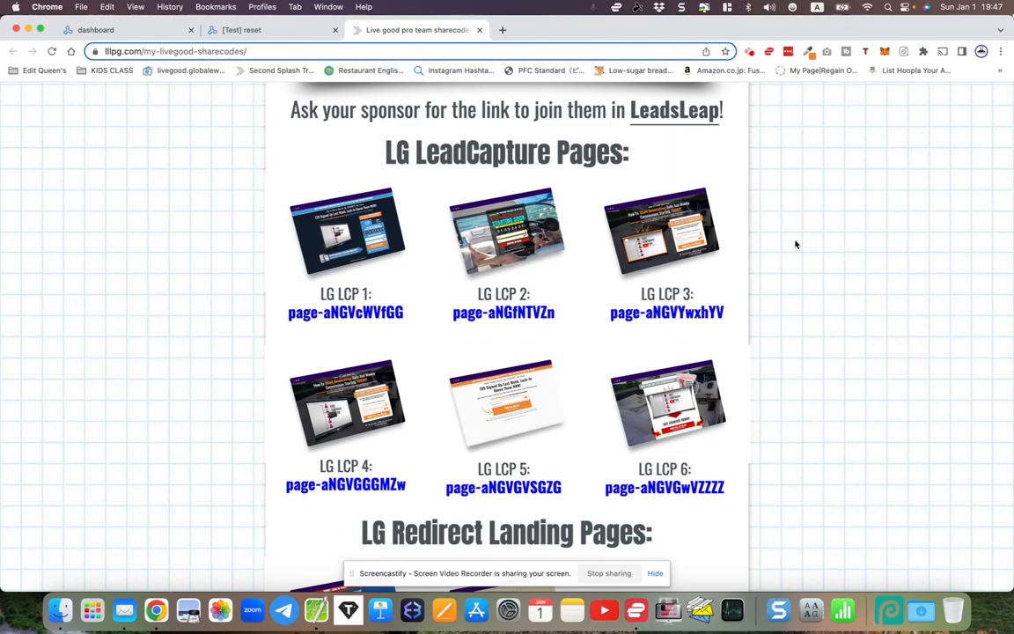
- Zoom in and review the LiveGood share-codes page, highlighting the LG LeadCapture Pages heading
{"action": "scroll", "coordinate": [795, 245], "scroll_direction": "down", "scroll_amount": 2}
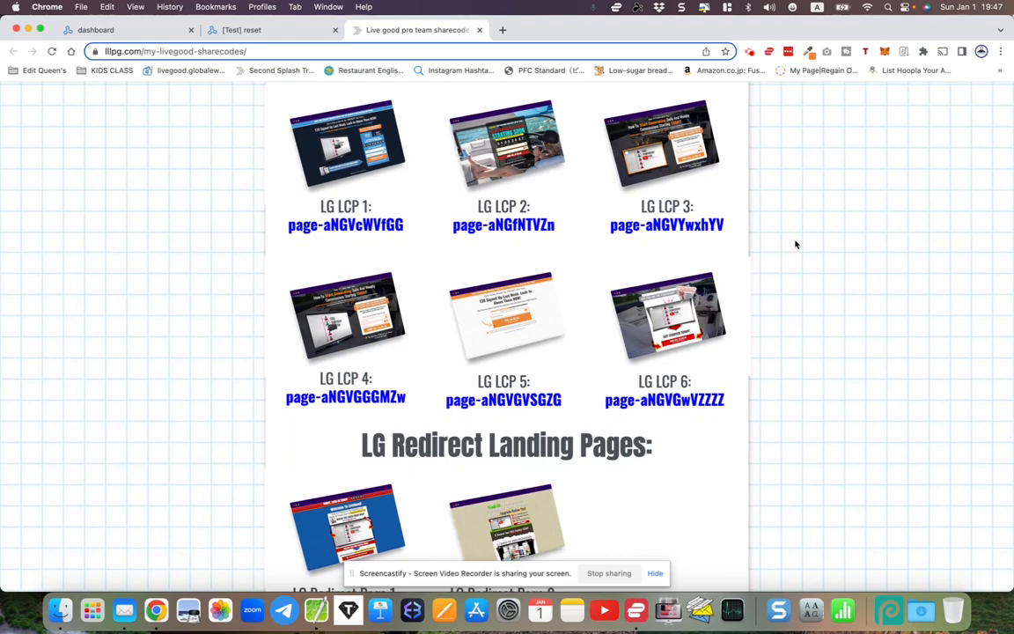
{"action": "scroll", "coordinate": [795, 244], "scroll_direction": "down", "scroll_amount": 2}
{"action": "scroll", "coordinate": [795, 244], "scroll_direction": "up", "scroll_amount": 4}
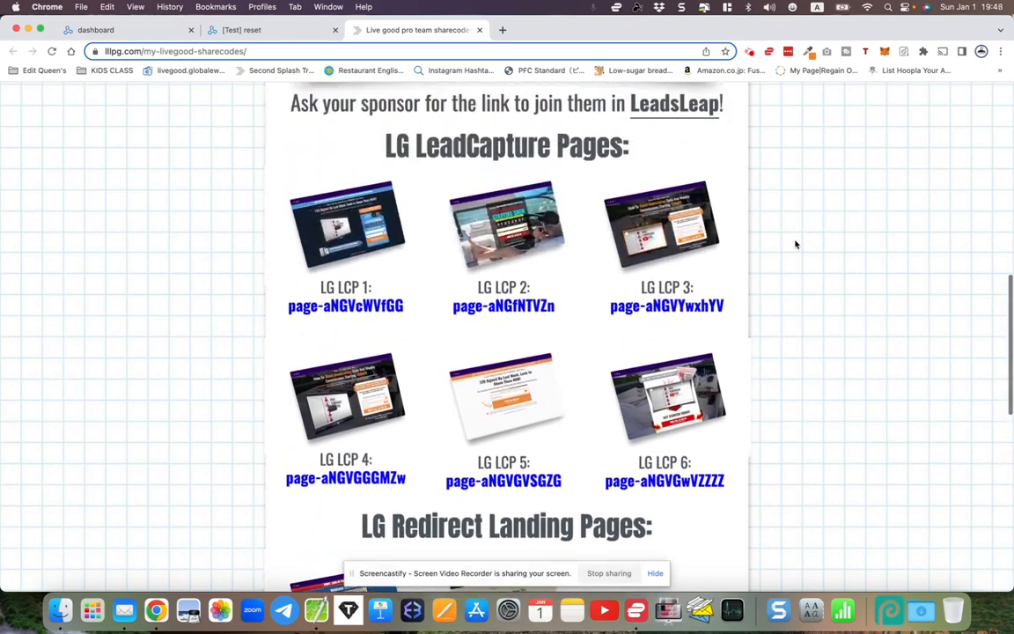
{"action": "scroll", "coordinate": [796, 245], "scroll_direction": "down", "scroll_amount": 1}
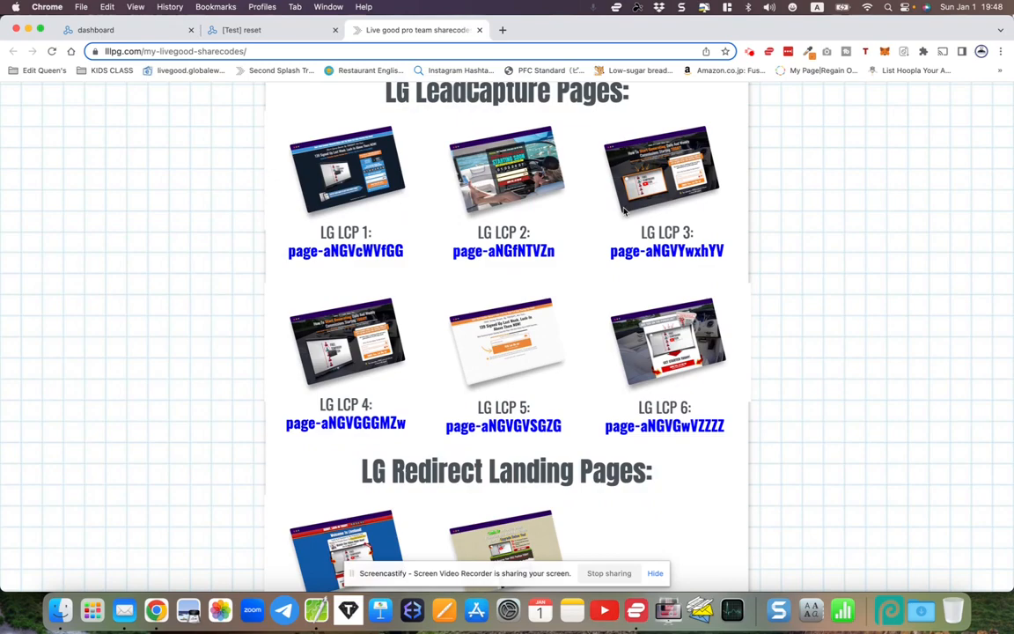
{"action": "key", "text": "super+equal"}
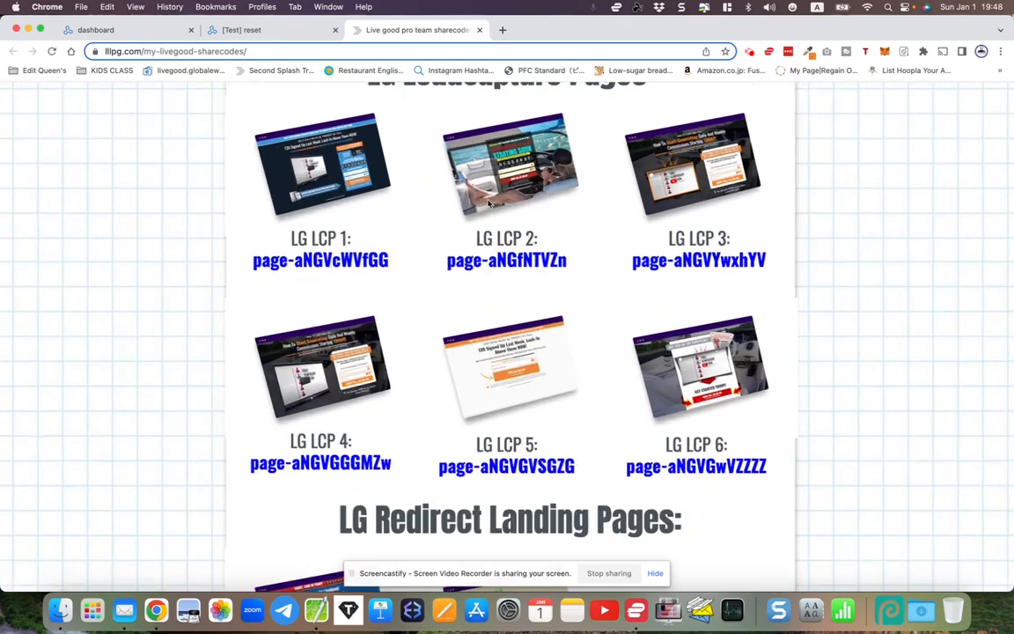
{"action": "scroll", "coordinate": [489, 203], "scroll_direction": "up", "scroll_amount": 5}
{"action": "scroll", "coordinate": [489, 204], "scroll_direction": "down", "scroll_amount": 2}
{"action": "scroll", "coordinate": [489, 203], "scroll_direction": "up", "scroll_amount": 1}
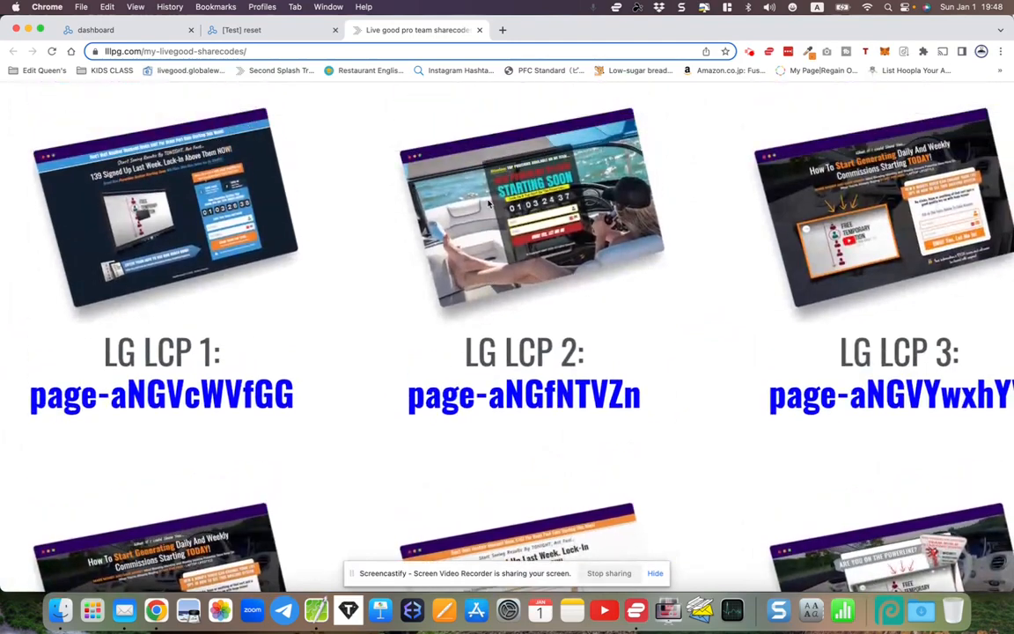
{"action": "scroll", "coordinate": [489, 203], "scroll_direction": "up", "scroll_amount": 2}
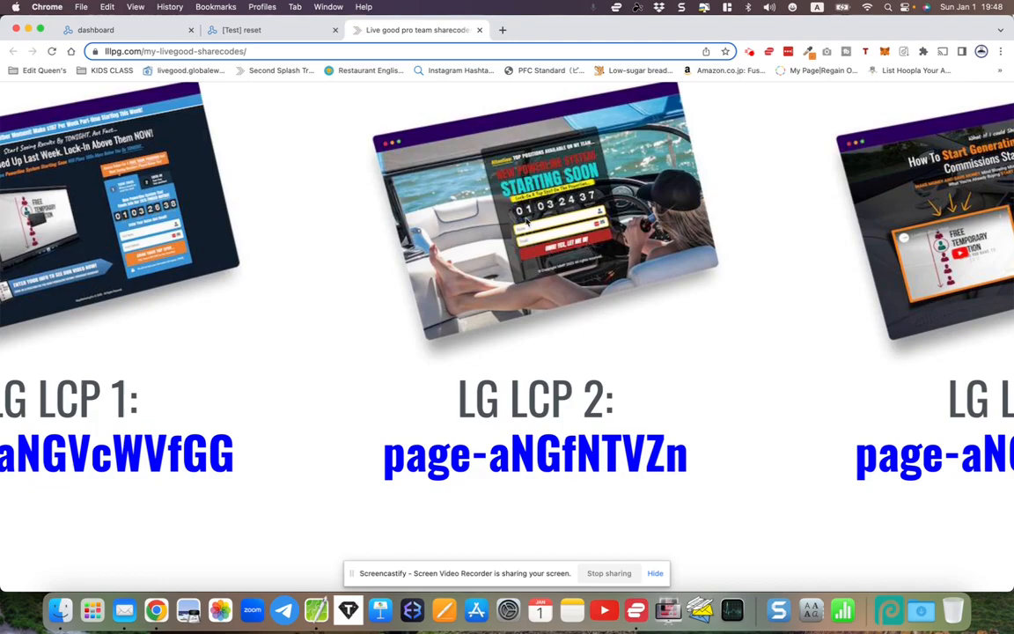
{"action": "scroll", "coordinate": [527, 220], "scroll_direction": "down", "scroll_amount": 5}
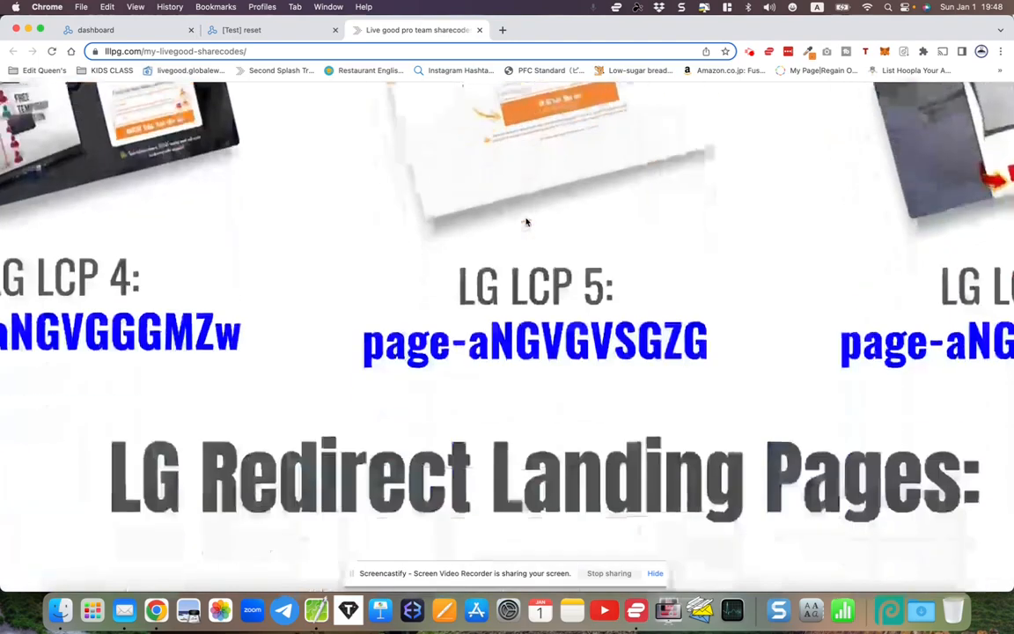
{"action": "scroll", "coordinate": [526, 218], "scroll_direction": "down", "scroll_amount": 2}
{"action": "scroll", "coordinate": [525, 218], "scroll_direction": "down", "scroll_amount": 1}
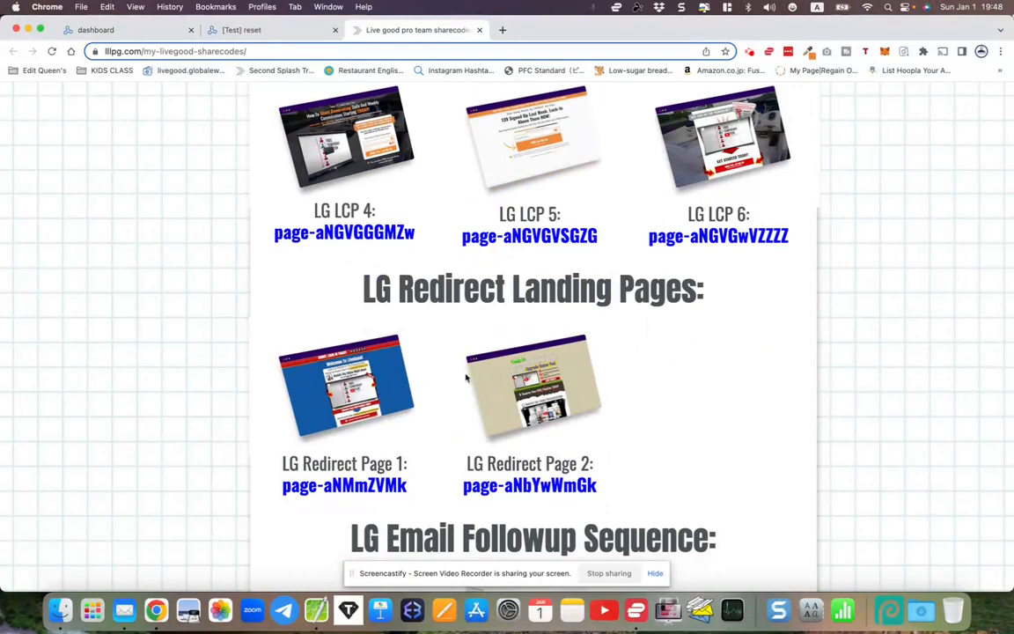
{"action": "scroll", "coordinate": [466, 377], "scroll_direction": "up", "scroll_amount": 5}
{"action": "scroll", "coordinate": [466, 378], "scroll_direction": "down", "scroll_amount": 2}
{"action": "scroll", "coordinate": [467, 378], "scroll_direction": "down", "scroll_amount": 1}
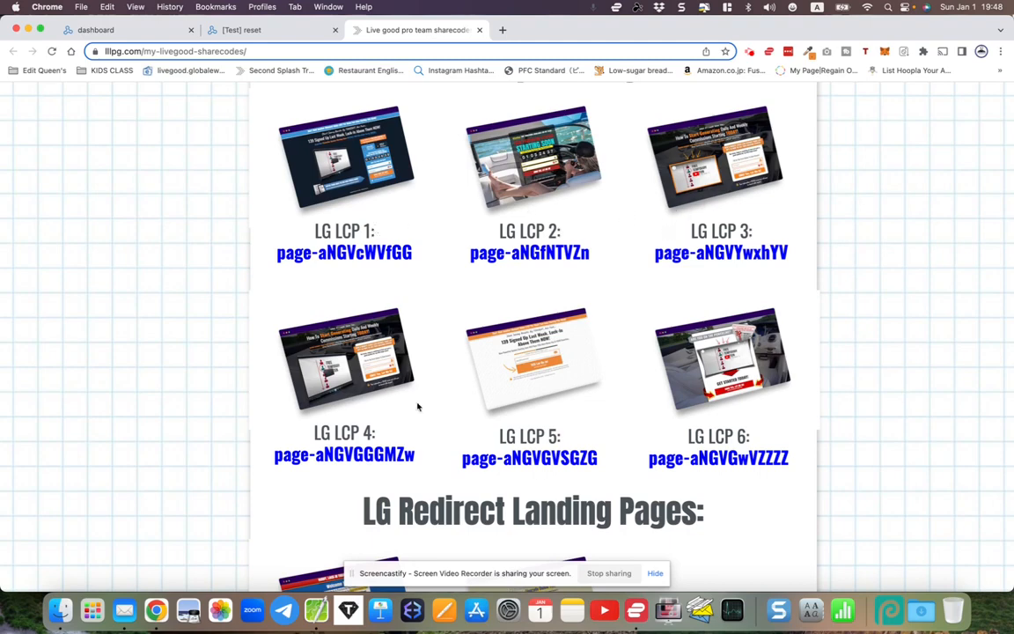
{"action": "scroll", "coordinate": [627, 238], "scroll_direction": "up", "scroll_amount": 3}
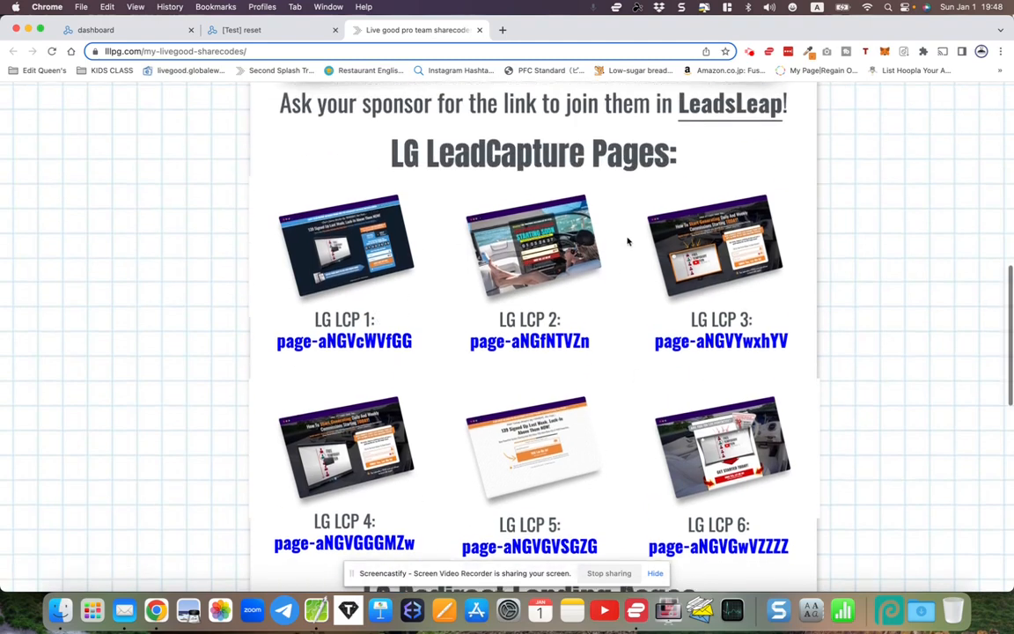
{"action": "left_click_drag", "start_coordinate": [352, 147], "coordinate": [685, 165]}
{"action": "left_click", "coordinate": [686, 165]}
- Highlight the LG Redirect Landing Pages heading, then clear the highlight
{"action": "scroll", "coordinate": [685, 165], "scroll_direction": "down", "scroll_amount": 5}
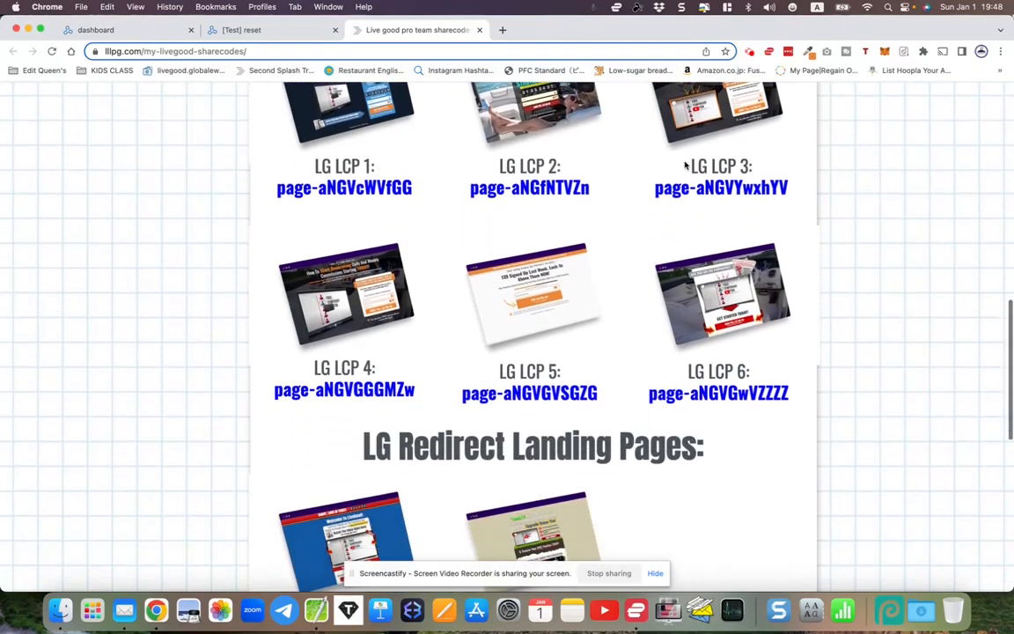
{"action": "left_click_drag", "start_coordinate": [359, 260], "coordinate": [729, 269]}
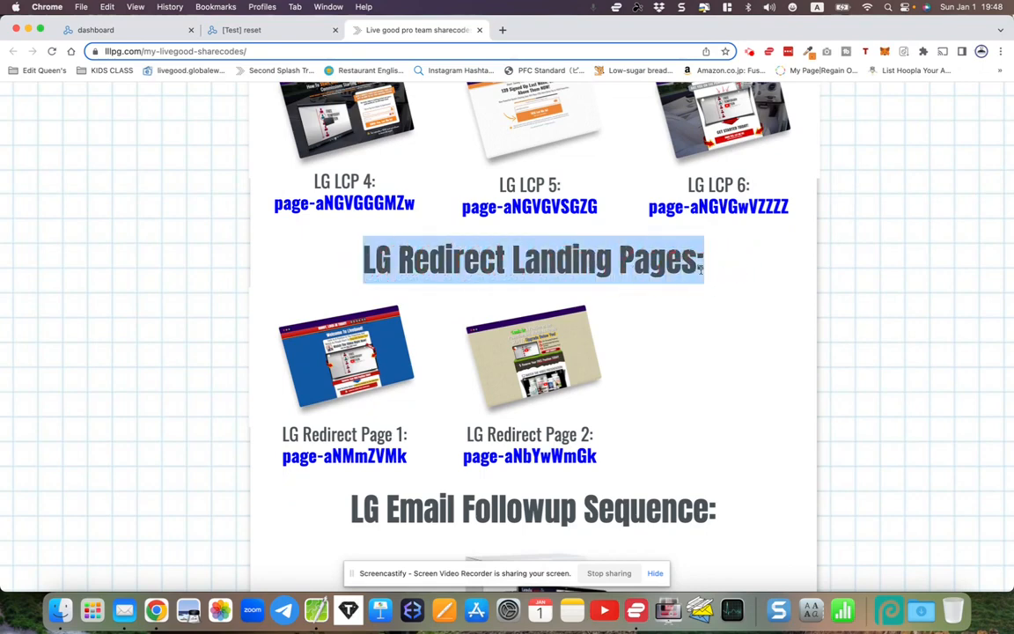
{"action": "scroll", "coordinate": [693, 278], "scroll_direction": "down", "scroll_amount": 2}
{"action": "left_click", "coordinate": [670, 262]}
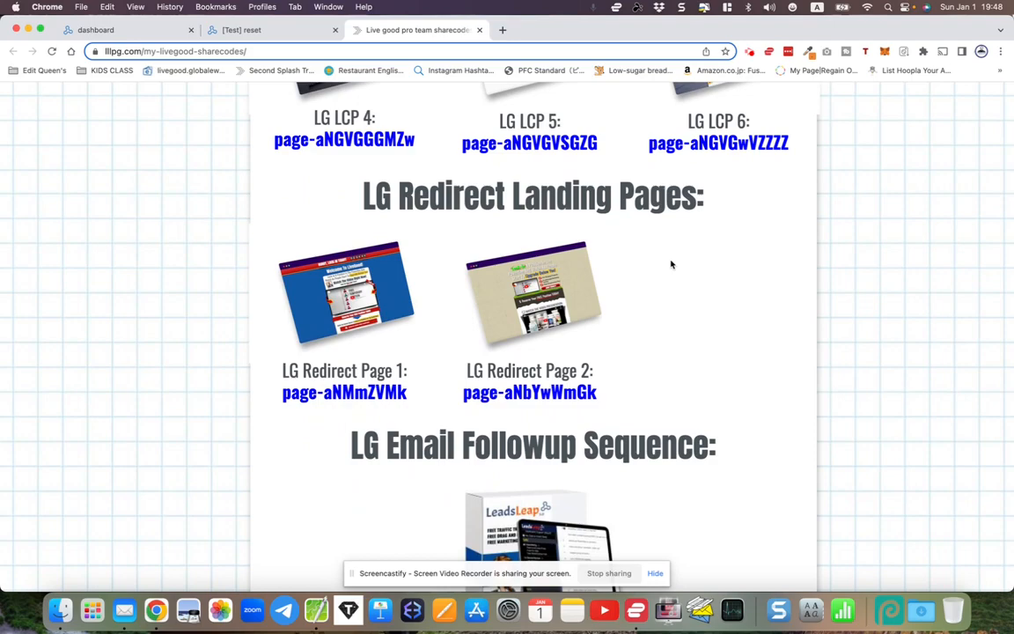
- Highlight the 'Ask your sponsor' link sentence ending 'join them in LeadsLeap!'
{"action": "scroll", "coordinate": [670, 262], "scroll_direction": "down", "scroll_amount": 6}
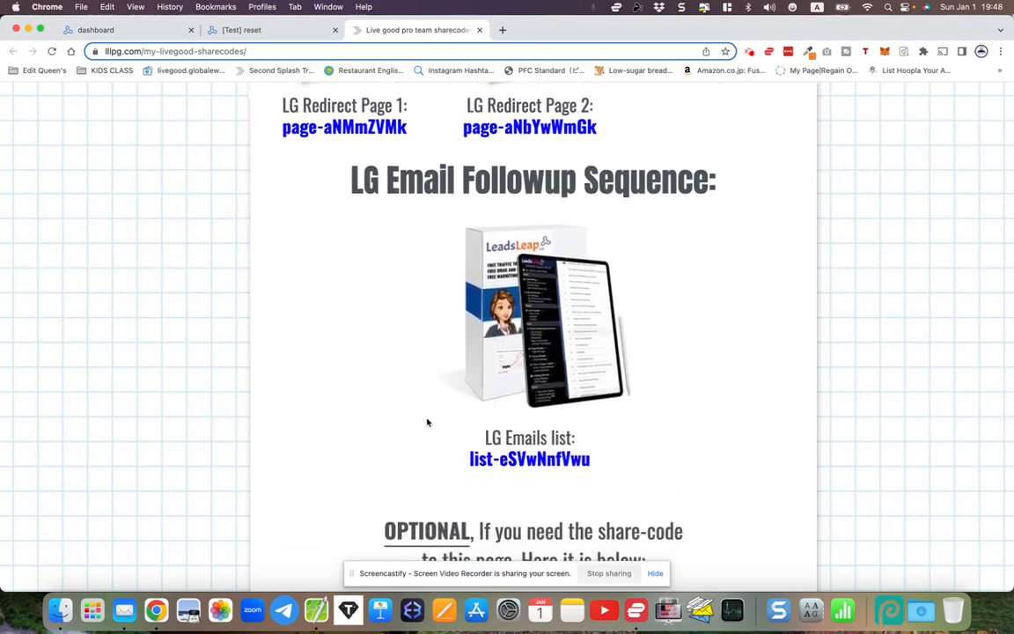
{"action": "scroll", "coordinate": [435, 254], "scroll_direction": "up", "scroll_amount": 10}
{"action": "scroll", "coordinate": [472, 264], "scroll_direction": "down", "scroll_amount": 1}
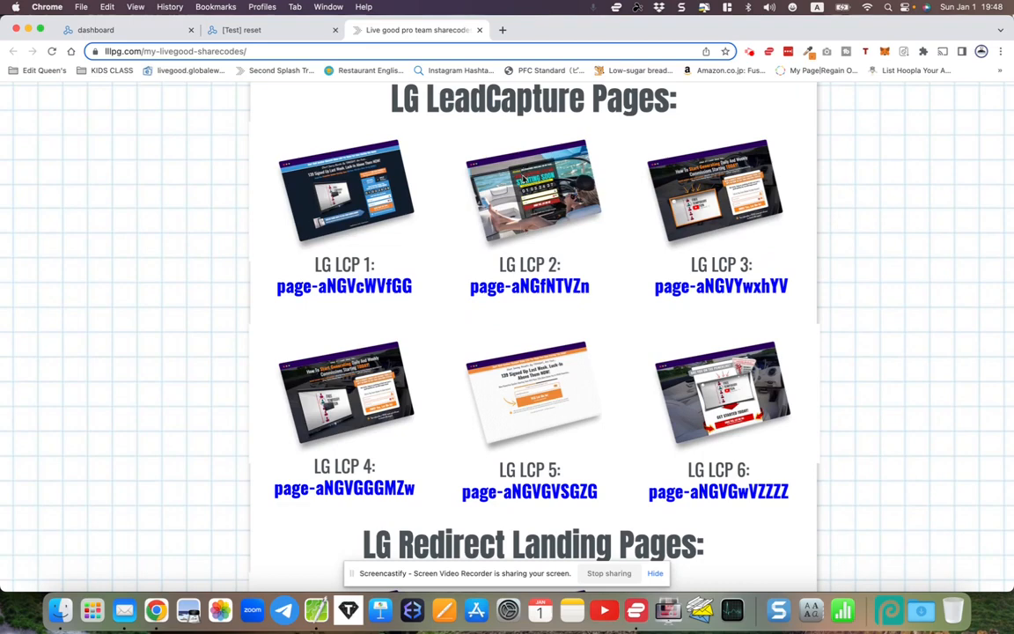
{"action": "scroll", "coordinate": [523, 176], "scroll_direction": "down", "scroll_amount": 1}
{"action": "scroll", "coordinate": [515, 203], "scroll_direction": "down", "scroll_amount": 5}
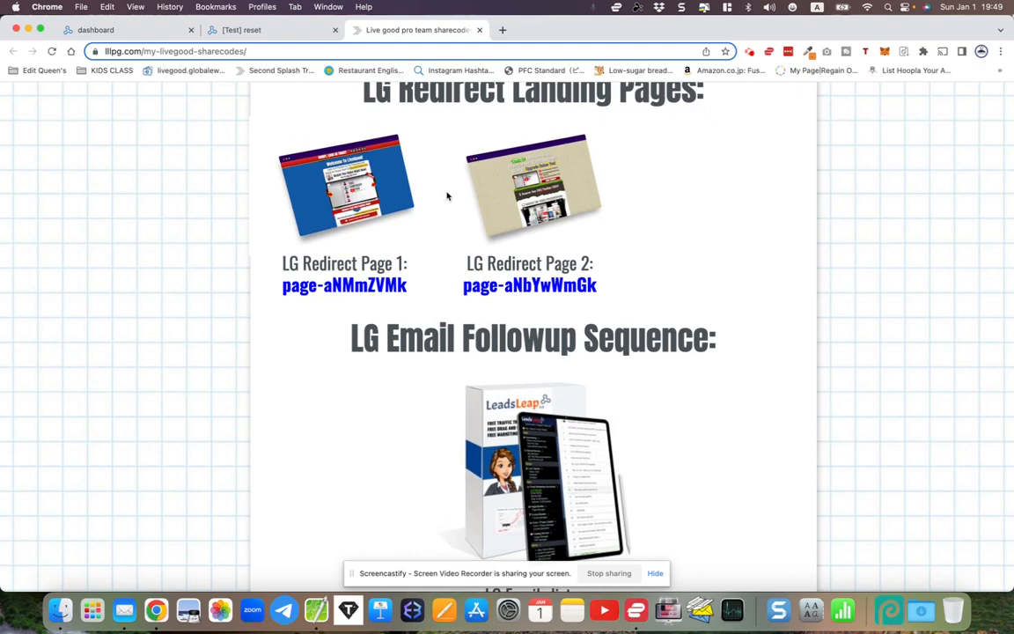
{"action": "scroll", "coordinate": [447, 195], "scroll_direction": "down", "scroll_amount": 2}
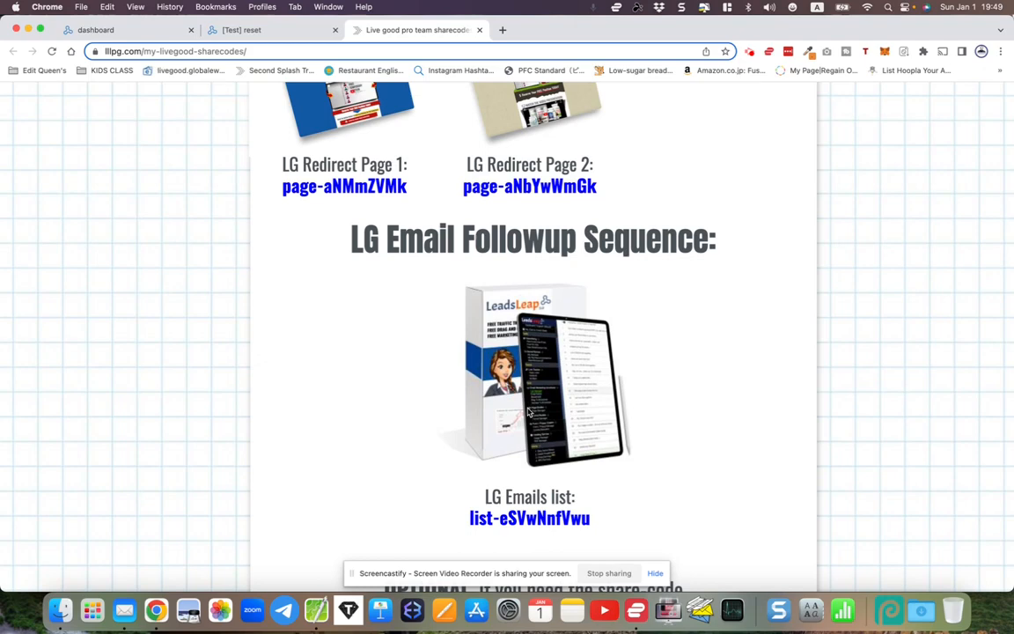
{"action": "scroll", "coordinate": [529, 411], "scroll_direction": "up", "scroll_amount": 2}
{"action": "scroll", "coordinate": [529, 410], "scroll_direction": "down", "scroll_amount": 2}
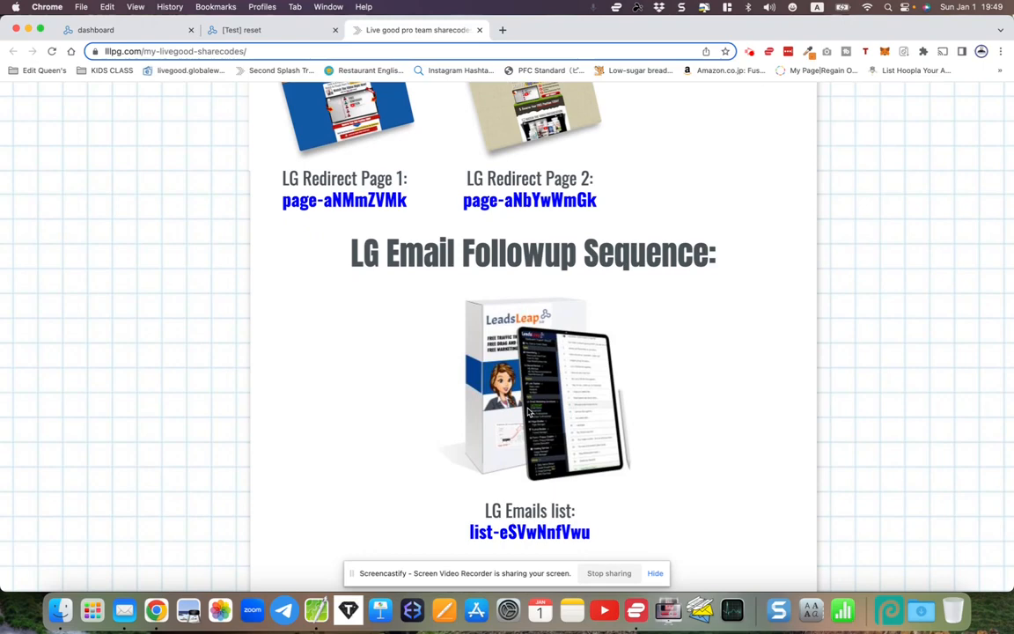
{"action": "scroll", "coordinate": [528, 412], "scroll_direction": "up", "scroll_amount": 10}
{"action": "scroll", "coordinate": [528, 412], "scroll_direction": "up", "scroll_amount": 5}
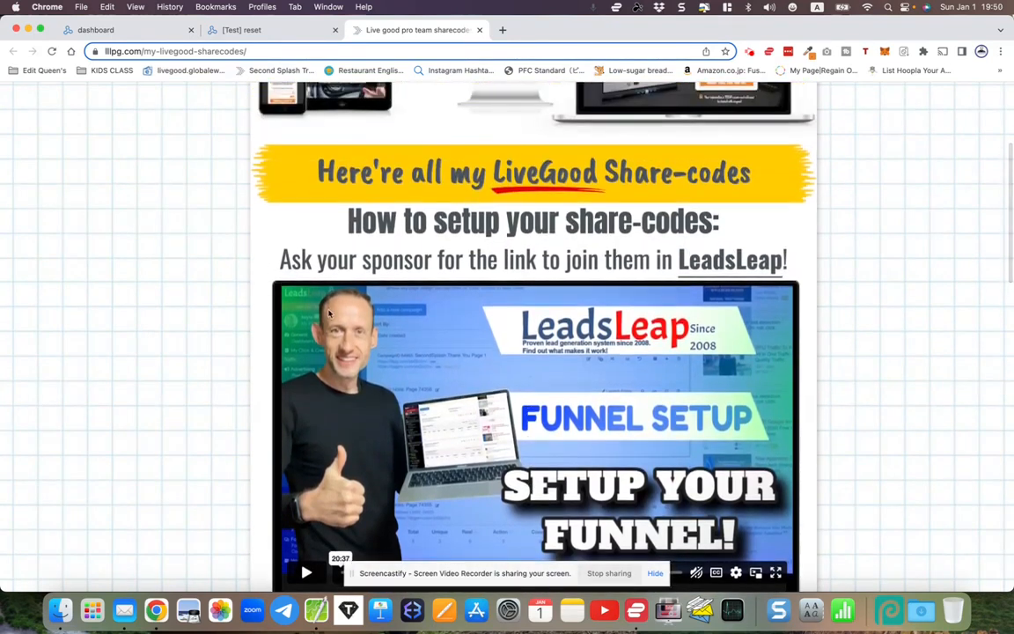
{"action": "left_click_drag", "start_coordinate": [279, 259], "coordinate": [438, 258]}
{"action": "double_click", "coordinate": [518, 260]}
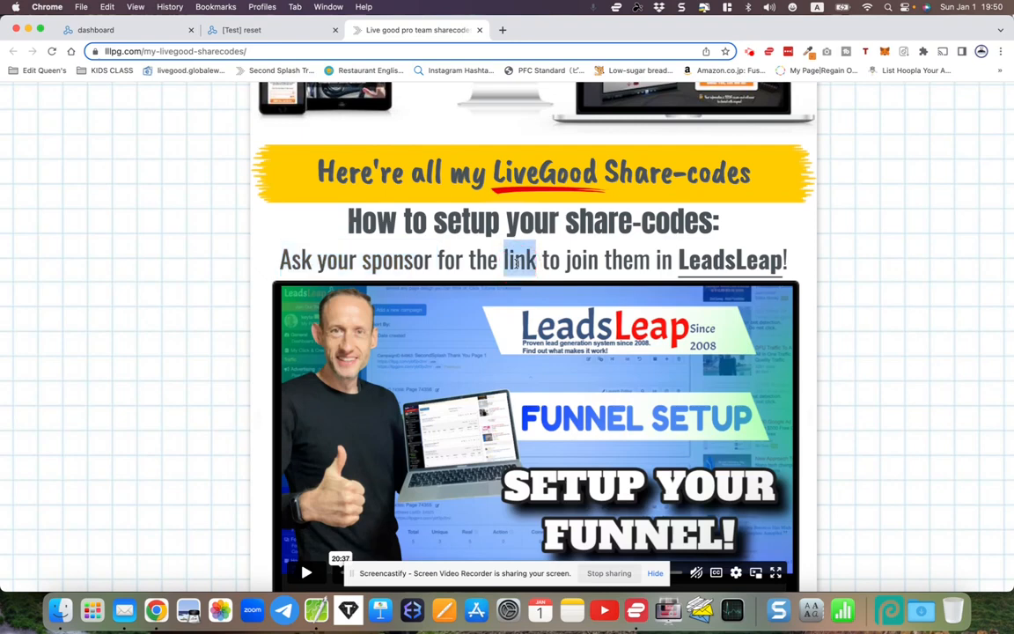
{"action": "left_click_drag", "start_coordinate": [566, 259], "coordinate": [791, 263]}
{"action": "left_click", "coordinate": [791, 263]}
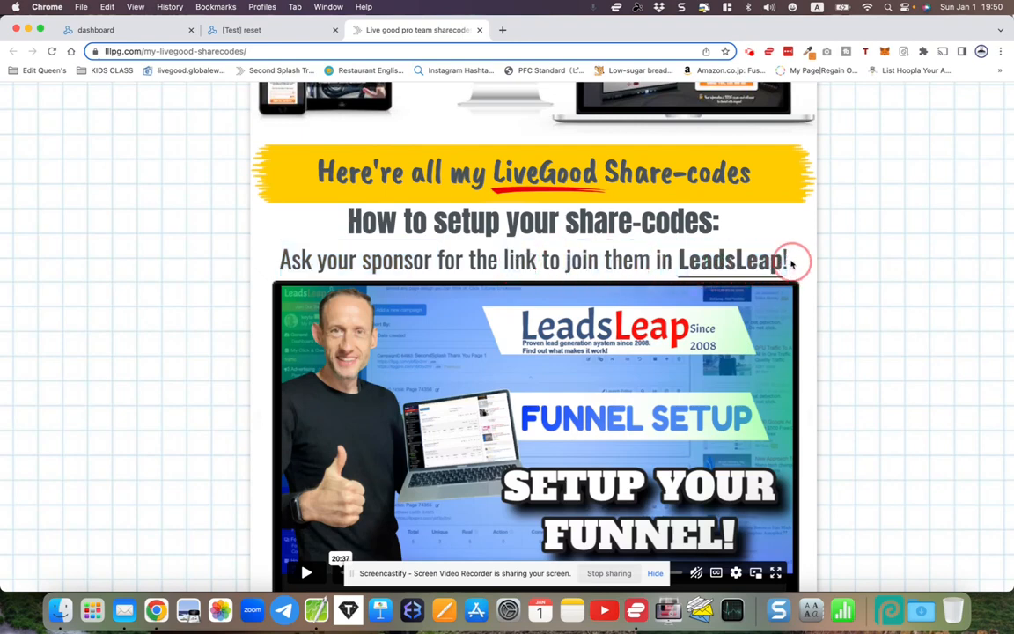
- Select the LG LCP 1 share code, then go to the LeadsLeap dashboard
{"action": "scroll", "coordinate": [791, 264], "scroll_direction": "up", "scroll_amount": 1}
{"action": "scroll", "coordinate": [791, 264], "scroll_direction": "down", "scroll_amount": 1}
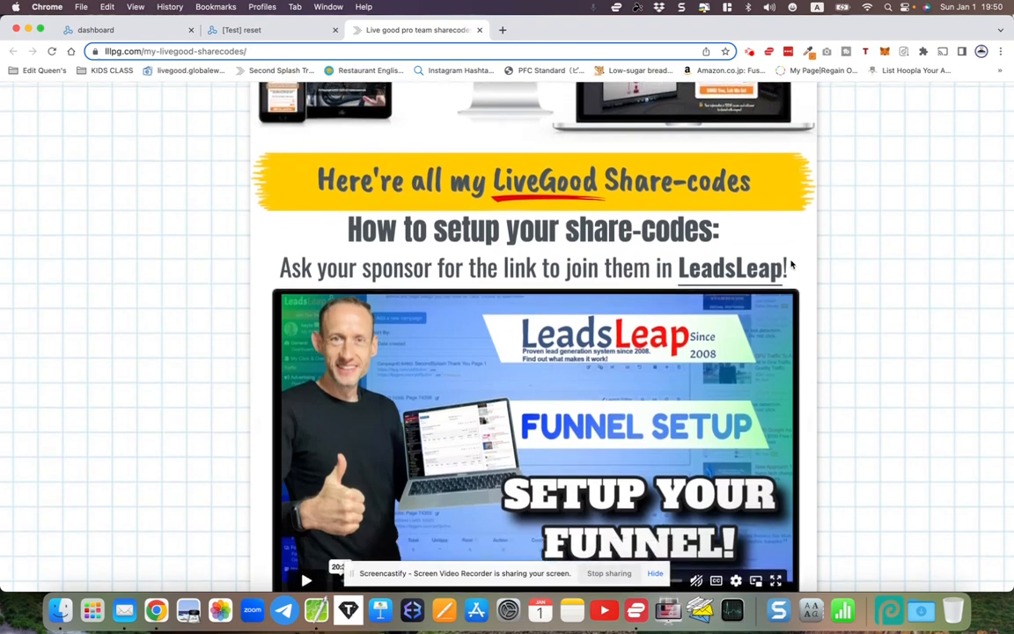
{"action": "scroll", "coordinate": [791, 264], "scroll_direction": "up", "scroll_amount": 3}
{"action": "scroll", "coordinate": [791, 264], "scroll_direction": "down", "scroll_amount": 6}
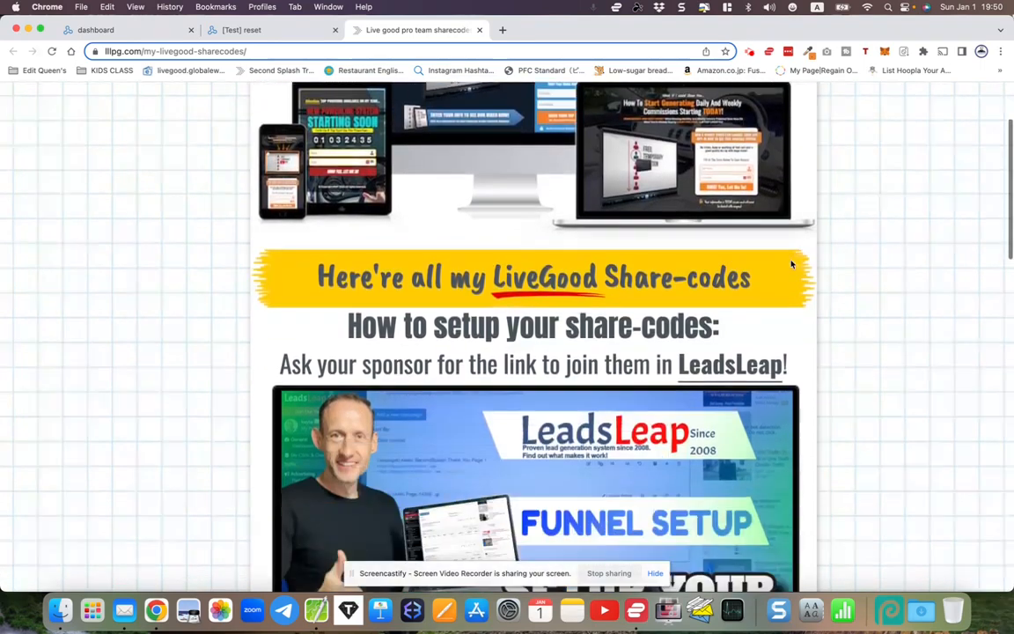
{"action": "scroll", "coordinate": [791, 264], "scroll_direction": "down", "scroll_amount": 1}
{"action": "scroll", "coordinate": [791, 264], "scroll_direction": "up", "scroll_amount": 5}
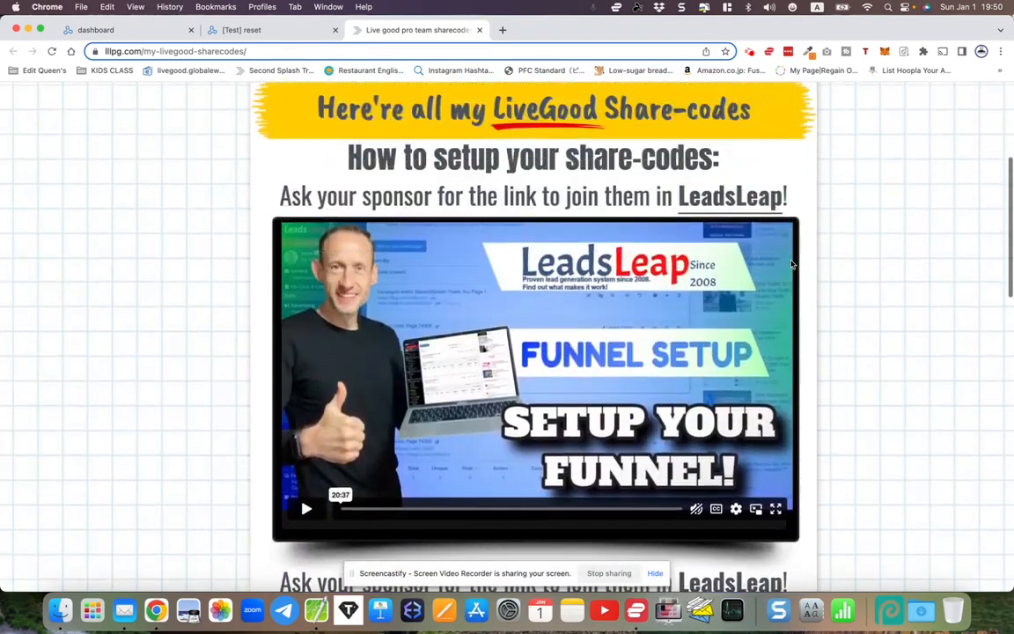
{"action": "scroll", "coordinate": [791, 264], "scroll_direction": "down", "scroll_amount": 6}
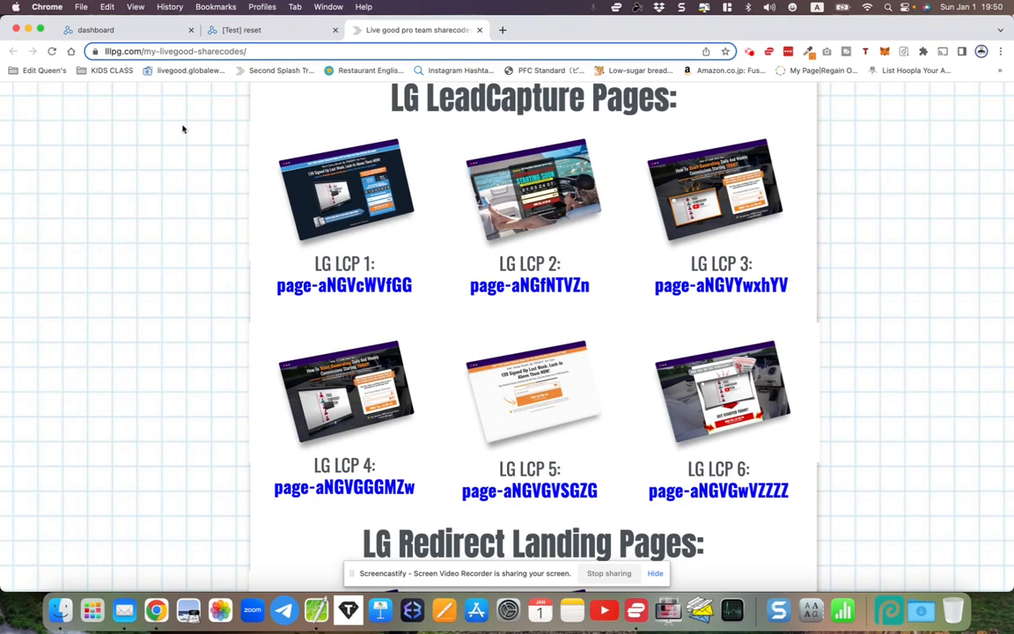
{"action": "scroll", "coordinate": [242, 195], "scroll_direction": "up", "scroll_amount": 5}
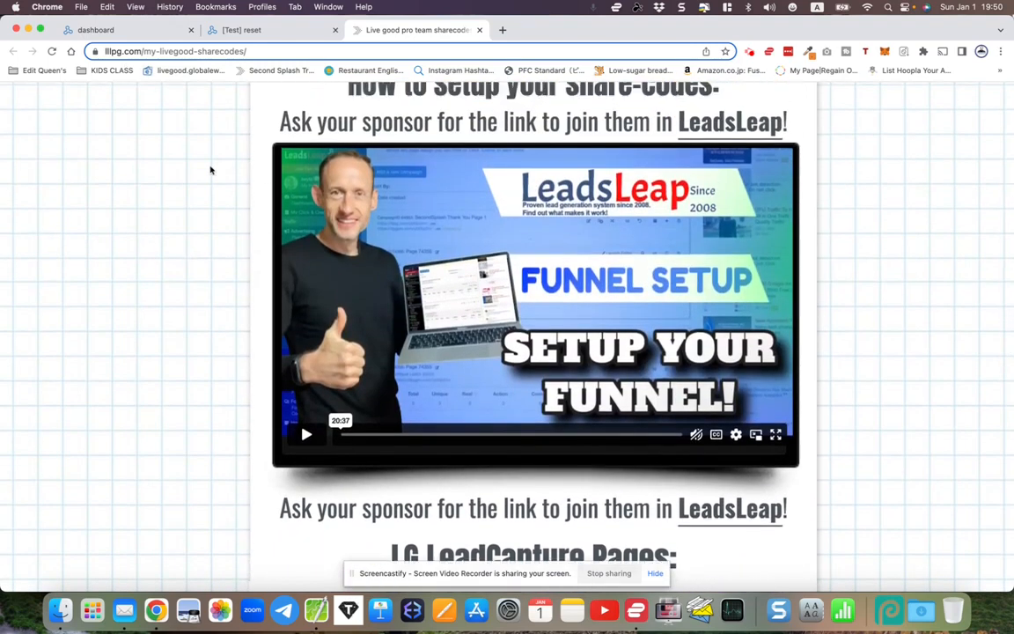
{"action": "scroll", "coordinate": [210, 170], "scroll_direction": "down", "scroll_amount": 3}
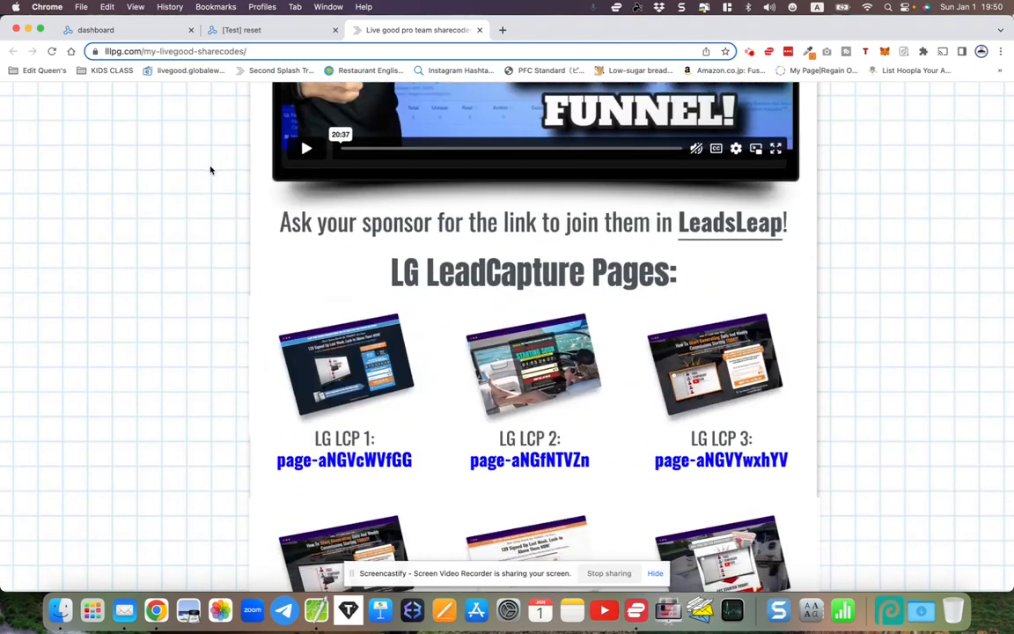
{"action": "scroll", "coordinate": [211, 169], "scroll_direction": "down", "scroll_amount": 2}
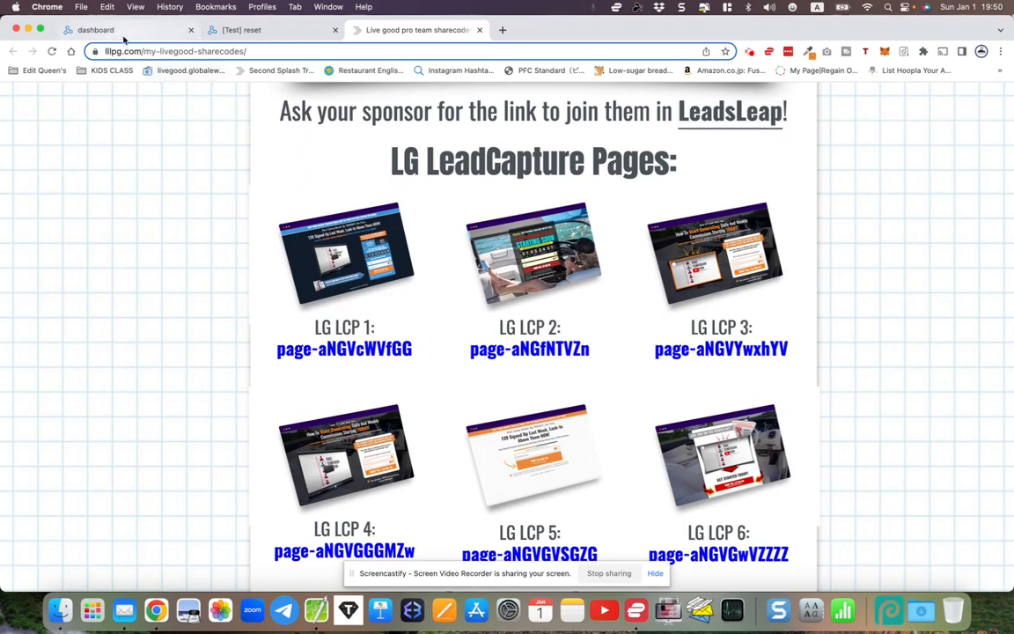
{"action": "left_click_drag", "start_coordinate": [277, 349], "coordinate": [403, 347]}
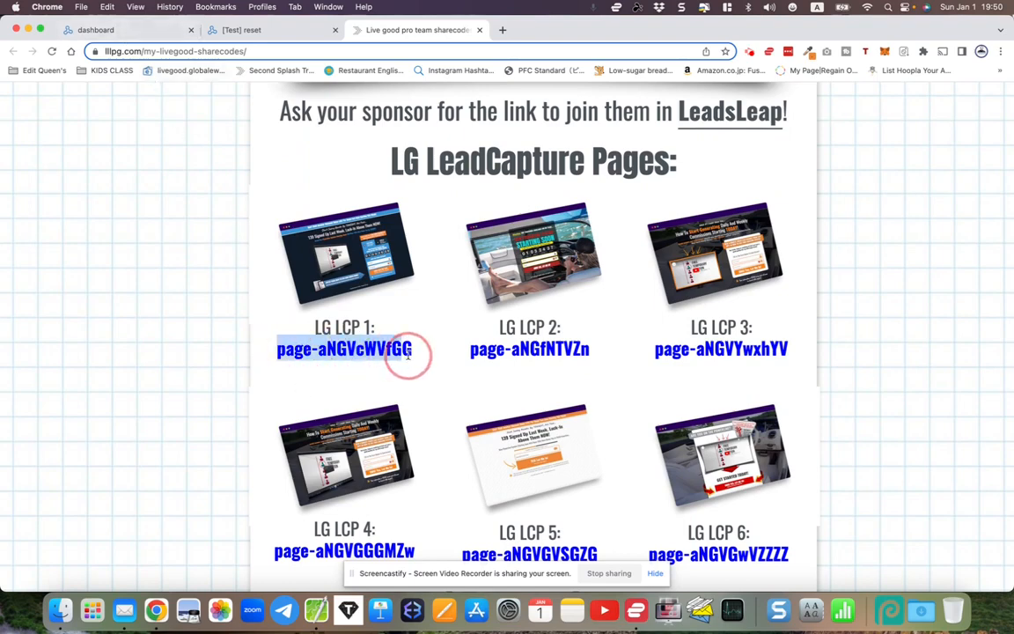
{"action": "left_click", "coordinate": [417, 357]}
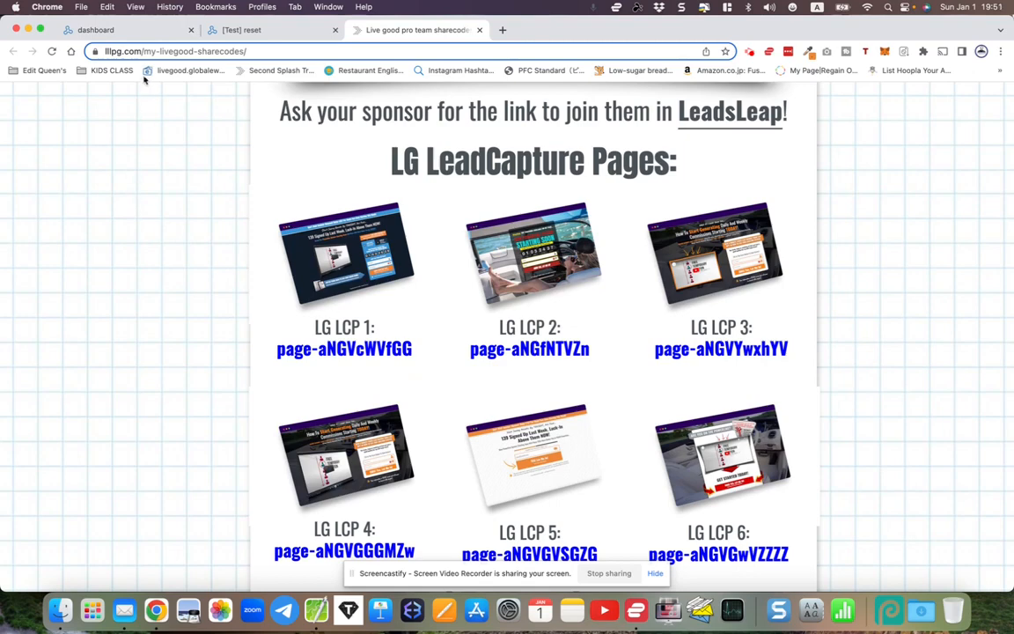
{"action": "left_click", "coordinate": [129, 34]}
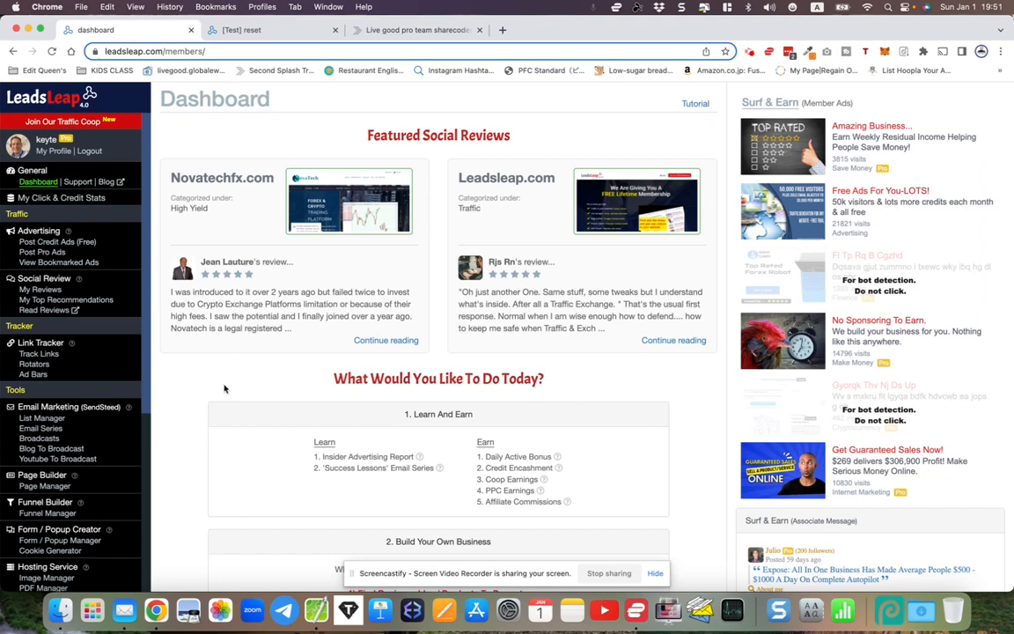
- Reset everything in the Share Code Test Account and open its empty Page Manager
{"action": "scroll", "coordinate": [193, 389], "scroll_direction": "down", "scroll_amount": 2}
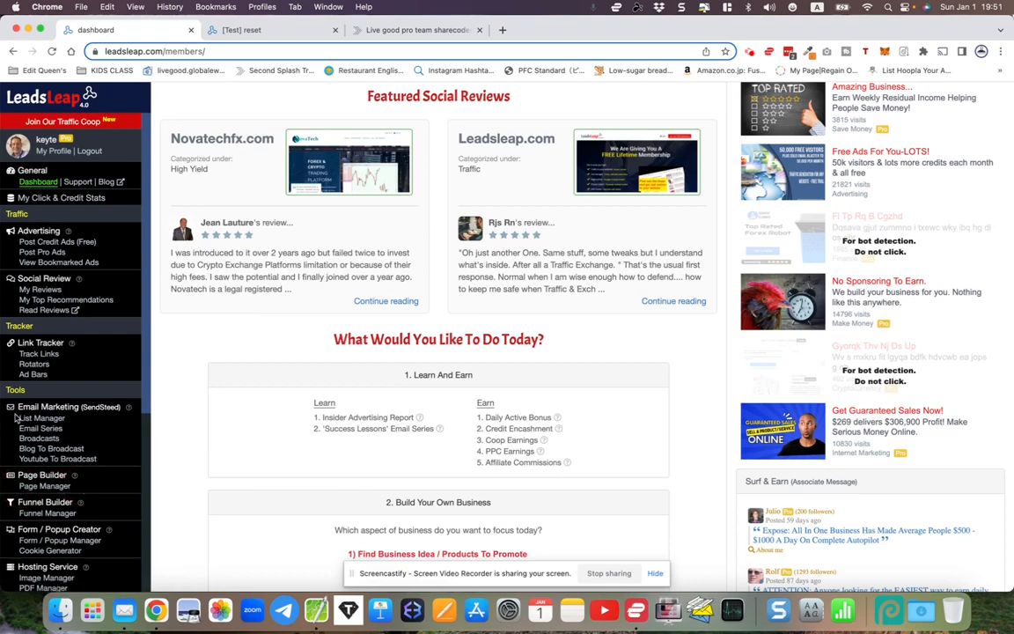
{"action": "left_click_drag", "start_coordinate": [18, 419], "coordinate": [75, 422]}
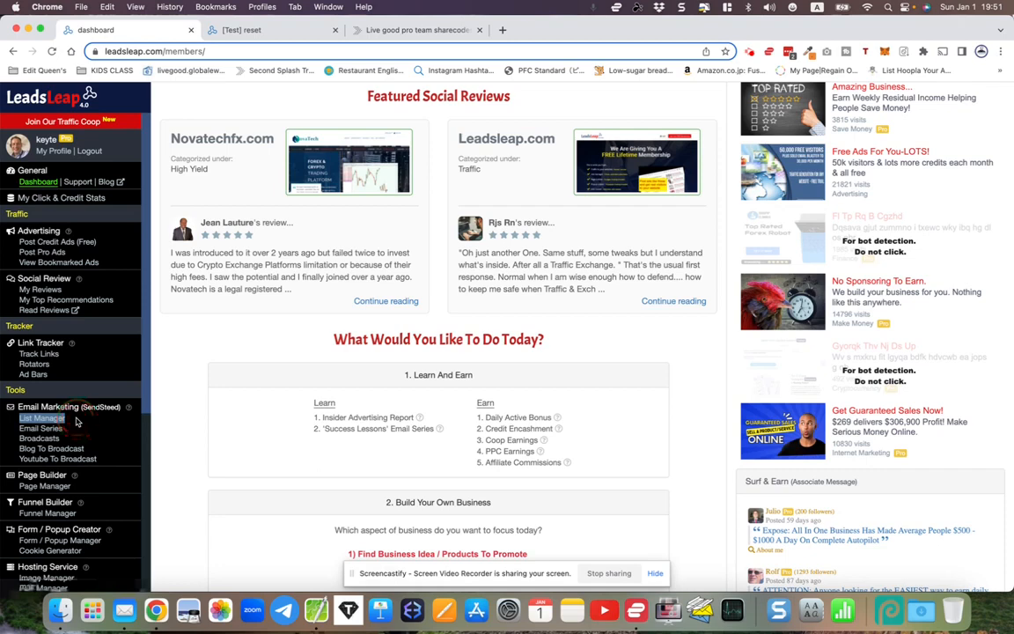
{"action": "left_click", "coordinate": [76, 422]}
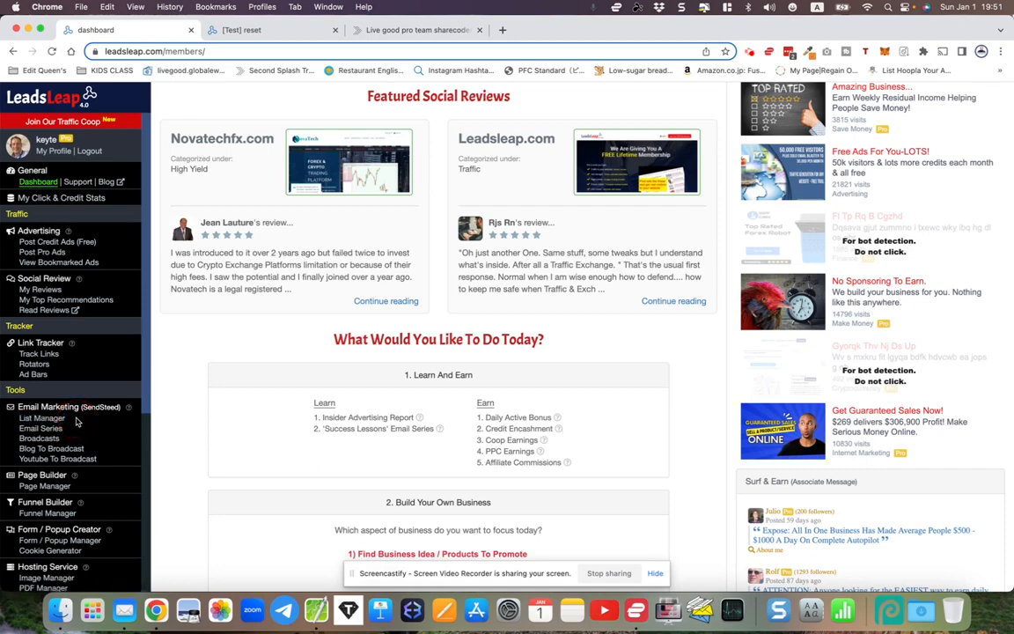
{"action": "left_click", "coordinate": [259, 31]}
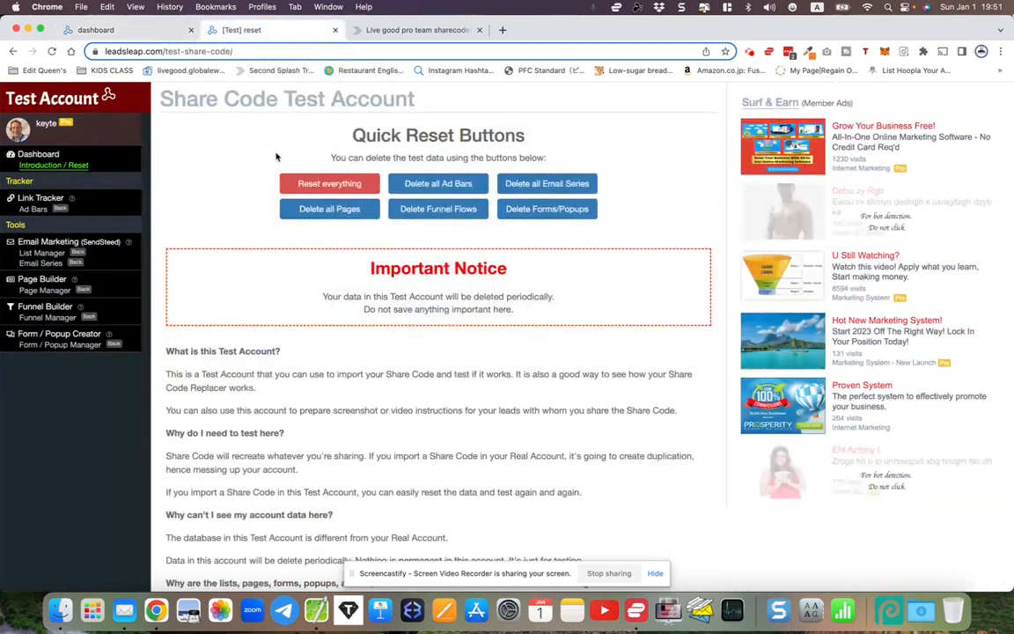
{"action": "left_click", "coordinate": [299, 185]}
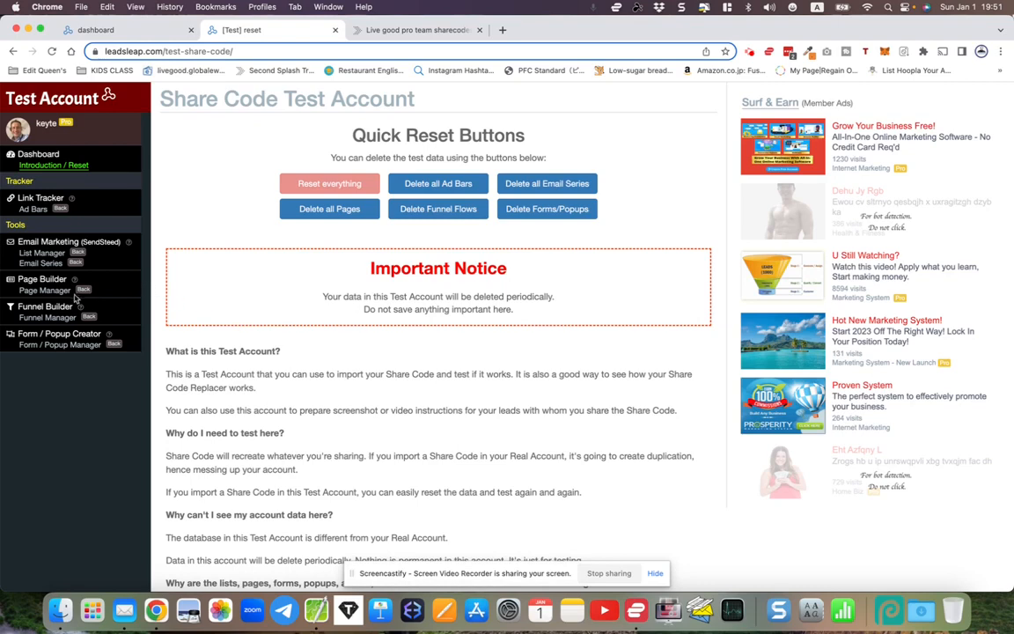
{"action": "left_click", "coordinate": [37, 290]}
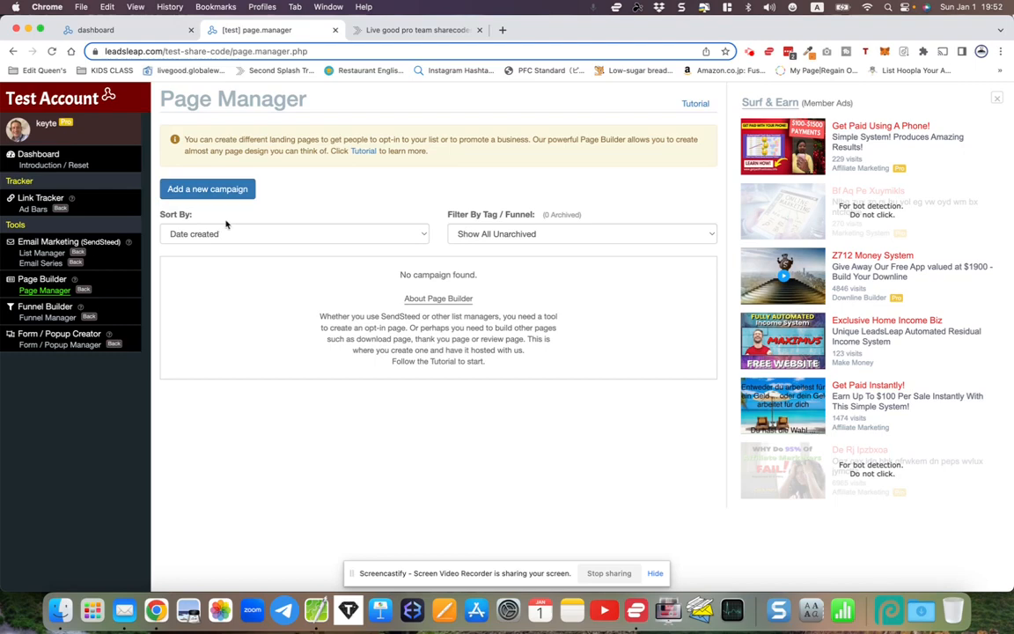
- Look over the LiveGood LCP share codes, then start a new campaign in Page Manager
{"action": "left_click", "coordinate": [408, 29]}
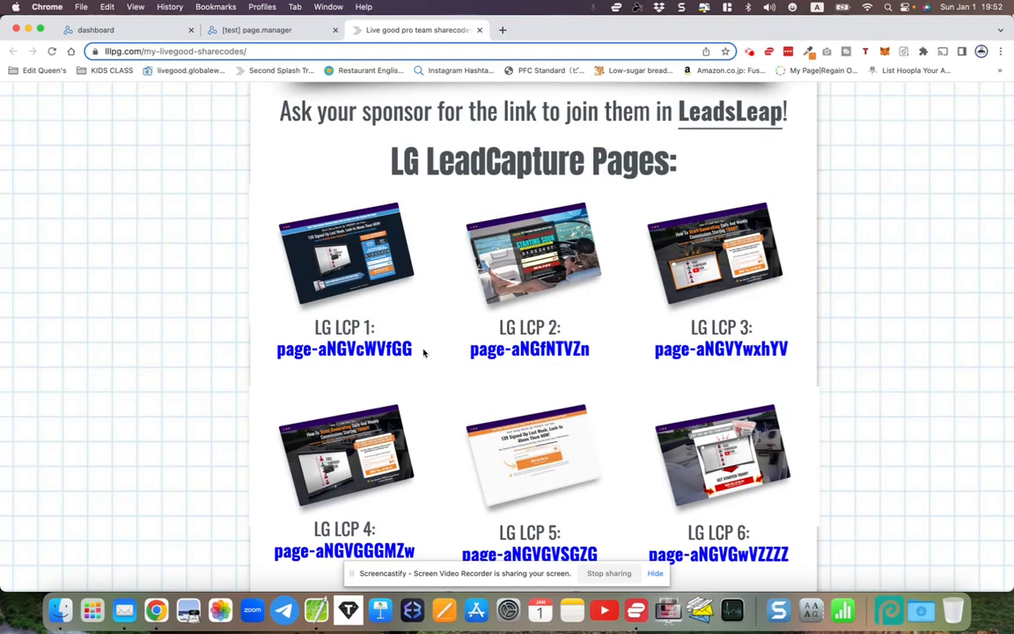
{"action": "scroll", "coordinate": [571, 324], "scroll_direction": "down", "scroll_amount": 5}
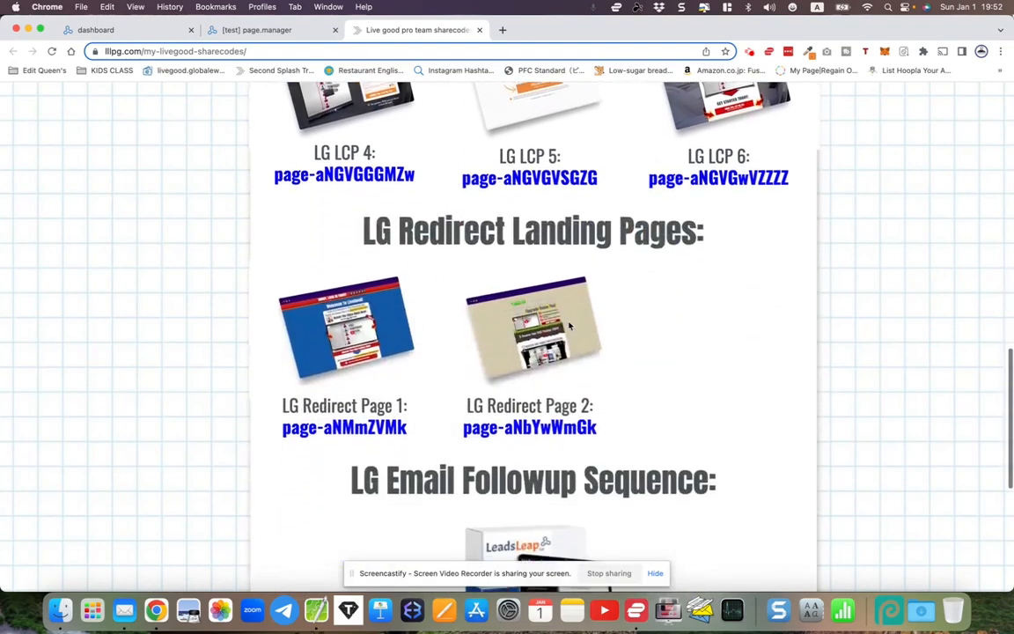
{"action": "scroll", "coordinate": [384, 298], "scroll_direction": "up", "scroll_amount": 3}
{"action": "scroll", "coordinate": [385, 298], "scroll_direction": "up", "scroll_amount": 2}
{"action": "left_click", "coordinate": [243, 35]}
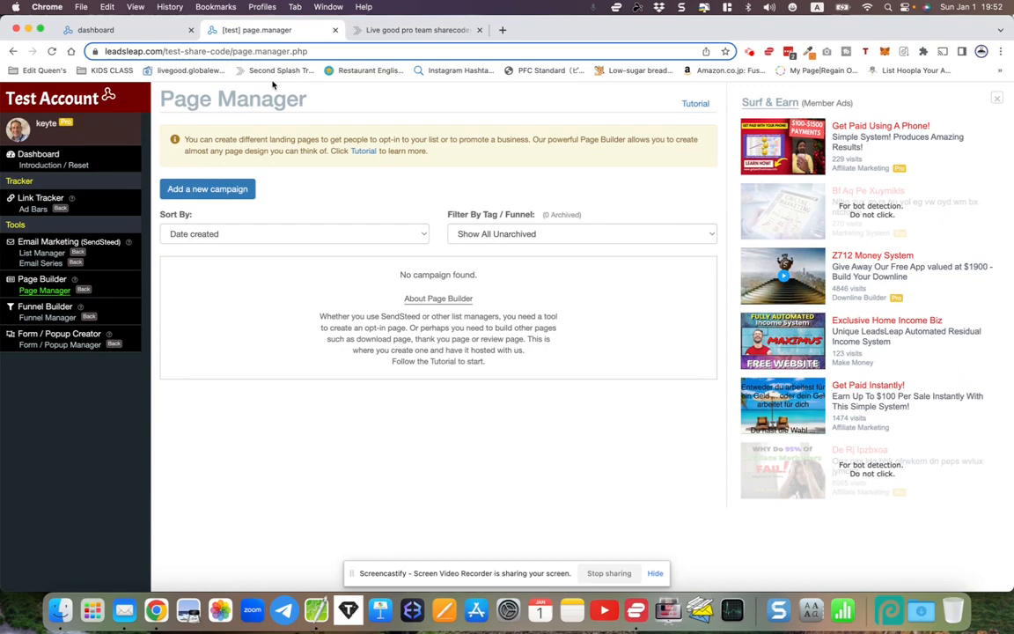
{"action": "left_click", "coordinate": [211, 189]}
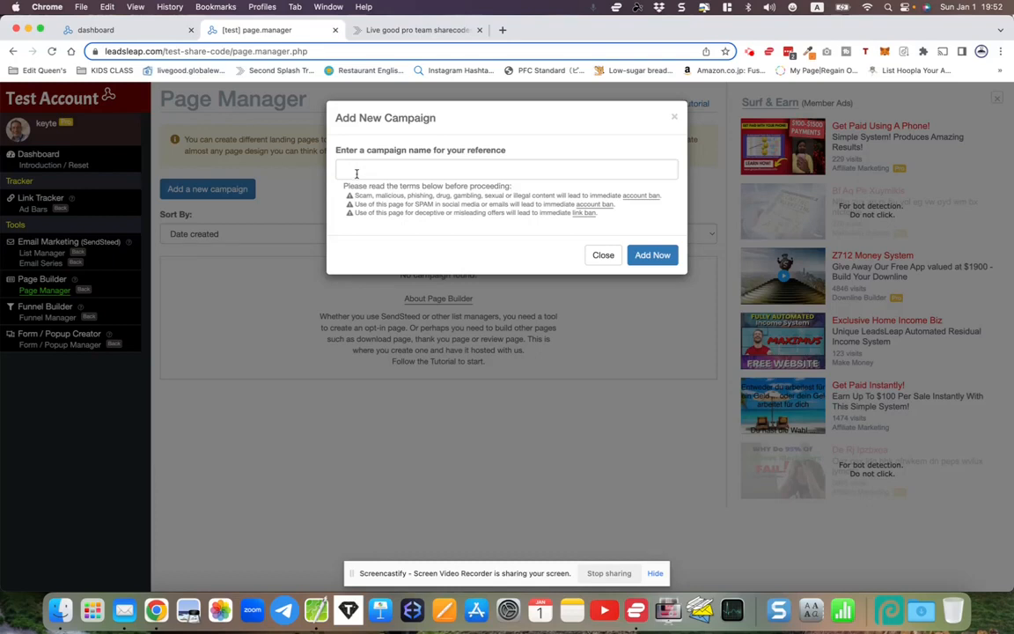
- Create the campaign 'LiveGood Thank you 1' using the autofill suggestion
{"action": "left_click", "coordinate": [356, 174]}
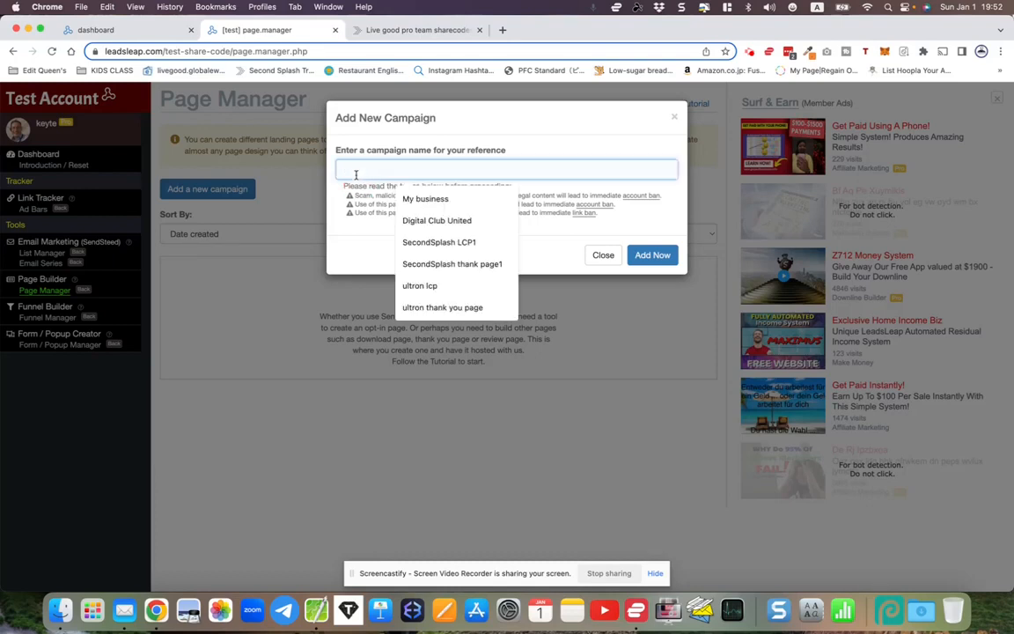
{"action": "type", "text": "LiveGood Thank you 1"}
{"action": "left_click", "coordinate": [419, 242]}
{"action": "left_click_drag", "start_coordinate": [339, 168], "coordinate": [452, 170]}
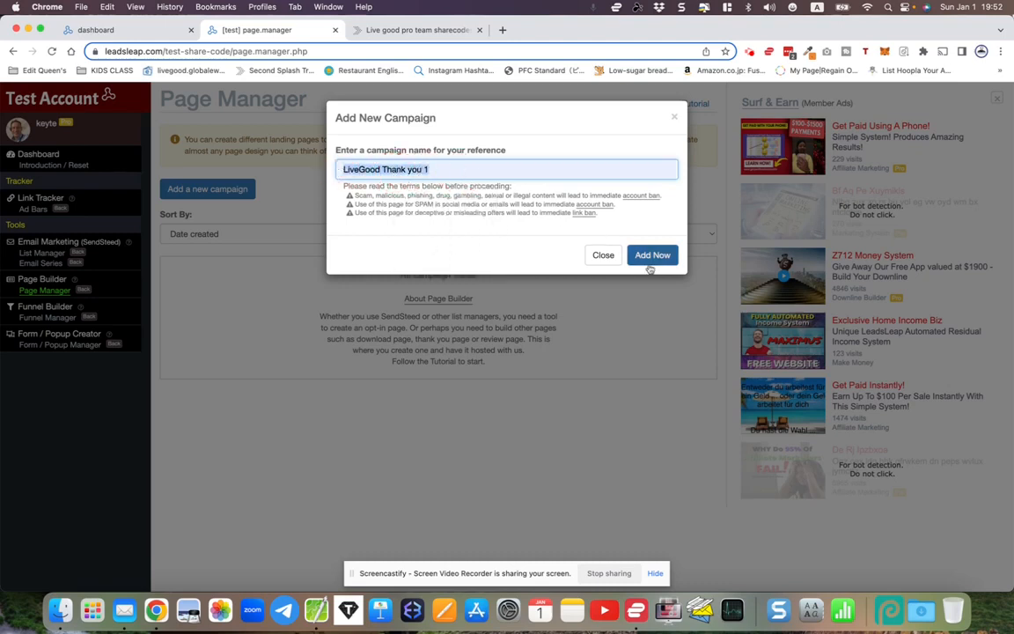
{"action": "left_click", "coordinate": [651, 256]}
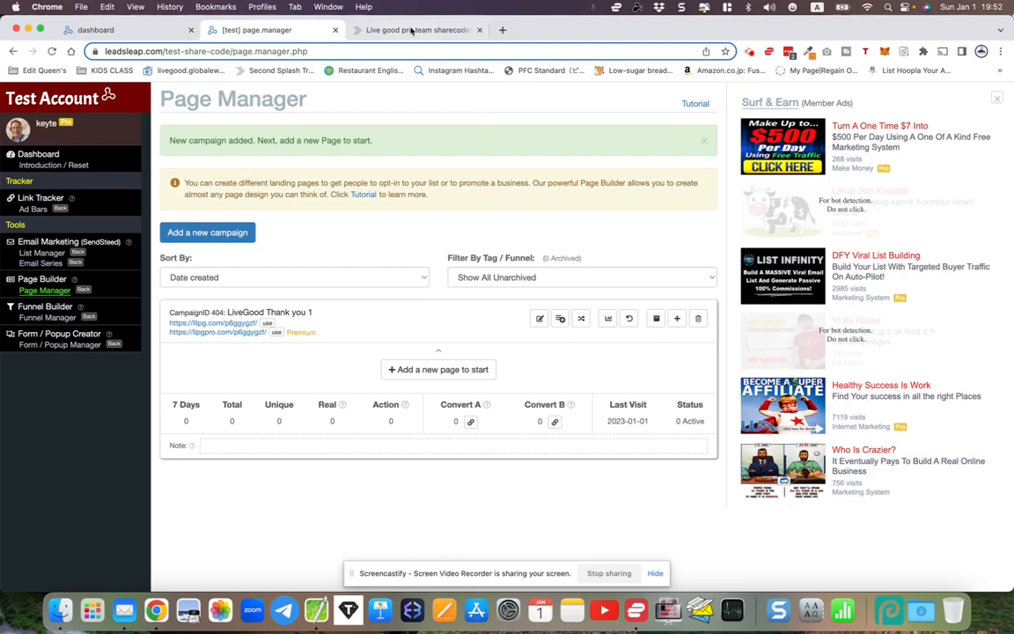
- Create a second campaign named 'LiveGood LCP 1' from autofill
{"action": "left_click", "coordinate": [219, 234]}
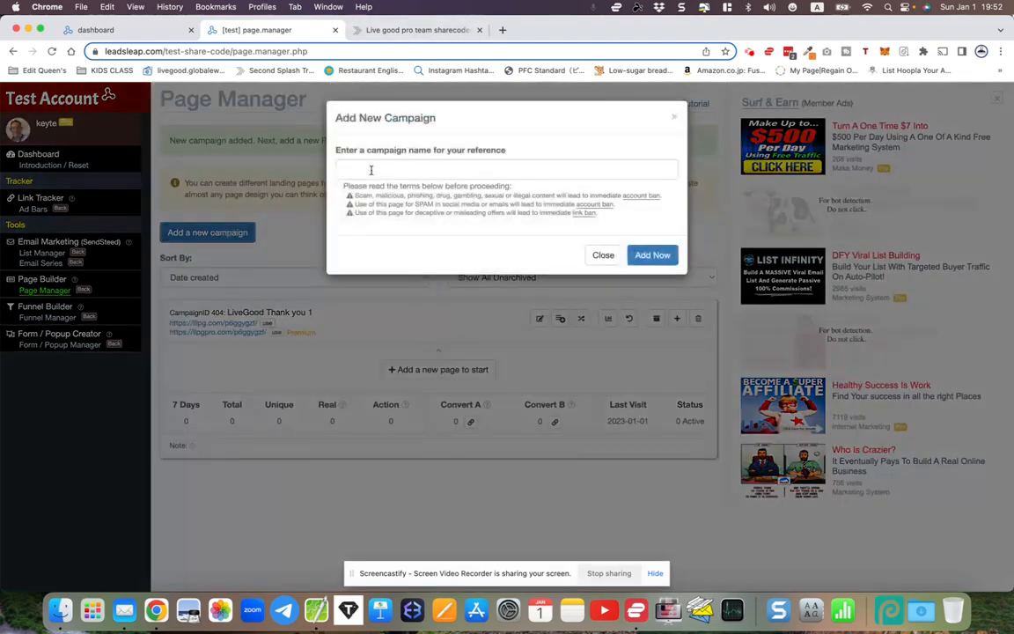
{"action": "left_click", "coordinate": [370, 170]}
{"action": "type", "text": "LiveGood LCP 1"}
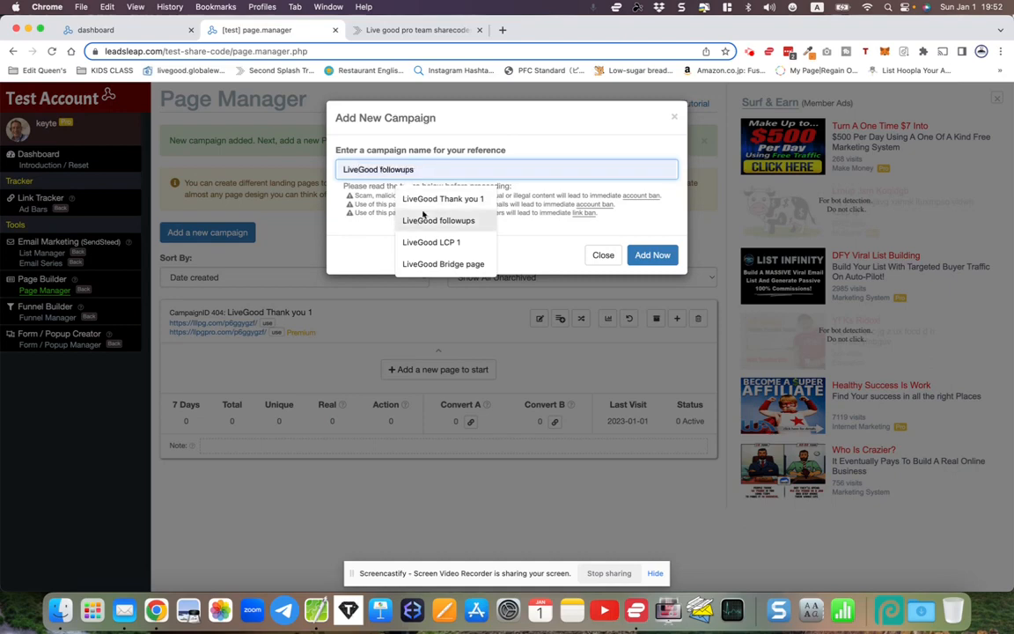
{"action": "left_click", "coordinate": [436, 242]}
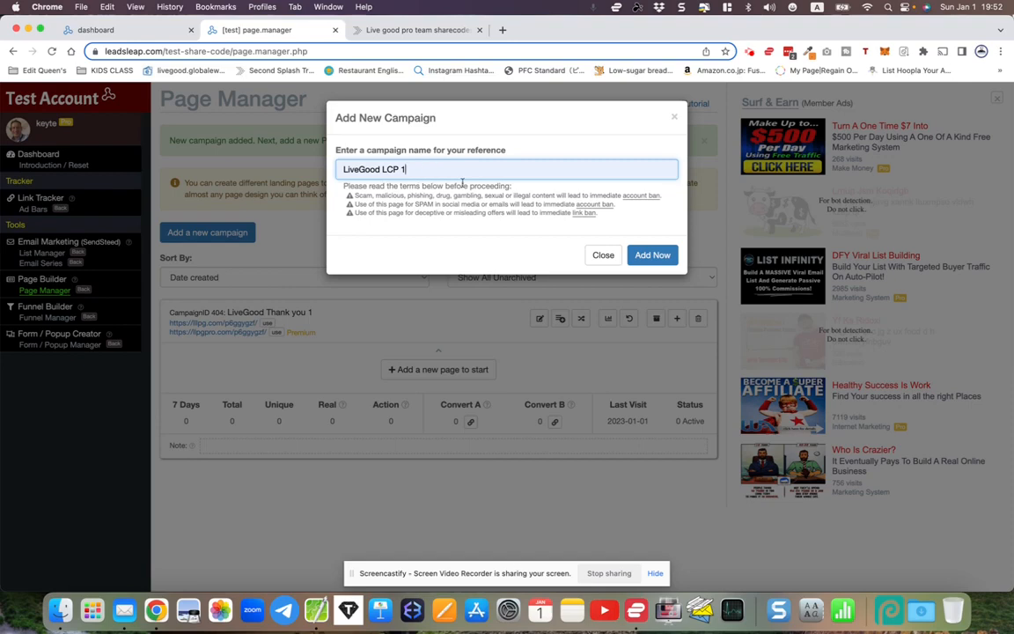
{"action": "left_click", "coordinate": [650, 255]}
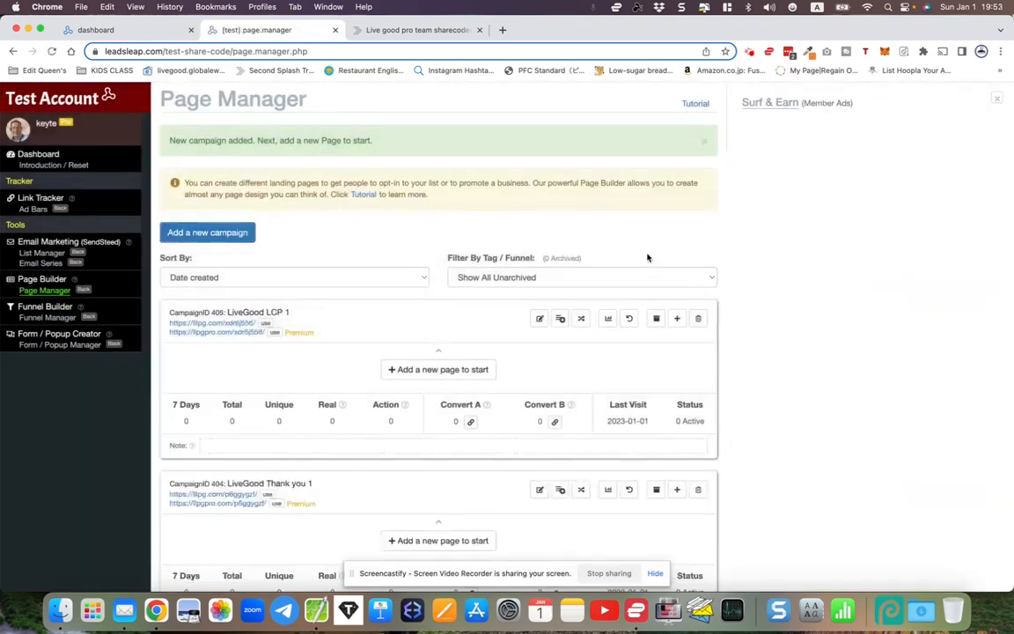
- Open Email Marketing's List Manager in a new tab and switch to it
{"action": "scroll", "coordinate": [421, 290], "scroll_direction": "down", "scroll_amount": 2}
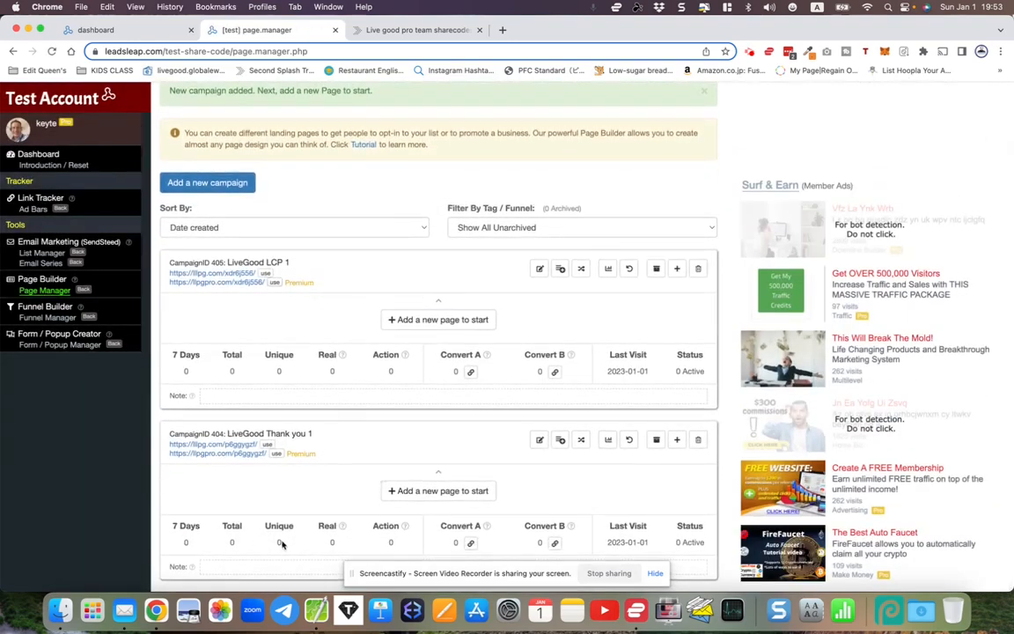
{"action": "right_click", "coordinate": [35, 253]}
{"action": "left_click", "coordinate": [49, 254]}
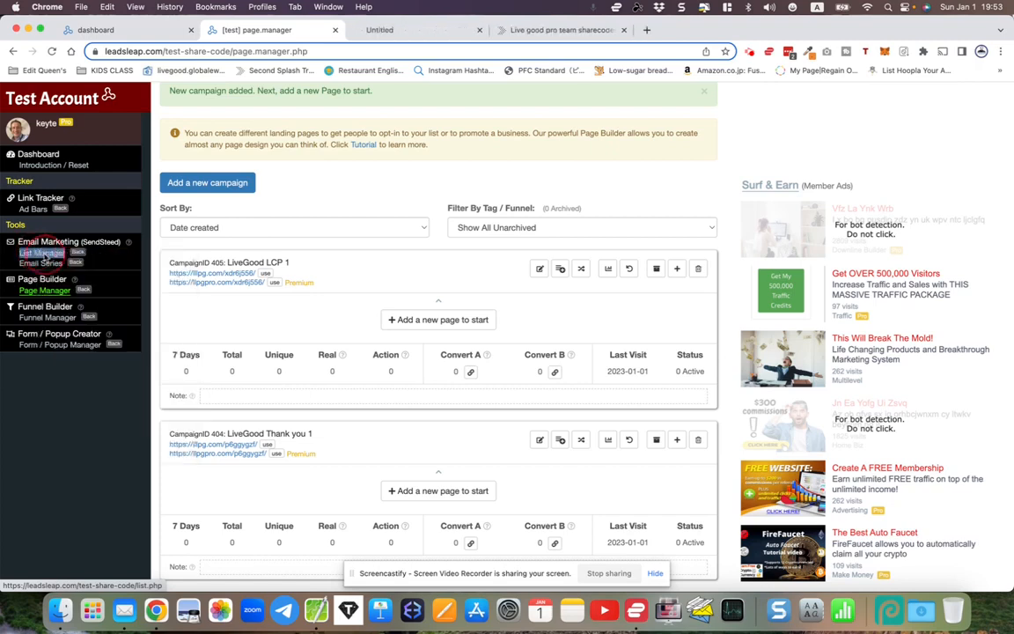
{"action": "left_click", "coordinate": [157, 283]}
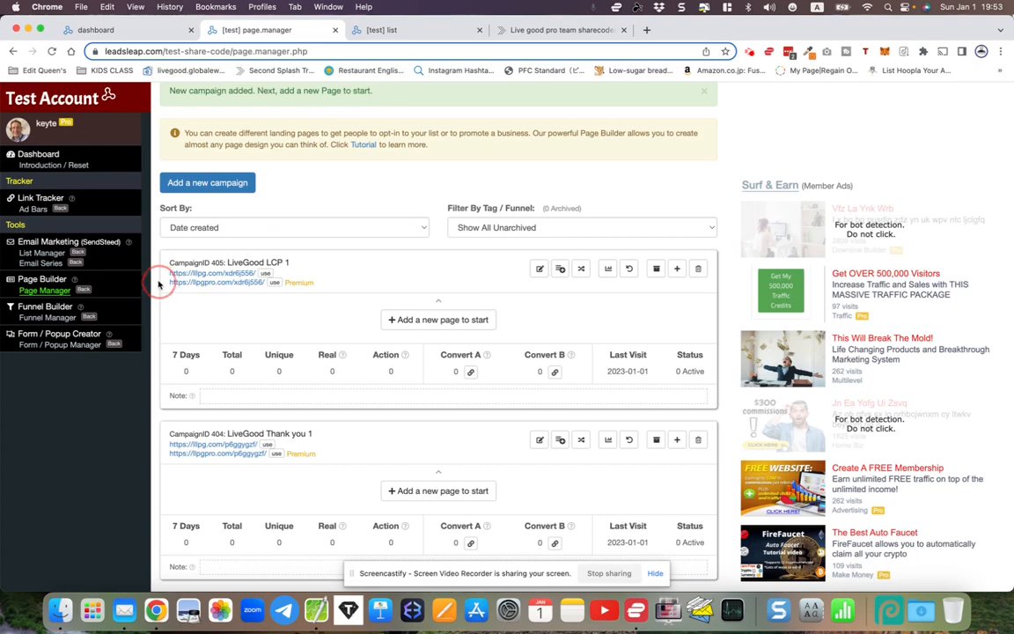
{"action": "left_click", "coordinate": [374, 30]}
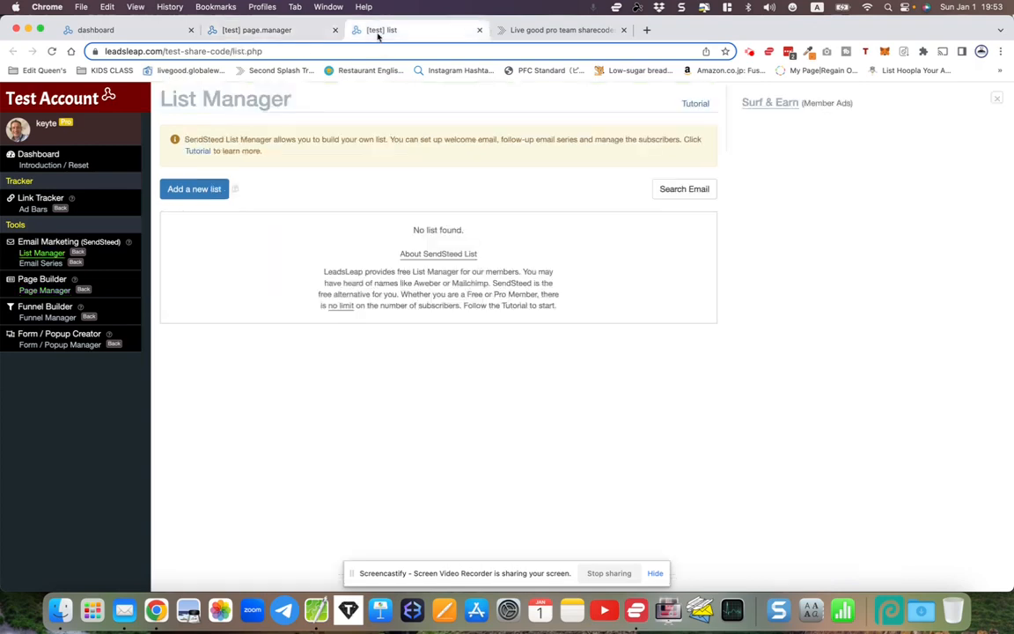
- Add a new email list named 'LiveGood followups' via the autofill suggestion
{"action": "left_click", "coordinate": [293, 31]}
{"action": "left_click", "coordinate": [380, 30]}
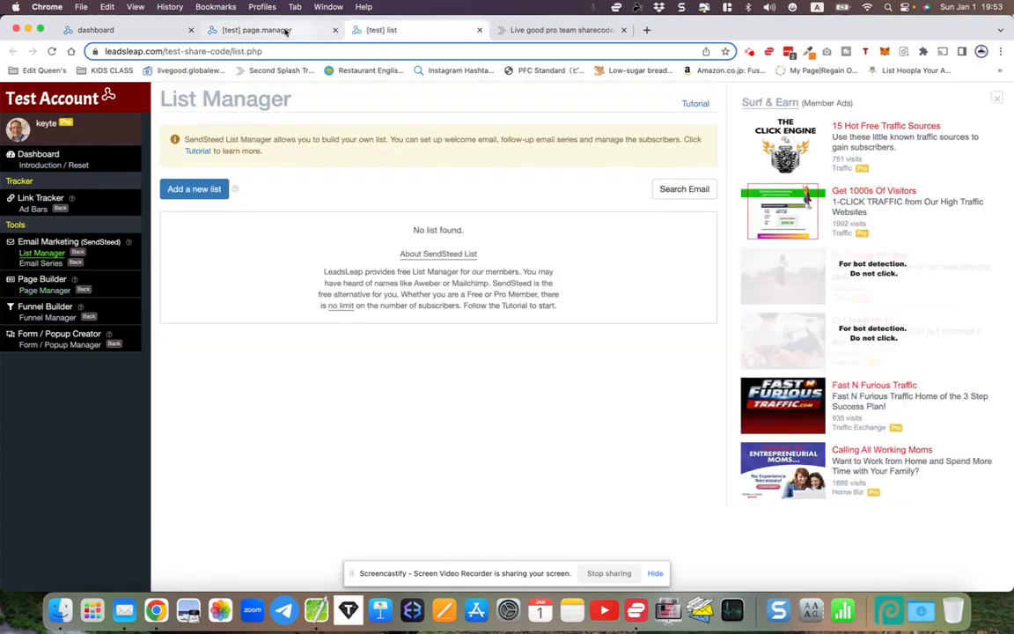
{"action": "left_click", "coordinate": [284, 31]}
{"action": "left_click", "coordinate": [379, 31]}
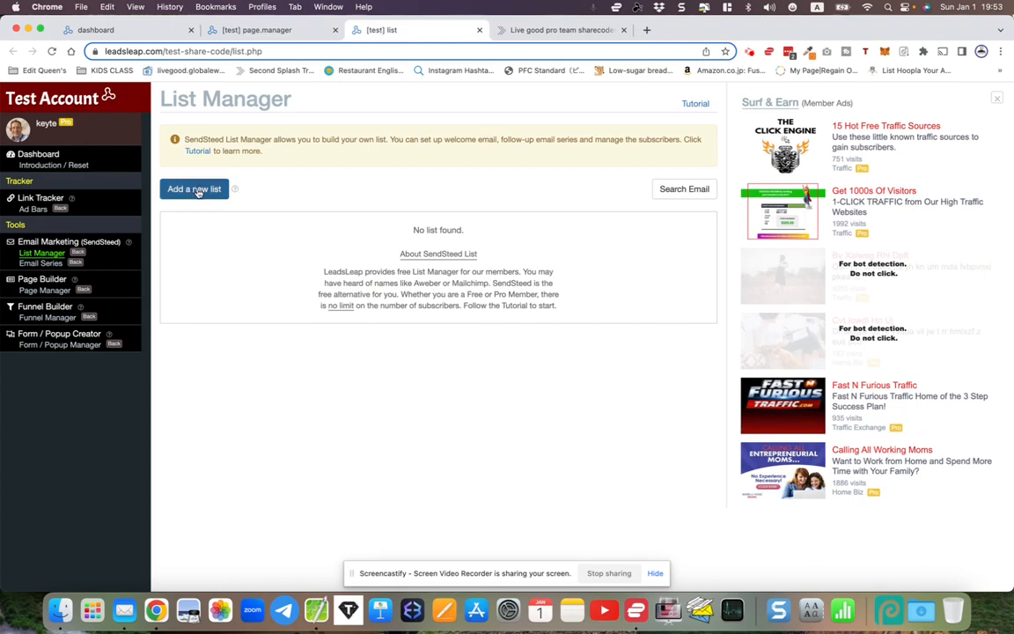
{"action": "left_click", "coordinate": [199, 193]}
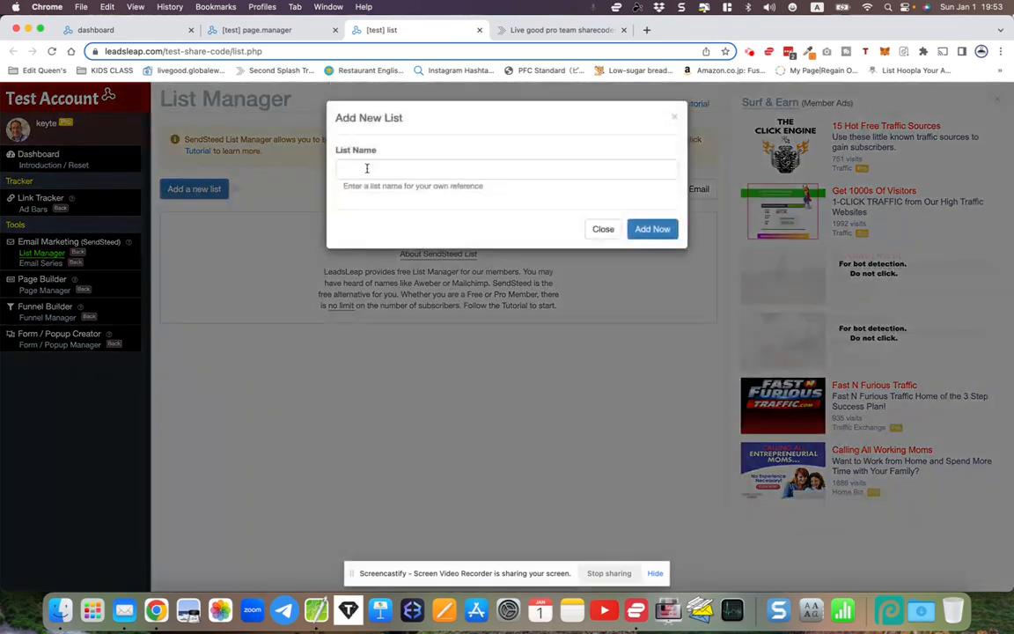
{"action": "left_click", "coordinate": [367, 168]}
{"action": "type", "text": "Live"}
{"action": "left_click", "coordinate": [417, 240]}
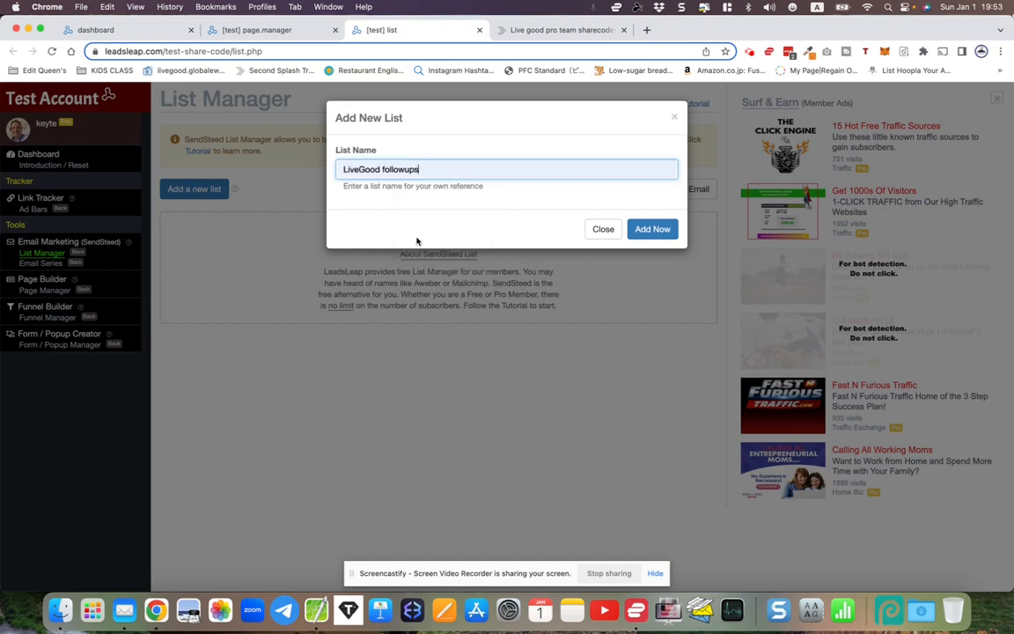
{"action": "left_click", "coordinate": [652, 229]}
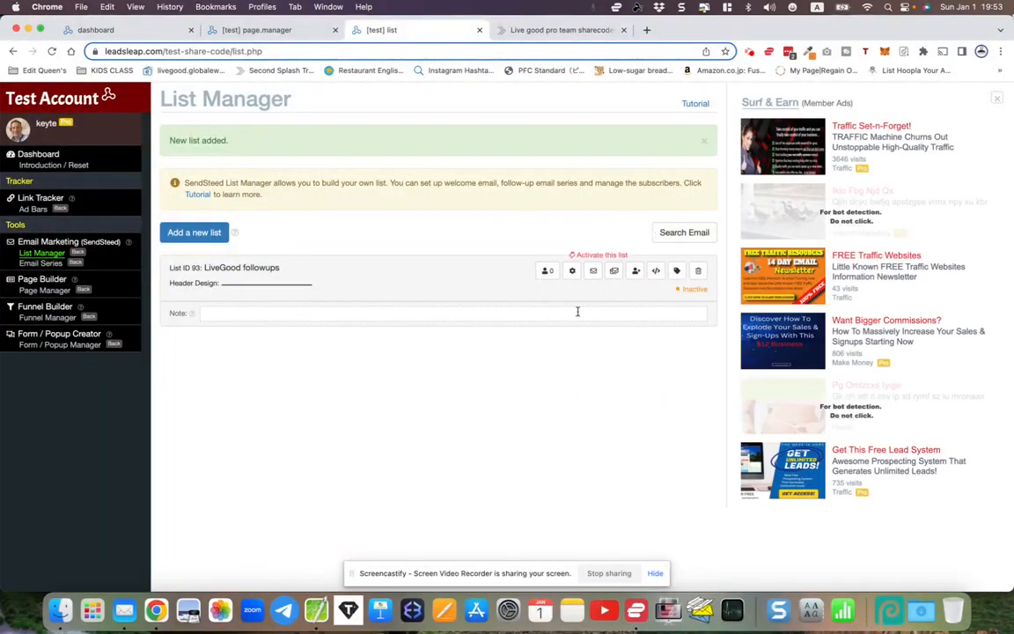
- Open the list's customization settings and set the brand name to 'LiveGood Team'
{"action": "left_click", "coordinate": [571, 273]}
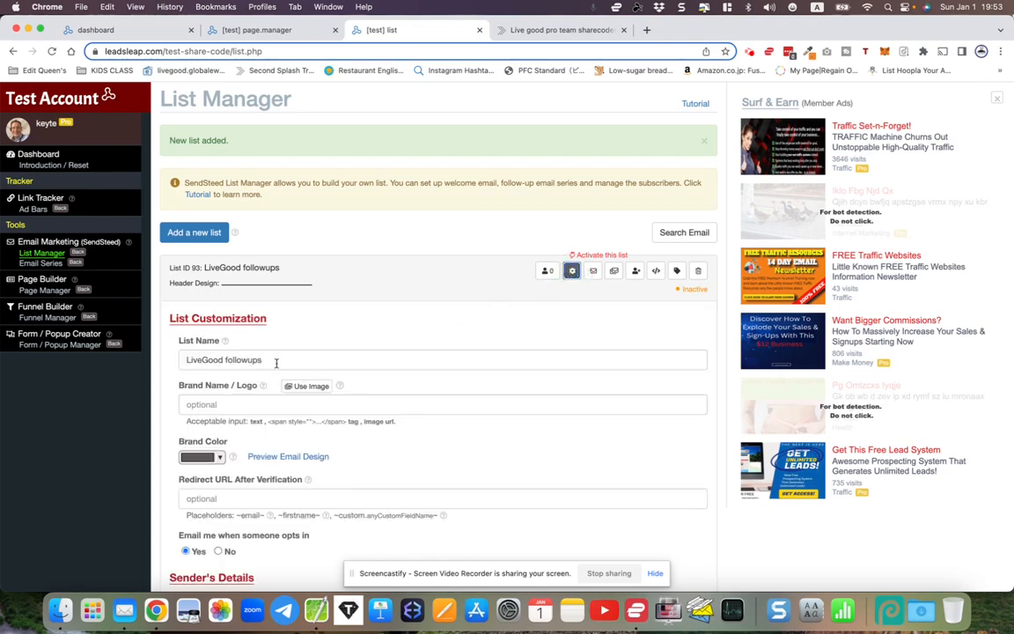
{"action": "left_click_drag", "start_coordinate": [186, 363], "coordinate": [294, 359]}
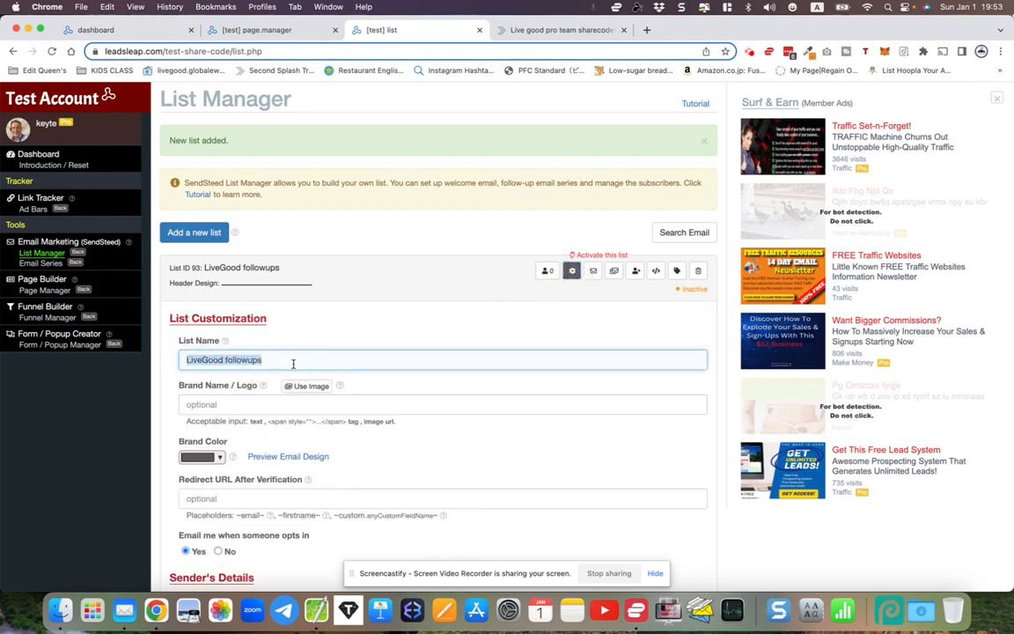
{"action": "scroll", "coordinate": [294, 361], "scroll_direction": "down", "scroll_amount": 3}
{"action": "left_click", "coordinate": [219, 315]}
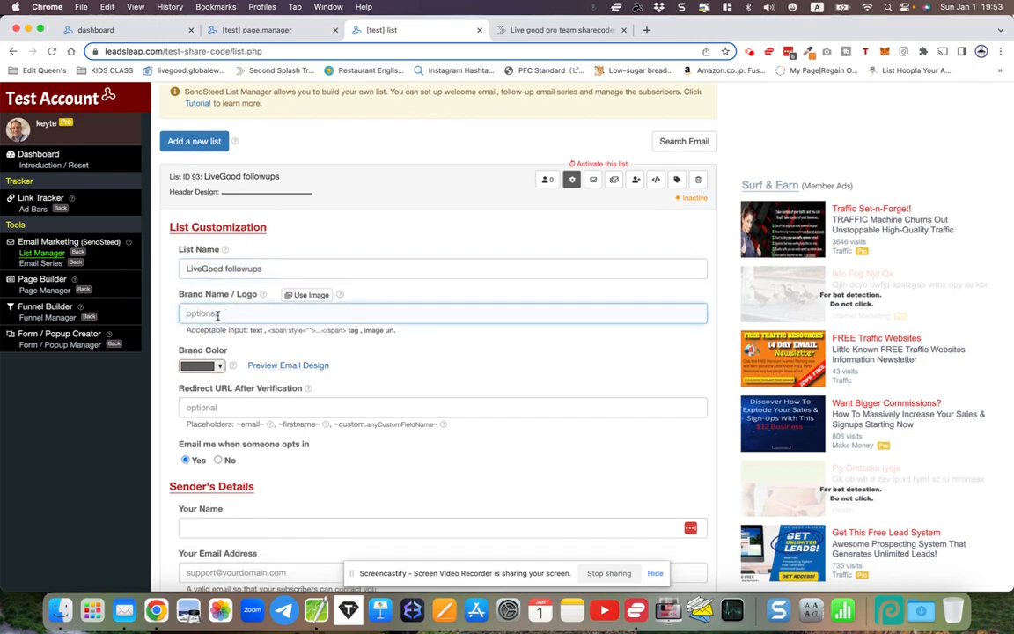
{"action": "type", "text": "LiveGood Team"}
- Set the list's brand colour to green #00ff00
{"action": "left_click", "coordinate": [207, 366]}
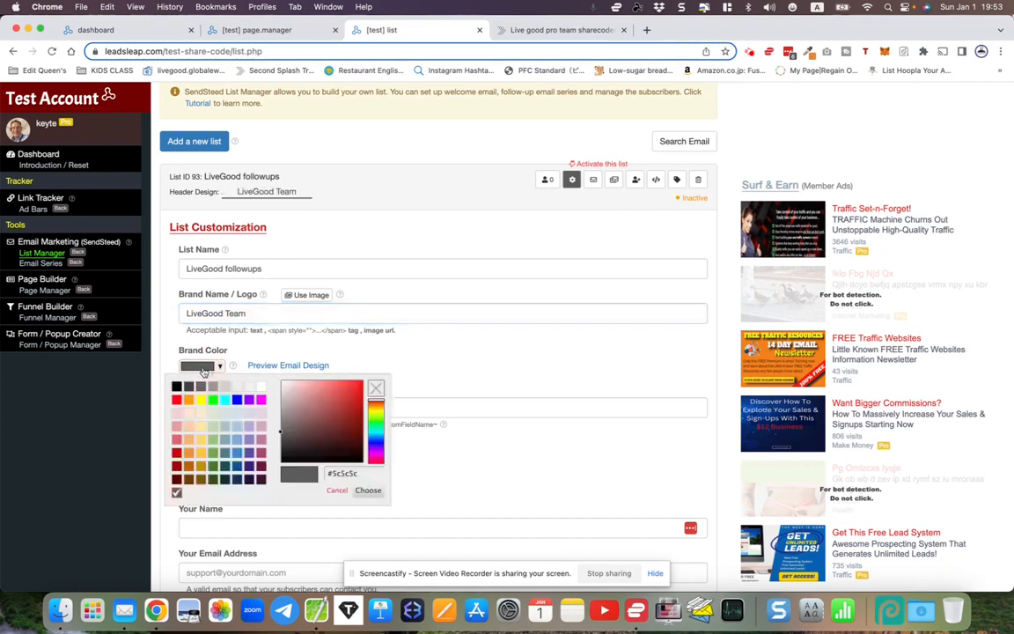
{"action": "left_click", "coordinate": [212, 401]}
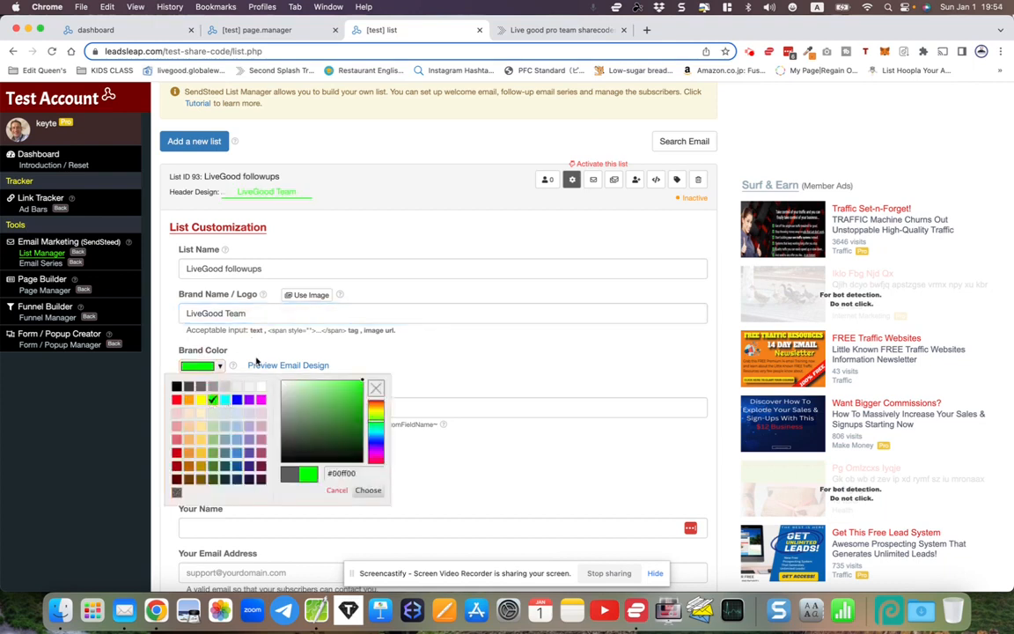
{"action": "left_click", "coordinate": [256, 362]}
{"action": "scroll", "coordinate": [256, 362], "scroll_direction": "down", "scroll_amount": 2}
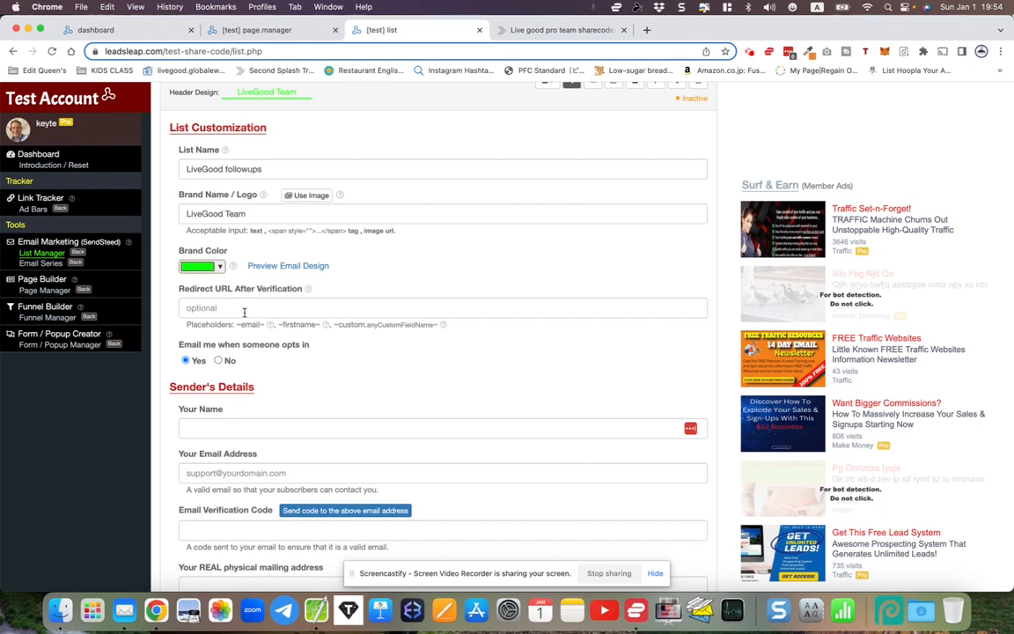
{"action": "left_click", "coordinate": [266, 31]}
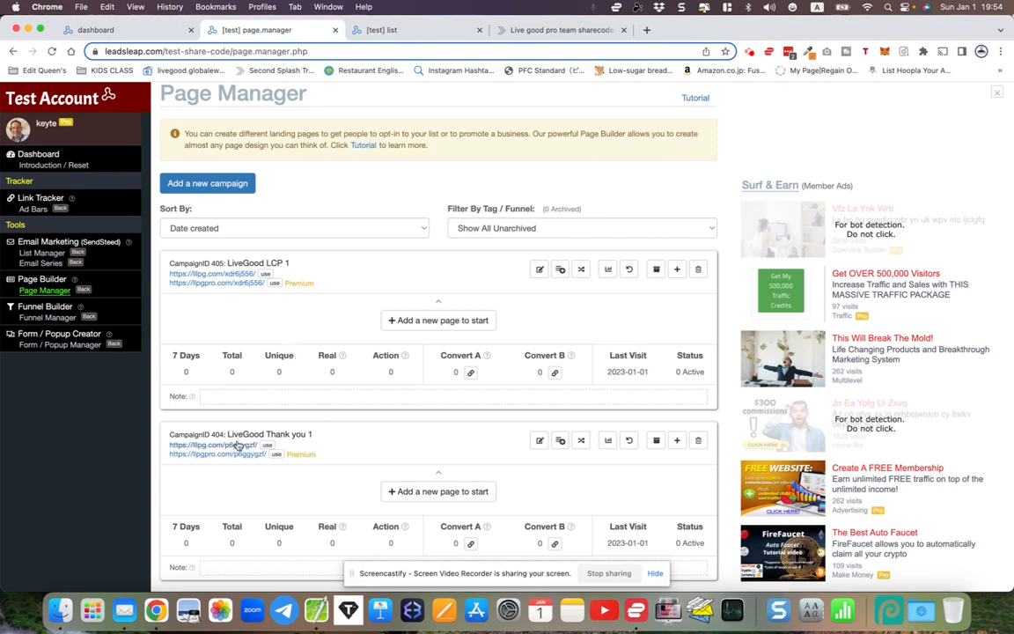
{"action": "left_click_drag", "start_coordinate": [164, 454], "coordinate": [266, 454]}
{"action": "left_click", "coordinate": [159, 451]}
{"action": "left_click_drag", "start_coordinate": [168, 447], "coordinate": [261, 453]}
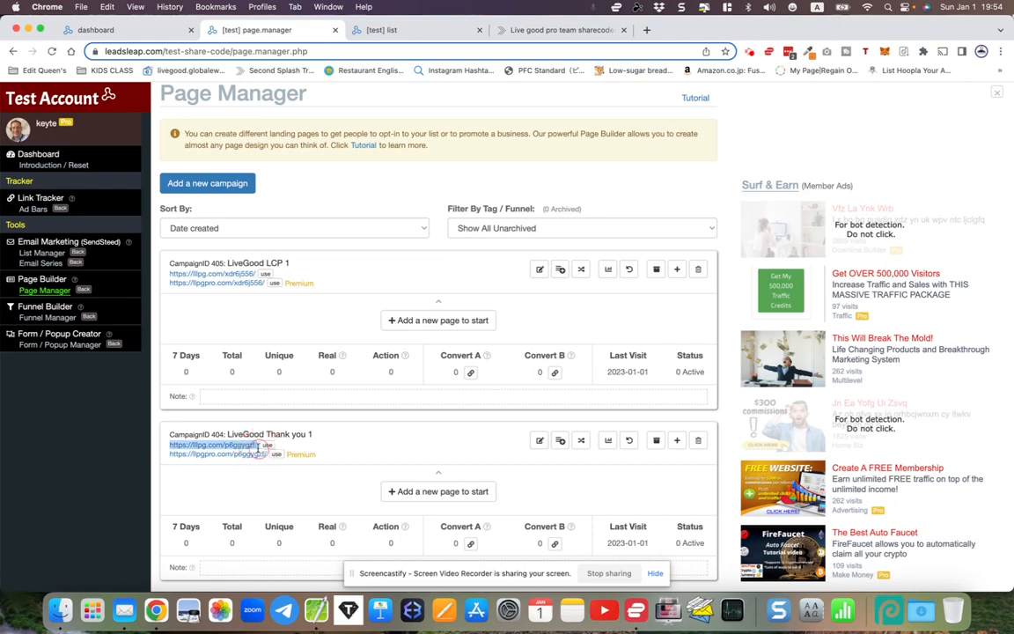
{"action": "right_click", "coordinate": [248, 448]}
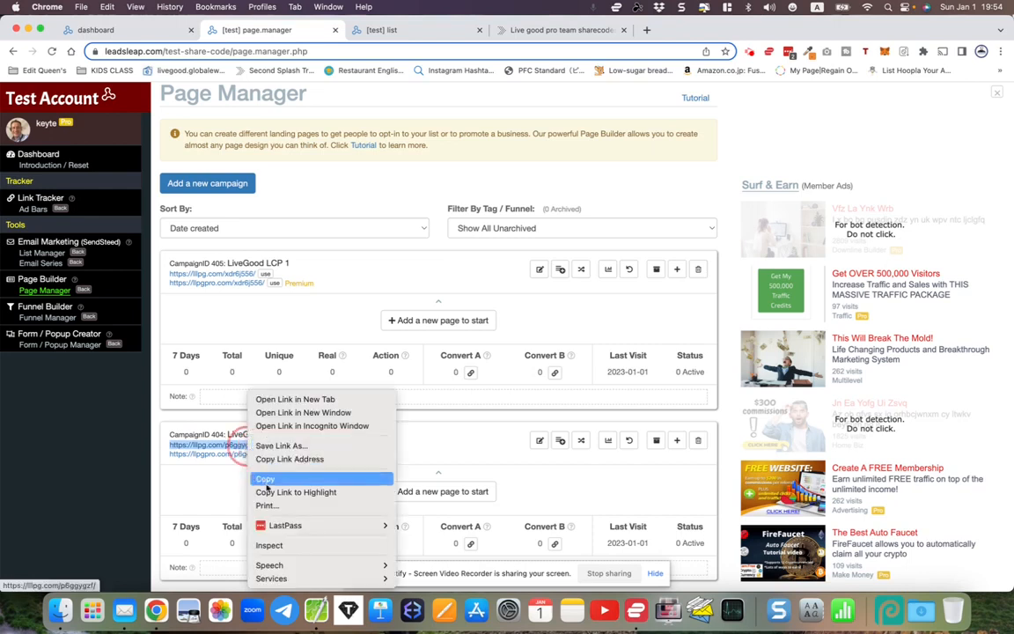
{"action": "left_click", "coordinate": [264, 478]}
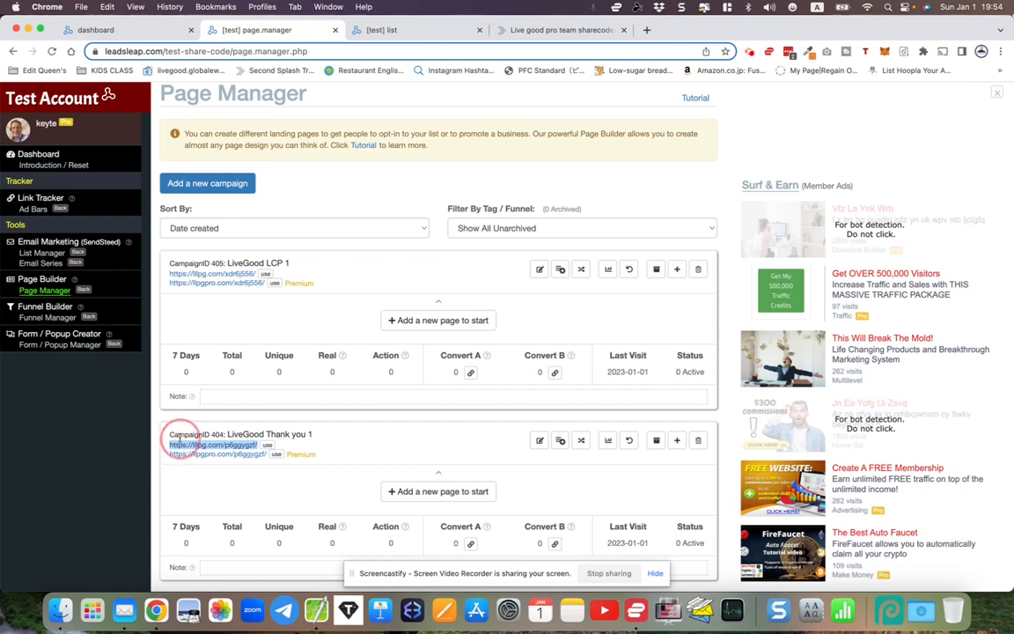
{"action": "right_click", "coordinate": [186, 445]}
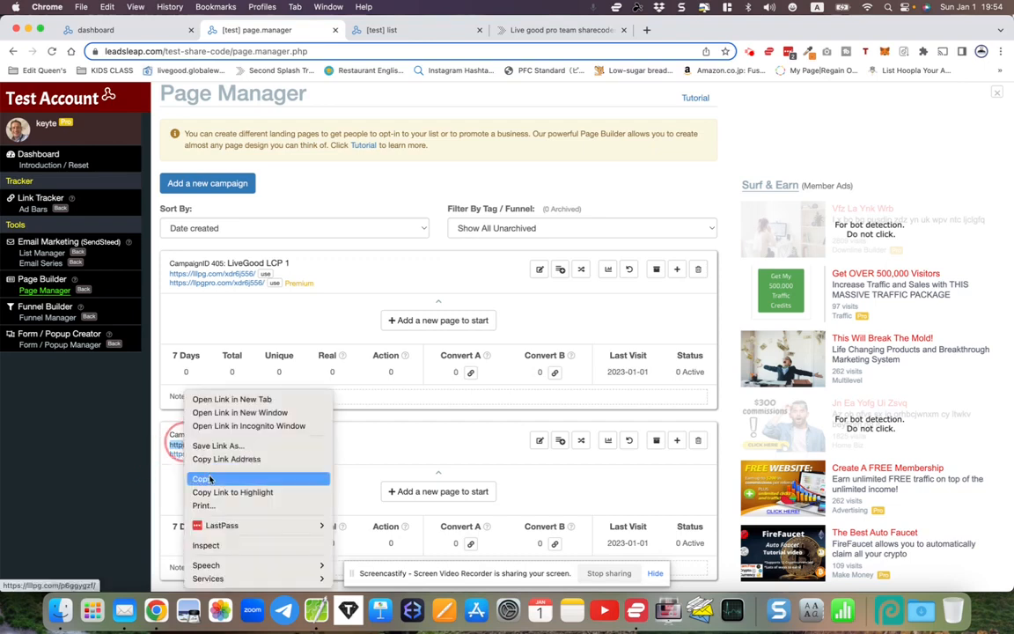
{"action": "left_click", "coordinate": [203, 477]}
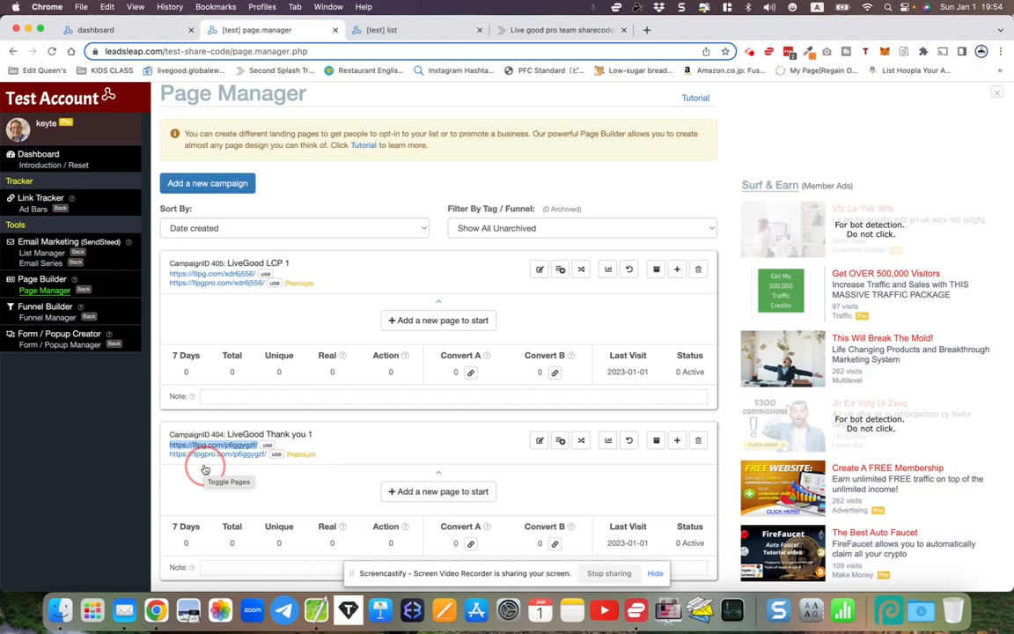
{"action": "left_click", "coordinate": [410, 32]}
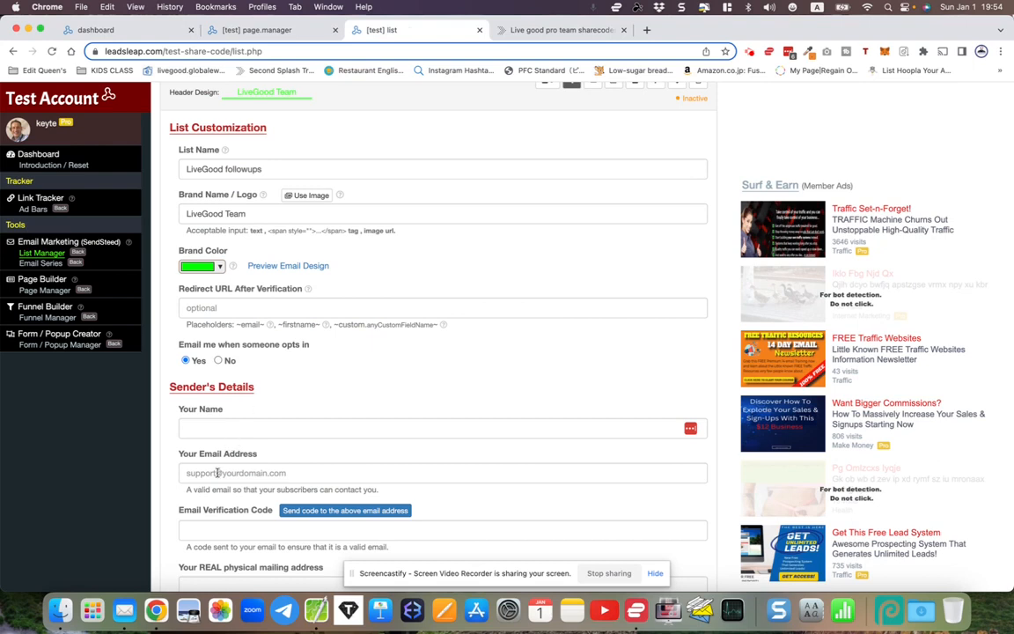
- Paste the Thank you page link as the list's post-verification Redirect URL
{"action": "right_click", "coordinate": [194, 310]}
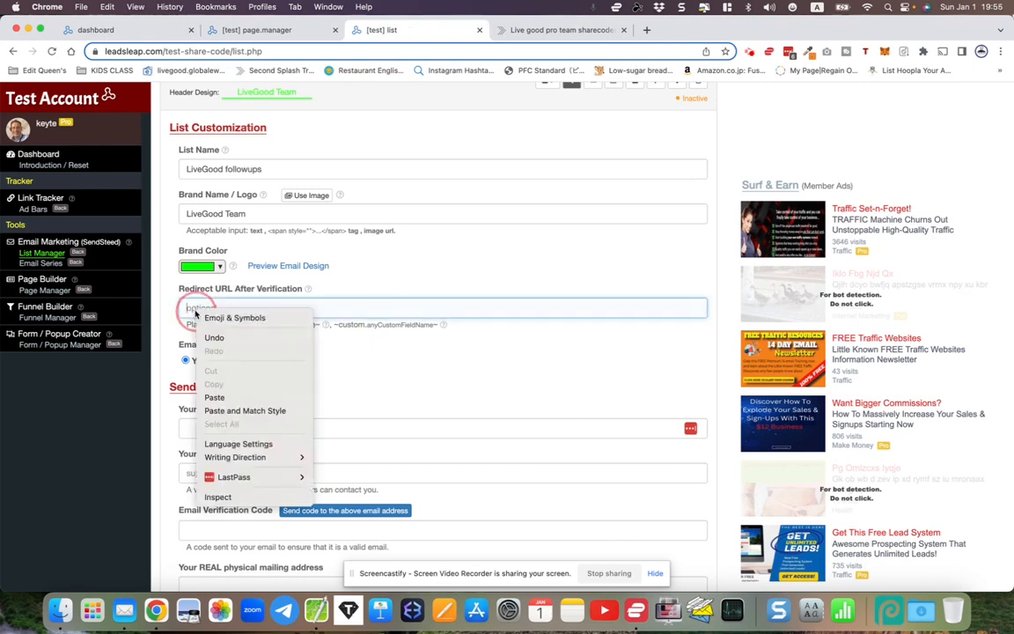
{"action": "left_click", "coordinate": [216, 399]}
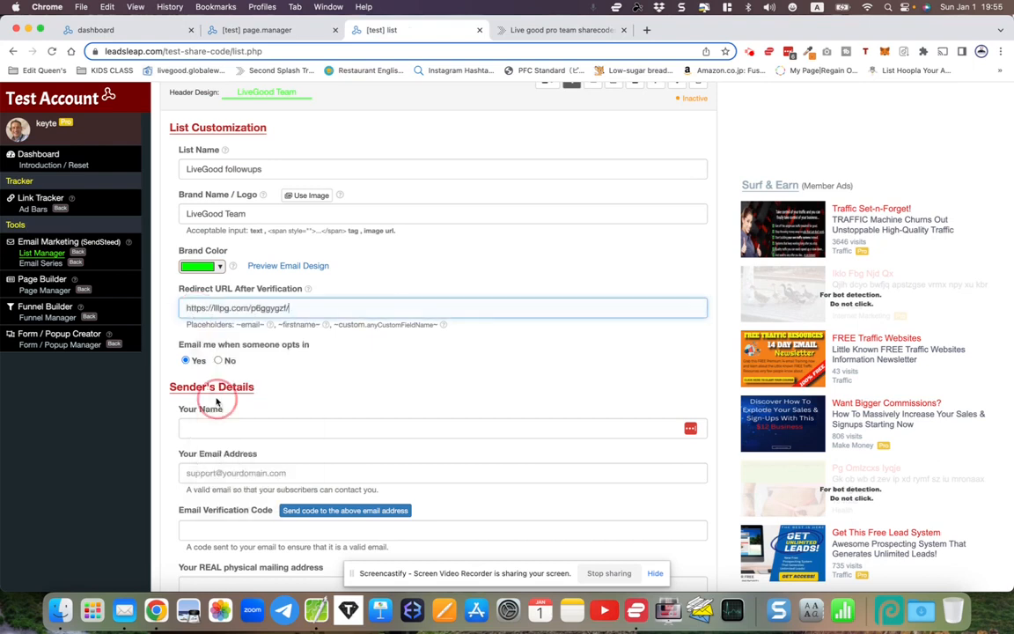
{"action": "scroll", "coordinate": [238, 389], "scroll_direction": "down", "scroll_amount": 2}
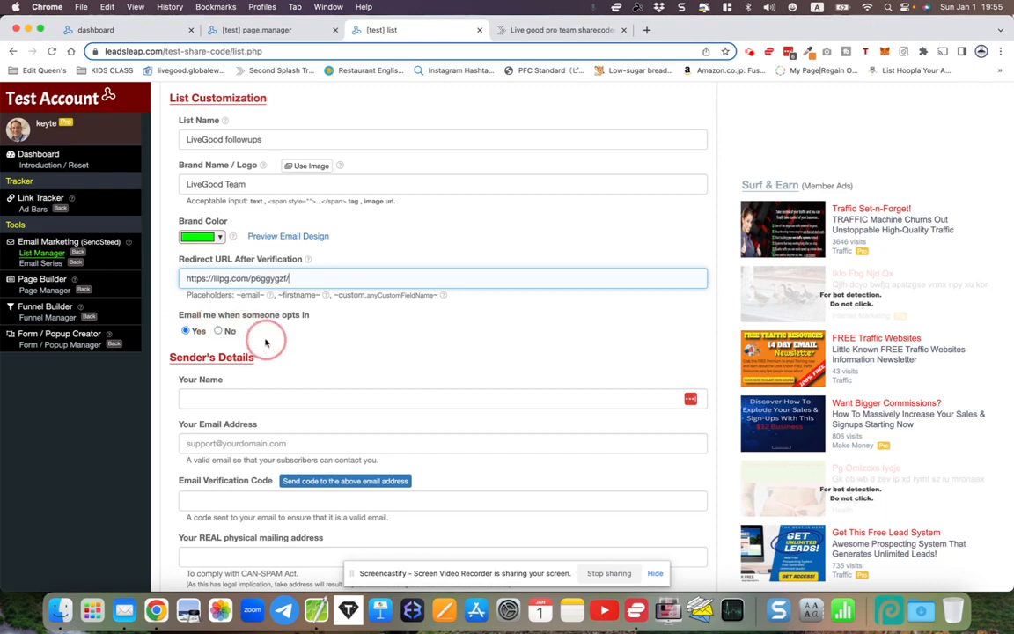
- Fill in the sender's name and email address
{"action": "left_click", "coordinate": [205, 398]}
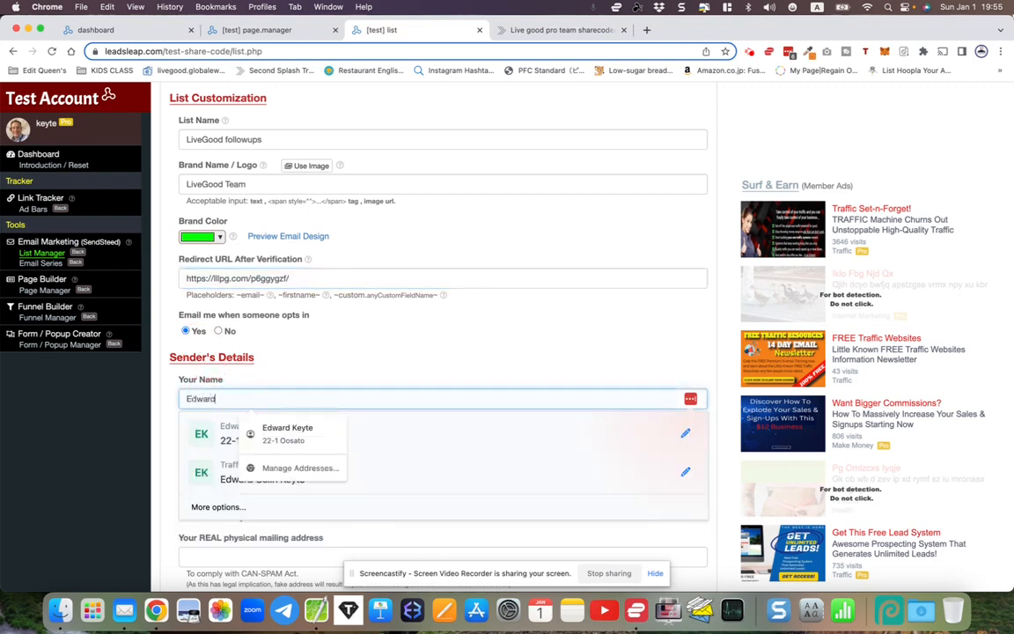
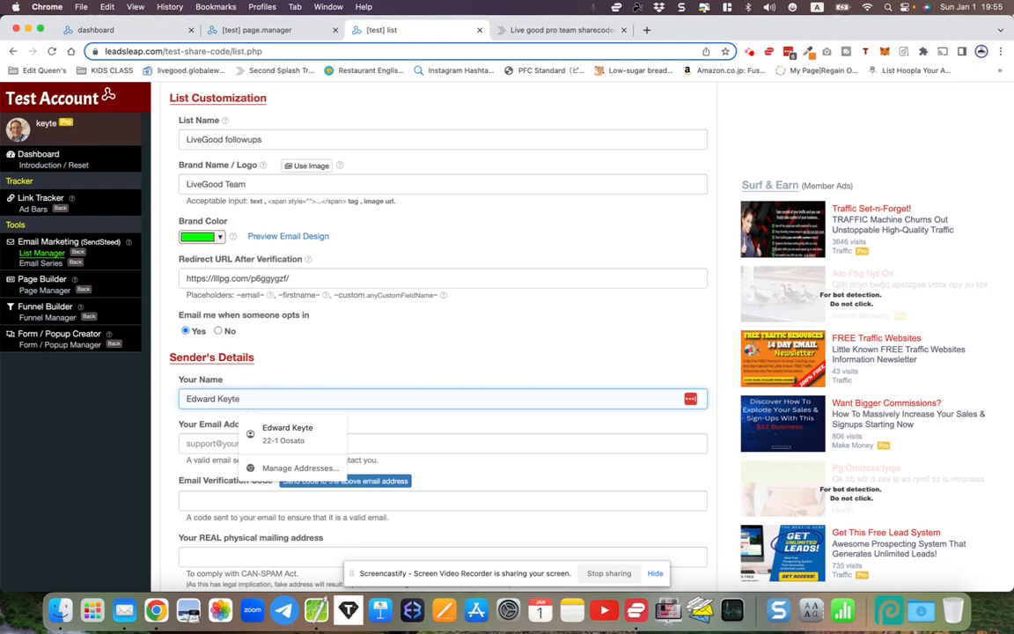
{"action": "key", "text": "Tab"}
{"action": "scroll", "coordinate": [440, 334], "scroll_direction": "down", "scroll_amount": 3}
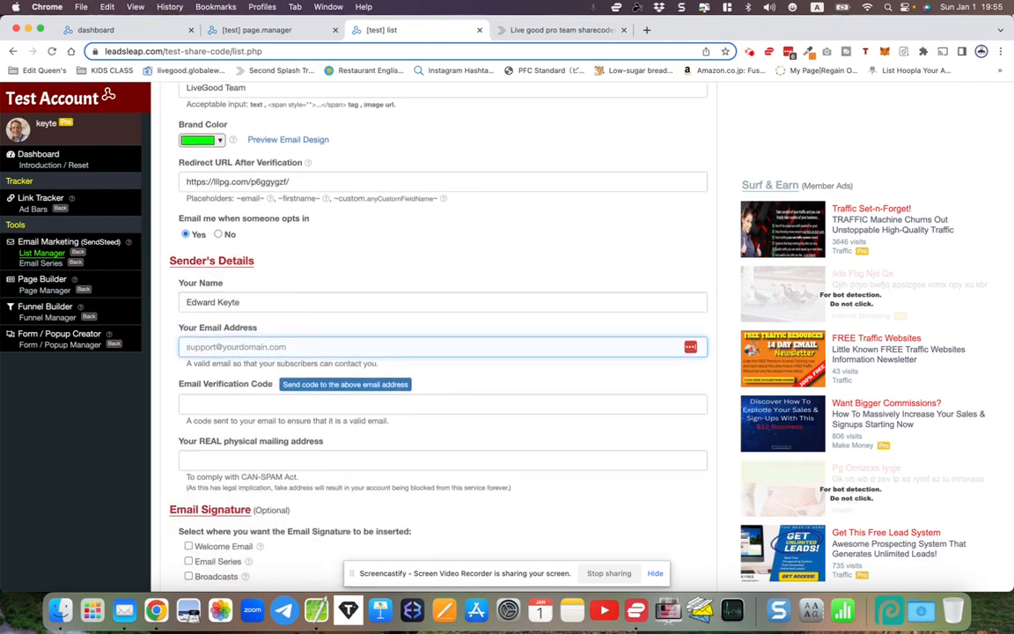
{"action": "left_click", "coordinate": [163, 372]}
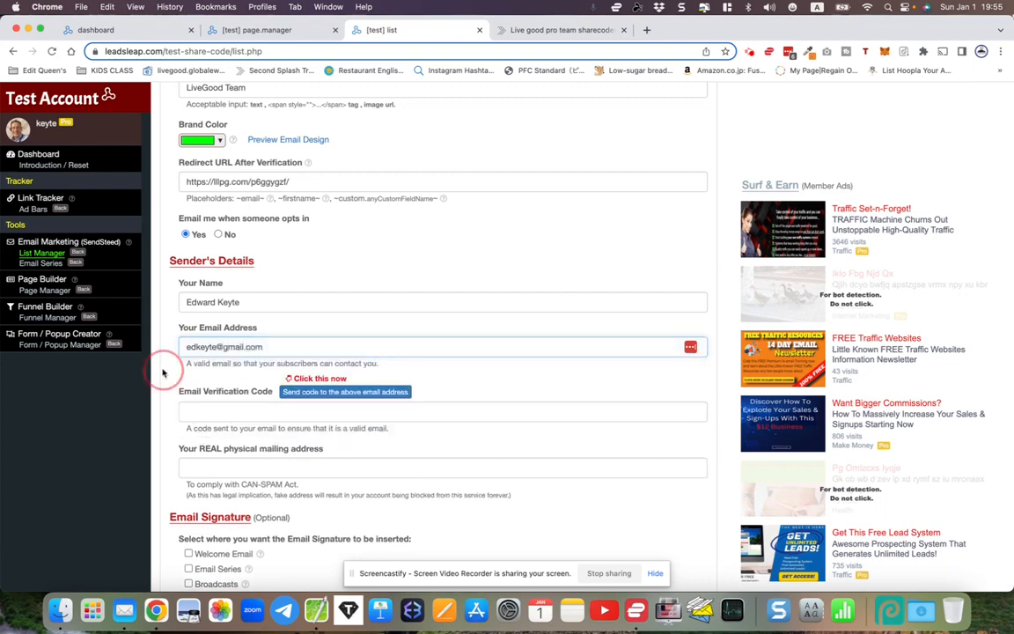
{"action": "scroll", "coordinate": [162, 370], "scroll_direction": "down", "scroll_amount": 2}
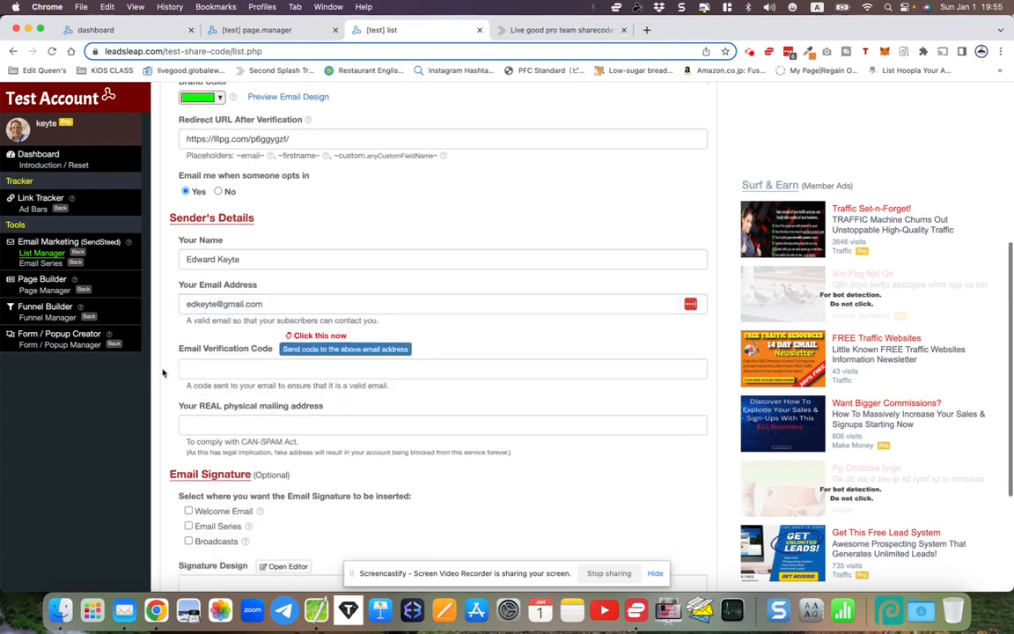
- Send a verification code to the sender email, then switch to Mail to read it
{"action": "left_click", "coordinate": [297, 349]}
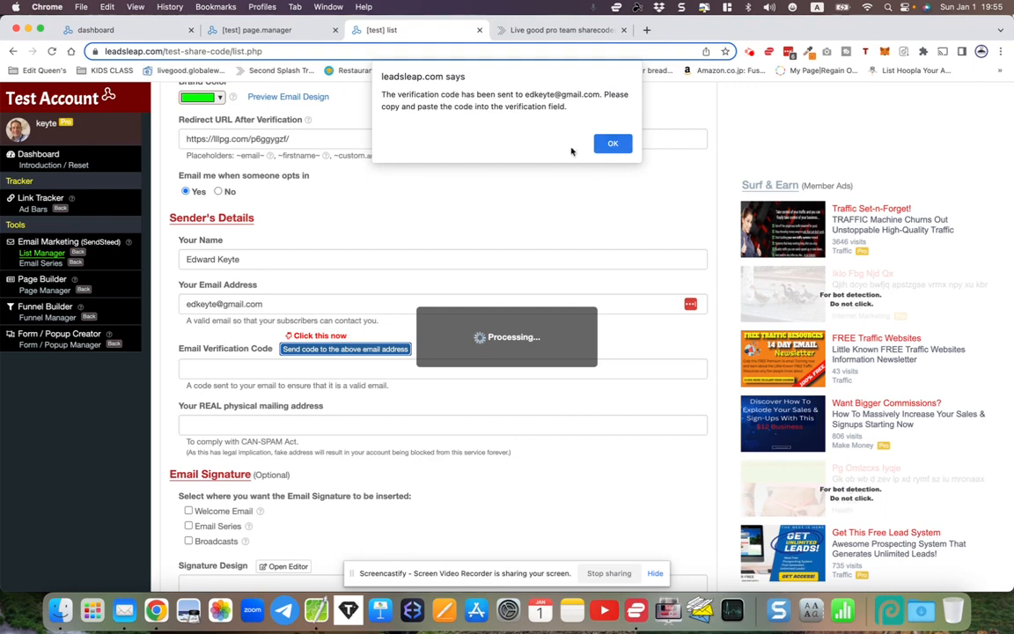
{"action": "left_click", "coordinate": [609, 148]}
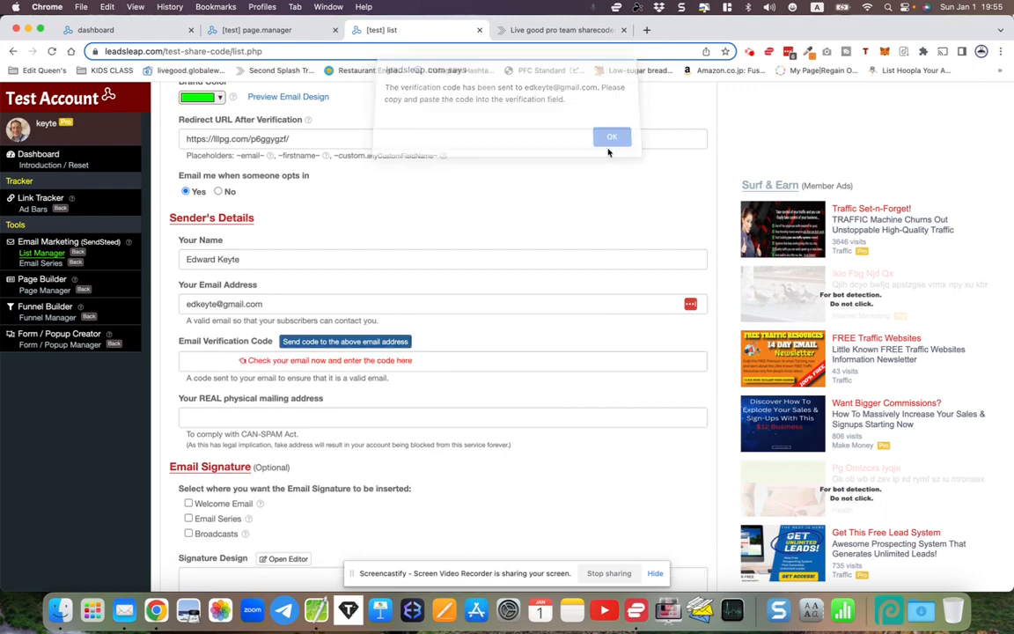
{"action": "left_click", "coordinate": [192, 358]}
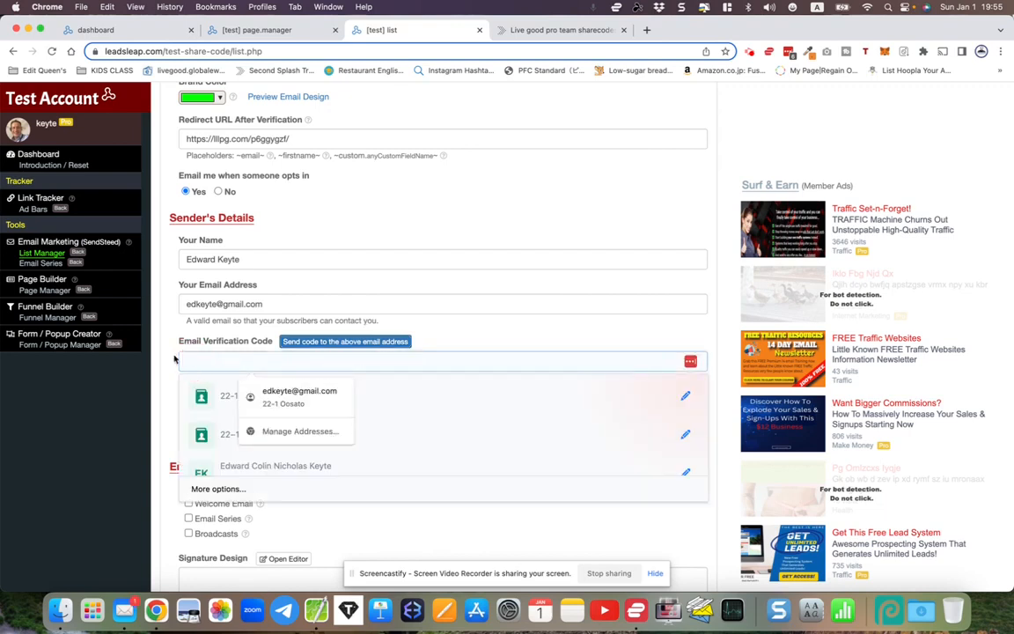
{"action": "left_click", "coordinate": [171, 358]}
{"action": "left_click", "coordinate": [124, 609]}
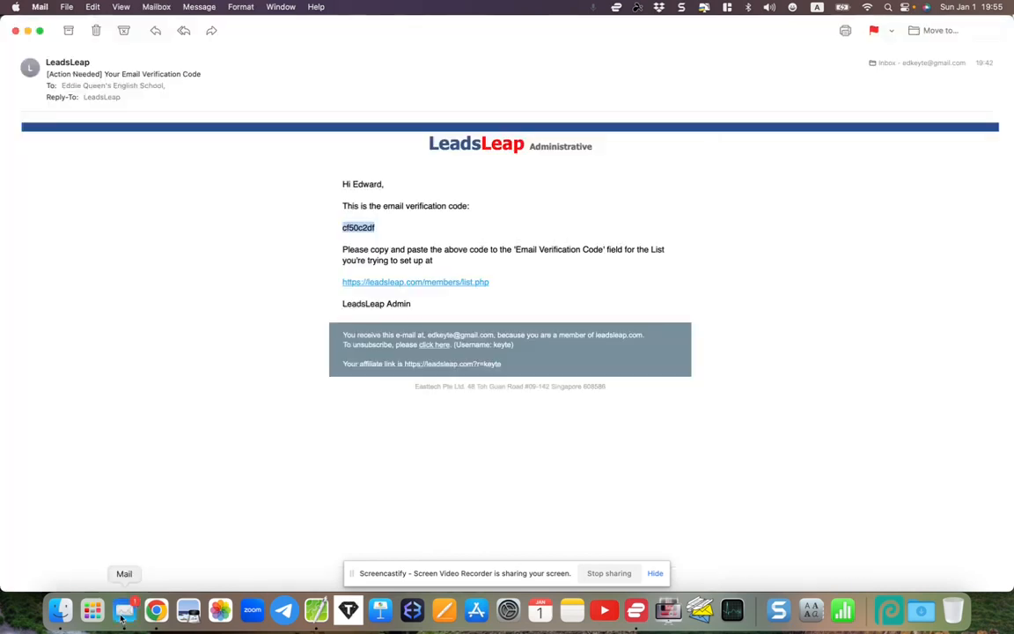
- Copy the verification code from the newest LeadsLeap email and bring Chrome back to the front
{"action": "left_click", "coordinate": [15, 31]}
{"action": "double_click", "coordinate": [183, 70]}
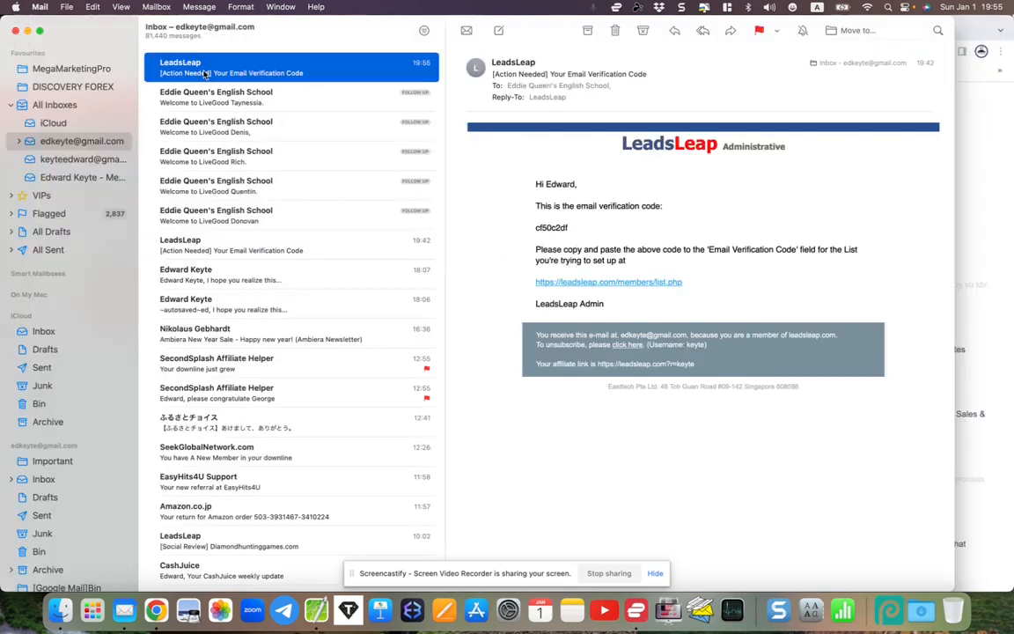
{"action": "double_click", "coordinate": [345, 228]}
{"action": "right_click", "coordinate": [345, 227]}
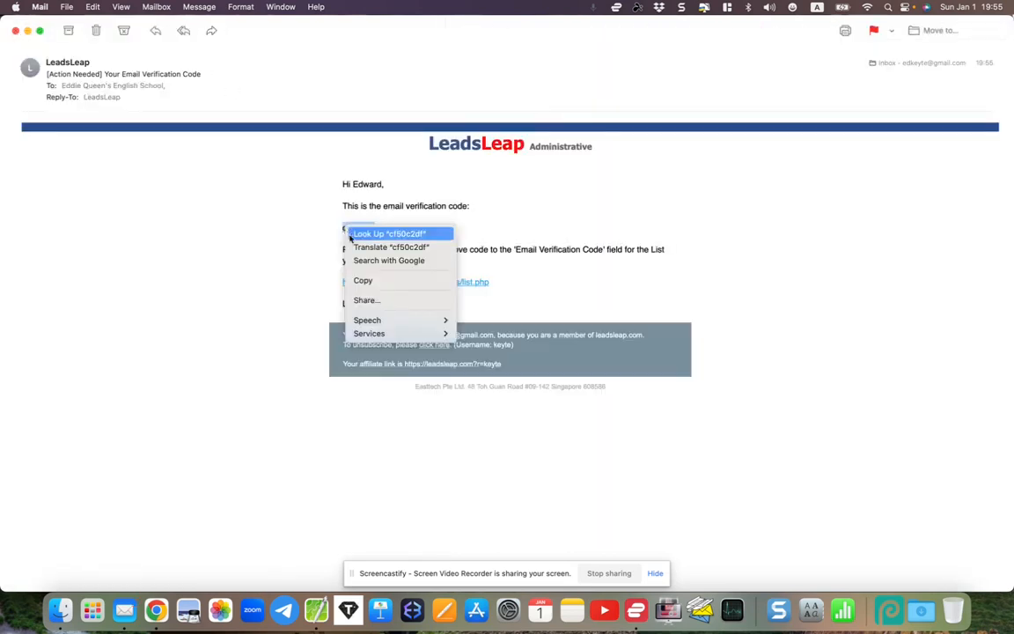
{"action": "left_click", "coordinate": [362, 281]}
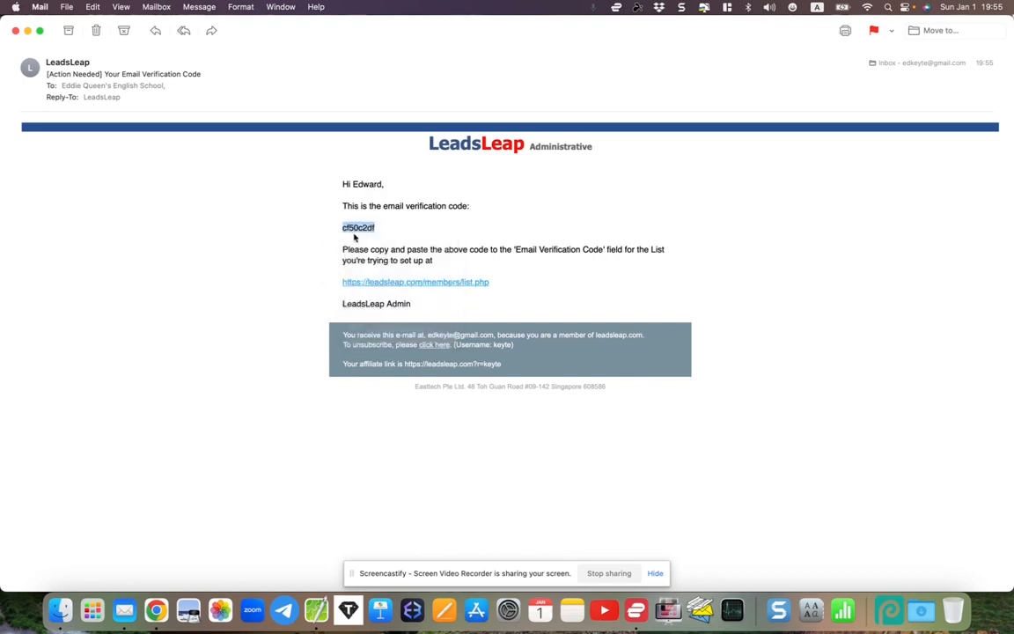
{"action": "left_click", "coordinate": [156, 610]}
- Paste the verification code into its field and fill the mailing address from the saved autofill entry
{"action": "right_click", "coordinate": [190, 361]}
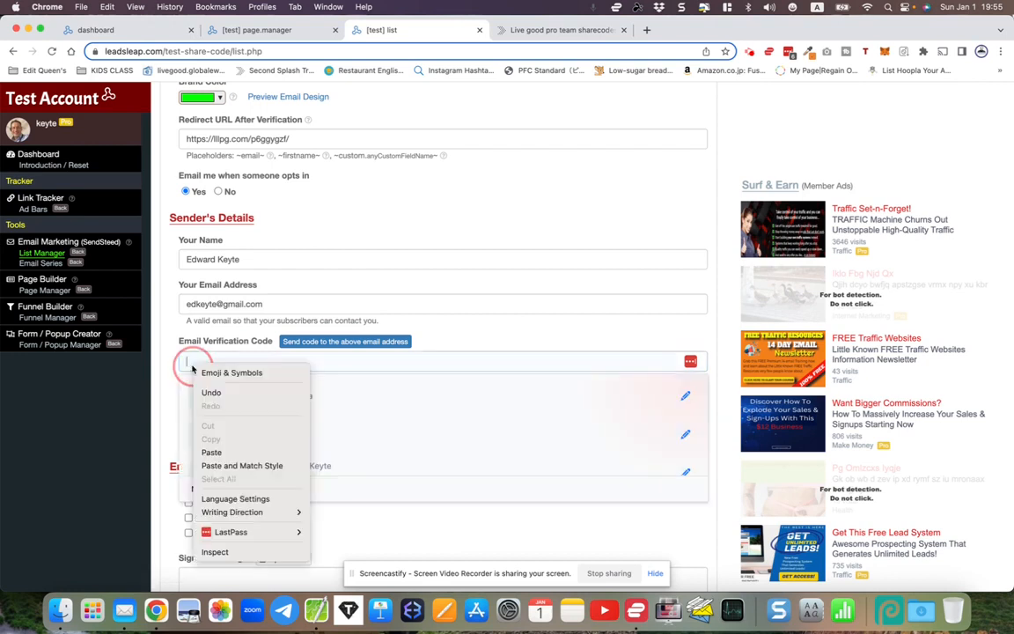
{"action": "left_click", "coordinate": [212, 451]}
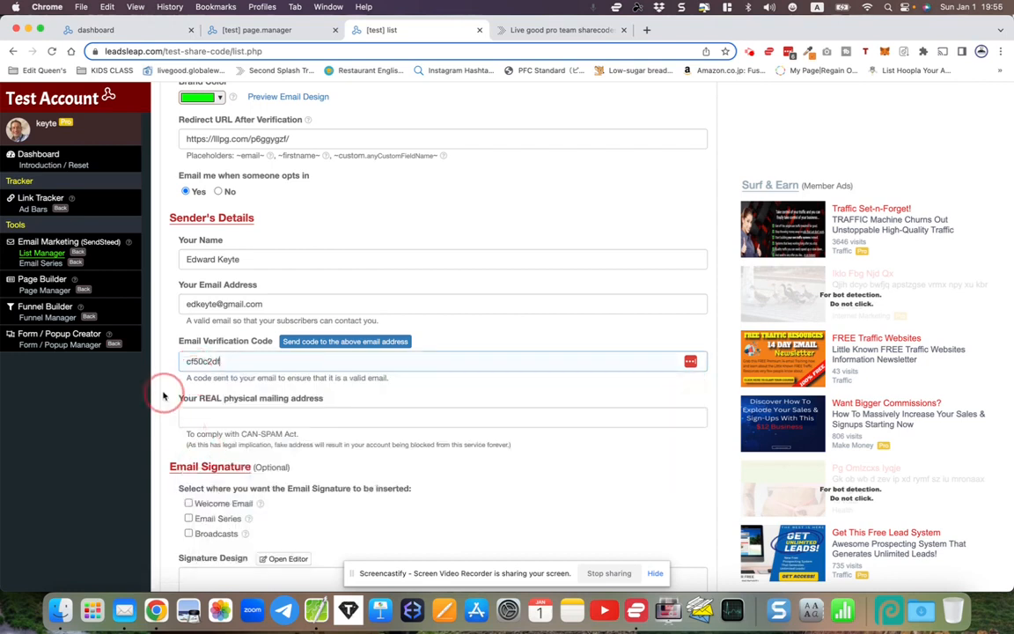
{"action": "left_click", "coordinate": [202, 421]}
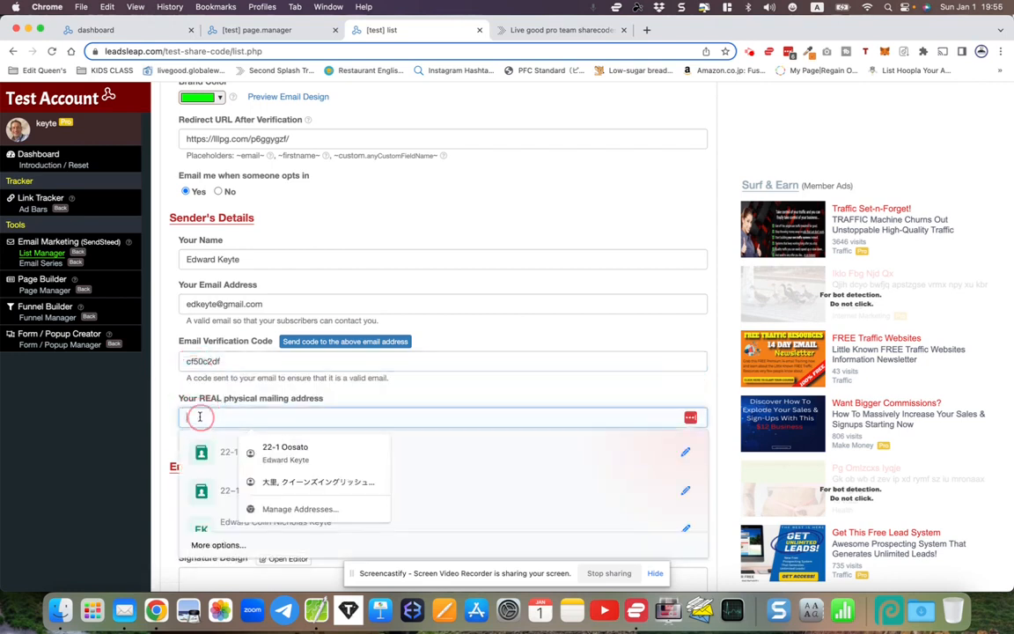
{"action": "left_click", "coordinate": [282, 451]}
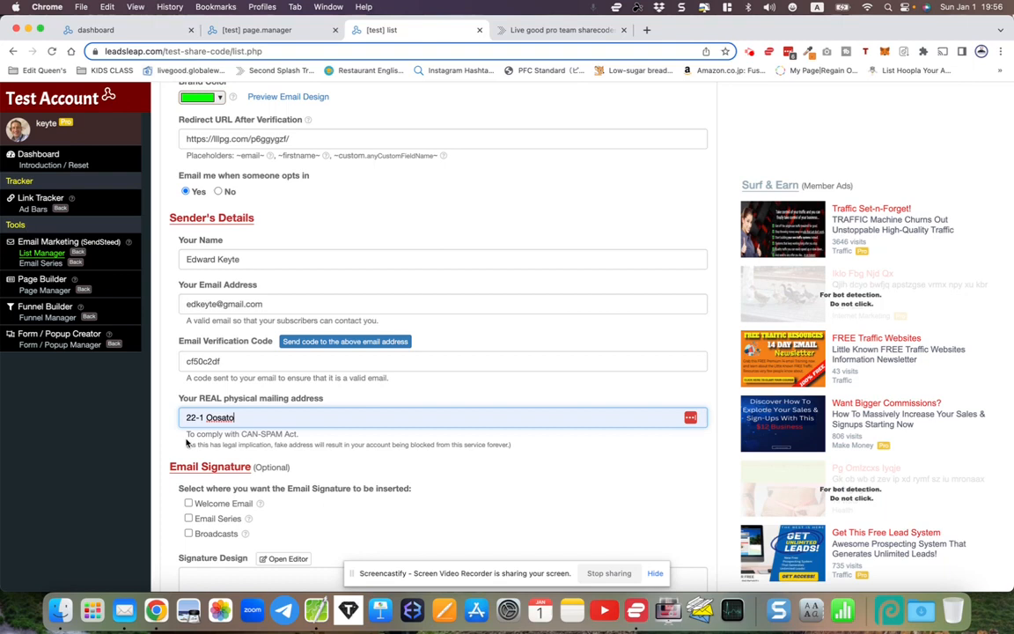
{"action": "left_click_drag", "start_coordinate": [186, 432], "coordinate": [344, 445]}
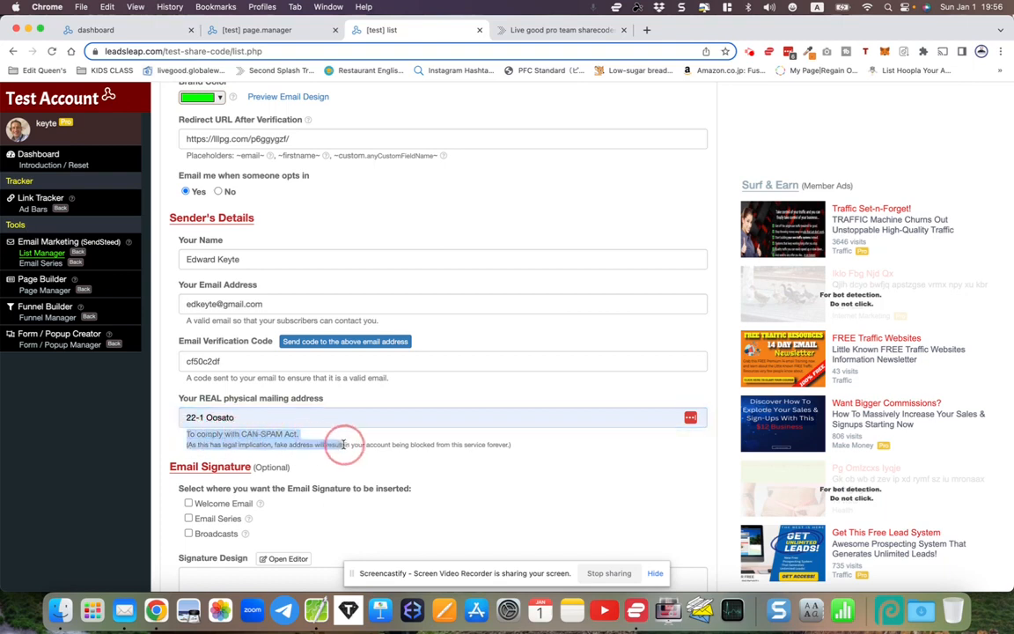
{"action": "left_click", "coordinate": [155, 447]}
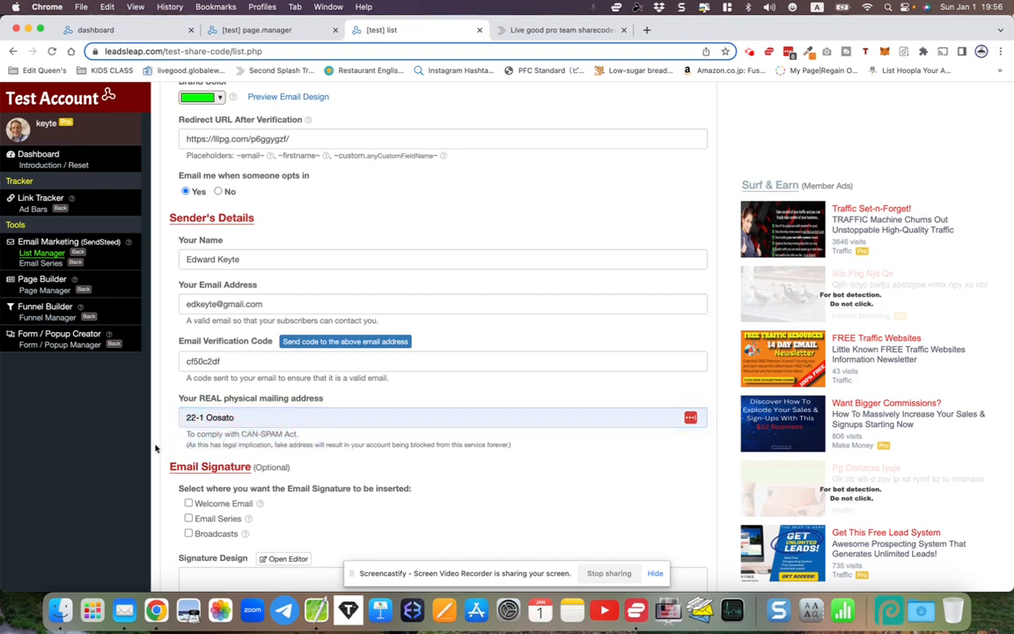
- Include the signature in welcome emails, the email series and broadcasts, and open the Signature Editor
{"action": "scroll", "coordinate": [155, 447], "scroll_direction": "down", "scroll_amount": 3}
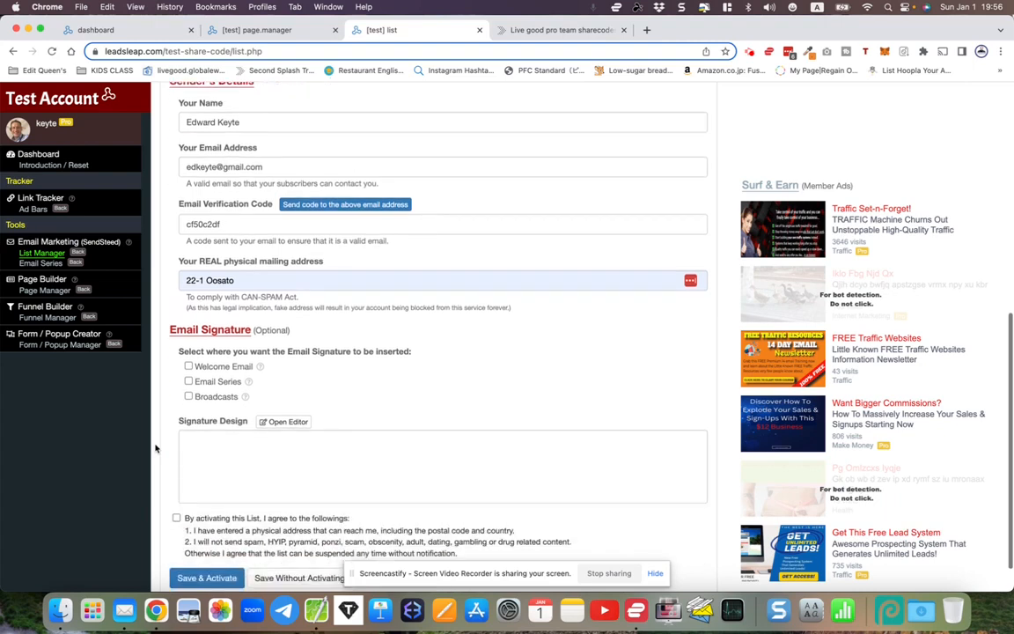
{"action": "left_click", "coordinate": [189, 366]}
{"action": "left_click", "coordinate": [188, 381]}
{"action": "left_click", "coordinate": [189, 397]}
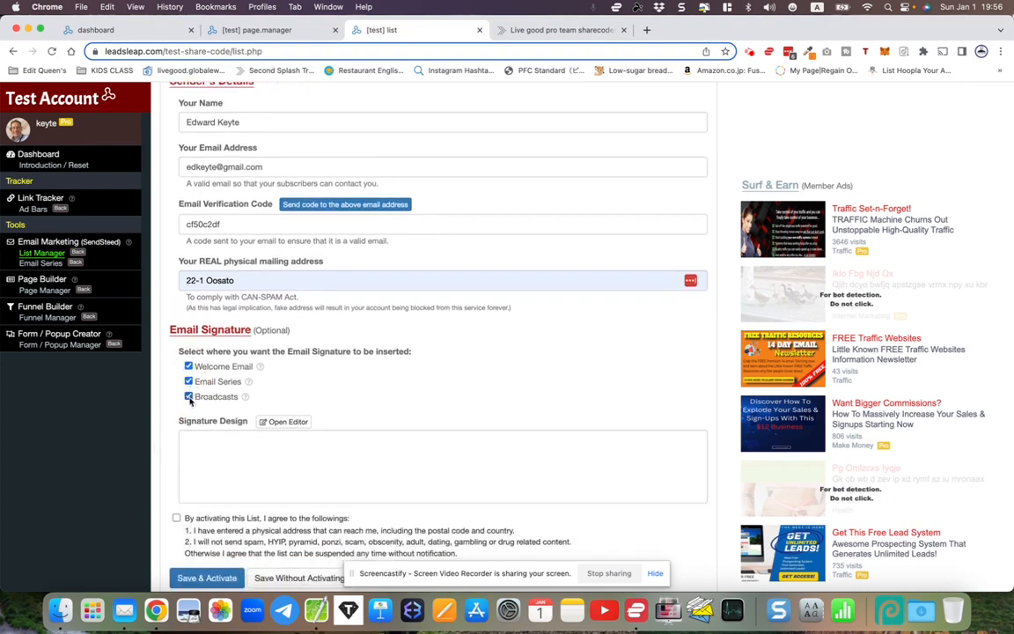
{"action": "left_click", "coordinate": [203, 441]}
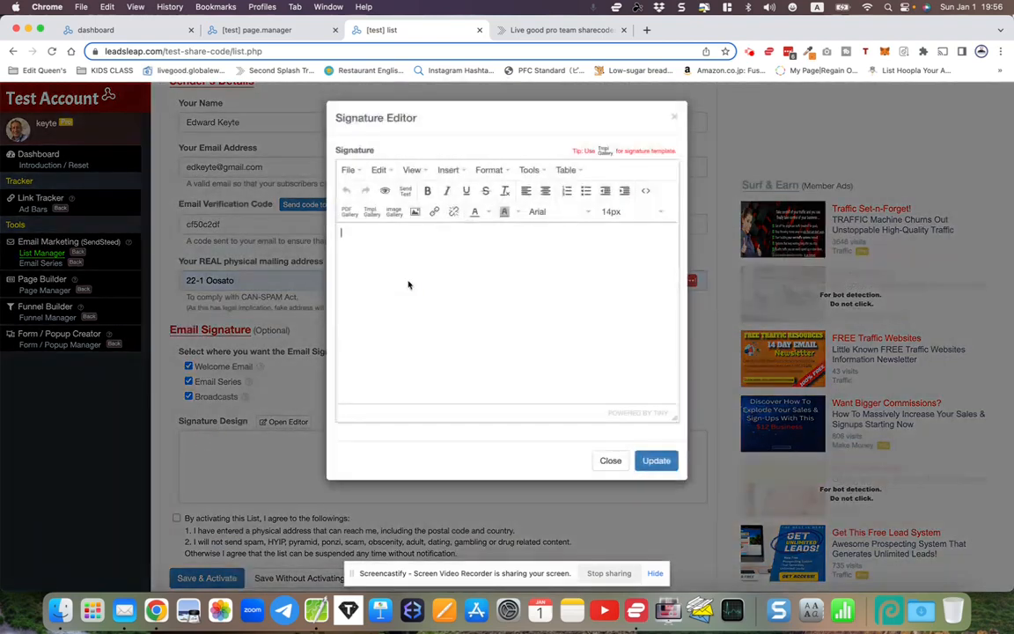
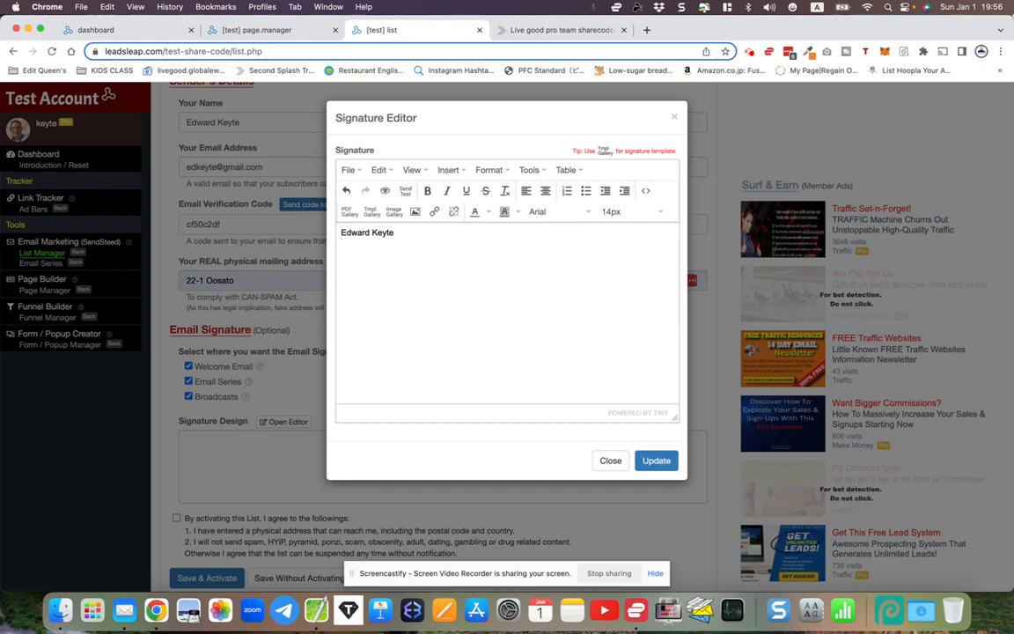
- Type the sender's name and paste their Facebook profile URL on the line below
{"action": "left_click_drag", "start_coordinate": [342, 231], "coordinate": [392, 255]}
{"action": "left_click", "coordinate": [386, 261]}
{"action": "left_click", "coordinate": [646, 30]}
{"action": "type", "text": "face"}
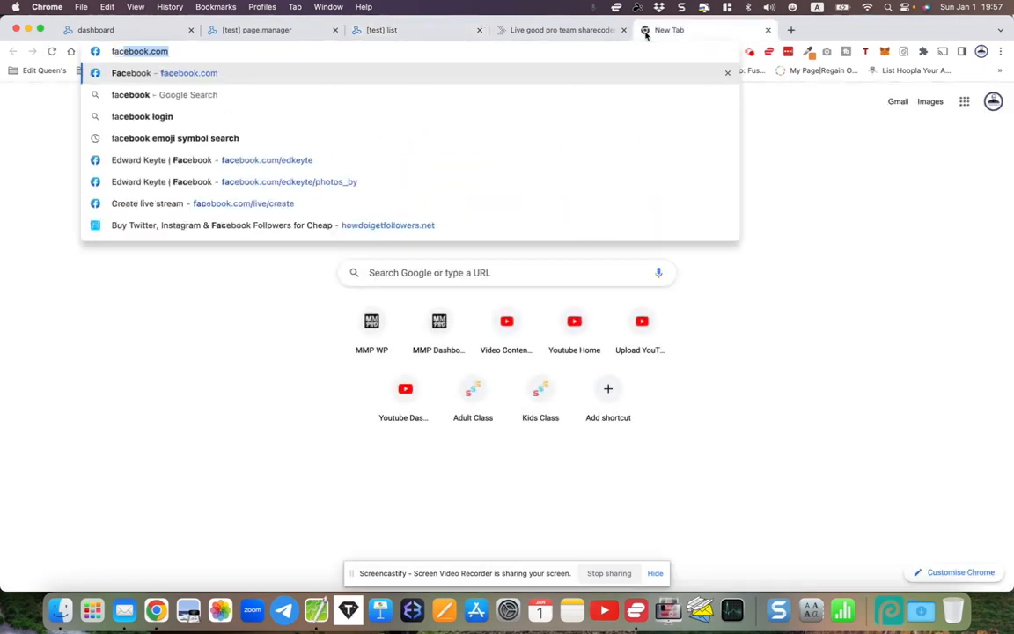
{"action": "key", "text": "Down"}
{"action": "key", "text": "Down"}
{"action": "key", "text": "Down"}
{"action": "key", "text": "Down"}
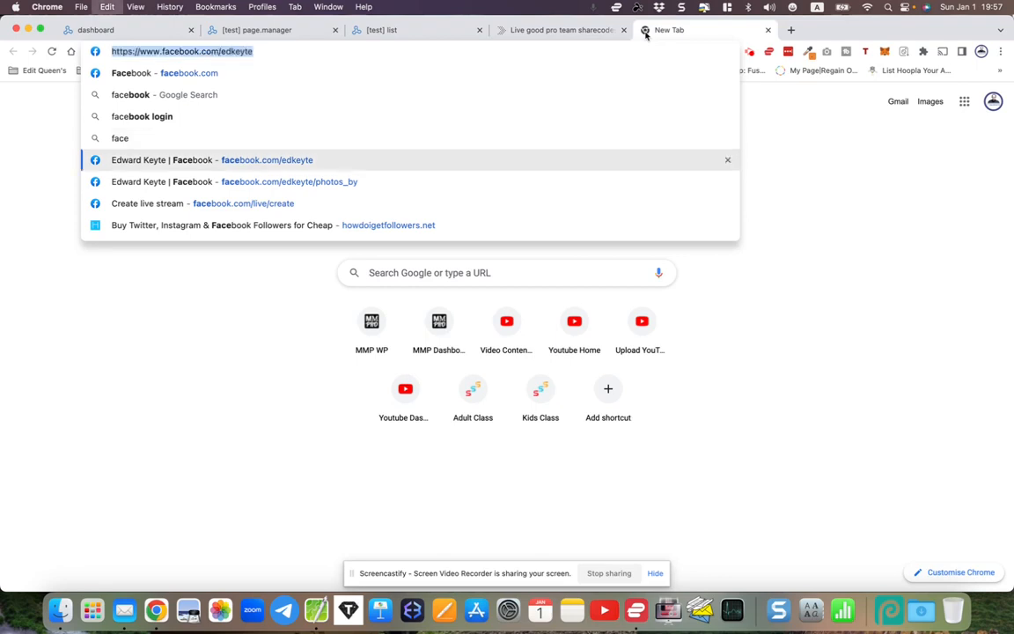
{"action": "key", "text": "super+w"}
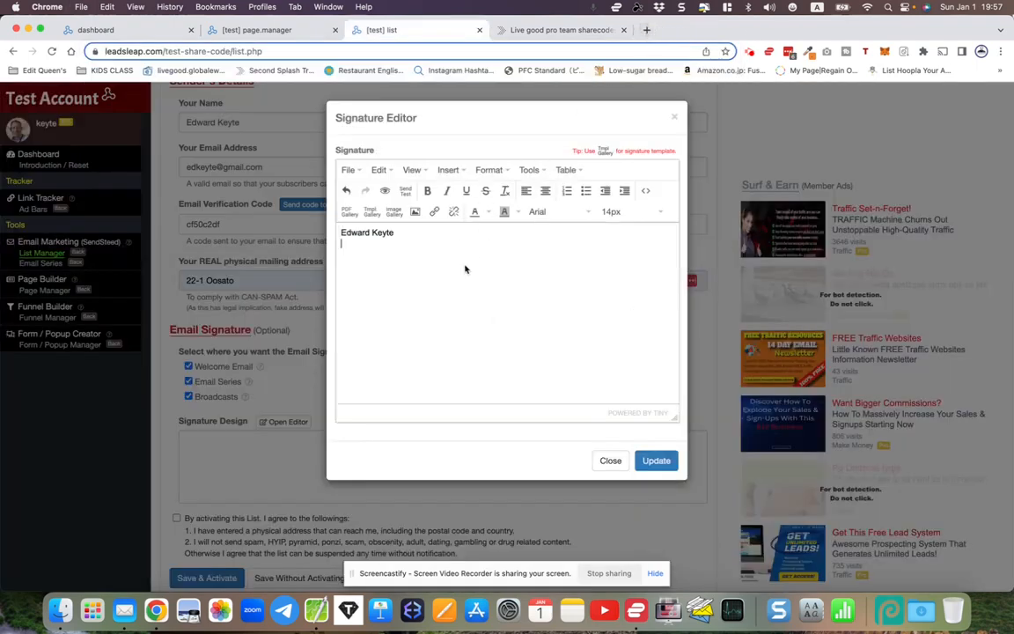
{"action": "key", "text": "super+v"}
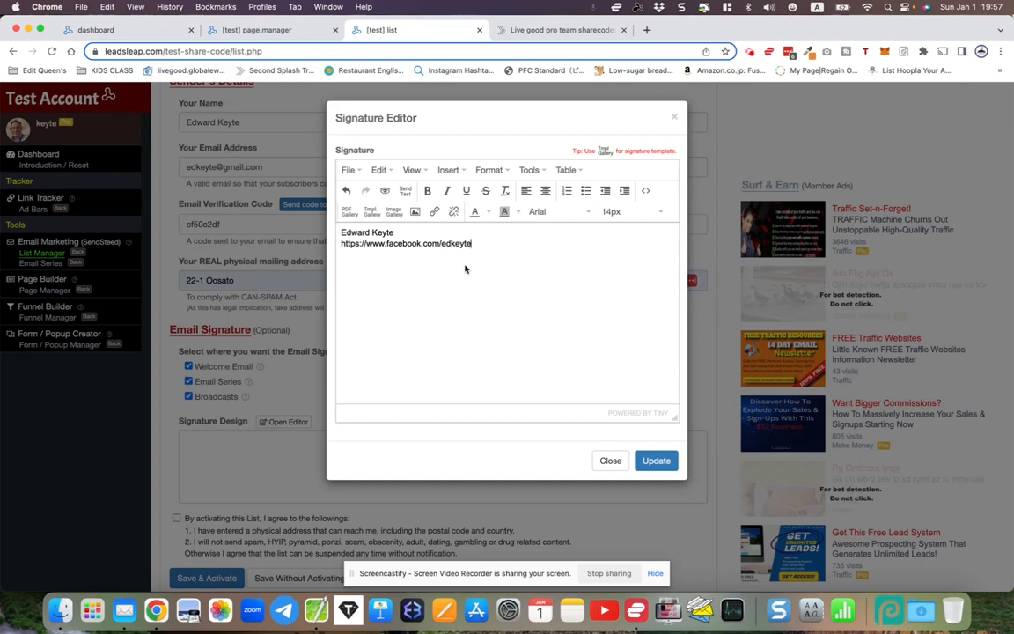
- Turn the pasted Facebook profile URL into a clickable link
{"action": "left_click_drag", "start_coordinate": [473, 243], "coordinate": [341, 241]}
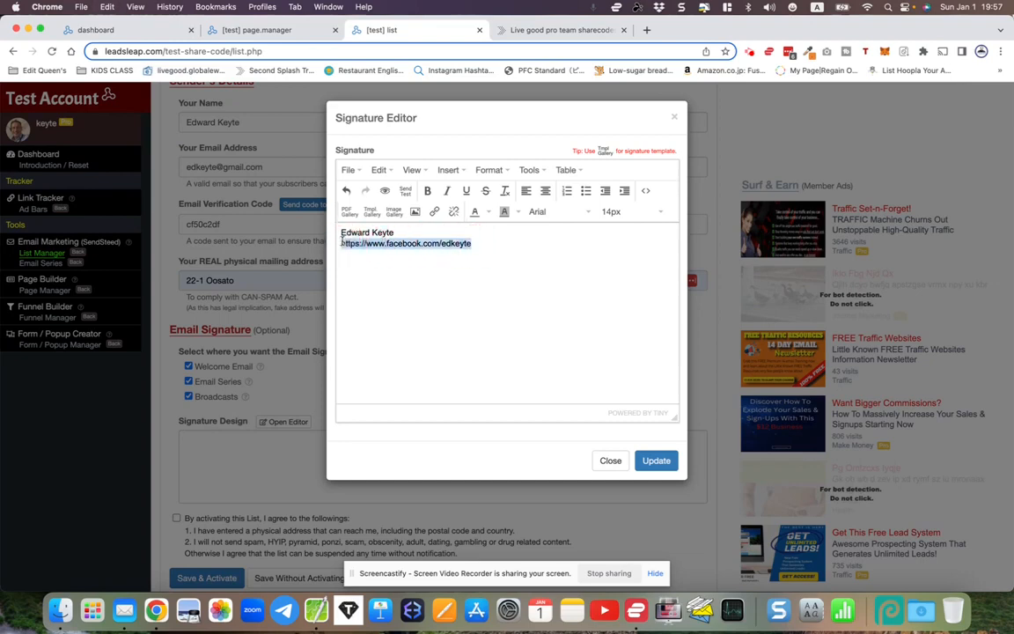
{"action": "left_click", "coordinate": [433, 211]}
{"action": "key", "text": "super+v"}
{"action": "left_click", "coordinate": [583, 403]}
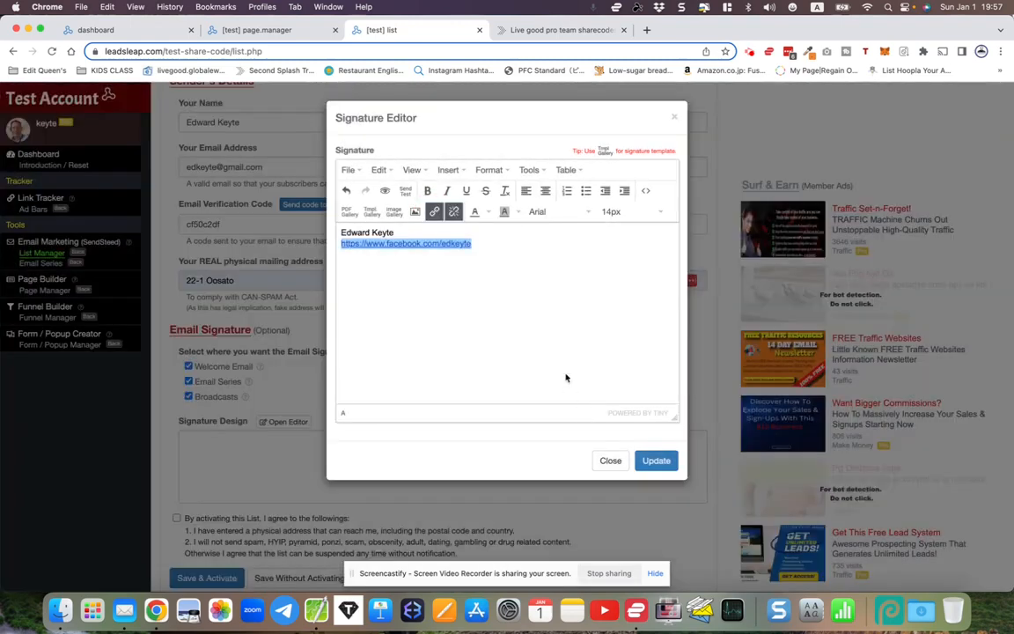
{"action": "left_click", "coordinate": [531, 320]}
{"action": "key", "text": "Return"}
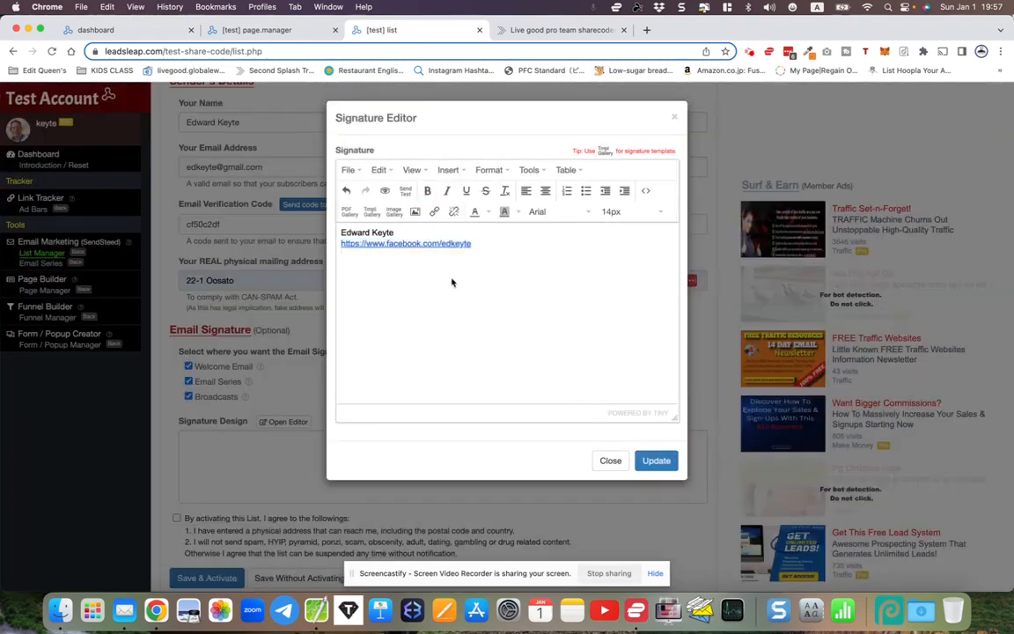
- Dismiss the image insert without adding one and save the signature with Update
{"action": "left_click", "coordinate": [414, 212]}
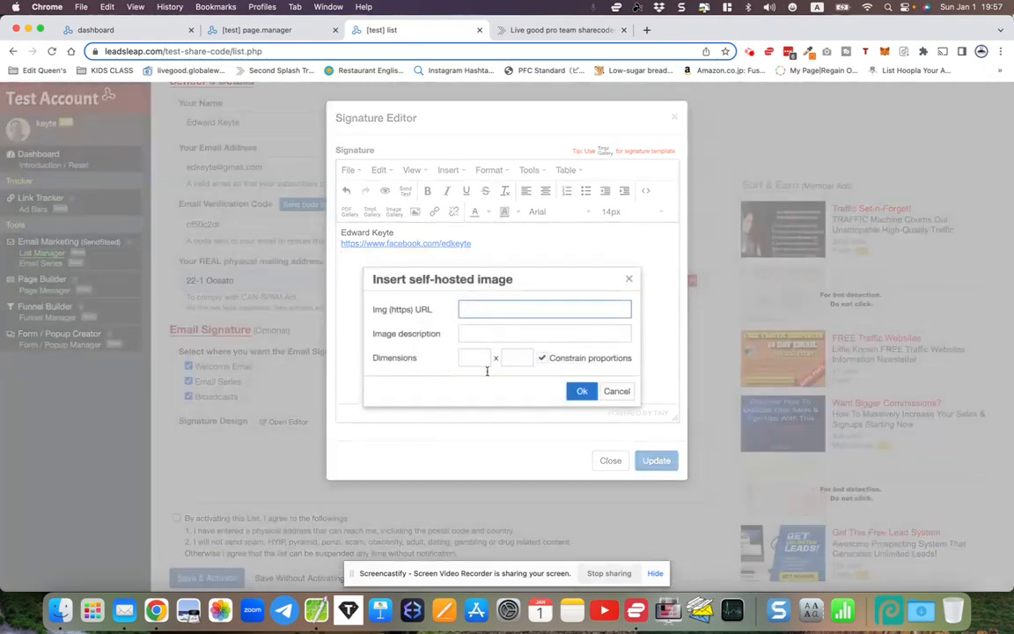
{"action": "left_click", "coordinate": [614, 392]}
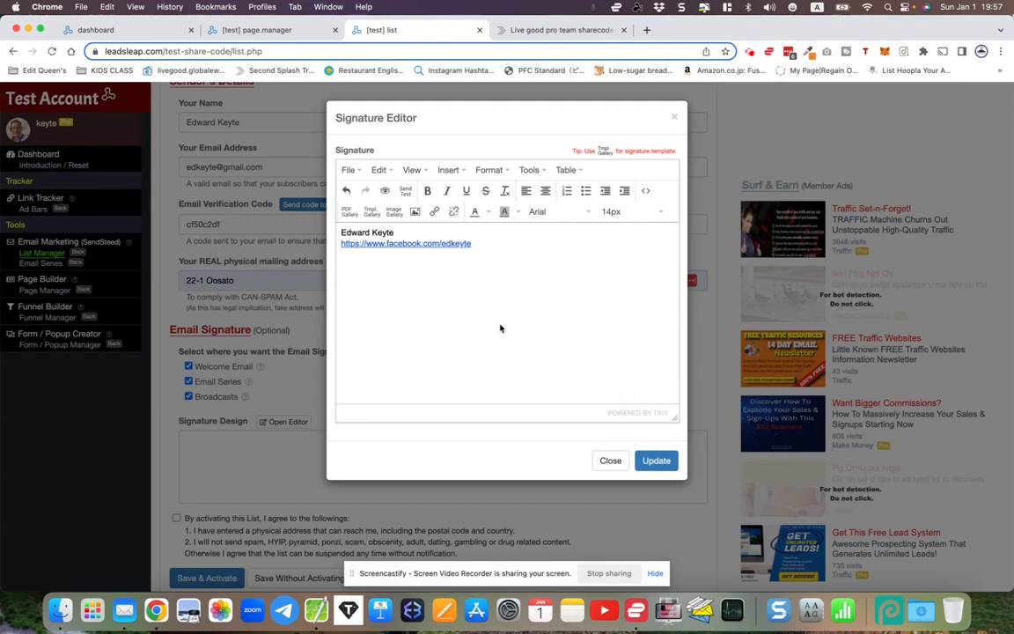
{"action": "left_click_drag", "start_coordinate": [499, 328], "coordinate": [341, 245]}
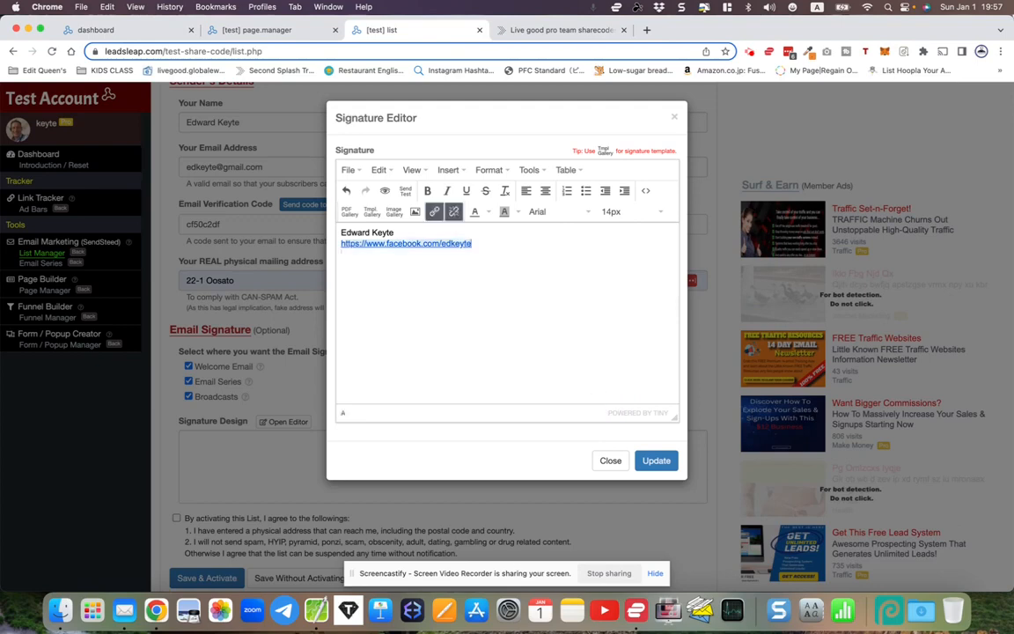
{"action": "left_click", "coordinate": [656, 460]}
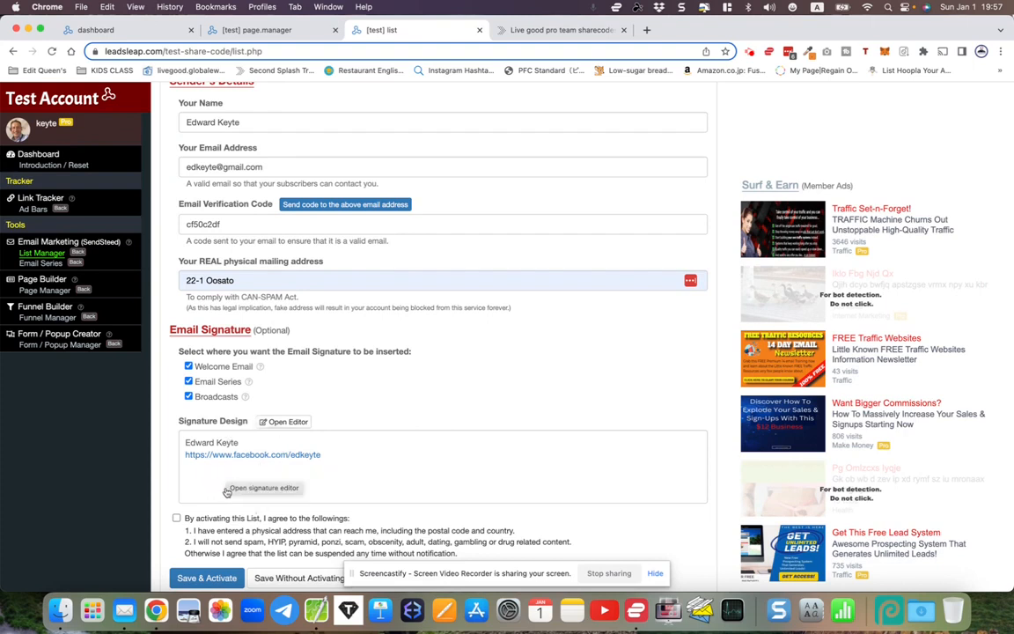
- Accept the activation agreement and Save & Activate the LiveGood followups list
{"action": "scroll", "coordinate": [158, 476], "scroll_direction": "down", "scroll_amount": 1}
{"action": "left_click", "coordinate": [177, 475]}
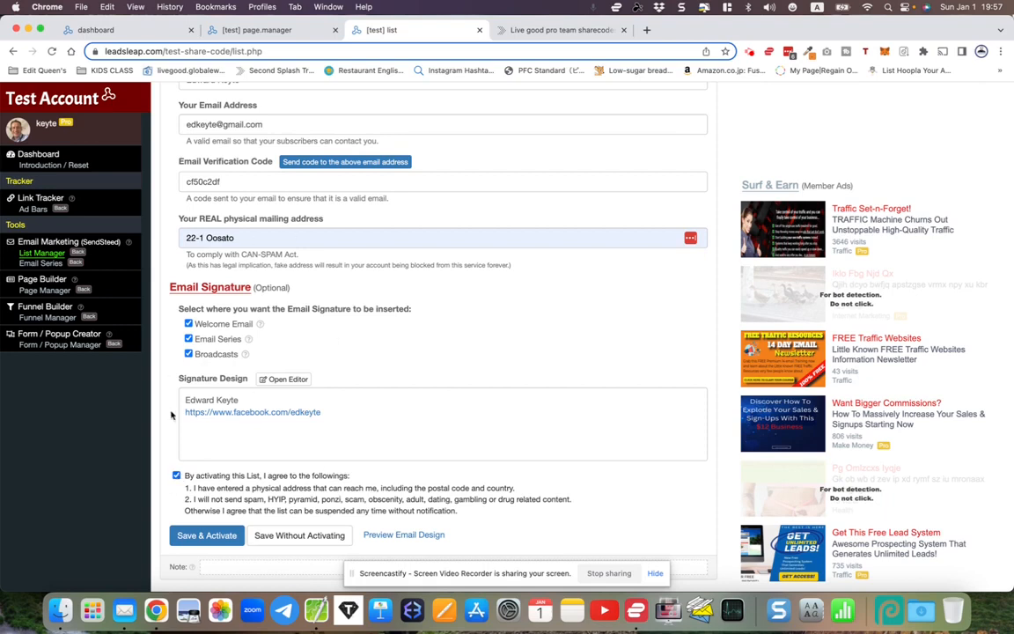
{"action": "left_click", "coordinate": [198, 538]}
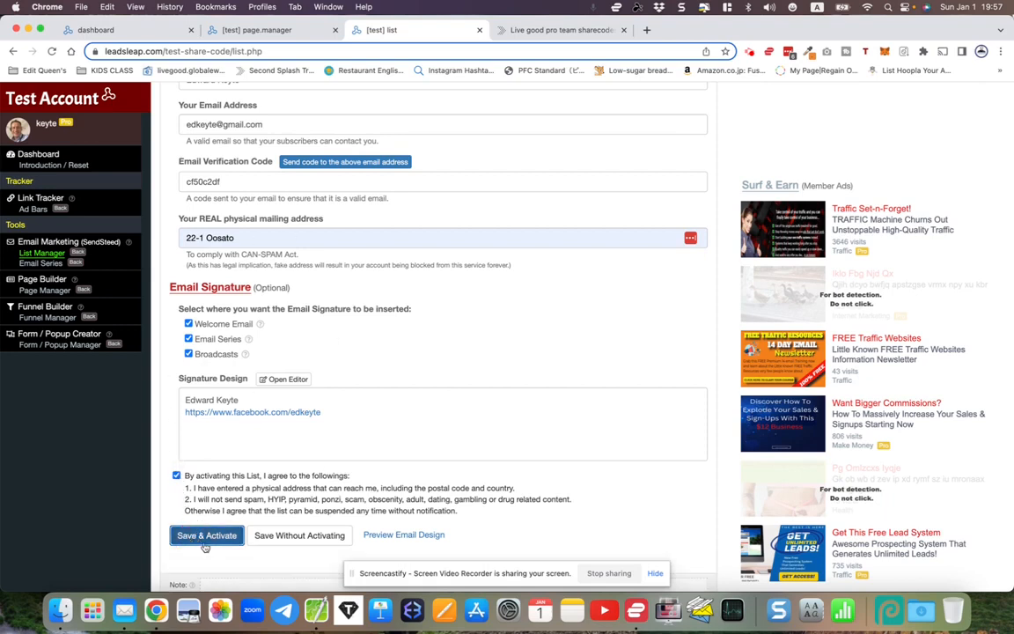
{"action": "scroll", "coordinate": [254, 388], "scroll_direction": "up", "scroll_amount": 1}
{"action": "scroll", "coordinate": [255, 387], "scroll_direction": "up", "scroll_amount": 5}
{"action": "scroll", "coordinate": [254, 387], "scroll_direction": "up", "scroll_amount": 1}
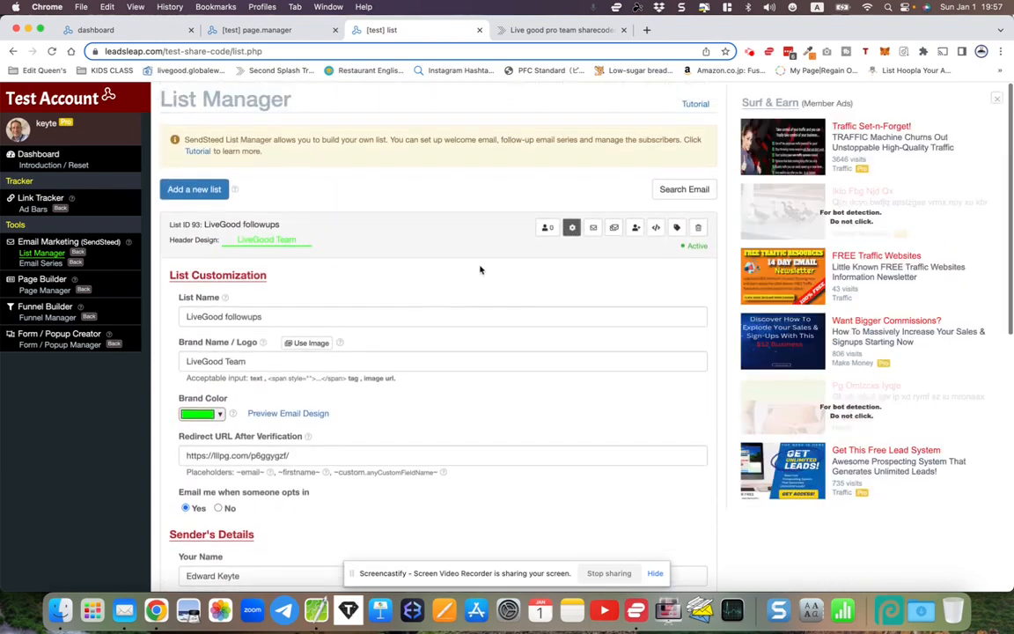
- Collapse the list settings panel and switch to the Page Manager tab
{"action": "left_click", "coordinate": [572, 227]}
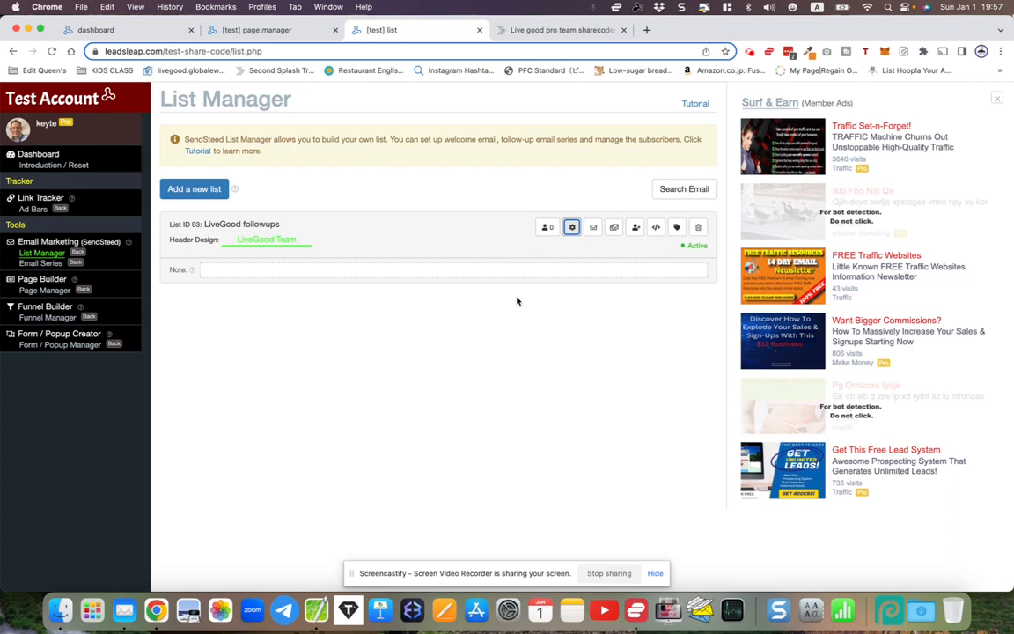
{"action": "left_click", "coordinate": [256, 30]}
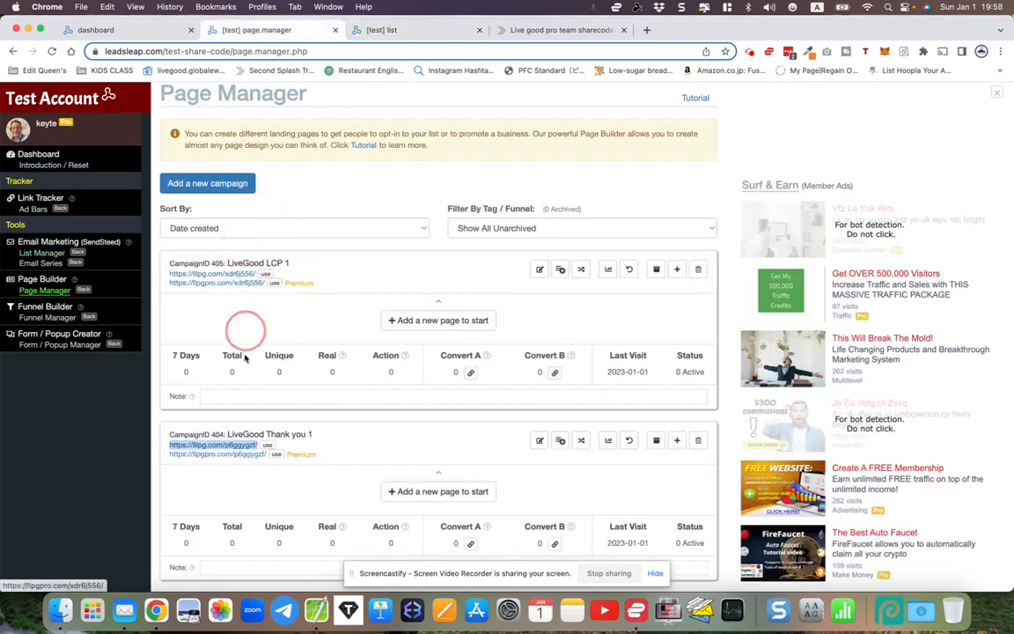
{"action": "left_click", "coordinate": [365, 29]}
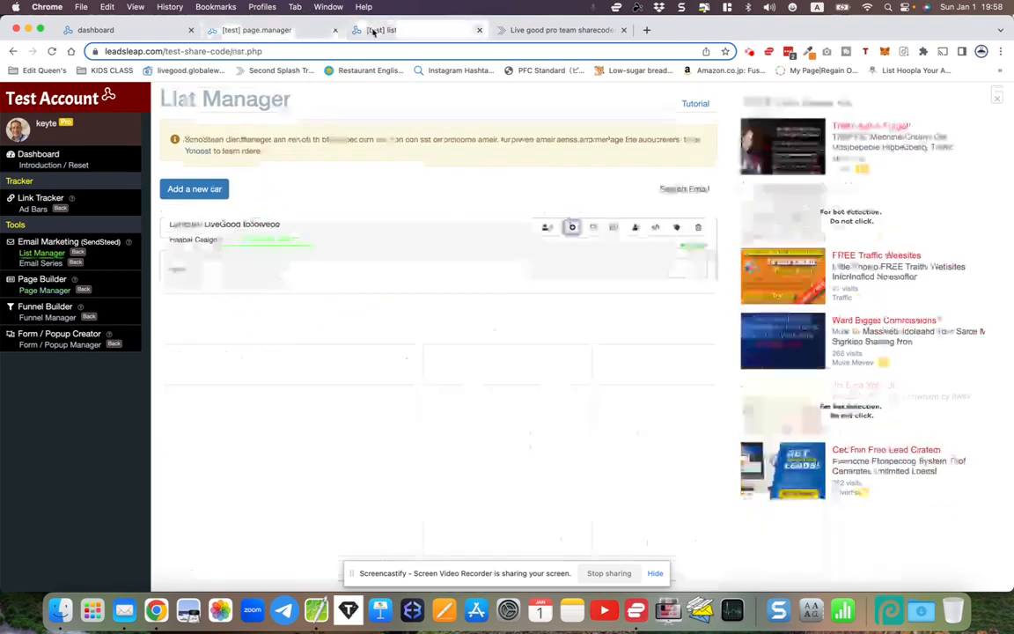
{"action": "left_click", "coordinate": [299, 30]}
{"action": "left_click", "coordinate": [398, 31]}
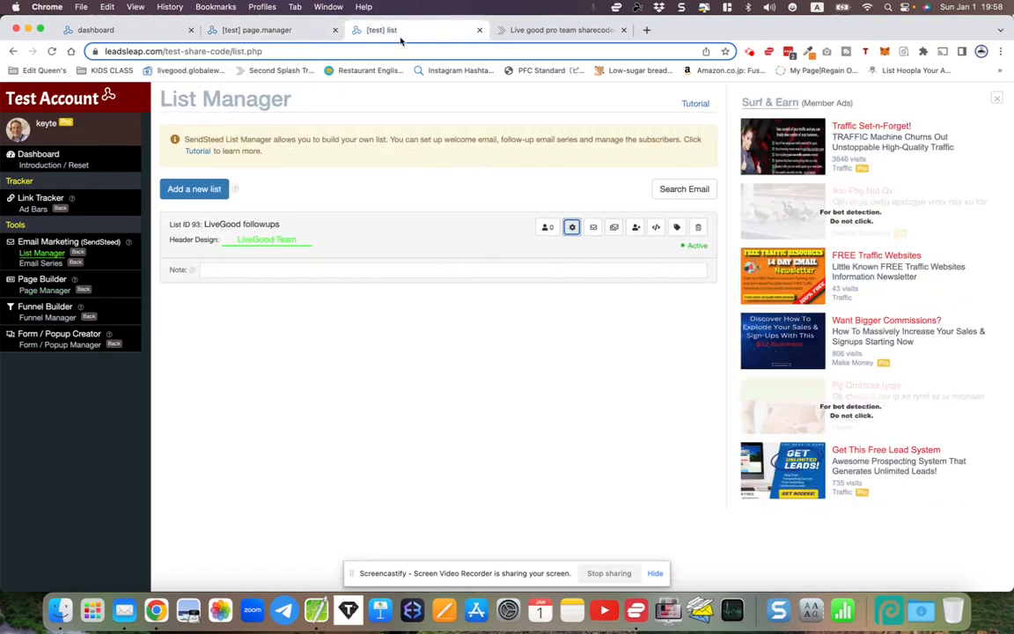
{"action": "left_click", "coordinate": [261, 30]}
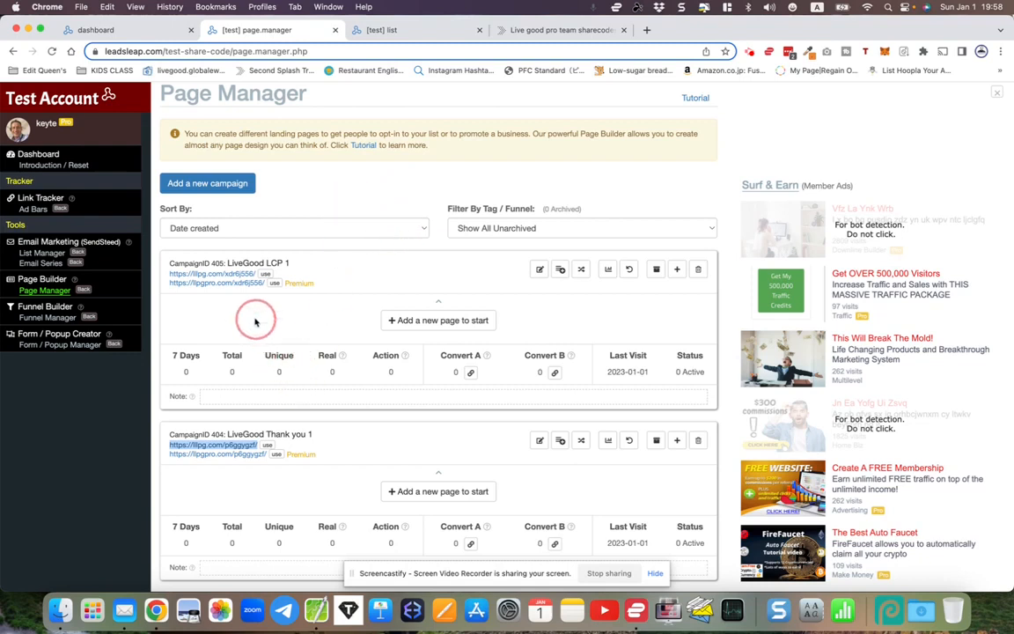
- Copy the Thank you 1 llpgpro.com page link and paste it into the CotEditor note
{"action": "right_click", "coordinate": [227, 456]}
{"action": "left_click", "coordinate": [239, 460]}
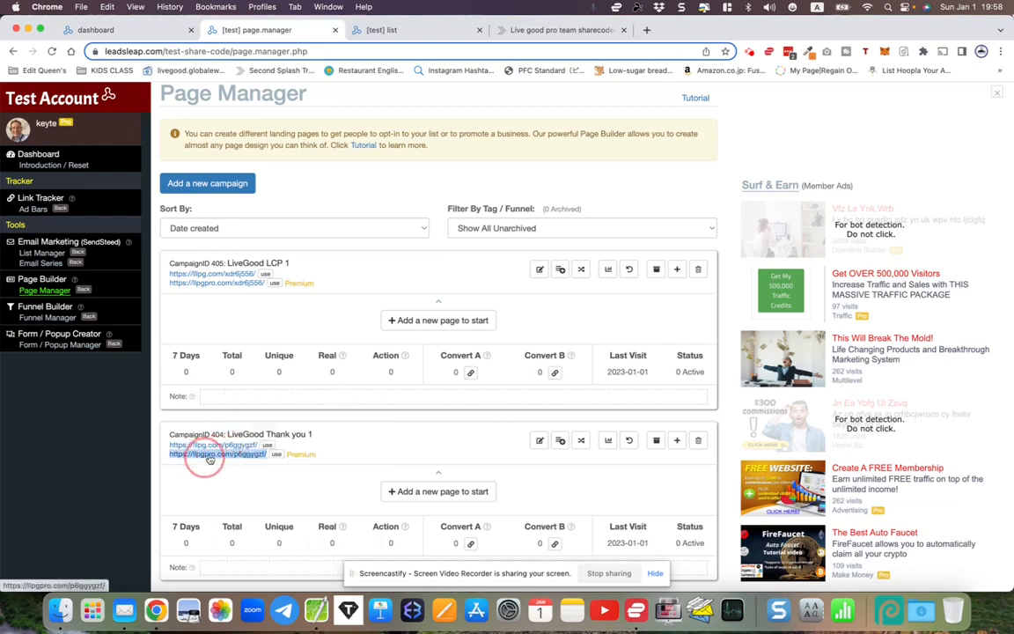
{"action": "right_click", "coordinate": [210, 456]}
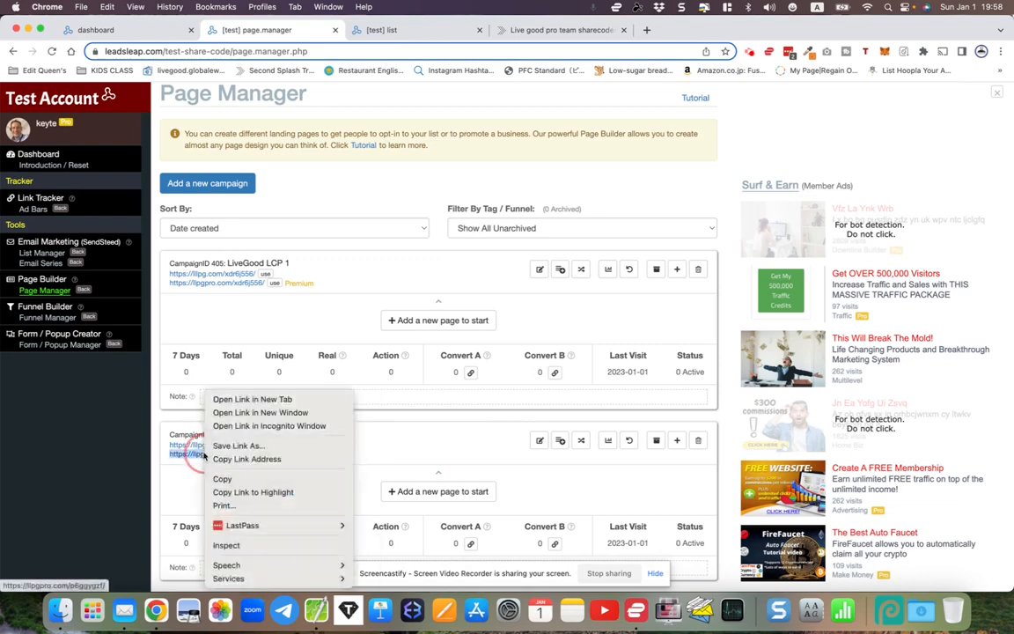
{"action": "left_click", "coordinate": [224, 461]}
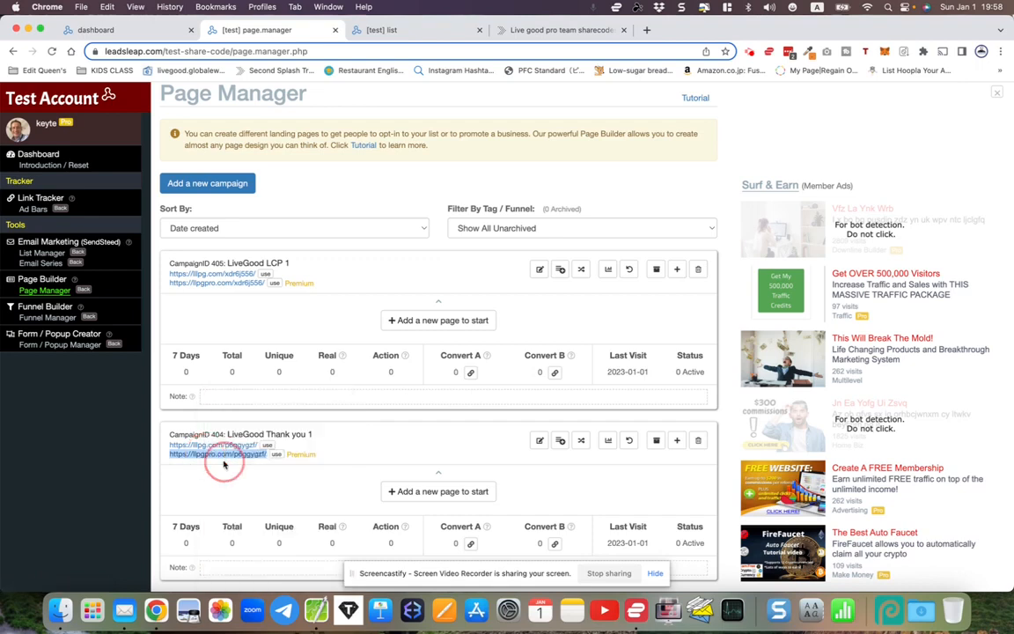
{"action": "left_click", "coordinate": [308, 619]}
{"action": "key", "text": "super+a"}
{"action": "key", "text": "super+v"}
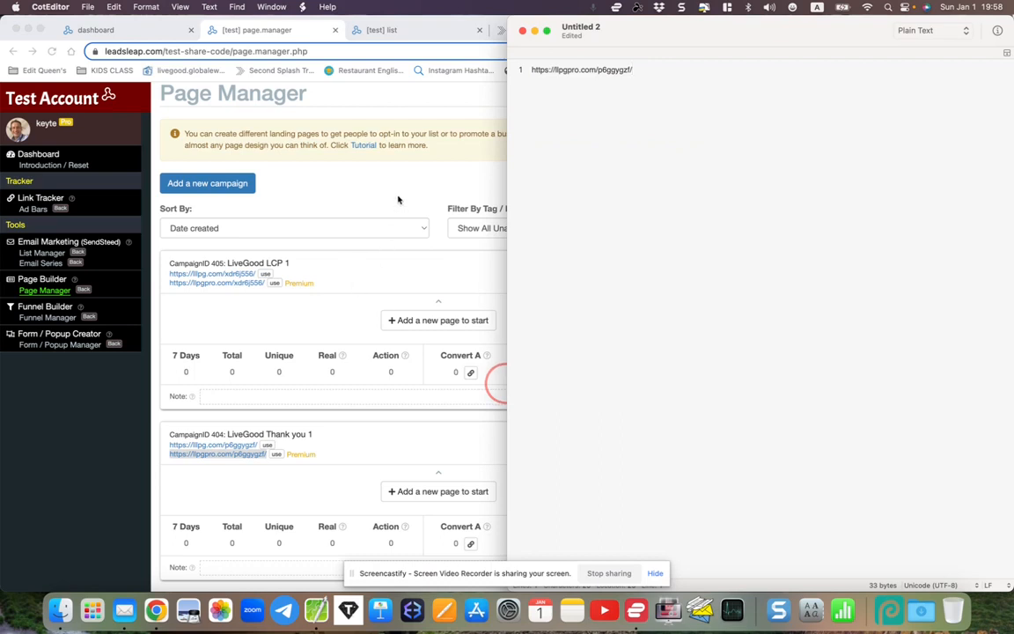
{"action": "key", "text": "super+Tab"}
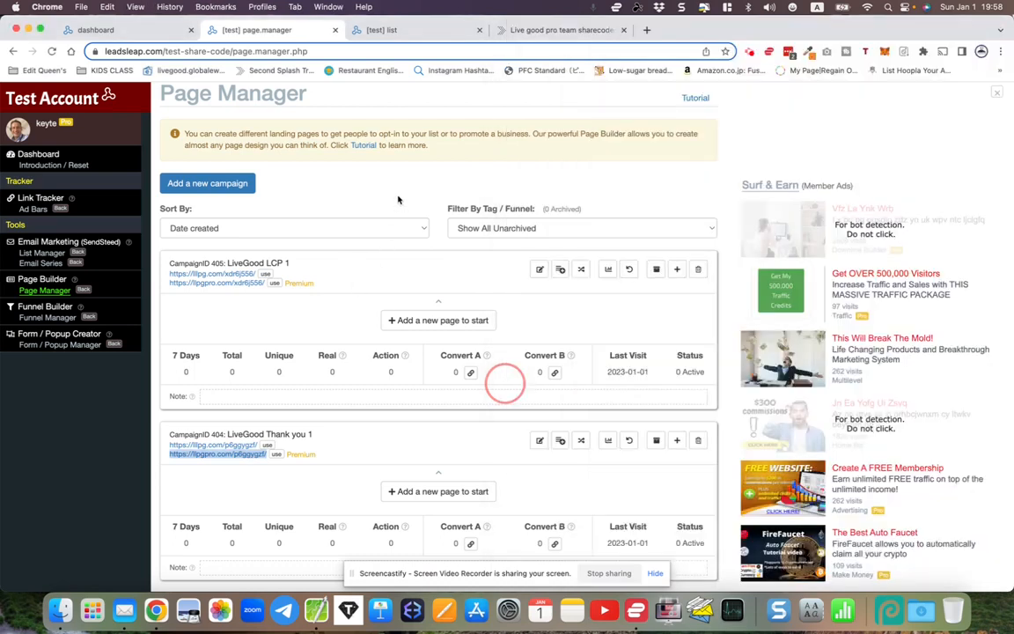
{"action": "left_click", "coordinate": [398, 200]}
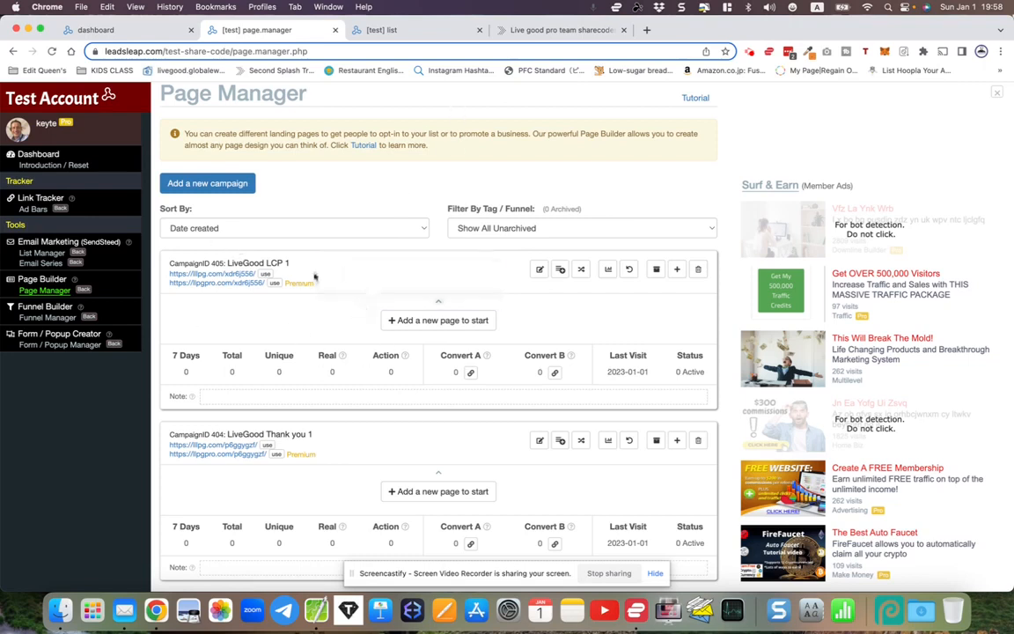
{"action": "left_click", "coordinate": [532, 32]}
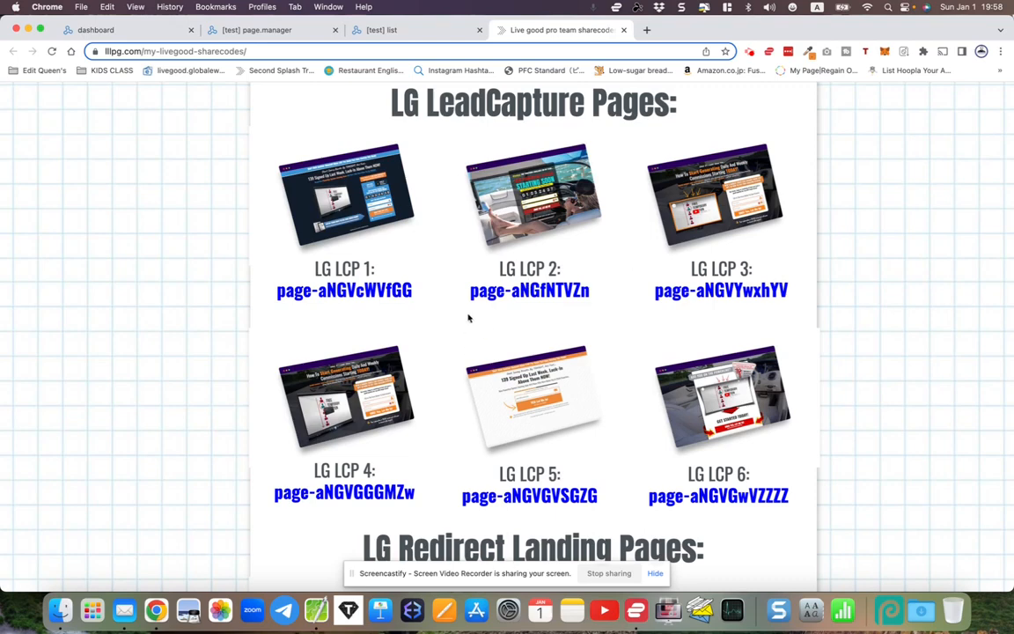
{"action": "left_click_drag", "start_coordinate": [471, 296], "coordinate": [570, 290]}
{"action": "right_click", "coordinate": [570, 290]}
{"action": "left_click", "coordinate": [585, 315]}
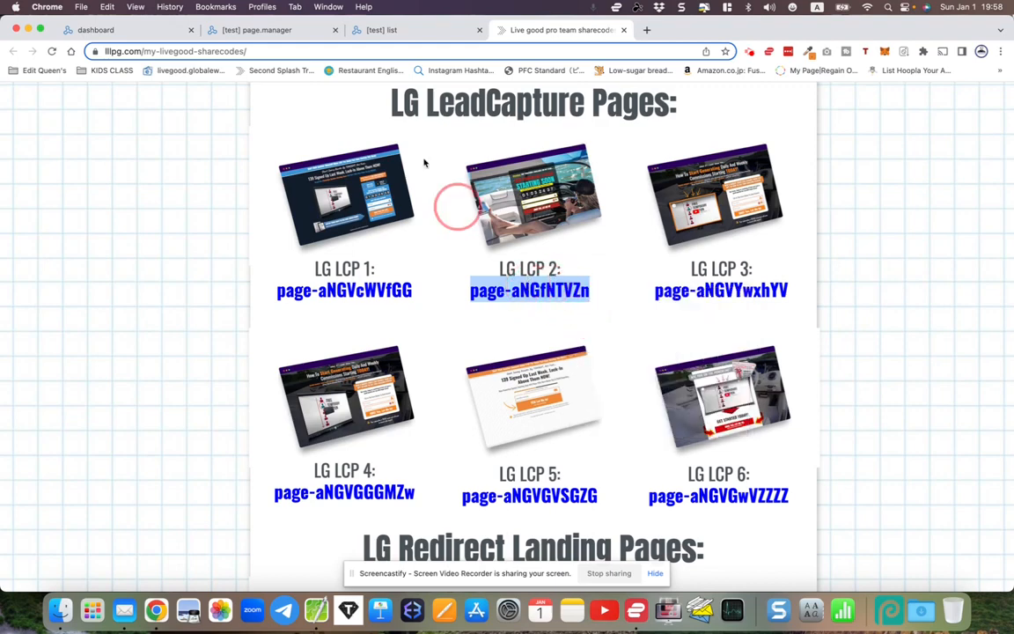
{"action": "left_click", "coordinate": [264, 30]}
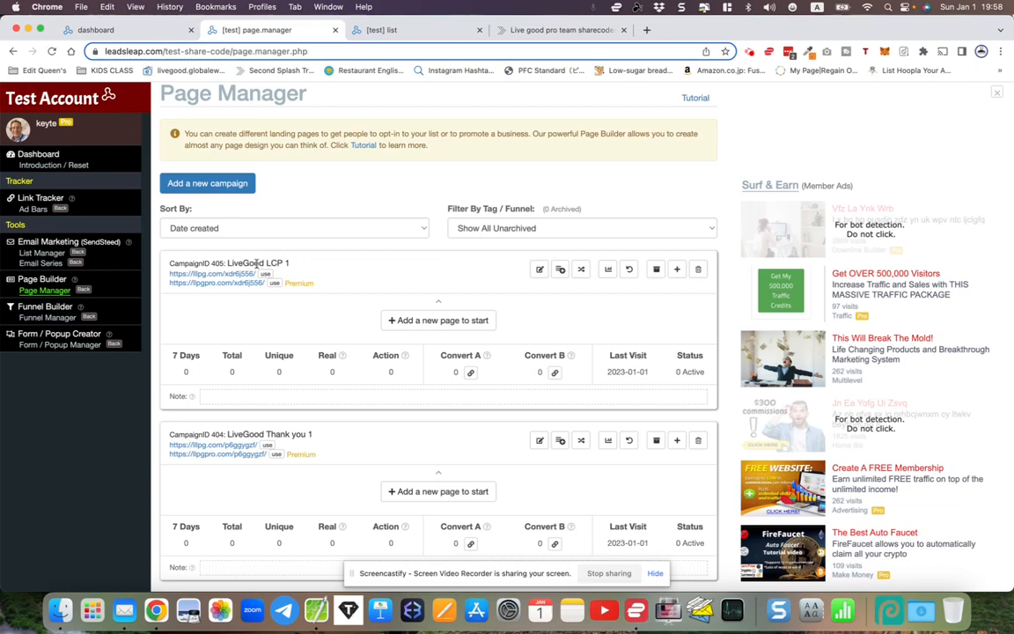
{"action": "left_click_drag", "start_coordinate": [226, 263], "coordinate": [286, 262]}
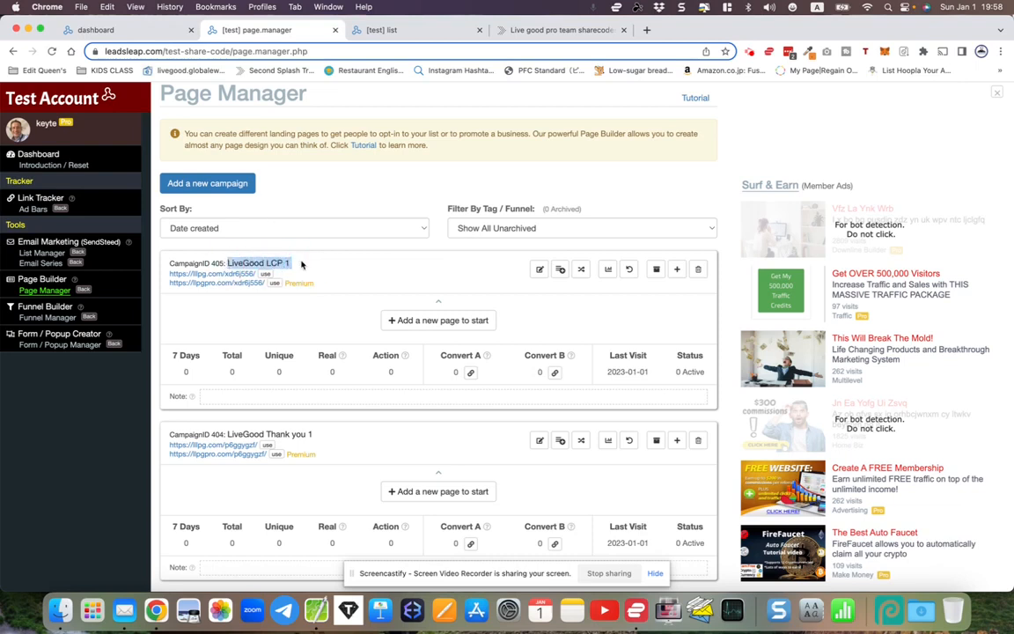
{"action": "left_click", "coordinate": [416, 320]}
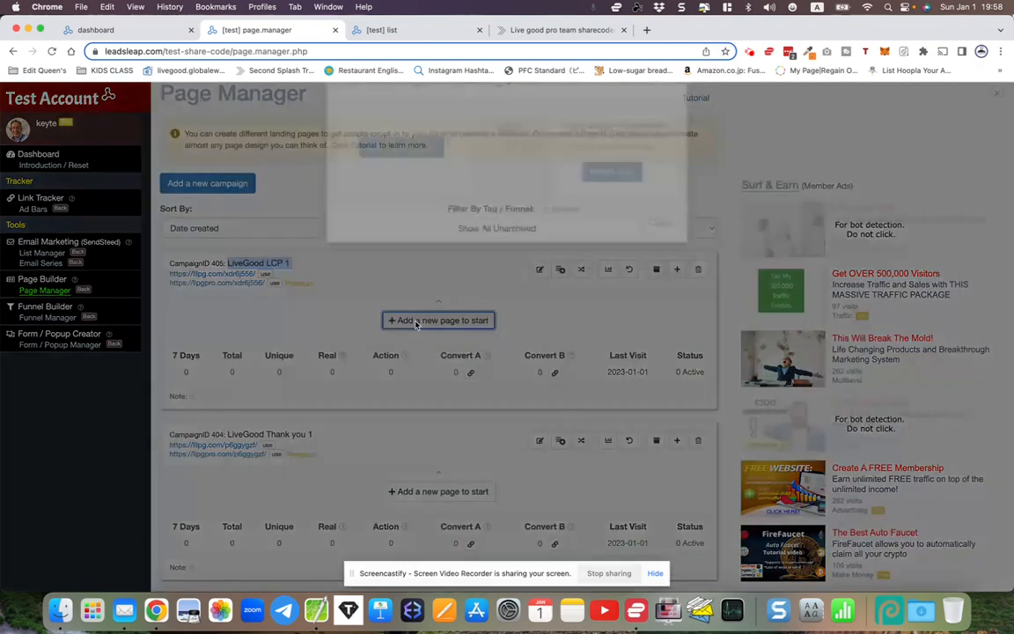
{"action": "right_click", "coordinate": [581, 186]}
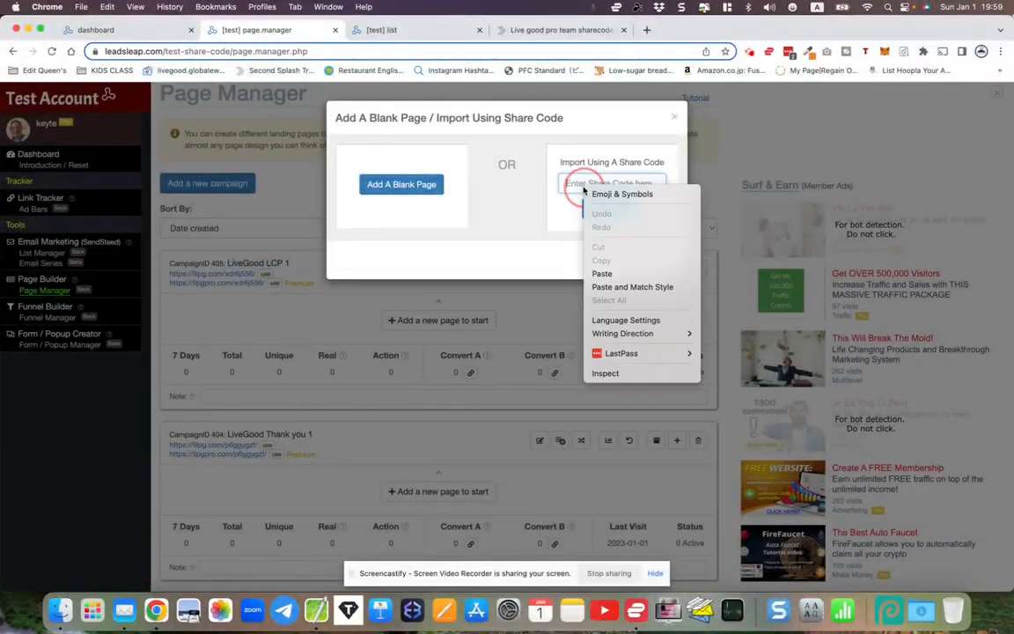
{"action": "left_click", "coordinate": [601, 274]}
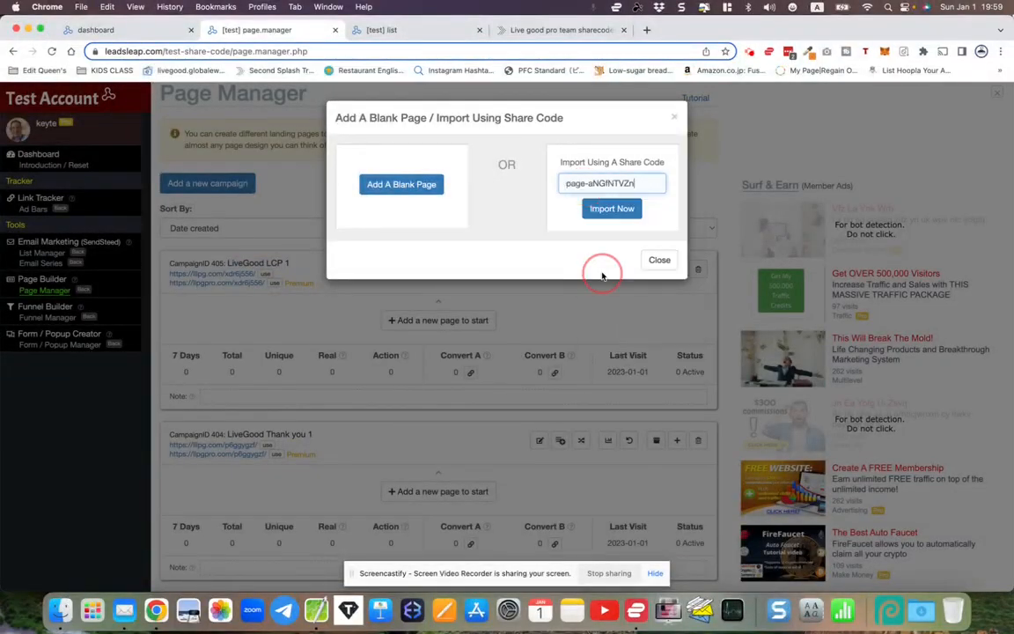
{"action": "left_click", "coordinate": [614, 208]}
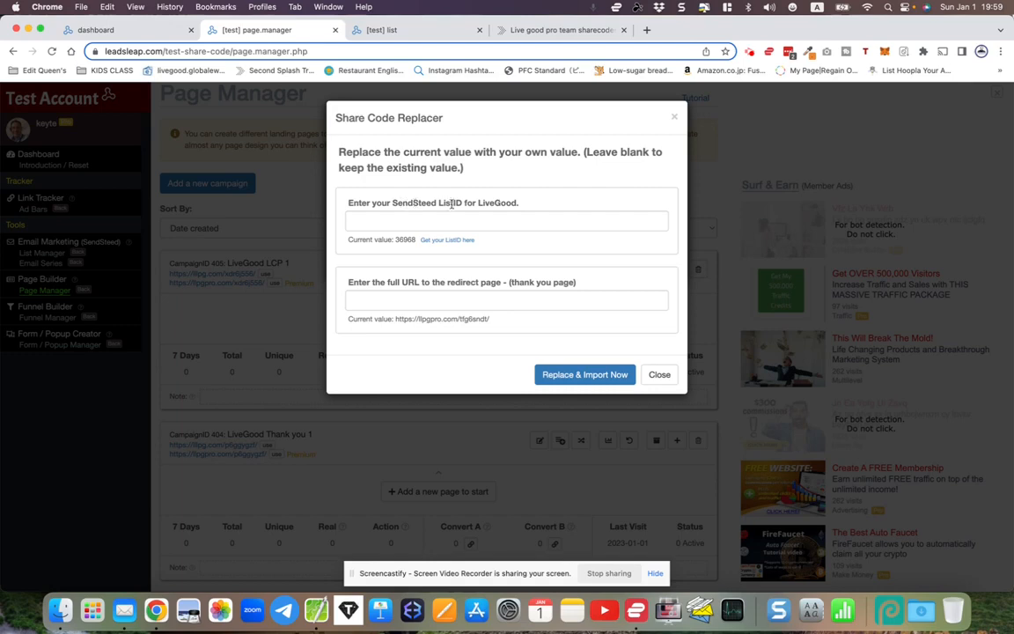
- Copy List ID 93 from the LiveGood followups list tab
{"action": "left_click", "coordinate": [388, 30]}
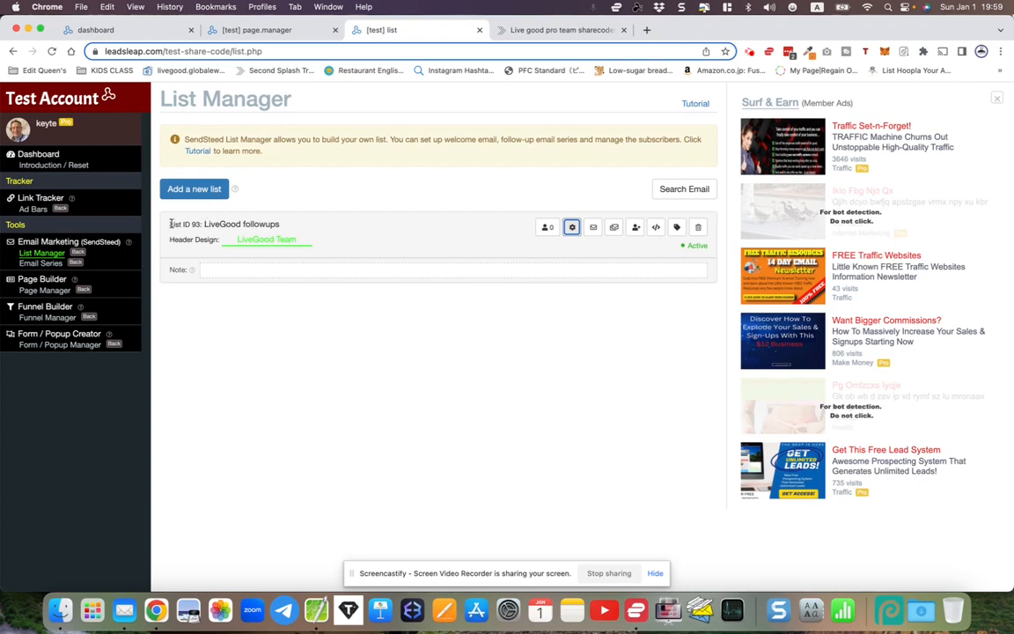
{"action": "left_click_drag", "start_coordinate": [170, 223], "coordinate": [202, 223]}
{"action": "right_click", "coordinate": [175, 226]}
{"action": "left_click", "coordinate": [164, 148]}
{"action": "left_click", "coordinate": [321, 314]}
{"action": "scroll", "coordinate": [321, 314], "scroll_direction": "up", "scroll_amount": 2}
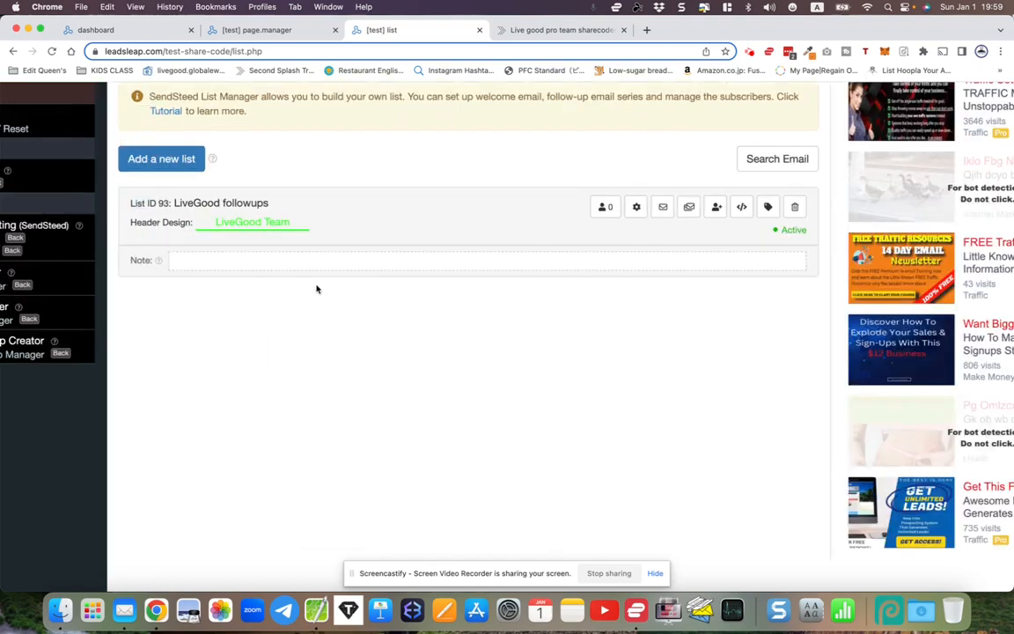
{"action": "scroll", "coordinate": [317, 288], "scroll_direction": "up", "scroll_amount": 3}
{"action": "scroll", "coordinate": [317, 289], "scroll_direction": "down", "scroll_amount": 5}
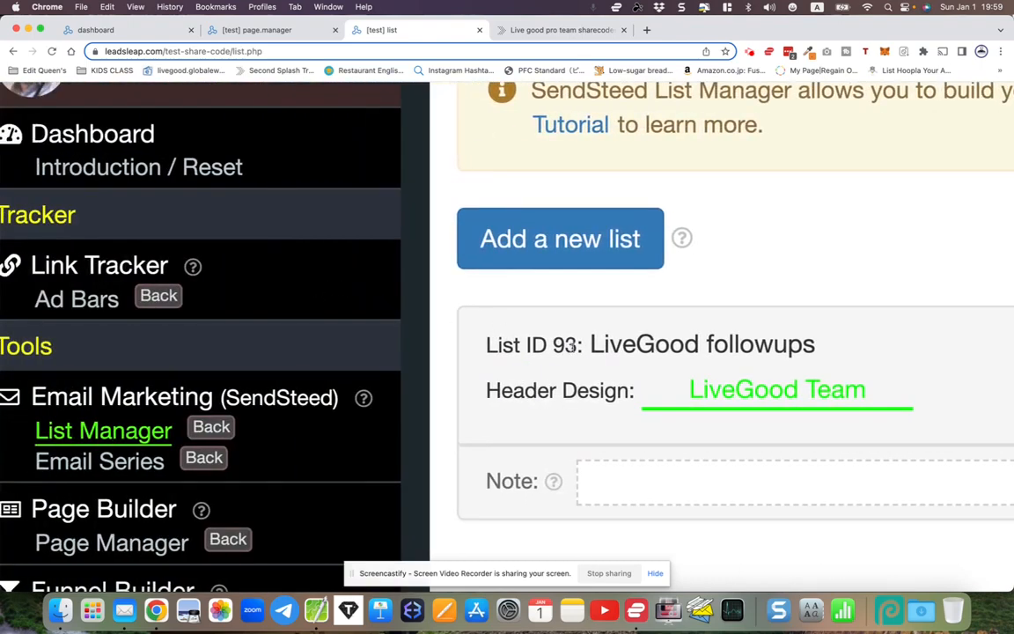
{"action": "double_click", "coordinate": [570, 345]}
{"action": "right_click", "coordinate": [561, 348]}
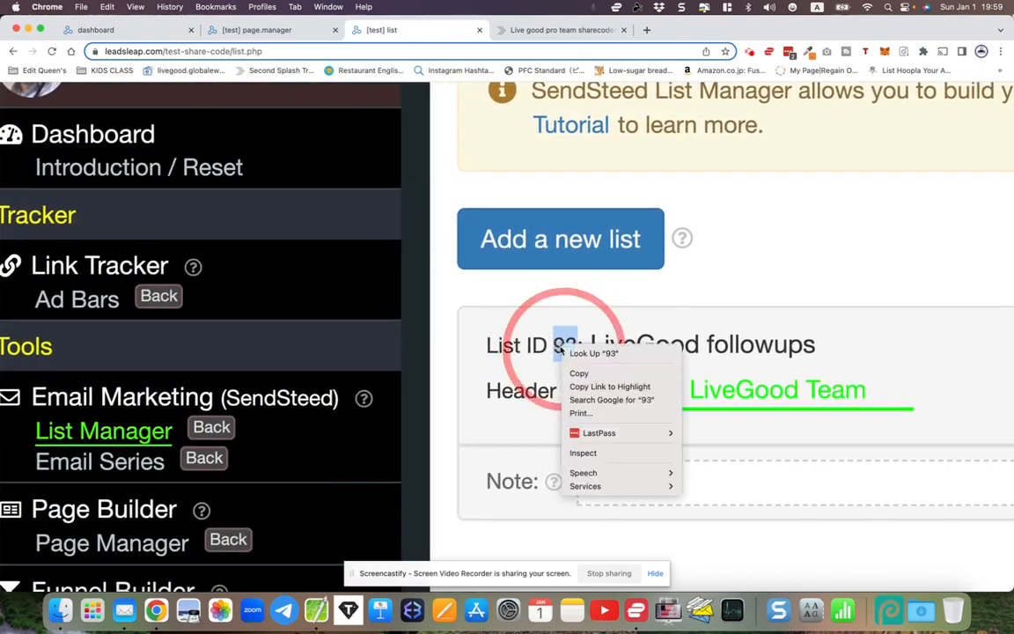
{"action": "left_click", "coordinate": [574, 373]}
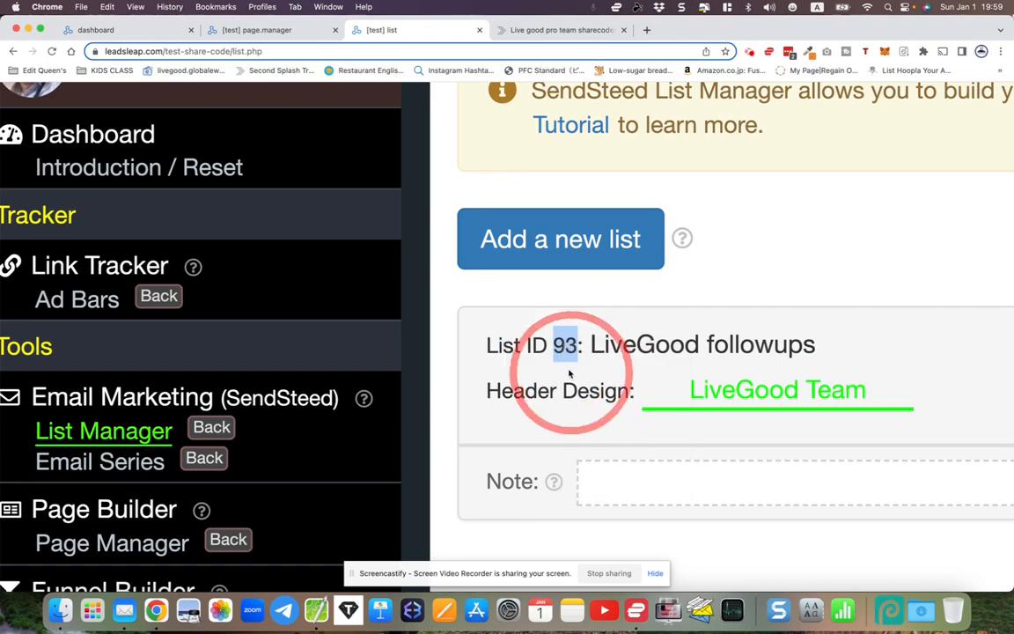
- Paste 93 into the Share Code Replacer's ListID field
{"action": "scroll", "coordinate": [569, 374], "scroll_direction": "down", "scroll_amount": 5}
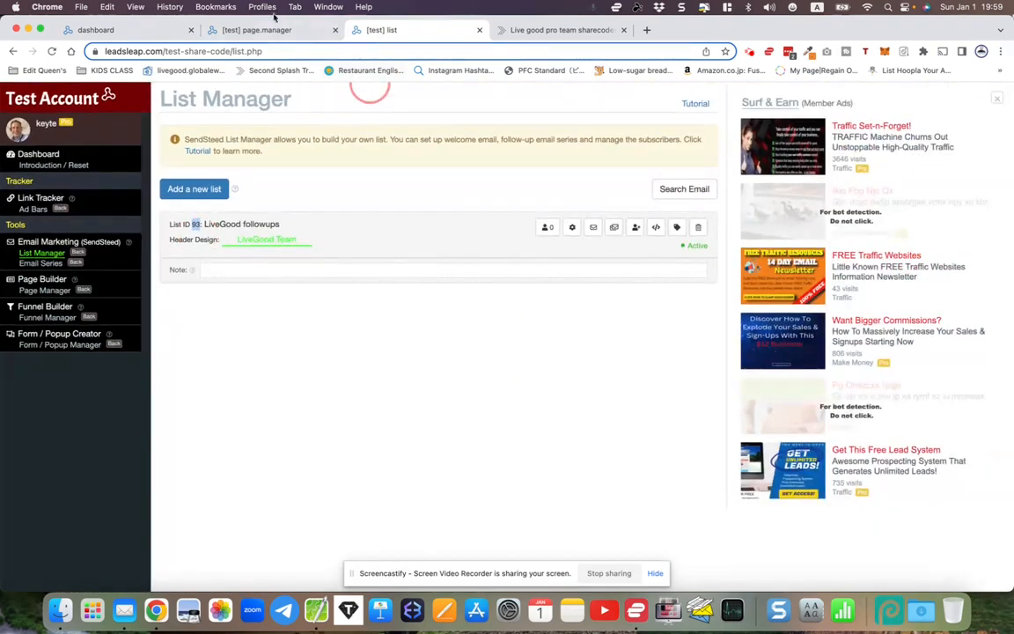
{"action": "left_click", "coordinate": [273, 31]}
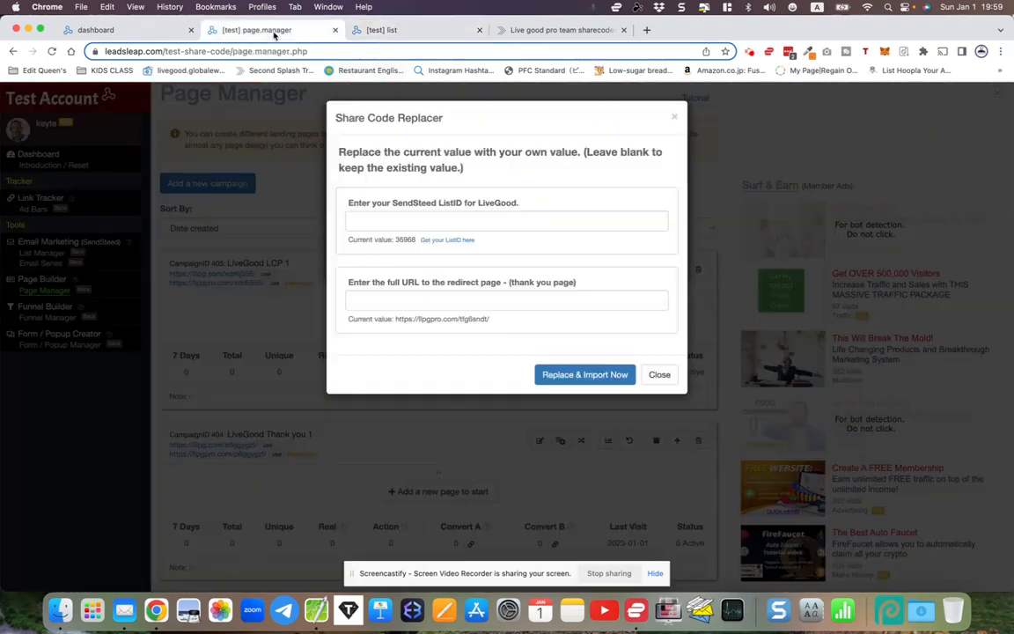
{"action": "right_click", "coordinate": [416, 219]}
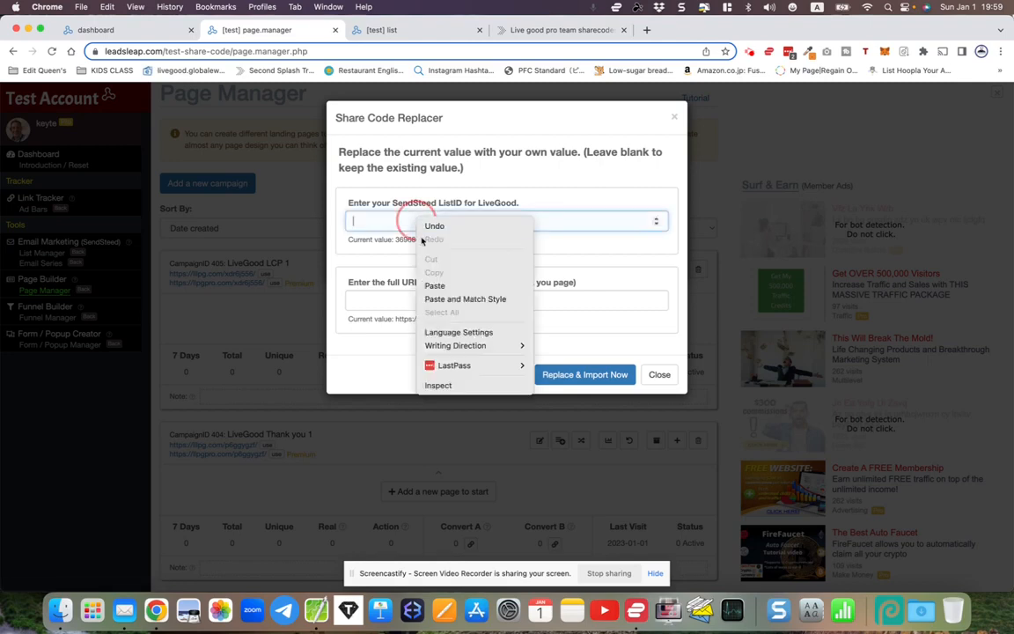
{"action": "left_click", "coordinate": [434, 286]}
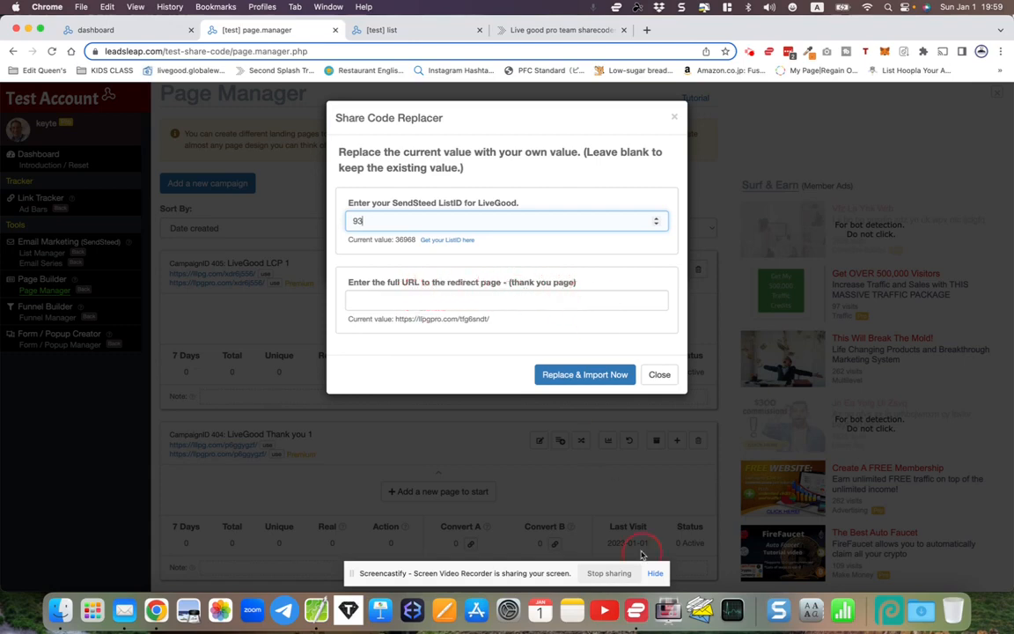
{"action": "left_click", "coordinate": [316, 609]}
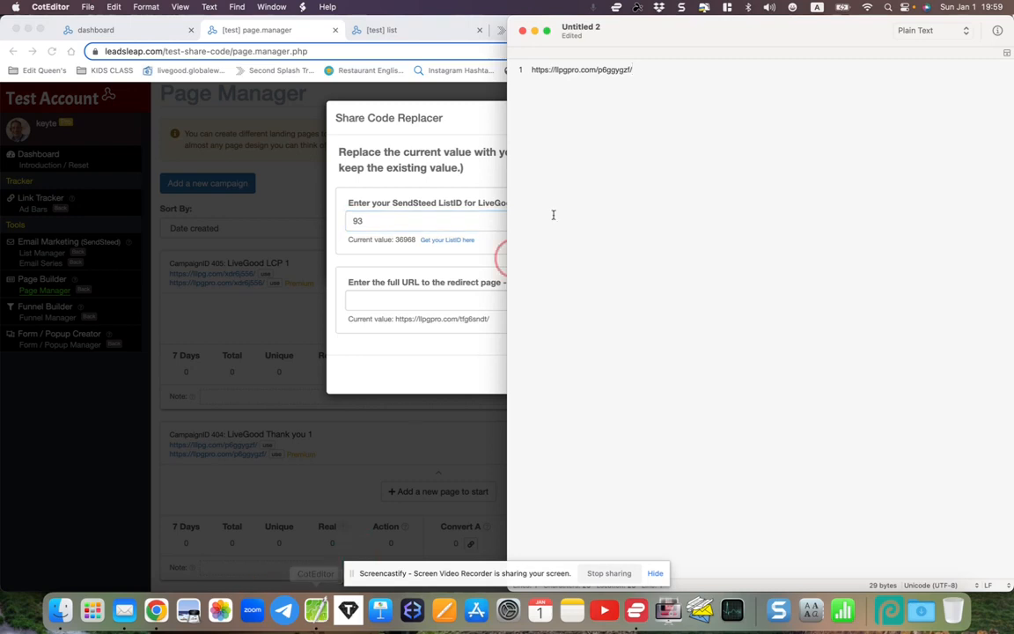
{"action": "left_click_drag", "start_coordinate": [531, 69], "coordinate": [659, 78]}
{"action": "right_click", "coordinate": [605, 67]}
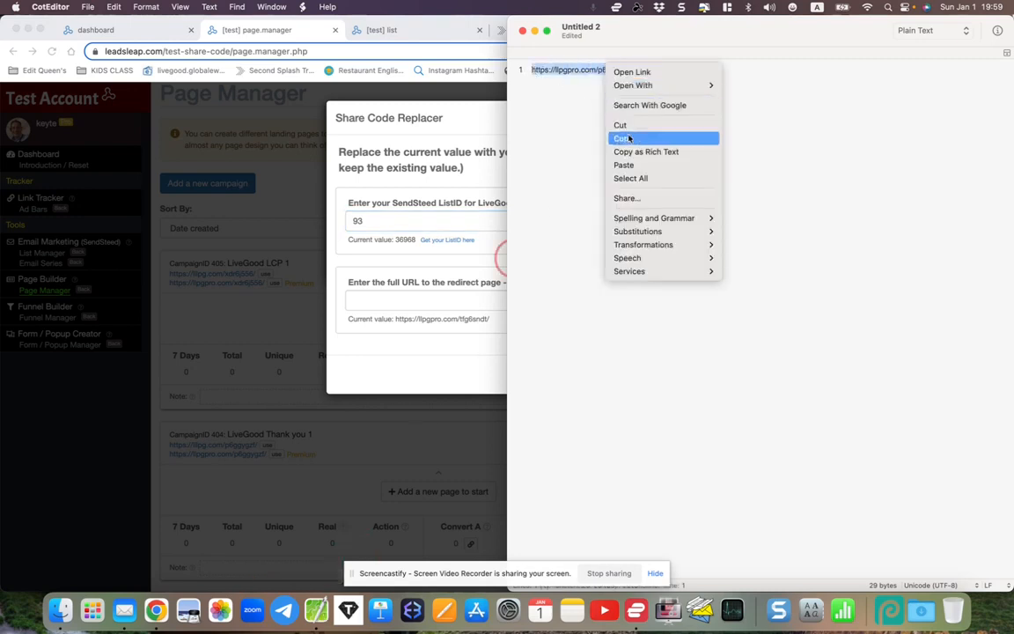
{"action": "left_click", "coordinate": [567, 124]}
{"action": "left_click", "coordinate": [411, 295]}
{"action": "right_click", "coordinate": [410, 298]}
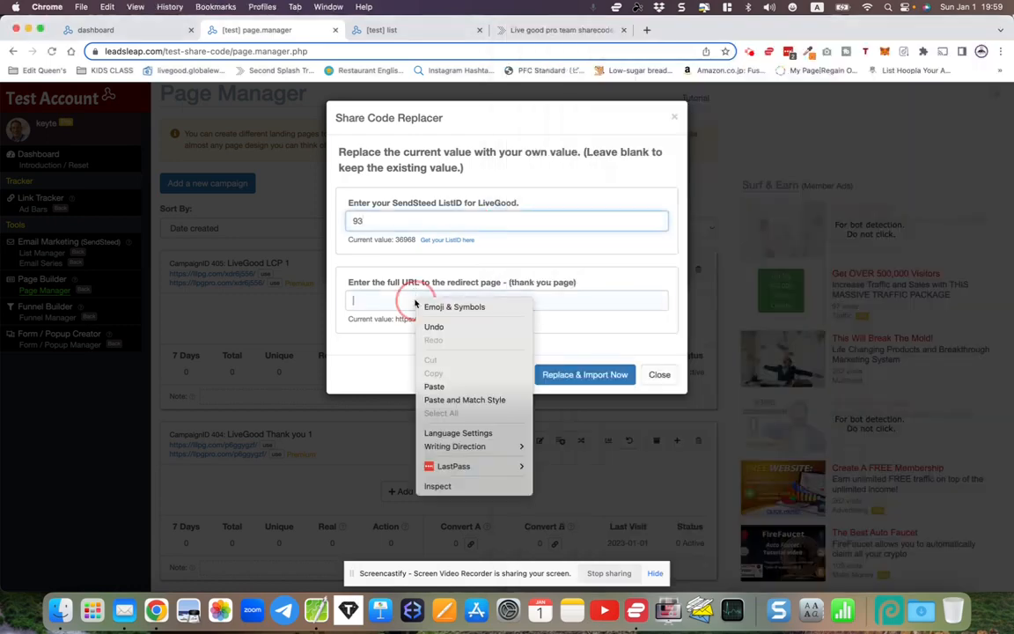
{"action": "left_click", "coordinate": [437, 386]}
{"action": "left_click", "coordinate": [572, 375]}
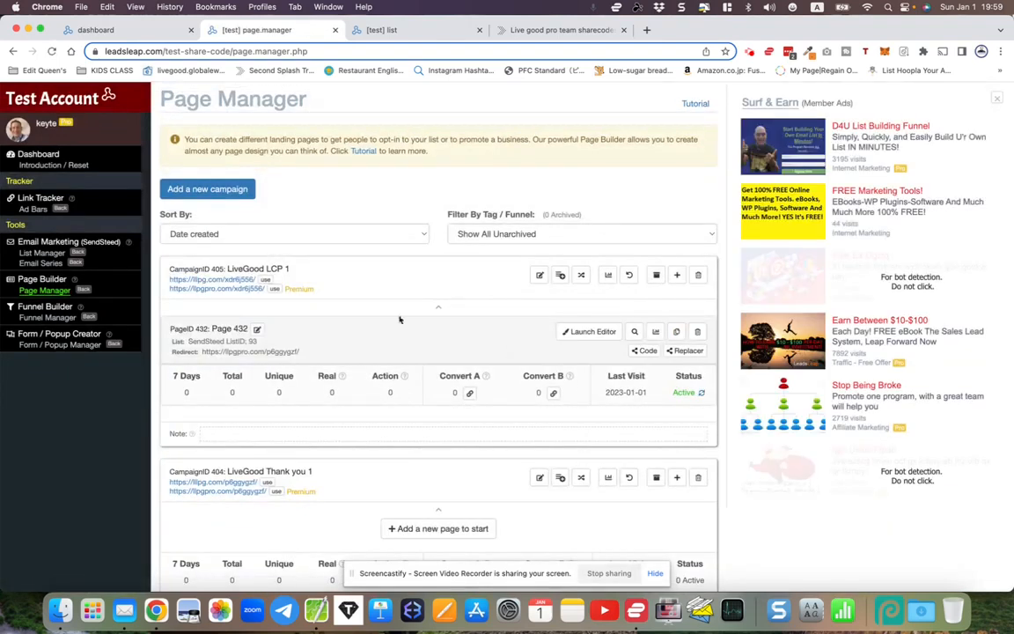
{"action": "left_click", "coordinate": [593, 332]}
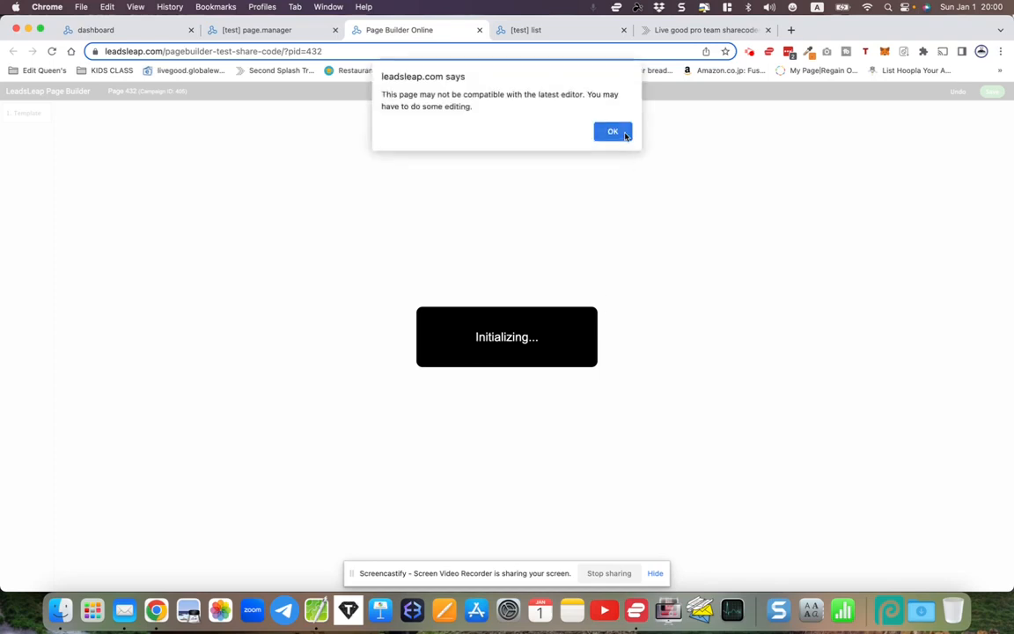
{"action": "left_click", "coordinate": [612, 132]}
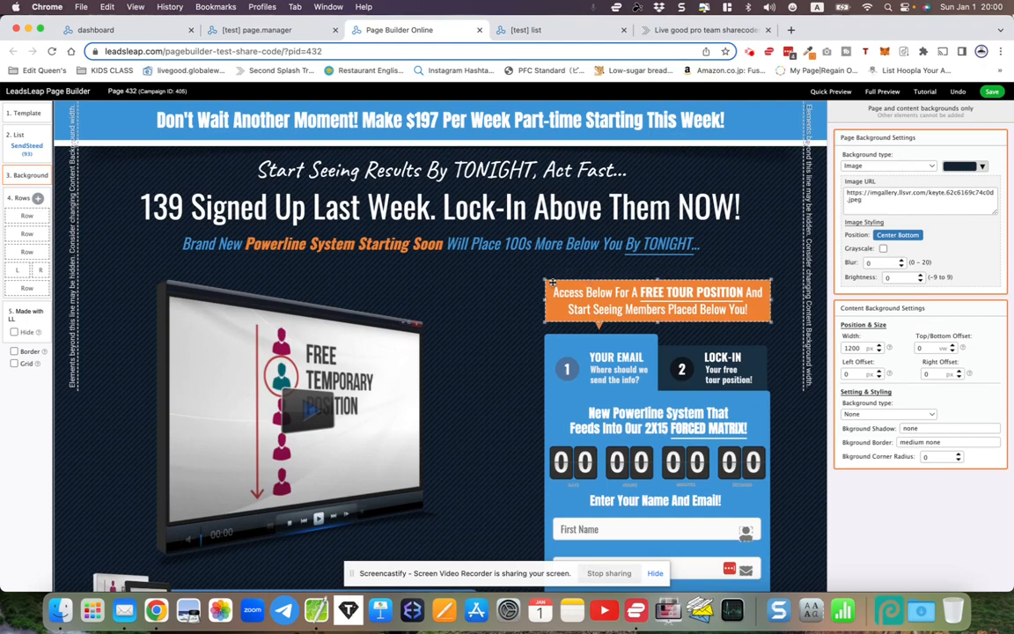
{"action": "scroll", "coordinate": [581, 281], "scroll_direction": "down", "scroll_amount": 3}
{"action": "scroll", "coordinate": [555, 281], "scroll_direction": "up", "scroll_amount": 3}
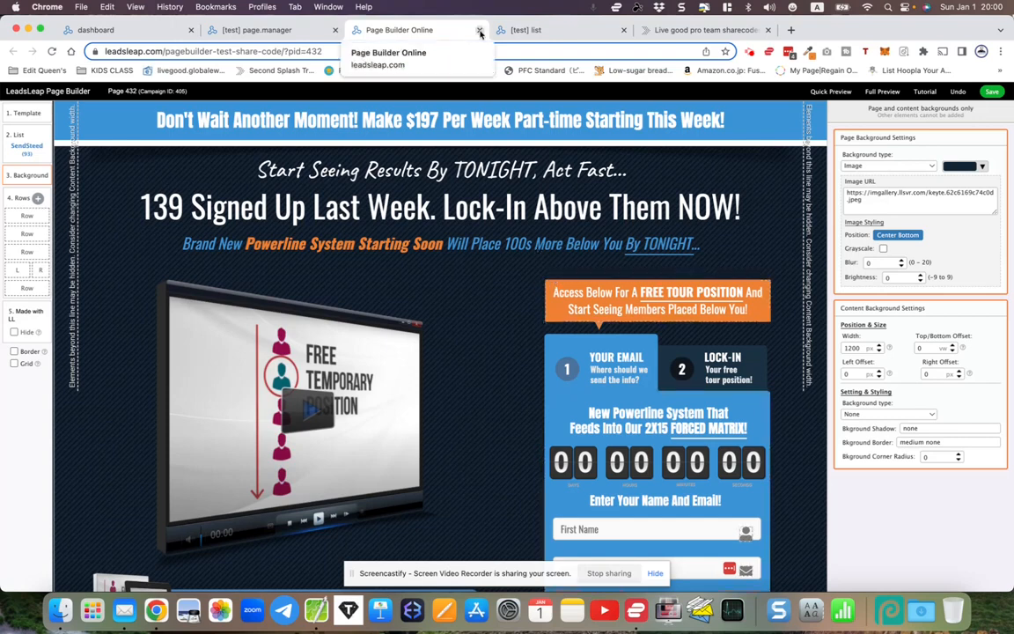
{"action": "left_click", "coordinate": [29, 145]}
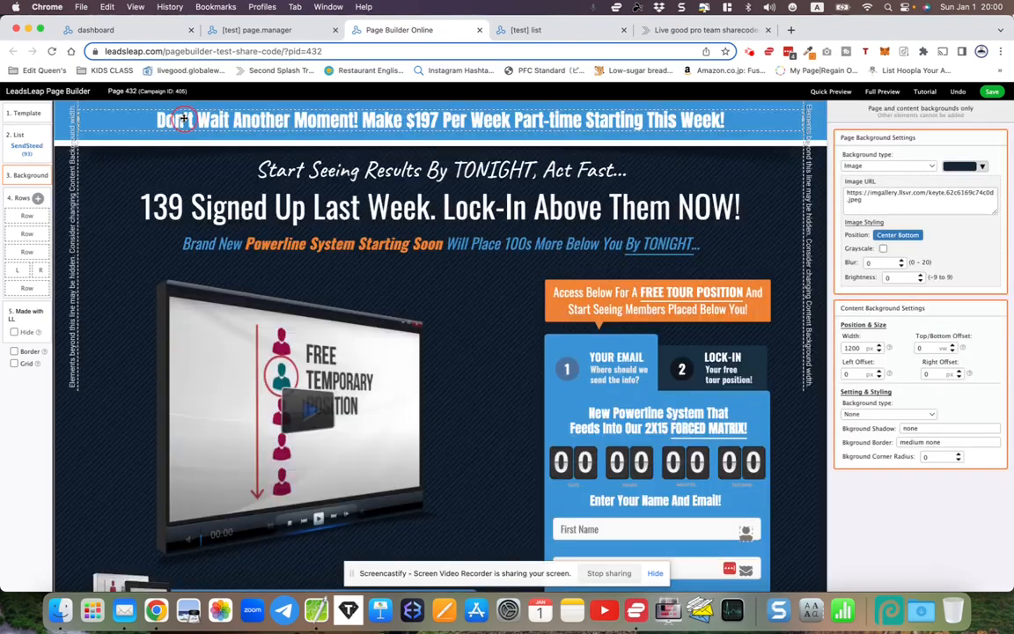
{"action": "left_click", "coordinate": [176, 115]}
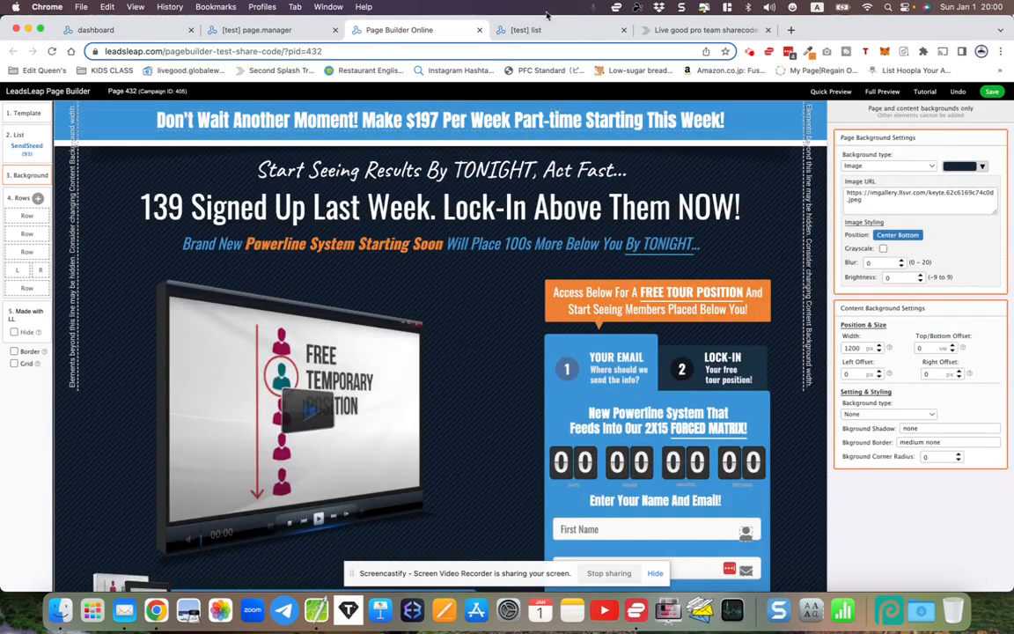
{"action": "left_click", "coordinate": [479, 30]}
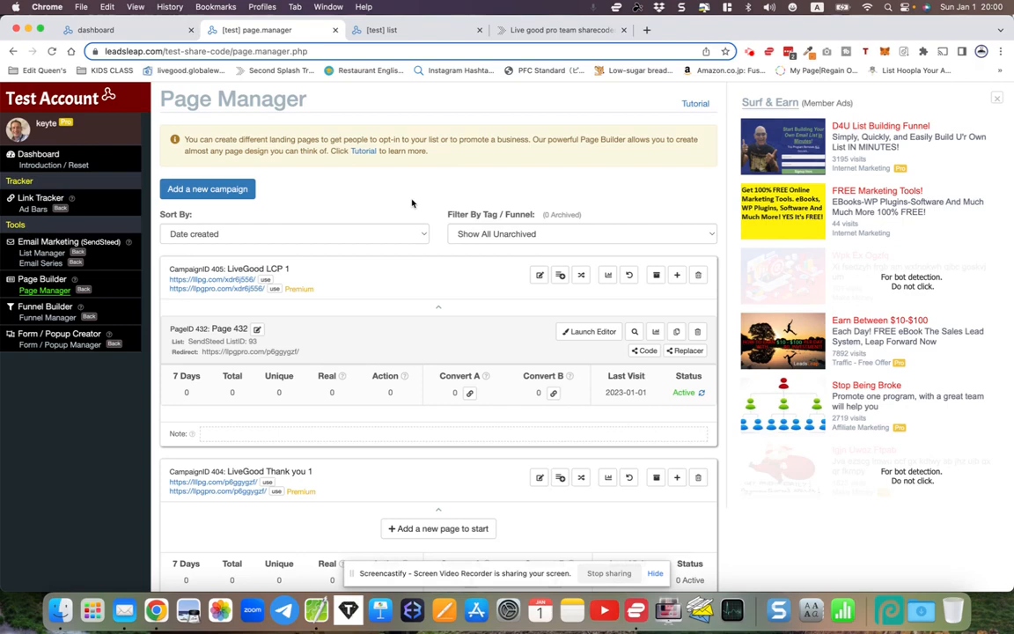
{"action": "scroll", "coordinate": [418, 264], "scroll_direction": "down", "scroll_amount": 1}
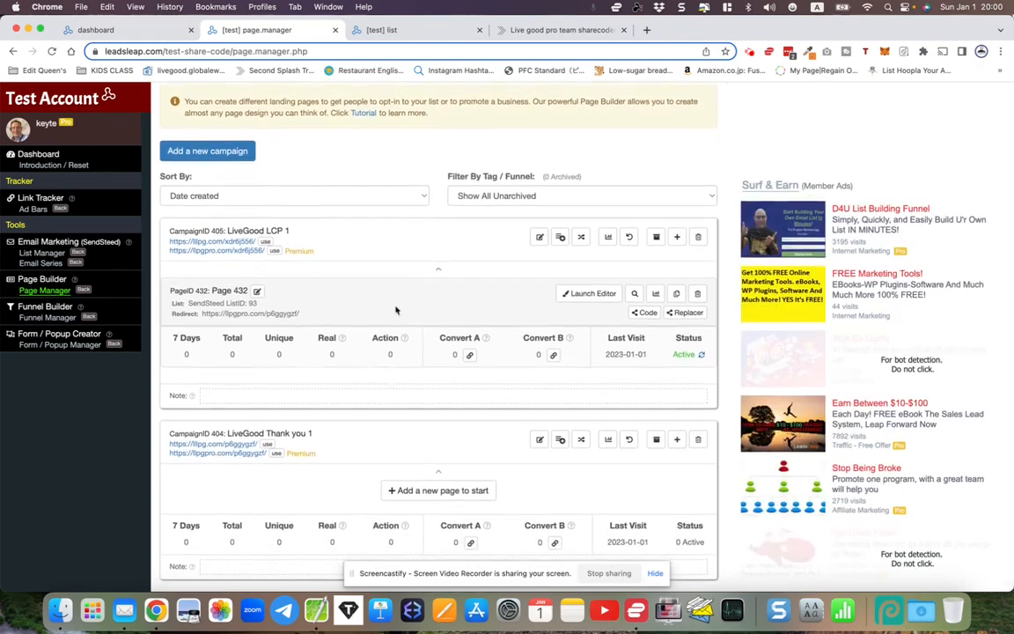
{"action": "left_click", "coordinate": [503, 37]}
{"action": "scroll", "coordinate": [518, 220], "scroll_direction": "down", "scroll_amount": 5}
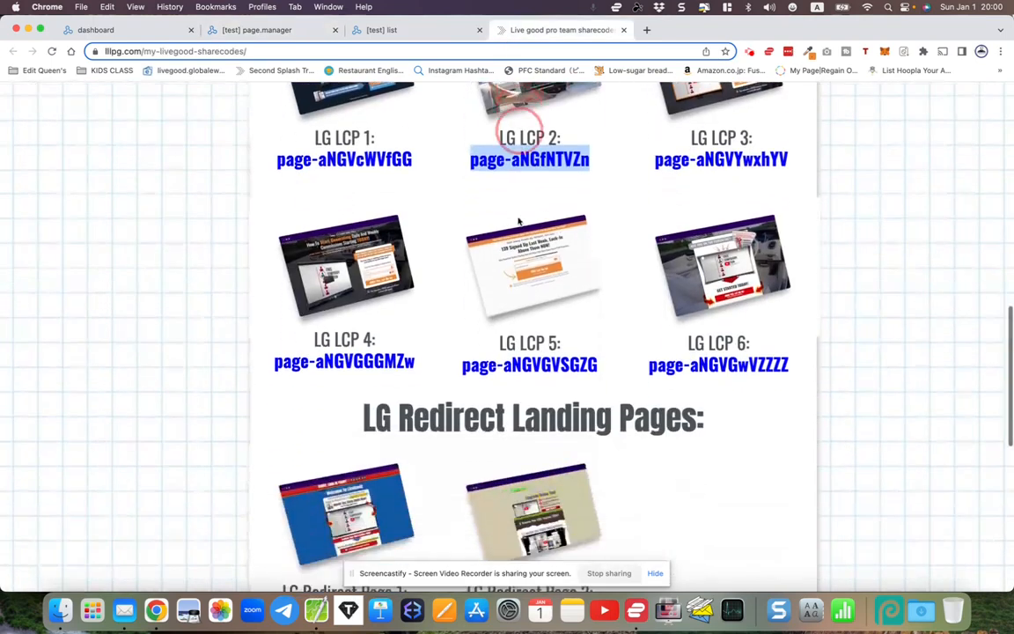
{"action": "left_click", "coordinate": [213, 238]}
{"action": "scroll", "coordinate": [265, 333], "scroll_direction": "down", "scroll_amount": 1}
{"action": "left_click_drag", "start_coordinate": [283, 412], "coordinate": [406, 412]}
{"action": "right_click", "coordinate": [388, 413]}
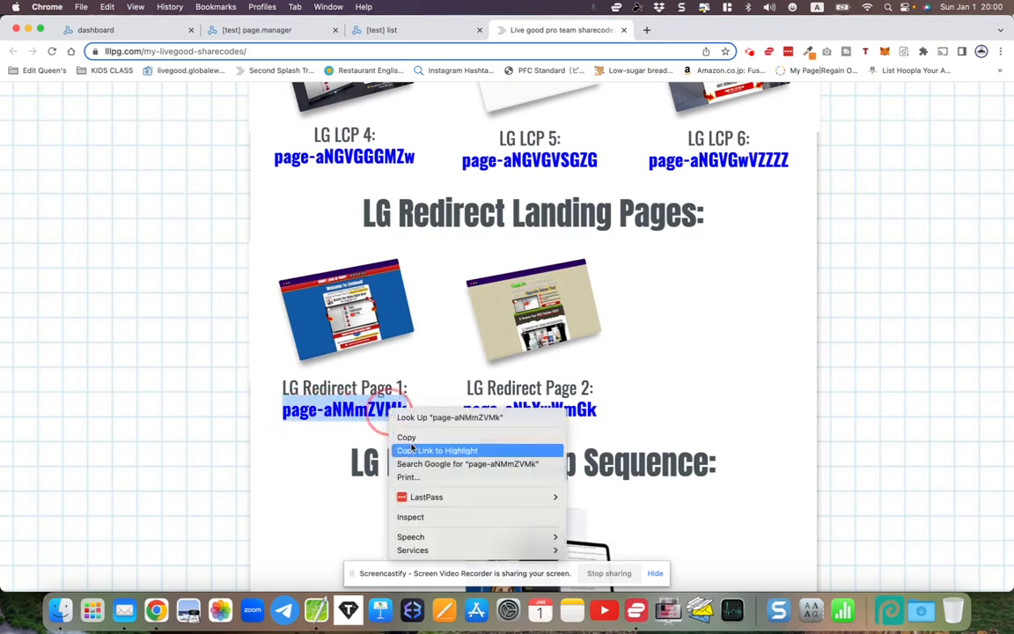
{"action": "left_click", "coordinate": [408, 439]}
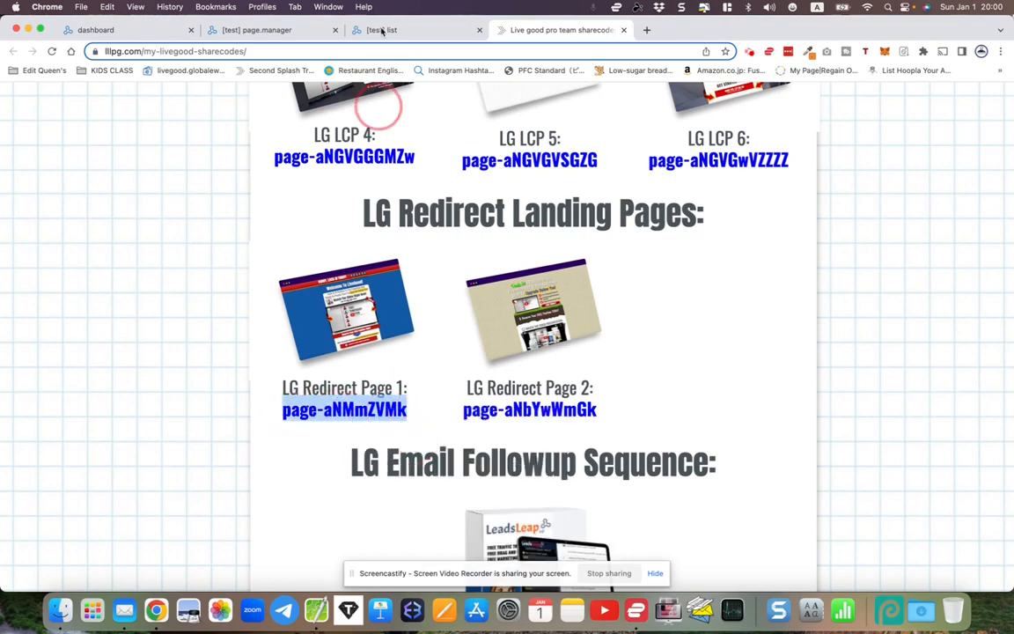
{"action": "left_click", "coordinate": [264, 31]}
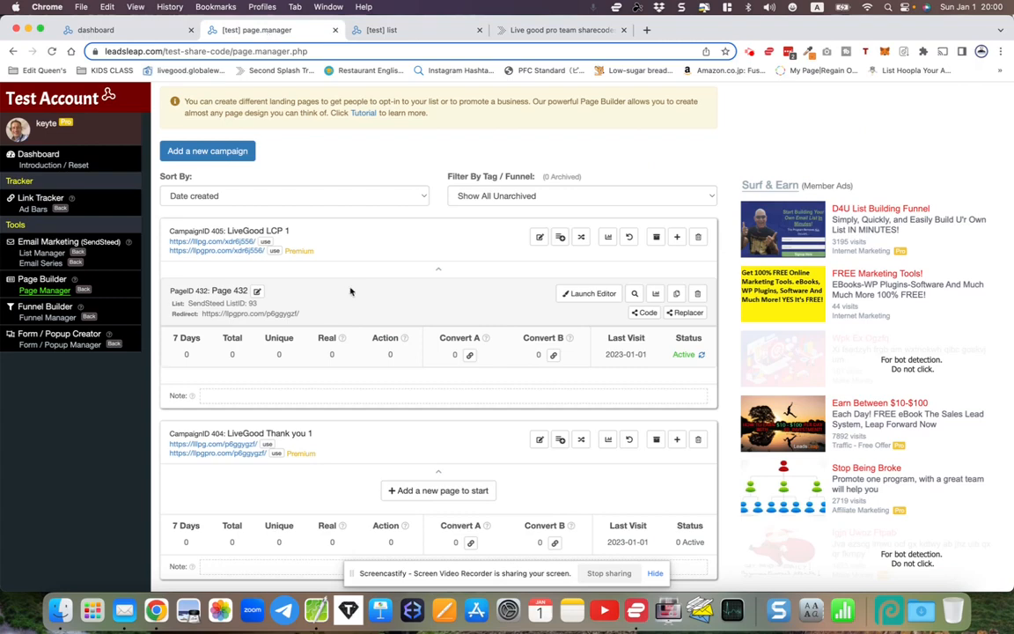
{"action": "left_click", "coordinate": [422, 491]}
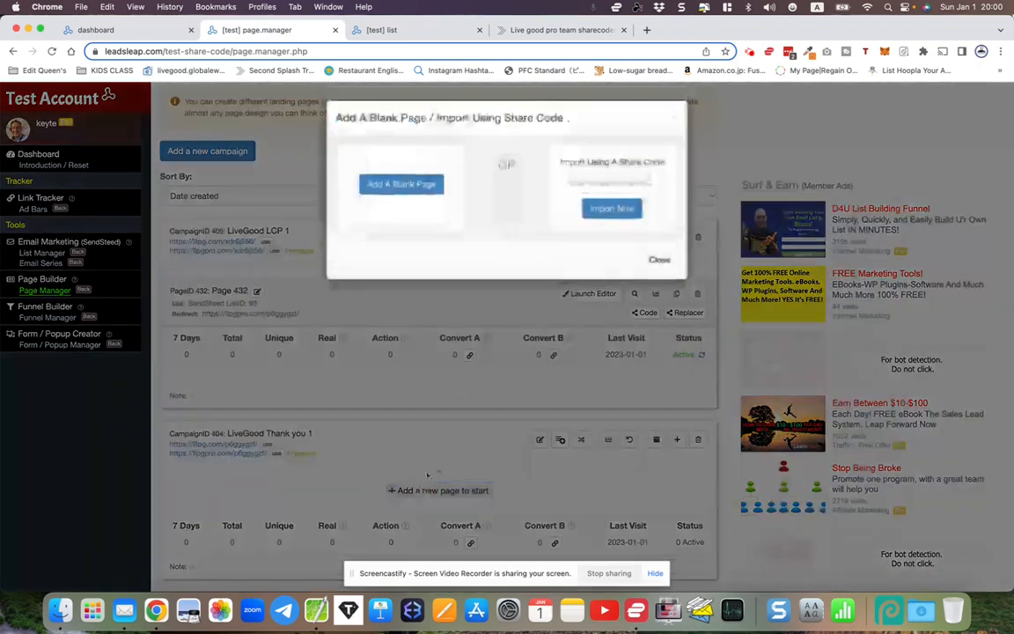
{"action": "right_click", "coordinate": [578, 188]}
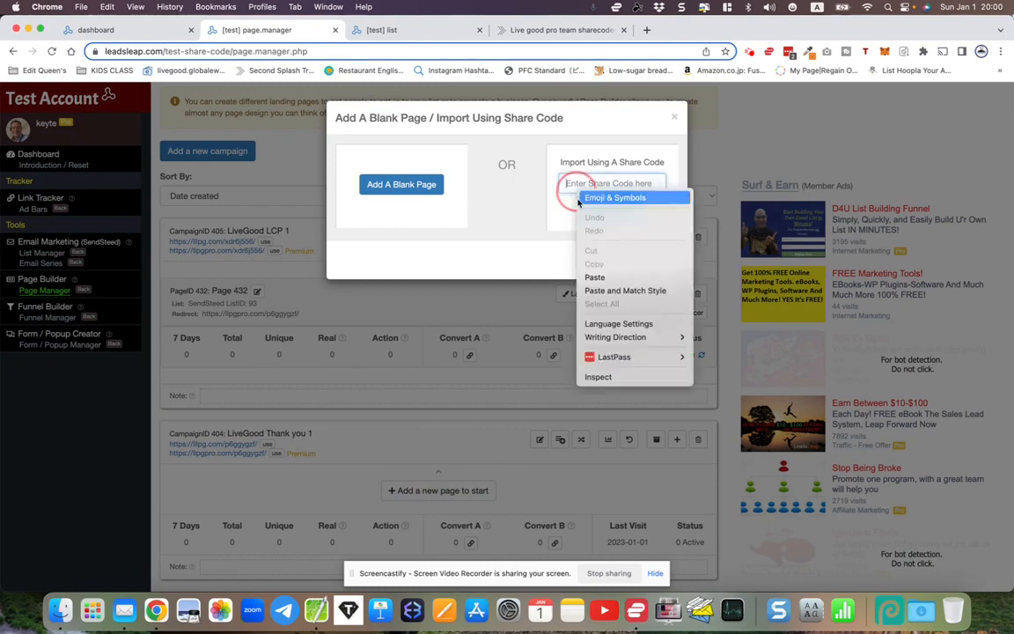
{"action": "left_click", "coordinate": [590, 279]}
{"action": "left_click", "coordinate": [607, 208]}
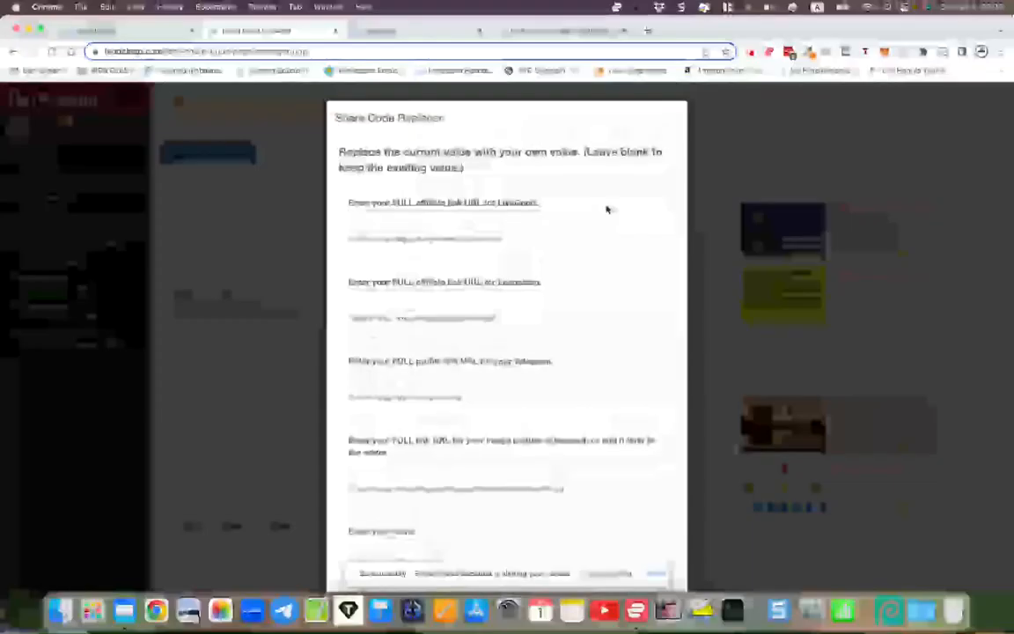
- Review the Share Code Replacer's fields, then start looking up the LiveGood site in a new tab
{"action": "scroll", "coordinate": [584, 329], "scroll_direction": "down", "scroll_amount": 2}
{"action": "scroll", "coordinate": [584, 328], "scroll_direction": "up", "scroll_amount": 3}
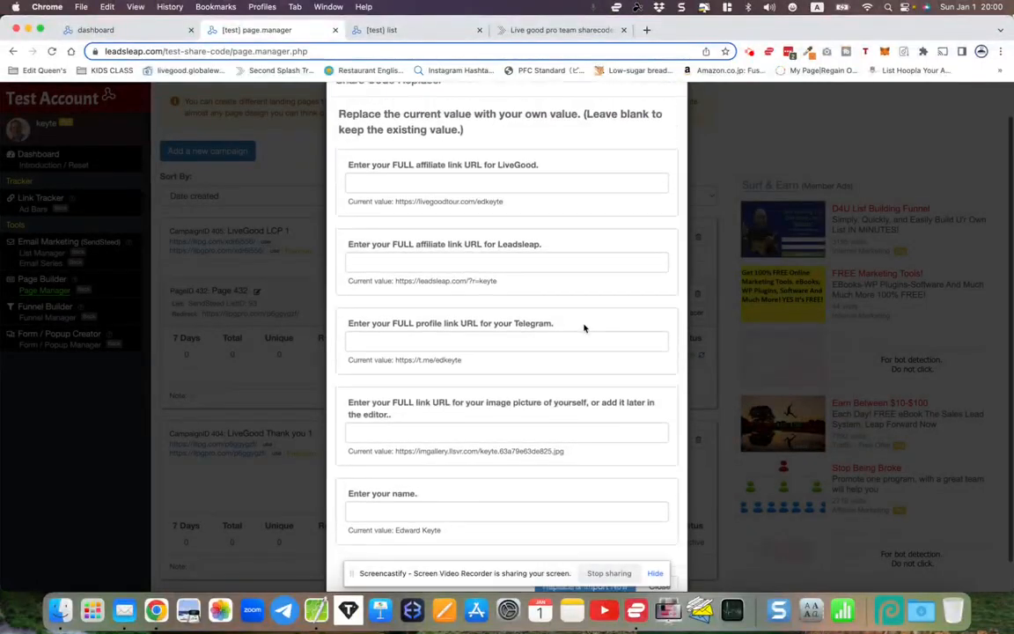
{"action": "scroll", "coordinate": [583, 328], "scroll_direction": "down", "scroll_amount": 1}
{"action": "scroll", "coordinate": [584, 328], "scroll_direction": "up", "scroll_amount": 1}
{"action": "scroll", "coordinate": [584, 328], "scroll_direction": "down", "scroll_amount": 1}
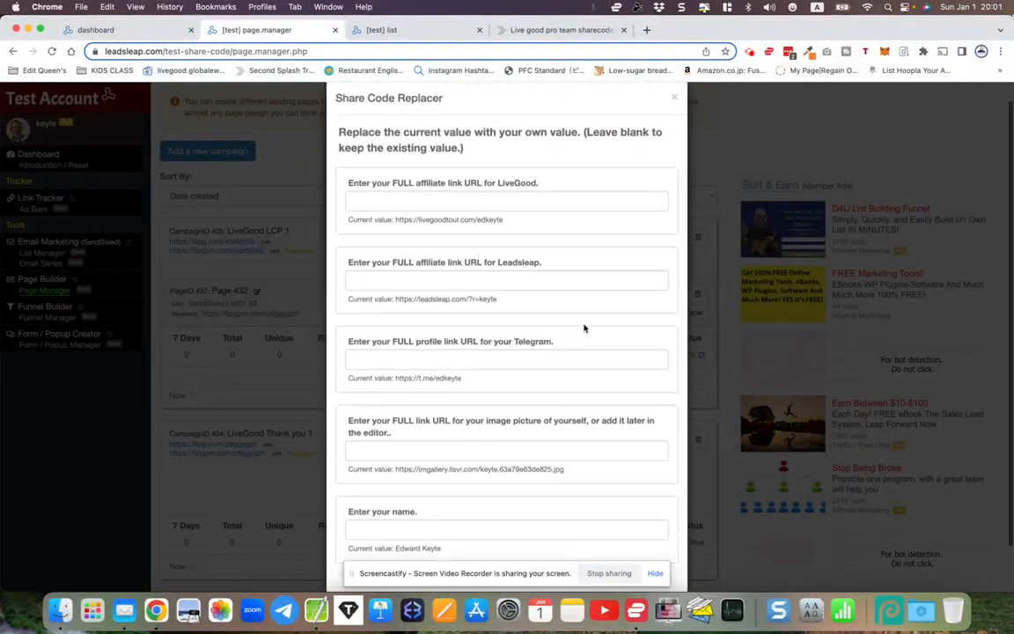
{"action": "scroll", "coordinate": [583, 328], "scroll_direction": "up", "scroll_amount": 1}
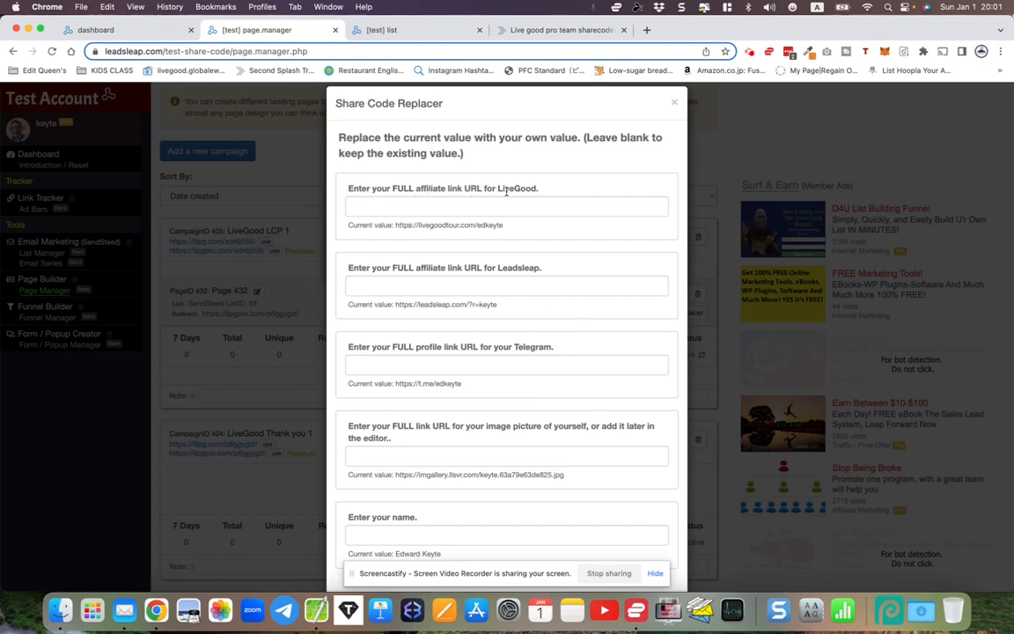
{"action": "left_click", "coordinate": [646, 31]}
{"action": "type", "text": "live"}
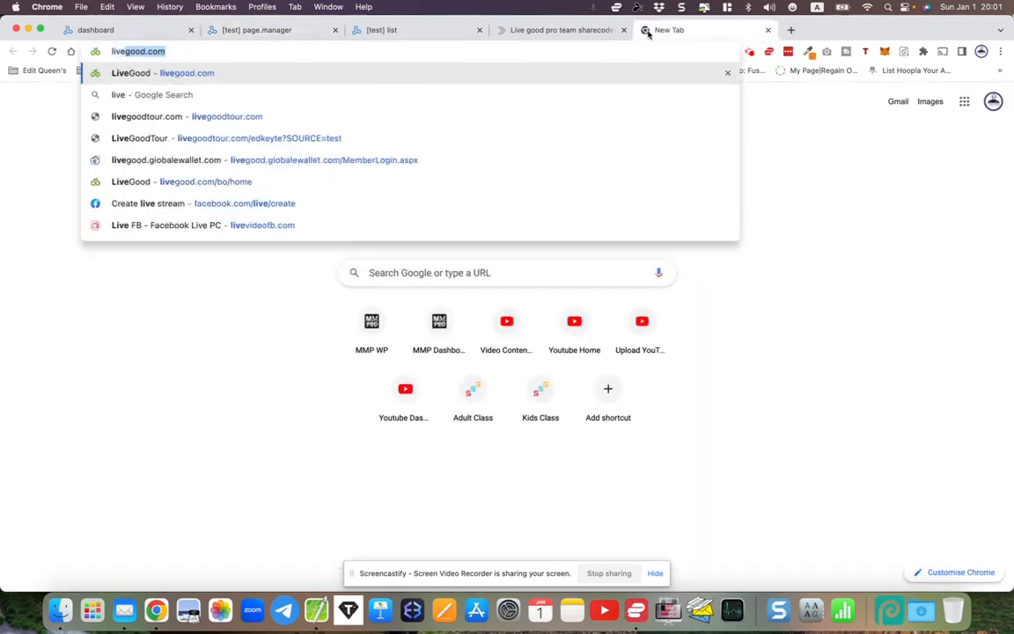
- Load livegood.com, sign in, and copy the Powerline Landing Page link
{"action": "key", "text": "Return"}
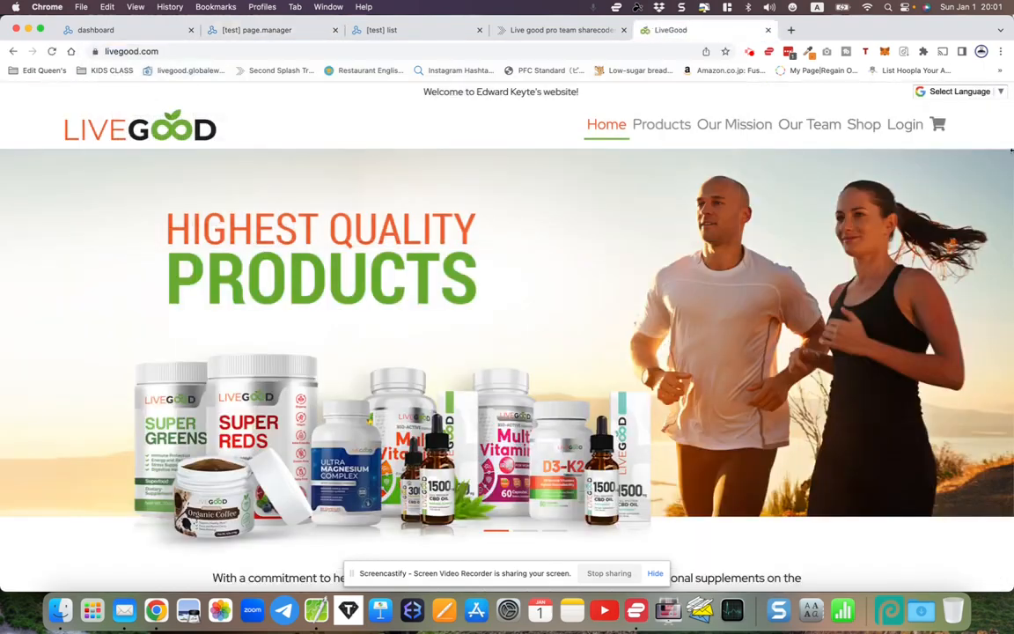
{"action": "left_click", "coordinate": [904, 124]}
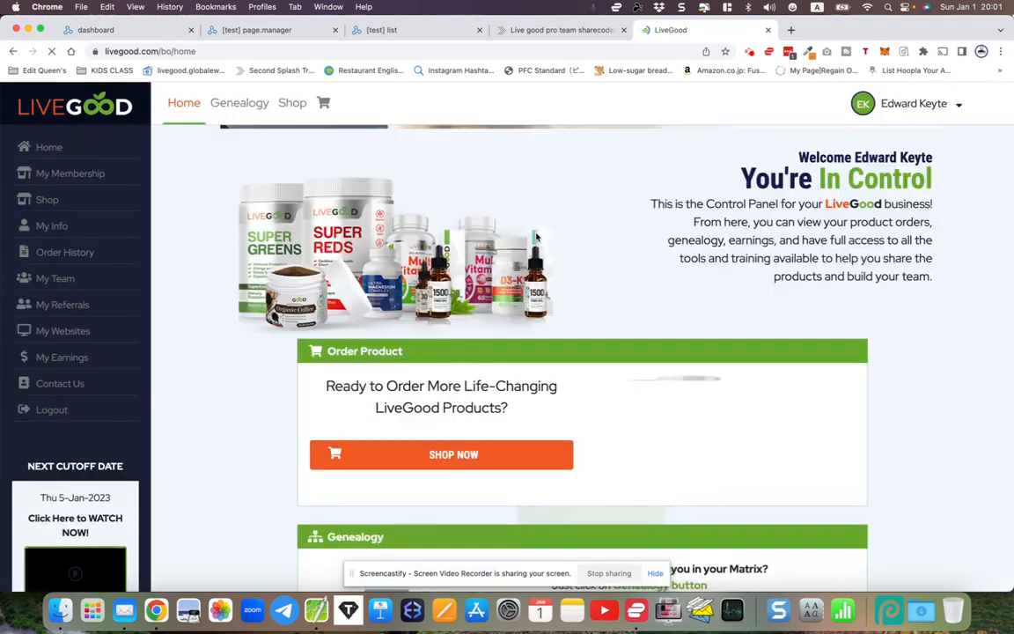
{"action": "scroll", "coordinate": [536, 235], "scroll_direction": "down", "scroll_amount": 5}
{"action": "scroll", "coordinate": [536, 234], "scroll_direction": "down", "scroll_amount": 6}
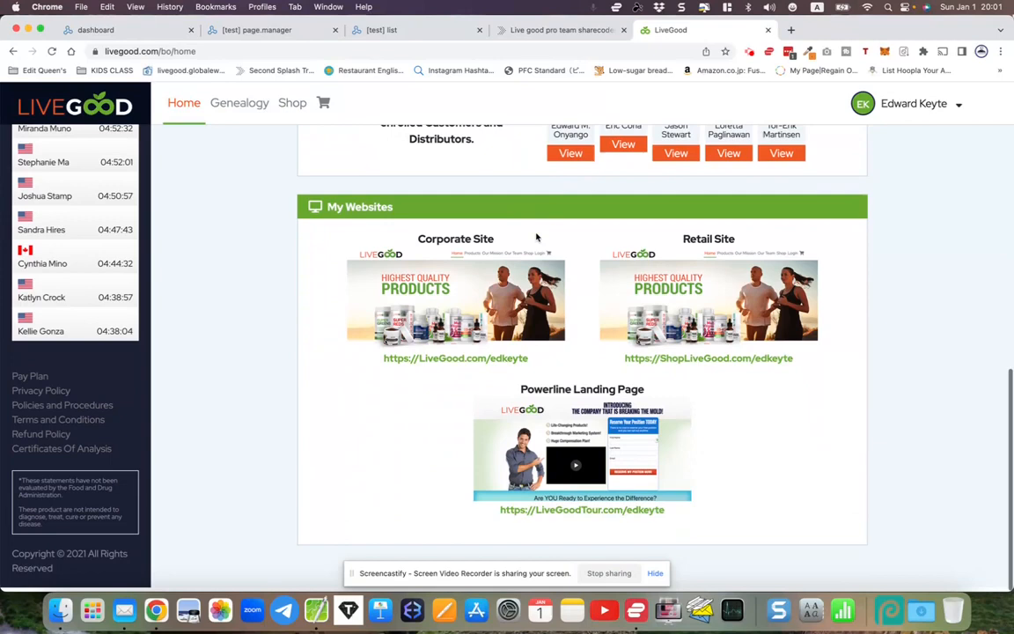
{"action": "left_click_drag", "start_coordinate": [499, 517], "coordinate": [663, 516]}
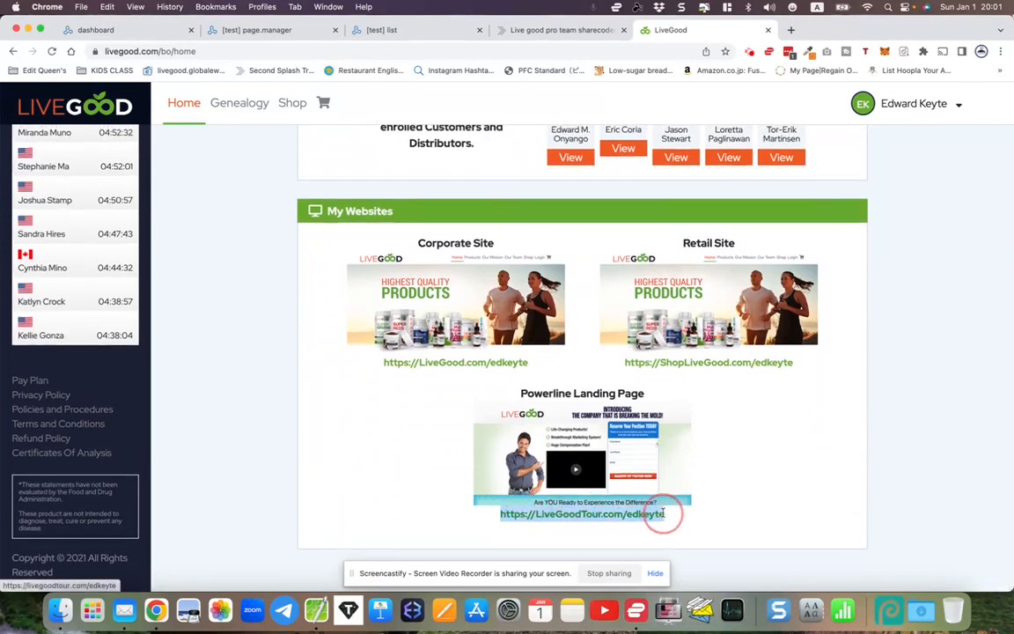
{"action": "right_click", "coordinate": [649, 522]}
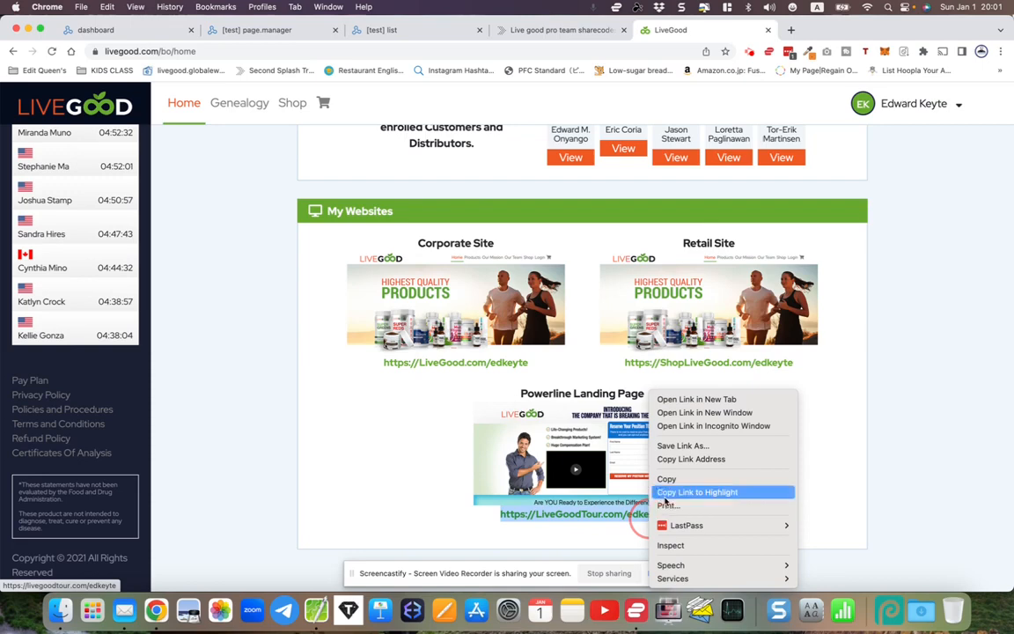
{"action": "left_click", "coordinate": [671, 479]}
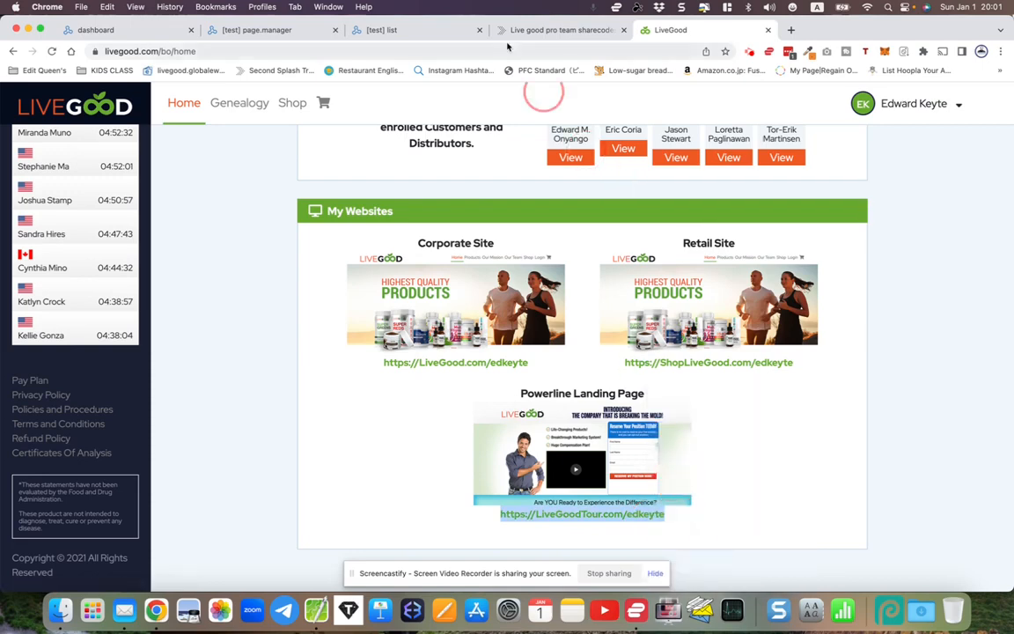
- Paste the Powerline link into the share code form's LiveGood field, then return to the LeadsLeap dashboard
{"action": "left_click", "coordinate": [271, 33]}
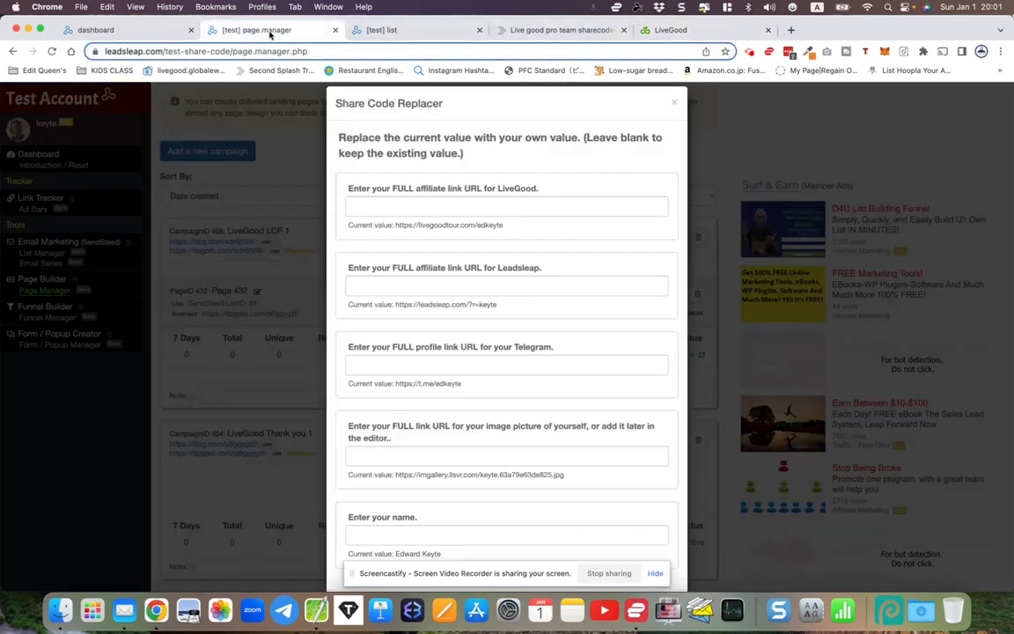
{"action": "right_click", "coordinate": [362, 206]}
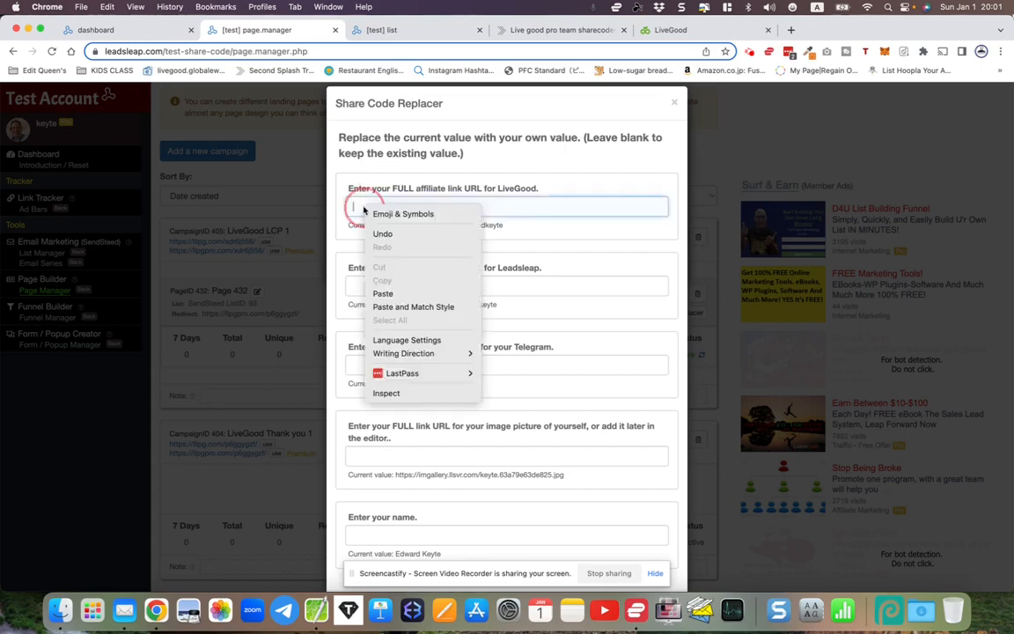
{"action": "left_click", "coordinate": [390, 293]}
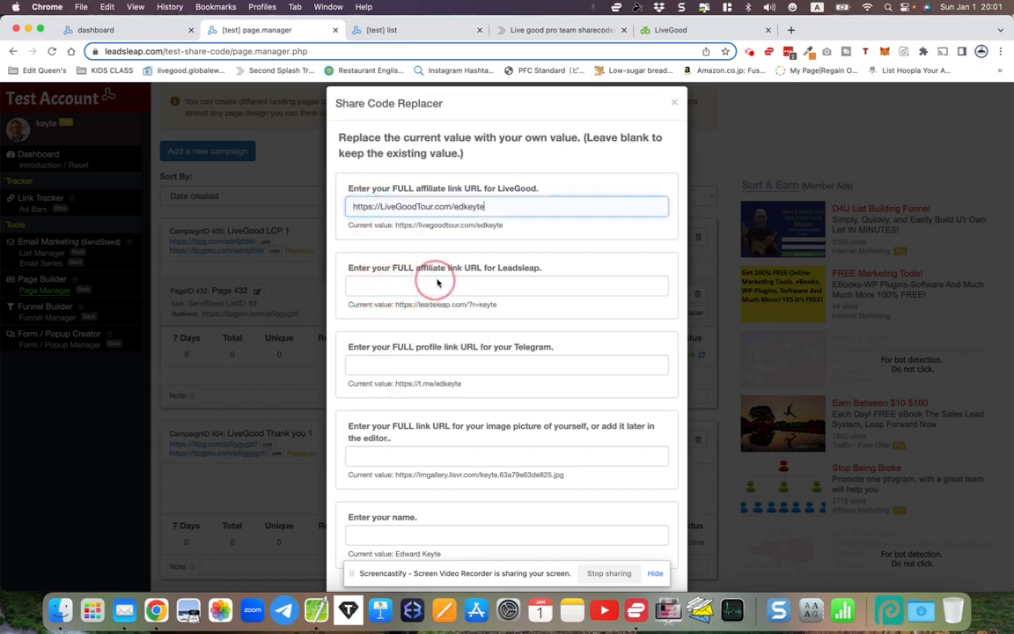
{"action": "left_click", "coordinate": [132, 40]}
{"action": "scroll", "coordinate": [63, 352], "scroll_direction": "down", "scroll_amount": 7}
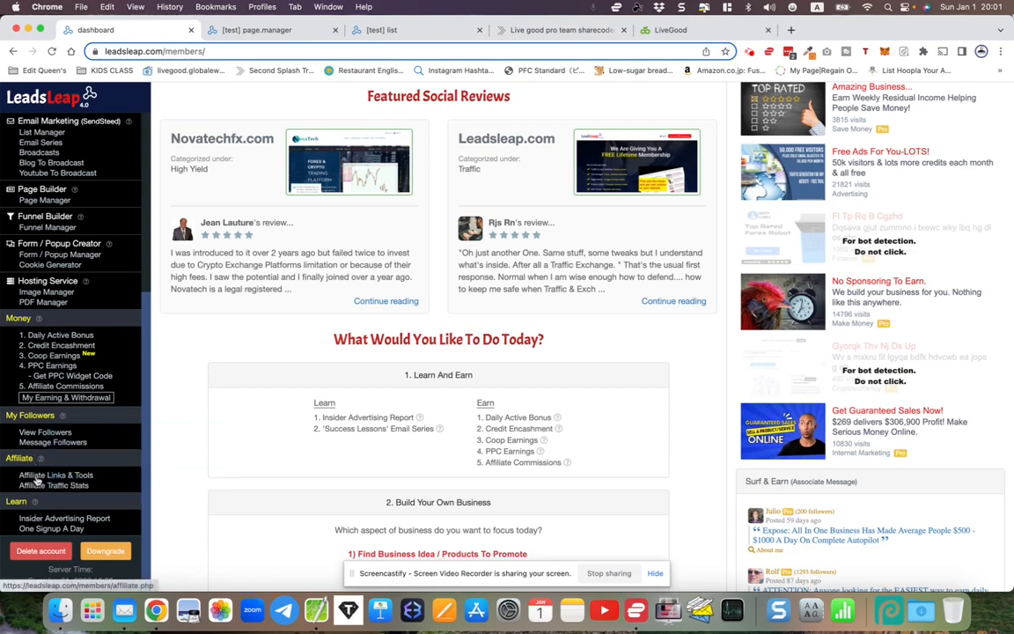
- Copy the Homepage affiliate link from LeadsLeap's Affiliate Links & Tools page
{"action": "left_click", "coordinate": [32, 476]}
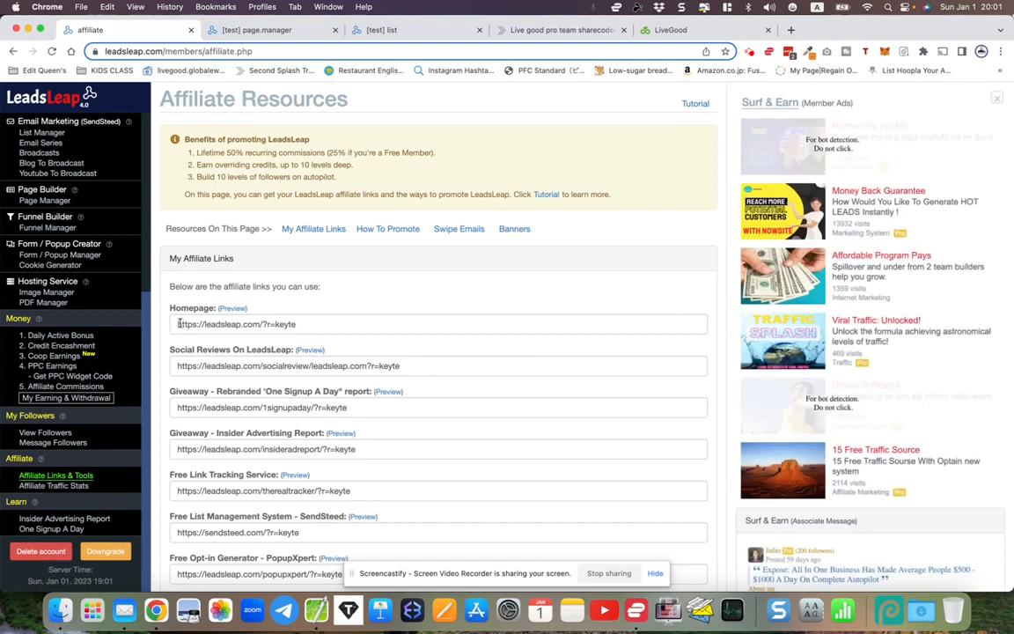
{"action": "left_click", "coordinate": [178, 323]}
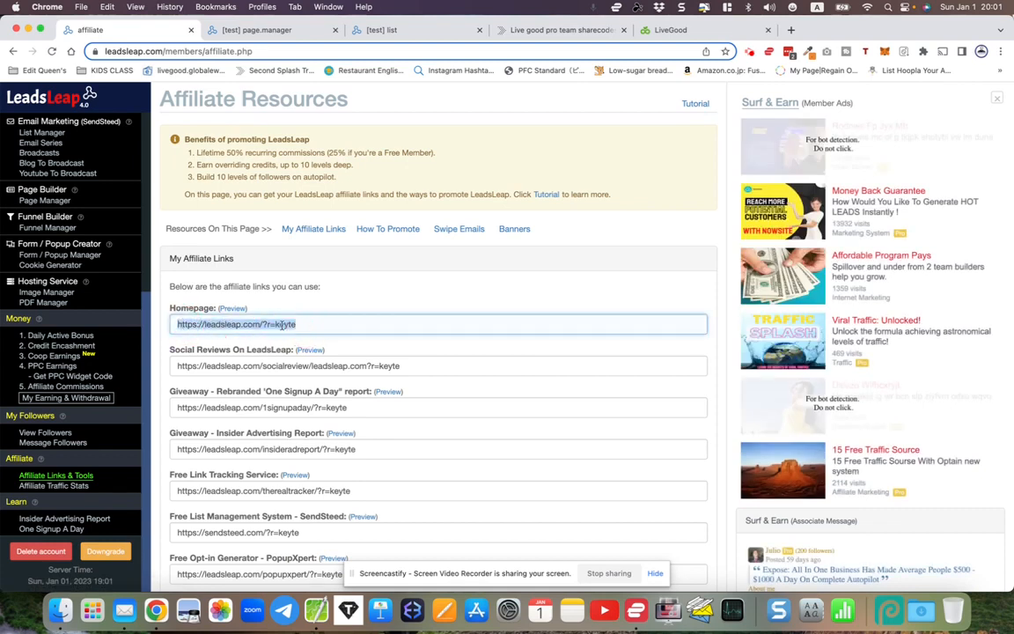
{"action": "right_click", "coordinate": [282, 327]}
{"action": "left_click", "coordinate": [300, 399]}
{"action": "left_click", "coordinate": [273, 97]}
- Paste the Homepage link into the share code form's Leadsleap field
{"action": "left_click", "coordinate": [272, 35]}
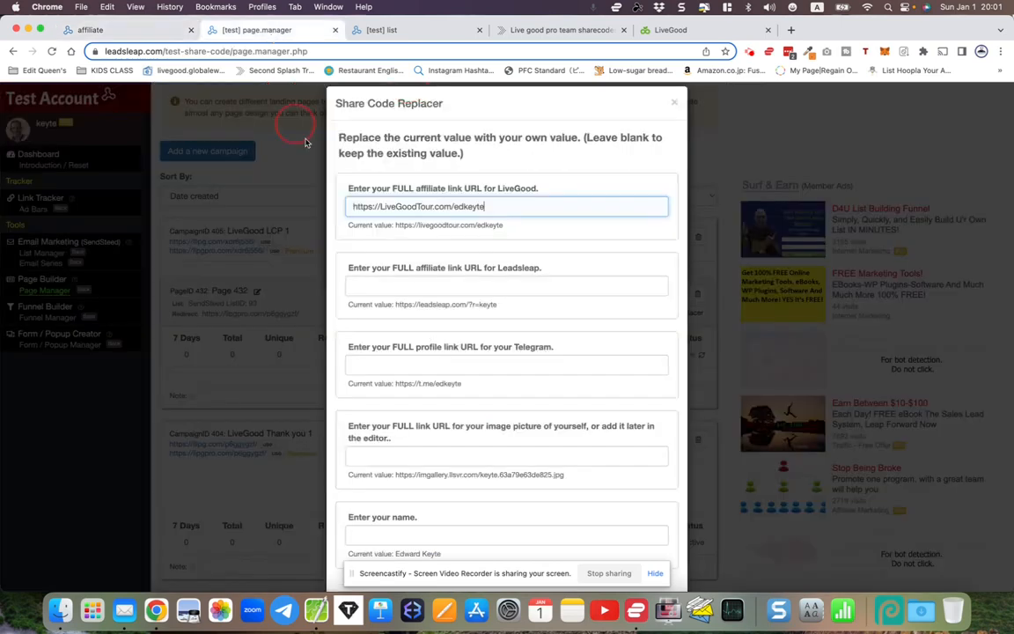
{"action": "right_click", "coordinate": [364, 284]}
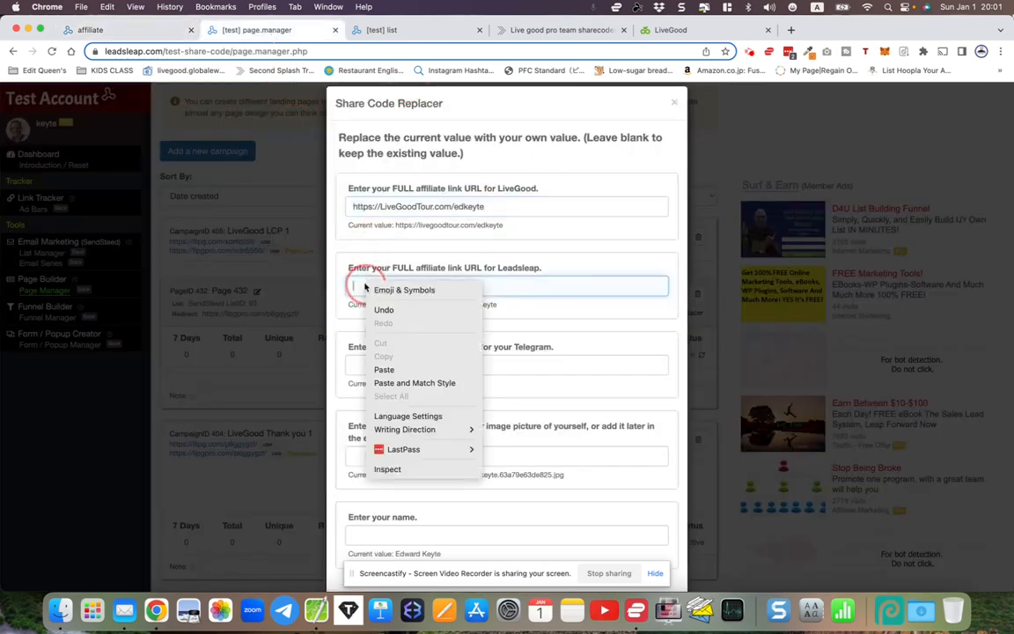
{"action": "left_click", "coordinate": [384, 369]}
{"action": "scroll", "coordinate": [347, 400], "scroll_direction": "down", "scroll_amount": 3}
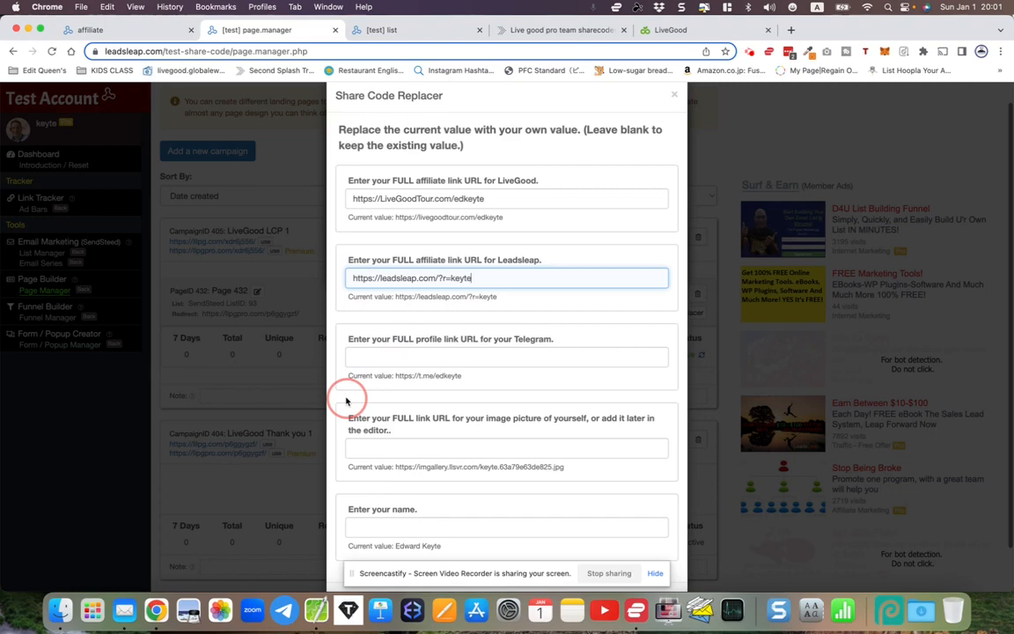
{"action": "left_click_drag", "start_coordinate": [352, 290], "coordinate": [557, 292]}
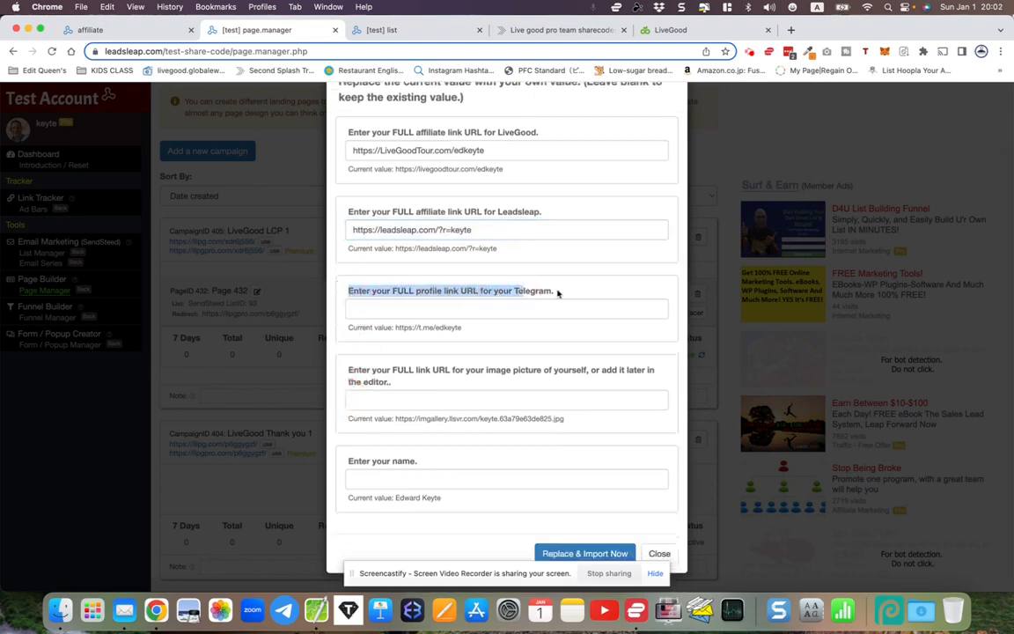
{"action": "left_click", "coordinate": [562, 293]}
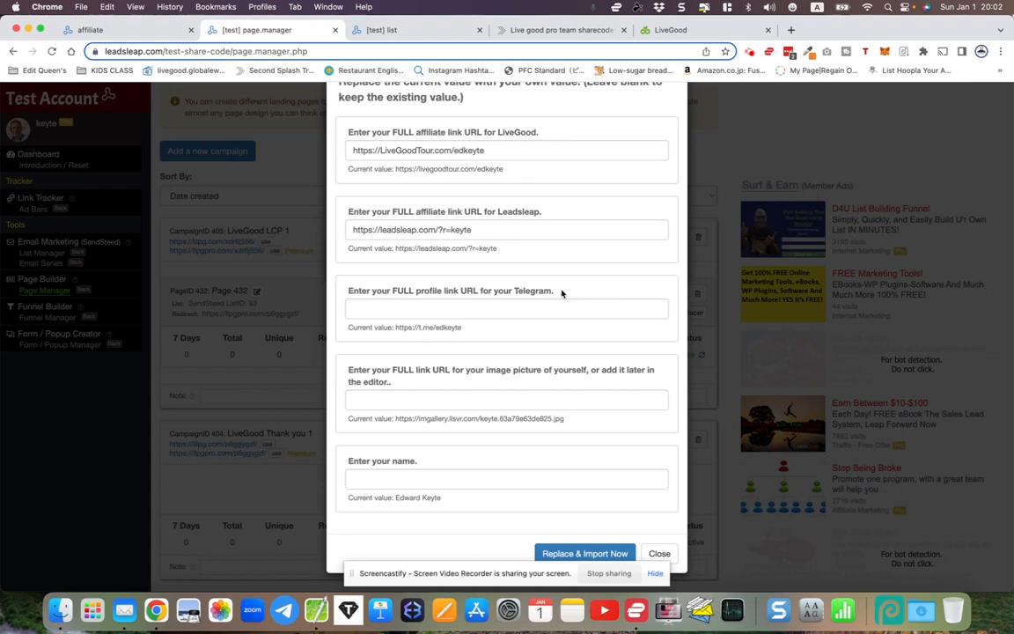
- Copy the profile's t.me chat link from Telegram Web's Settings > Edit Profile
{"action": "left_click", "coordinate": [284, 611]}
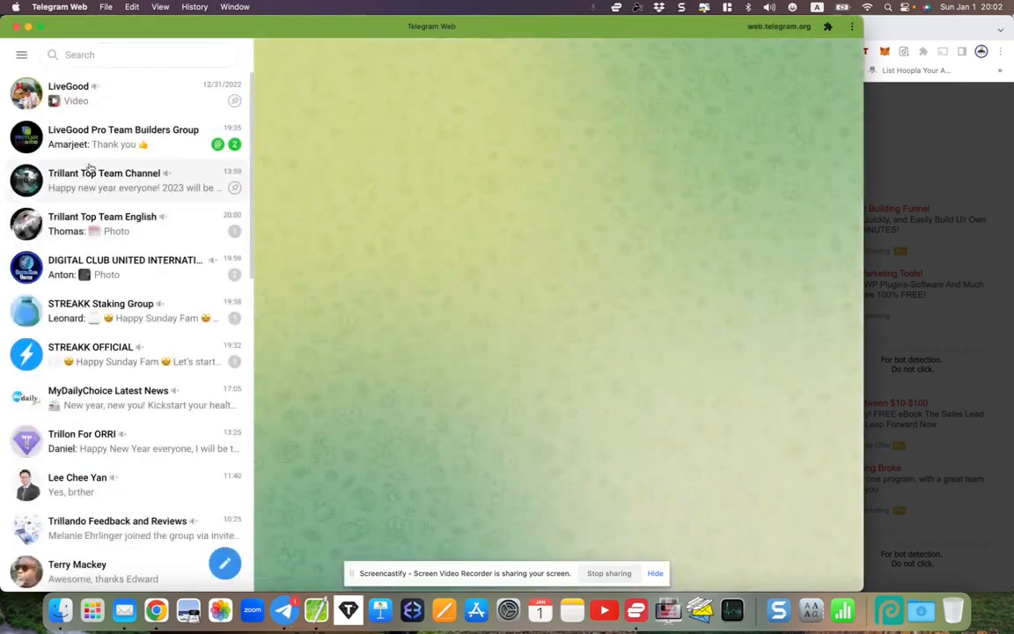
{"action": "left_click", "coordinate": [21, 54]}
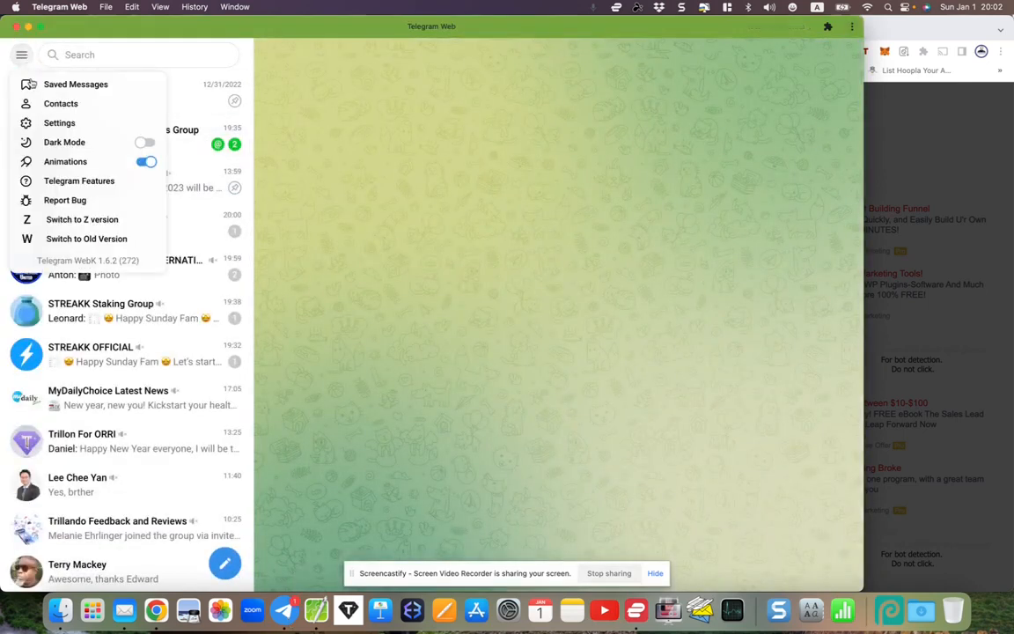
{"action": "left_click", "coordinate": [46, 123]}
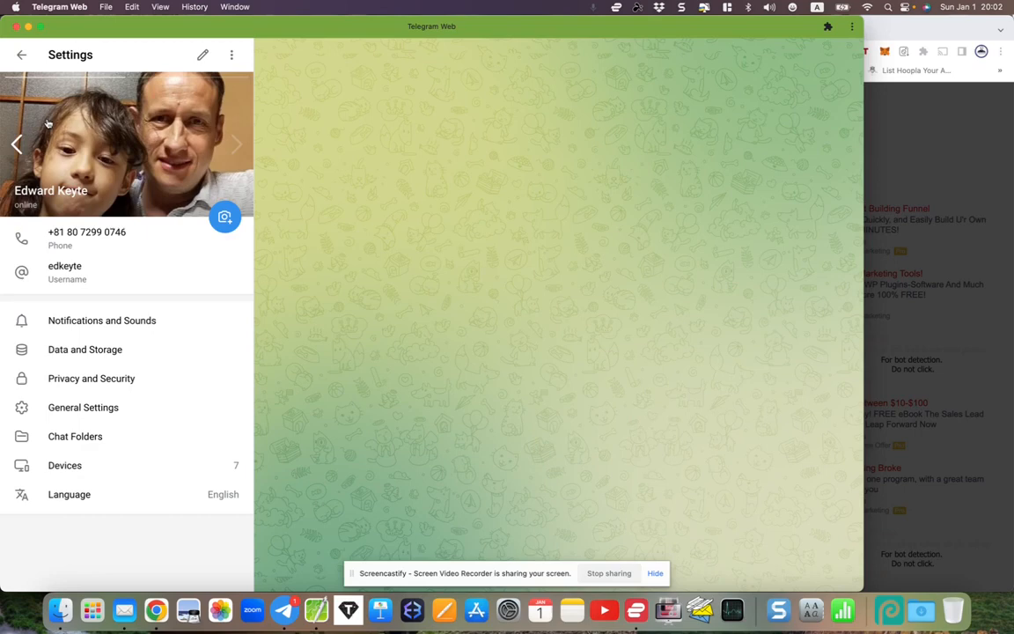
{"action": "left_click", "coordinate": [72, 272]}
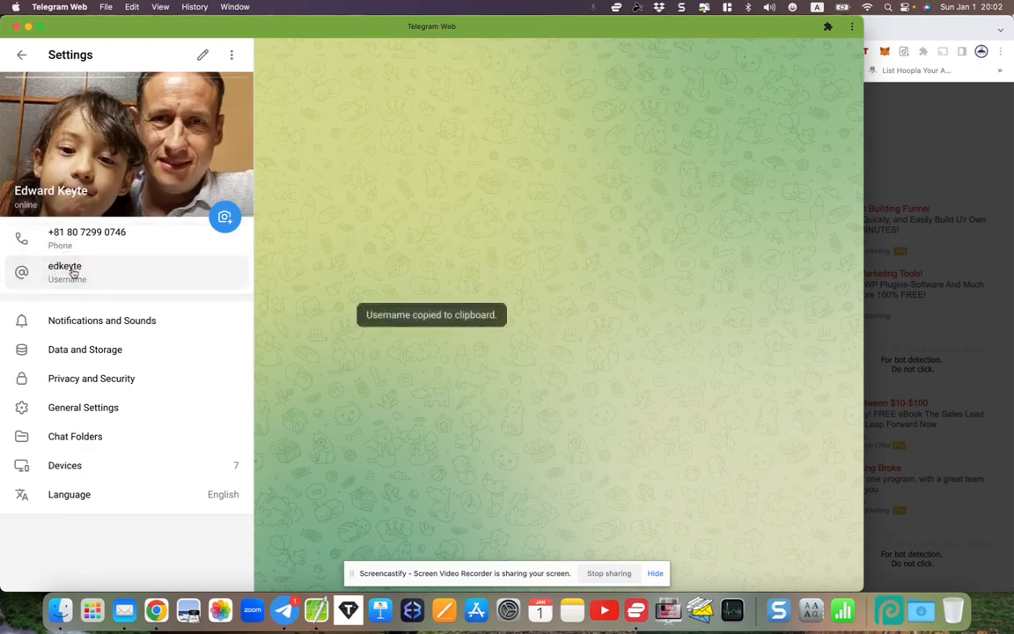
{"action": "left_click", "coordinate": [202, 55]}
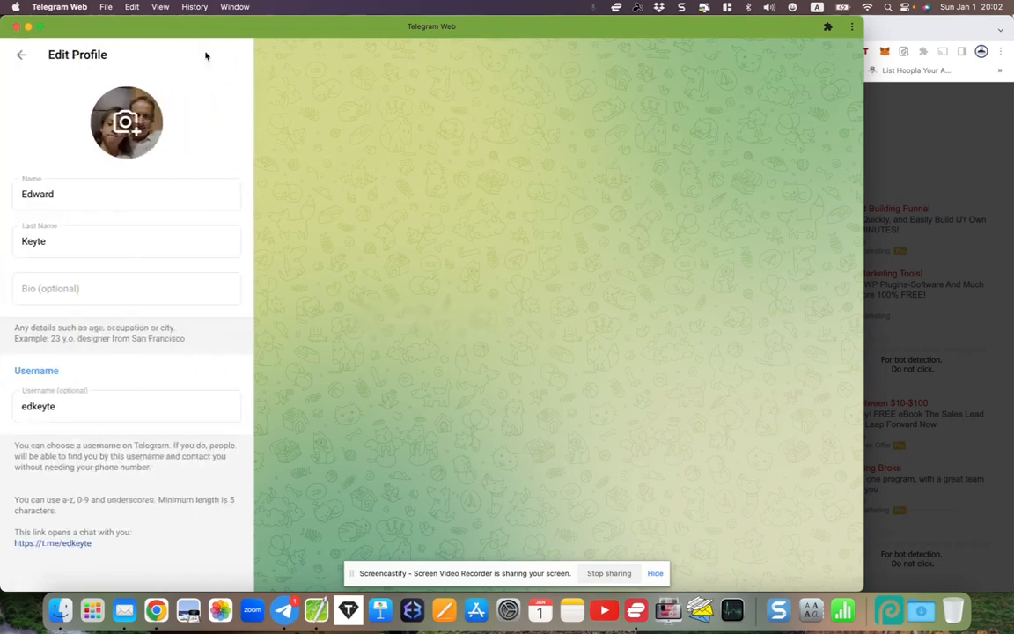
{"action": "right_click", "coordinate": [22, 546]}
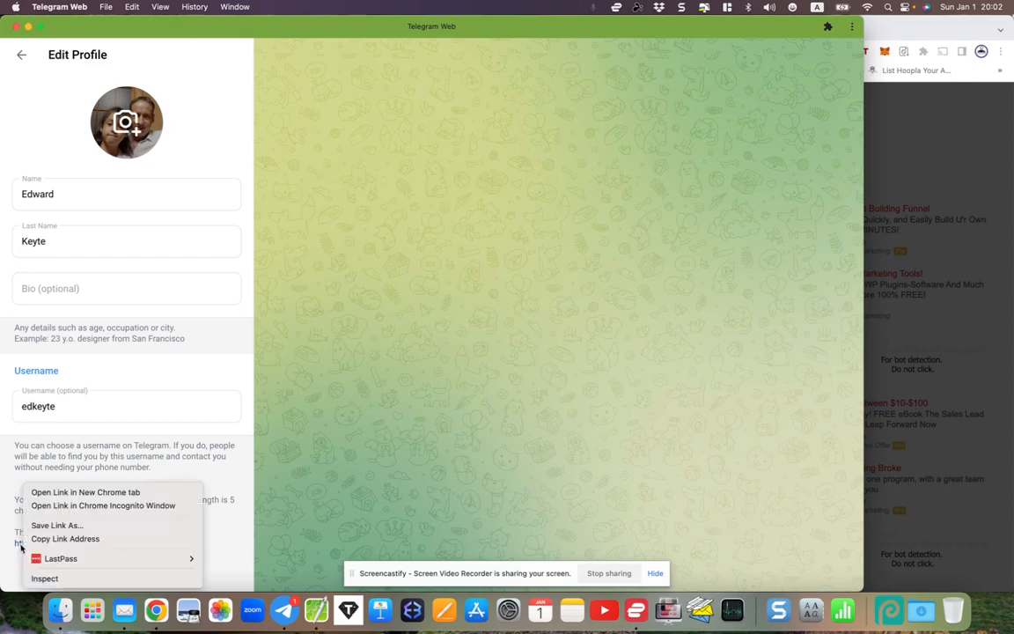
{"action": "left_click", "coordinate": [13, 562]}
{"action": "left_click", "coordinate": [28, 547]}
{"action": "left_click", "coordinate": [28, 546]}
{"action": "left_click", "coordinate": [30, 544]}
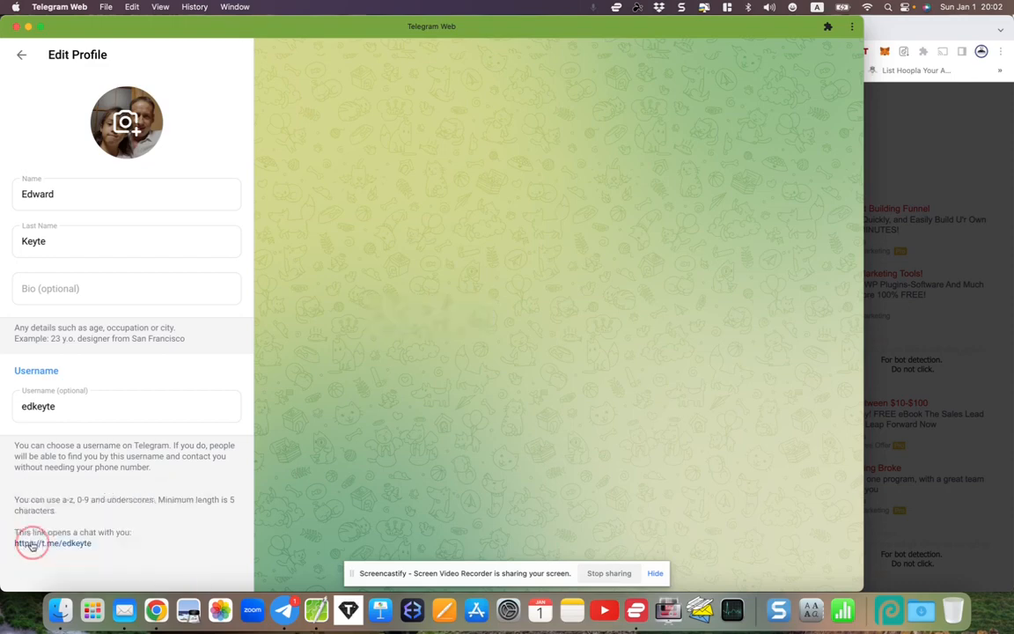
- Paste the copied t.me profile link into the share code form's Telegram field
{"action": "key", "text": "super+Tab"}
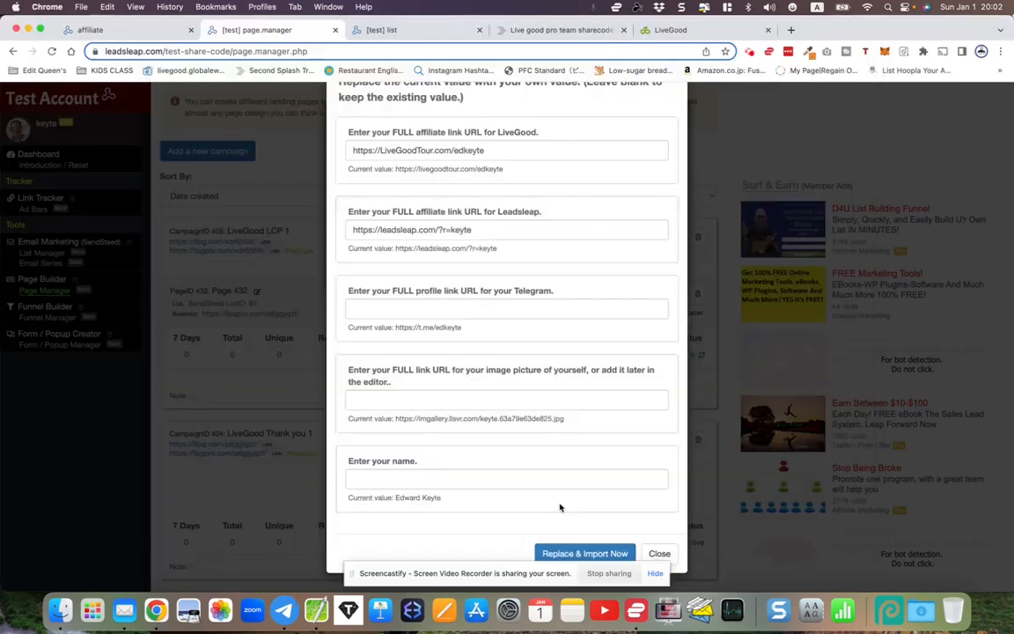
{"action": "right_click", "coordinate": [385, 307]}
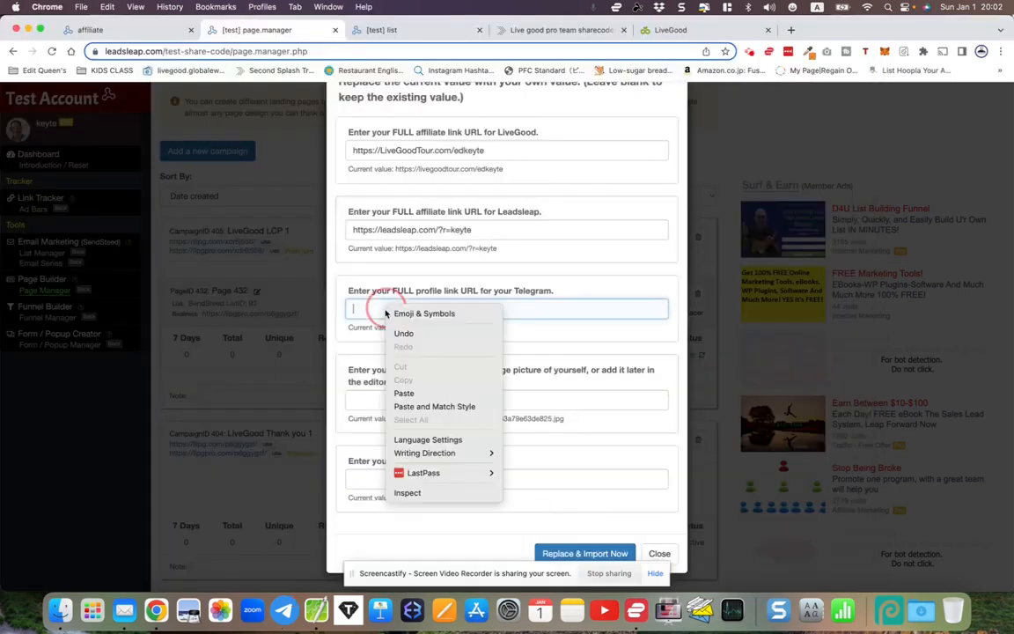
{"action": "left_click", "coordinate": [411, 394]}
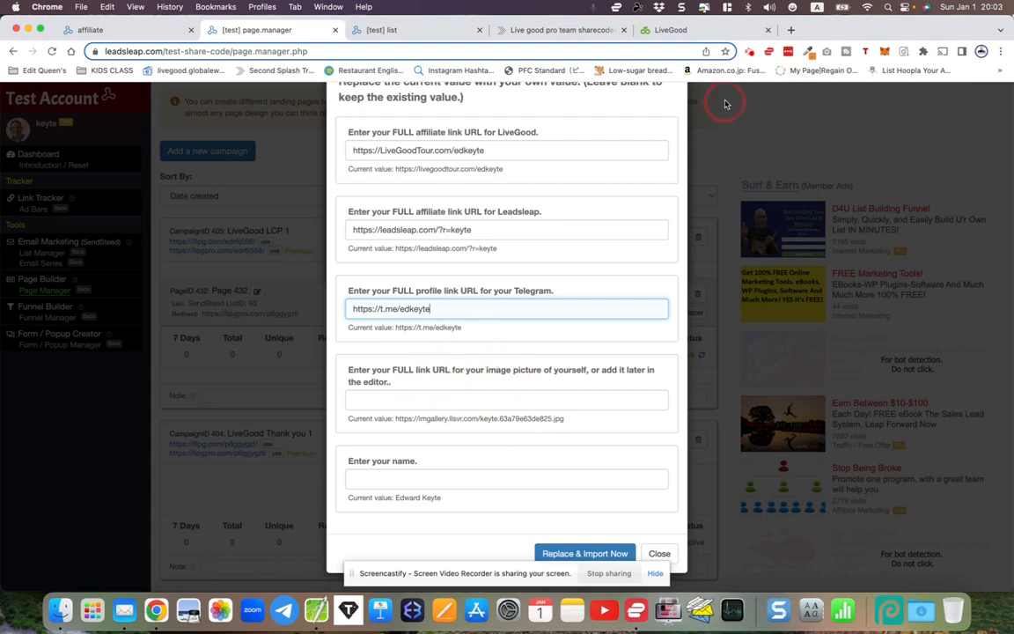
{"action": "left_click", "coordinate": [791, 32]}
- Open the Facebook profile picture at full size from the account's profile page
{"action": "type", "text": "face"}
{"action": "key", "text": "Return"}
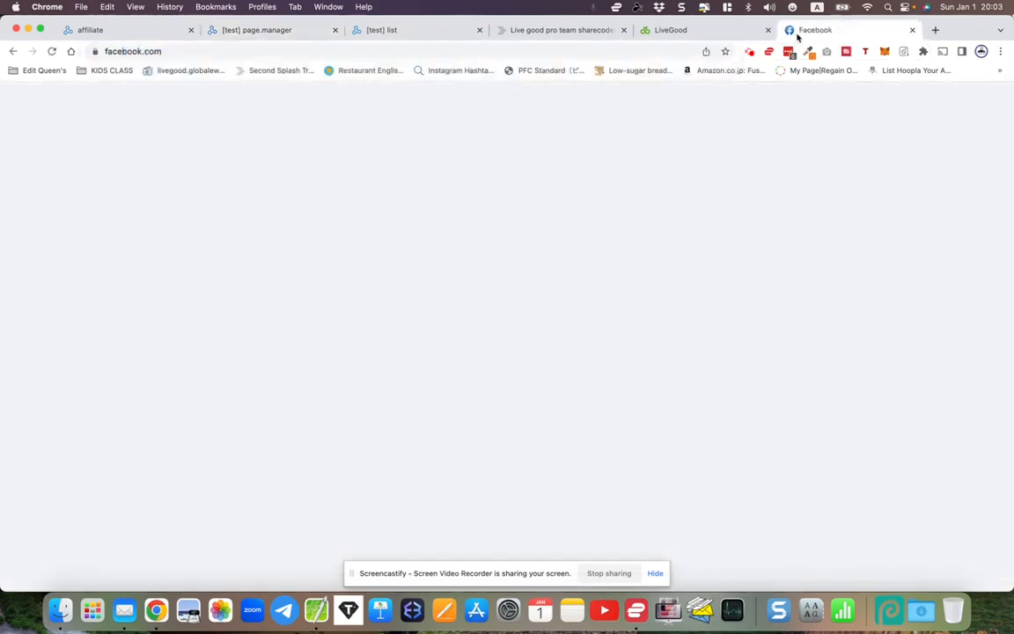
{"action": "left_click_drag", "start_coordinate": [1012, 202], "coordinate": [934, 202]}
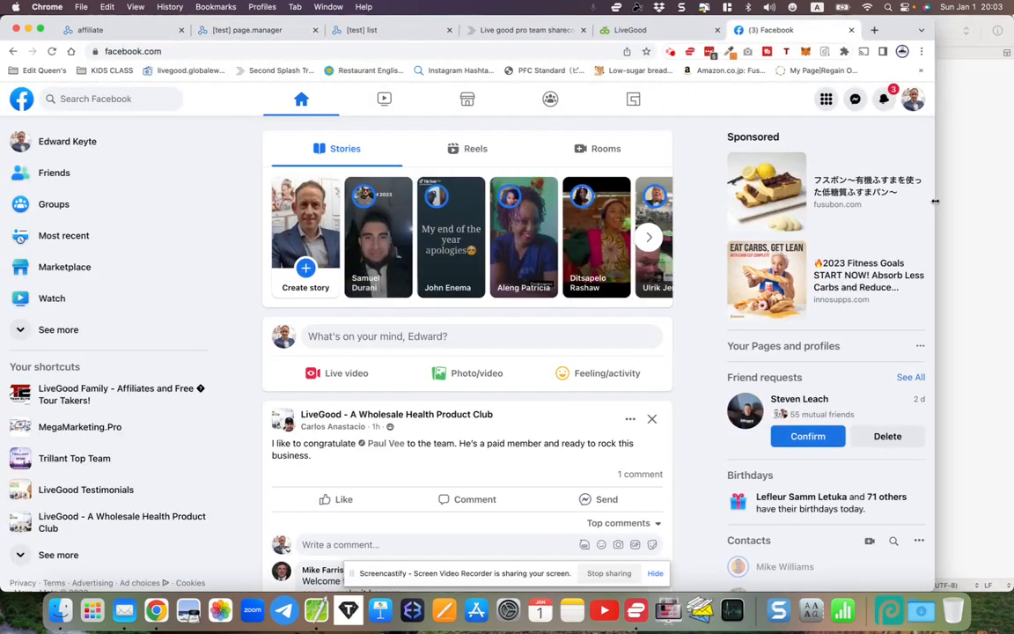
{"action": "left_click", "coordinate": [19, 142]}
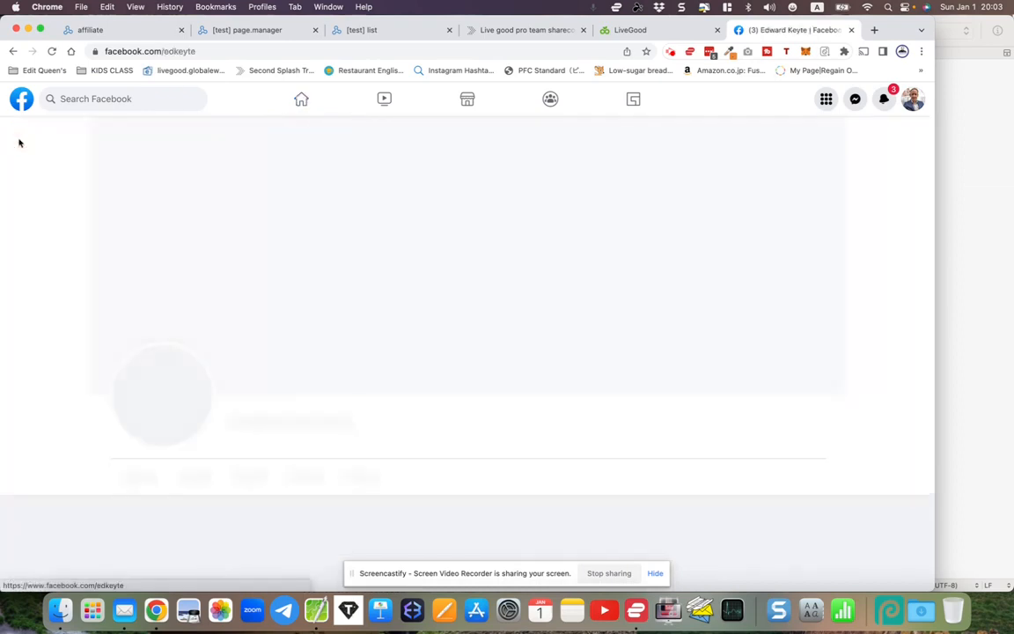
{"action": "left_click", "coordinate": [158, 444]}
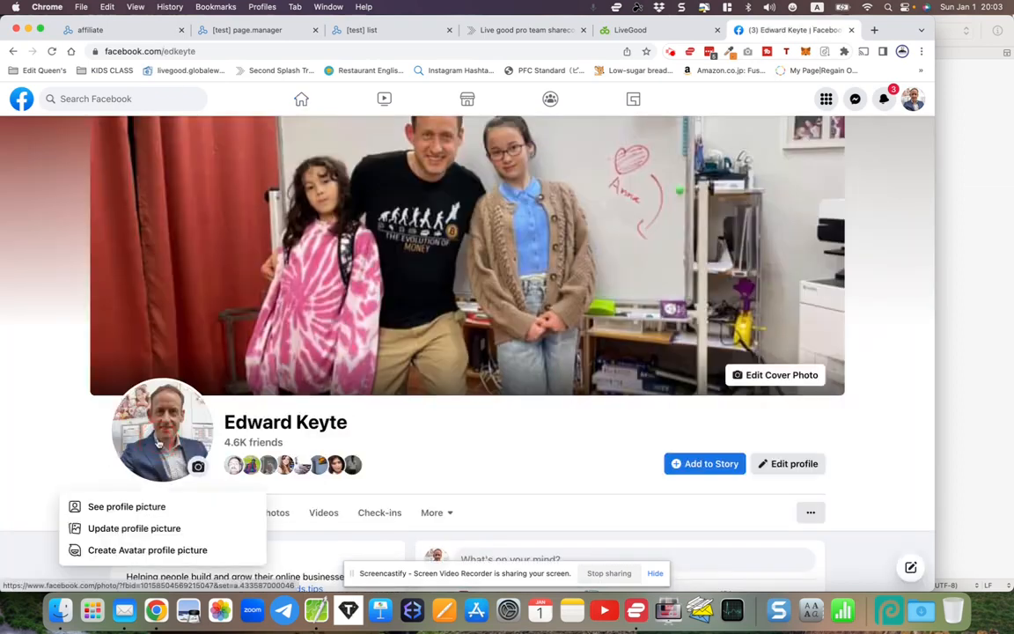
{"action": "left_click", "coordinate": [118, 507]}
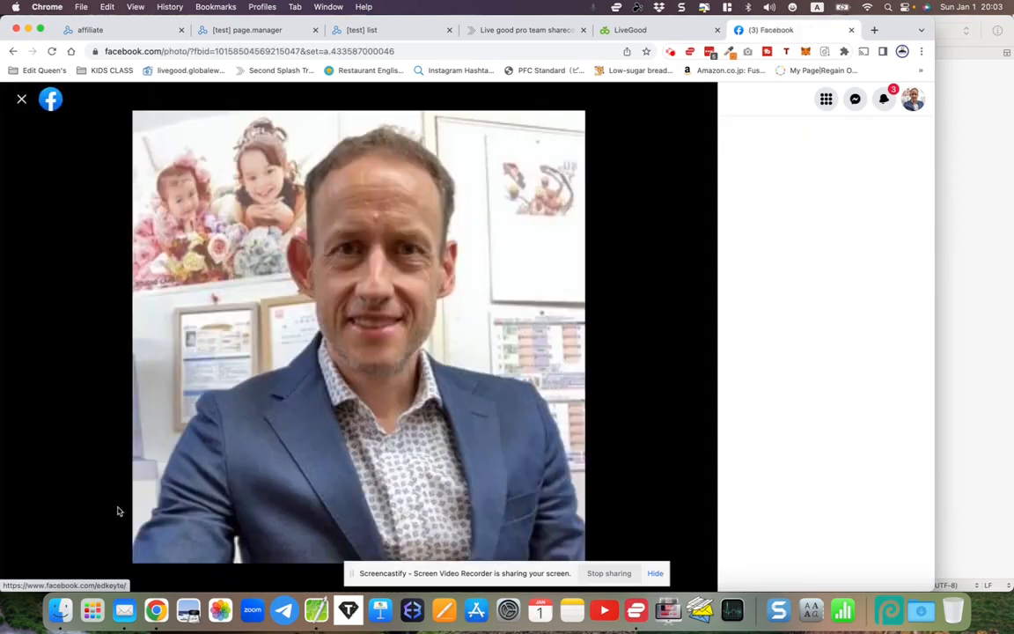
- Save the profile photo to the Desktop as a JPEG, then return to the LeadsLeap affiliate tab
{"action": "right_click", "coordinate": [275, 343]}
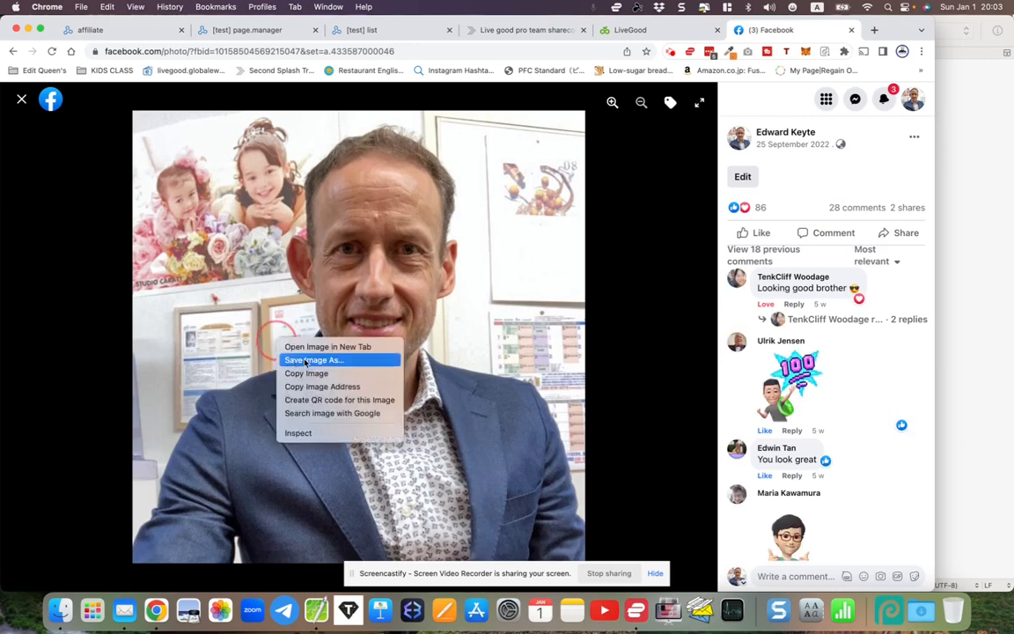
{"action": "left_click", "coordinate": [308, 360]}
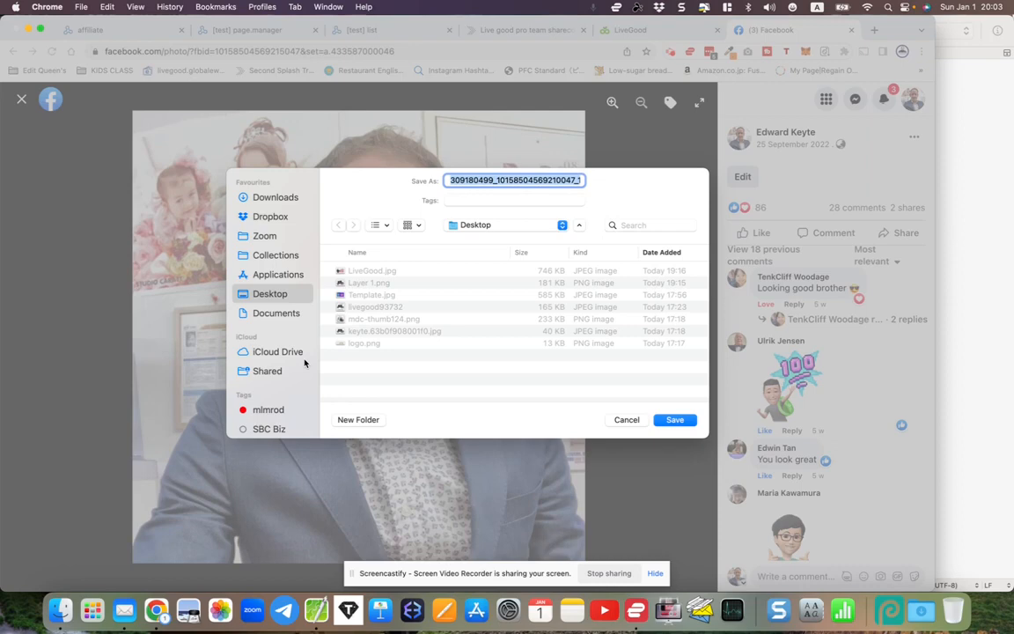
{"action": "type", "text": "edward"}
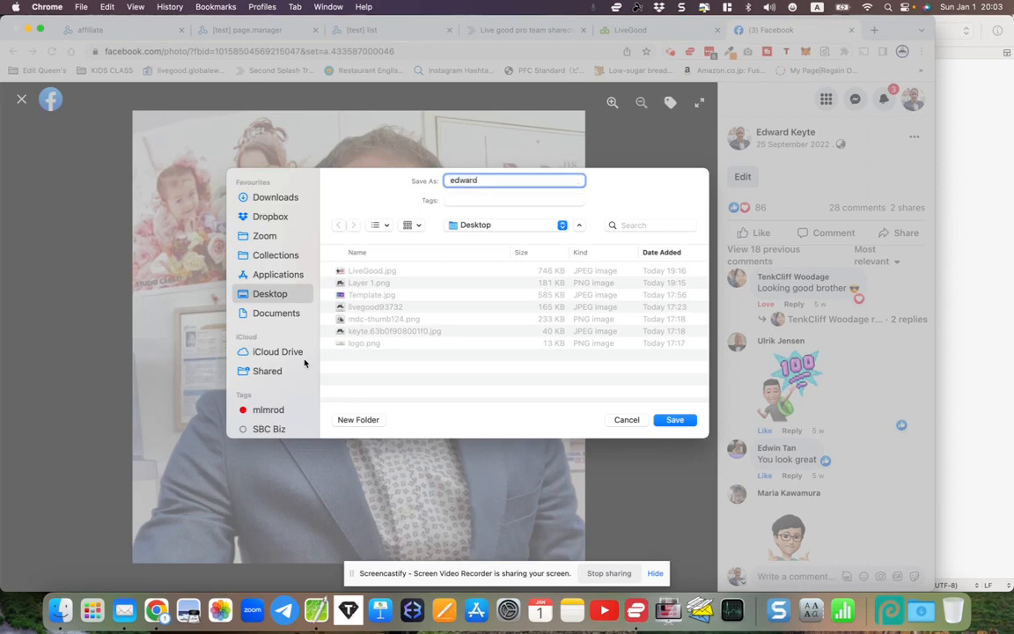
{"action": "key", "text": "Return"}
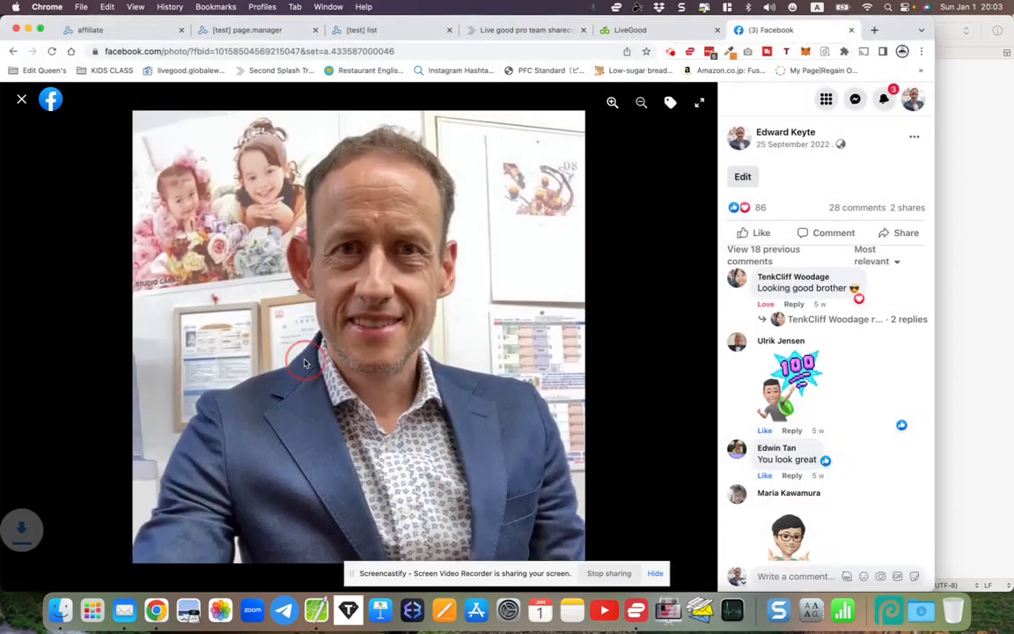
{"action": "left_click", "coordinate": [84, 518]}
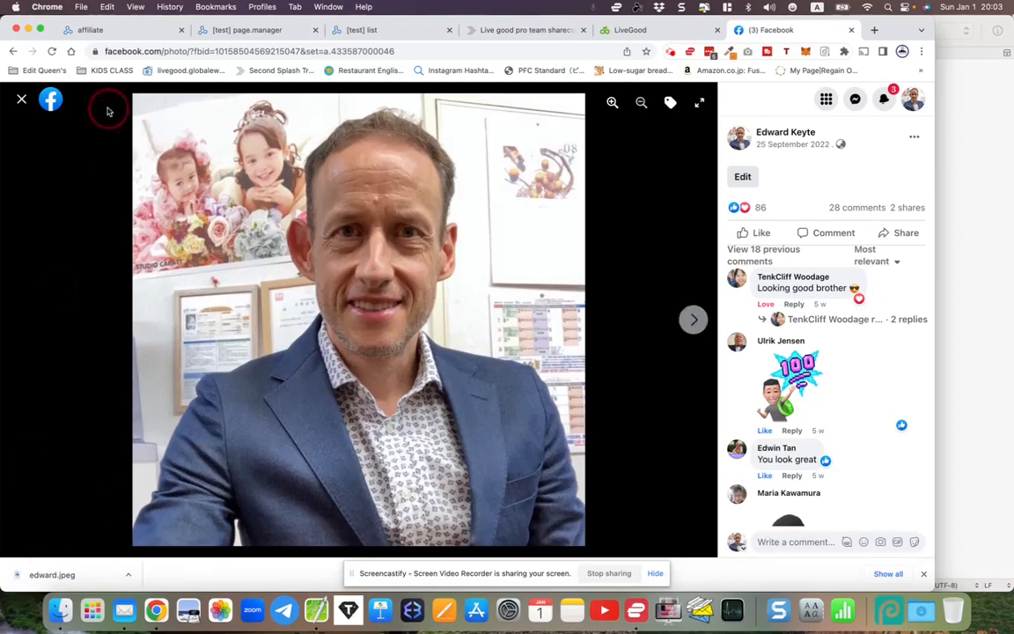
{"action": "left_click", "coordinate": [118, 31]}
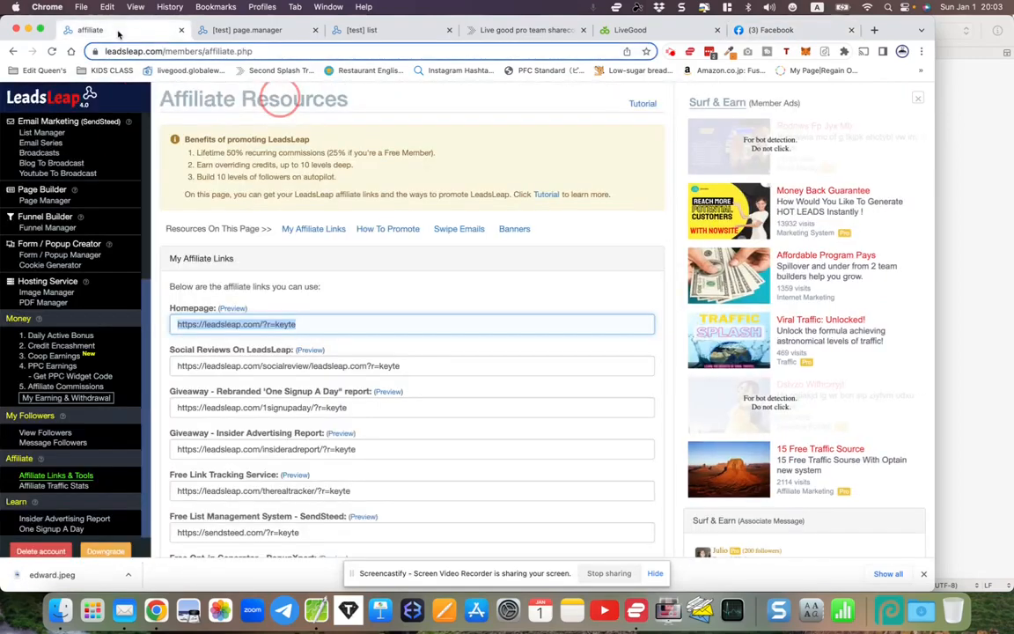
- Open Hosting Service > Image Manager from the LeadsLeap Dashboard to see the 197 stored images
{"action": "scroll", "coordinate": [79, 201], "scroll_direction": "up", "scroll_amount": 5}
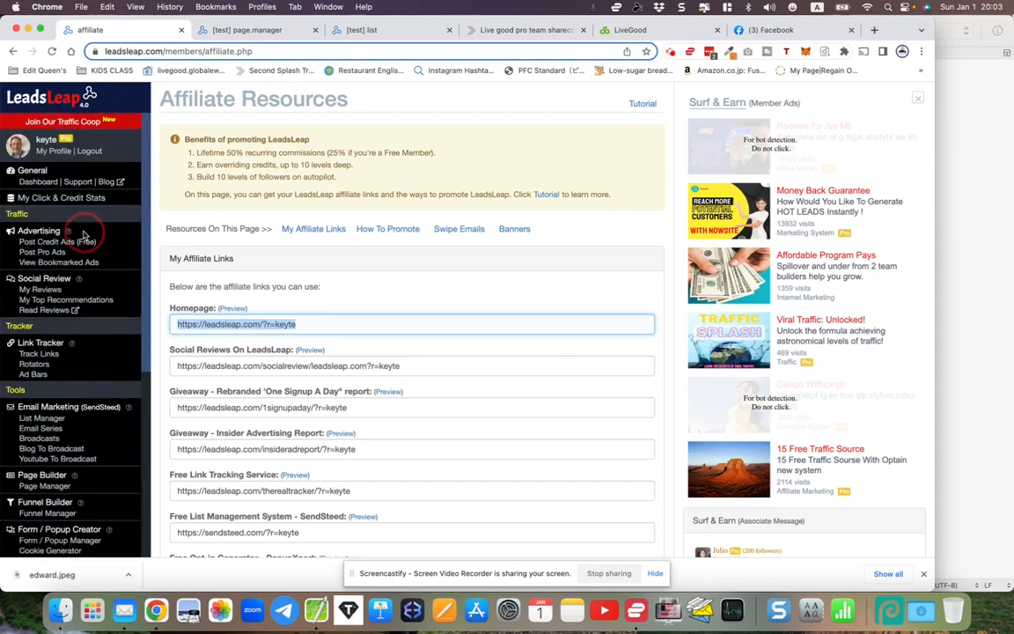
{"action": "left_click", "coordinate": [34, 179]}
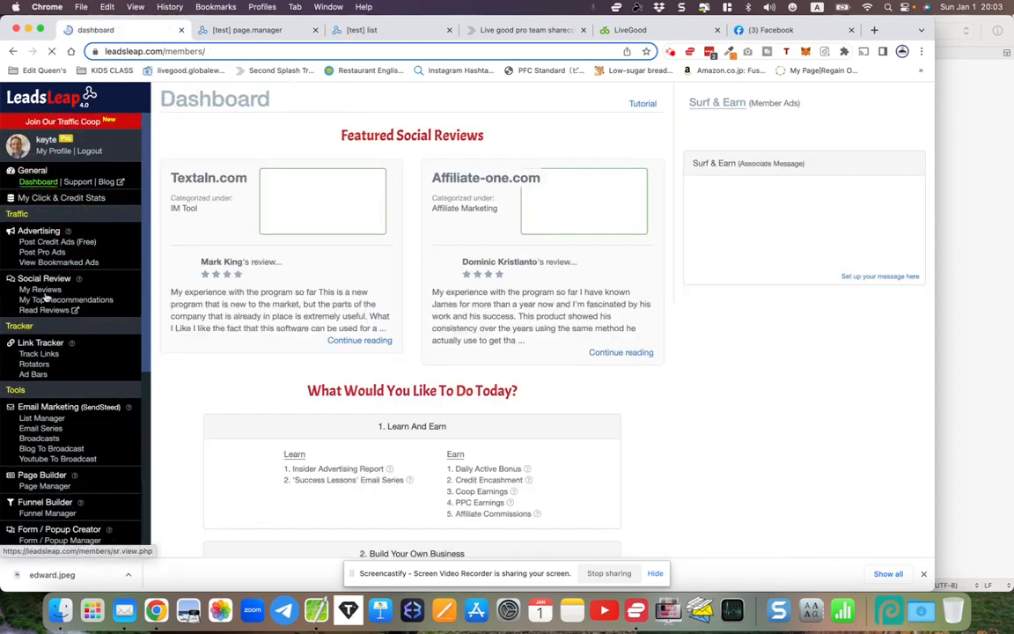
{"action": "scroll", "coordinate": [42, 295], "scroll_direction": "down", "scroll_amount": 3}
{"action": "scroll", "coordinate": [41, 294], "scroll_direction": "down", "scroll_amount": 3}
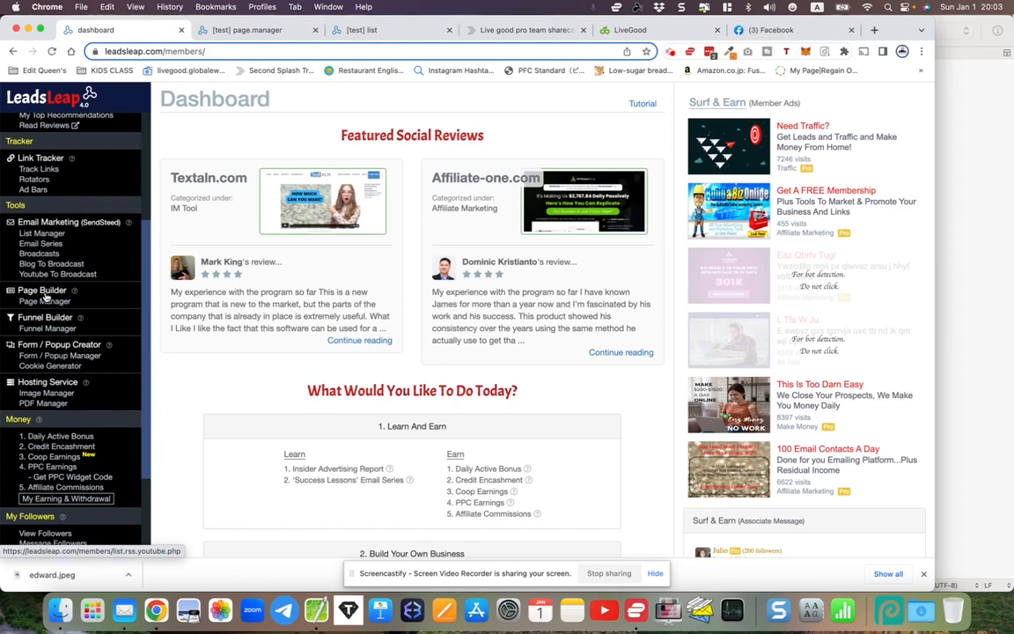
{"action": "scroll", "coordinate": [44, 293], "scroll_direction": "down", "scroll_amount": 3}
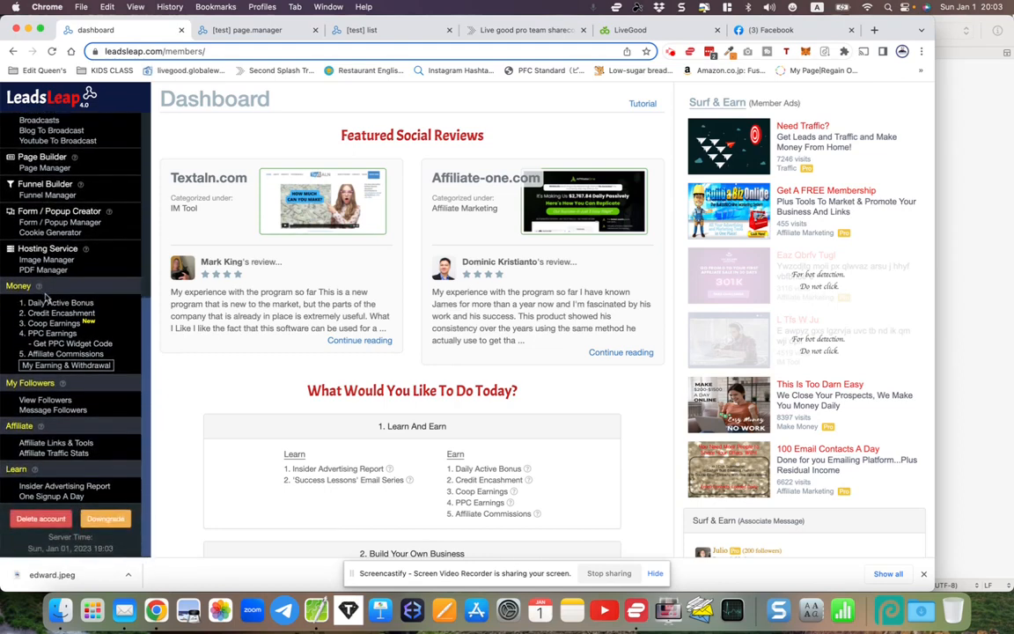
{"action": "scroll", "coordinate": [46, 300], "scroll_direction": "up", "scroll_amount": 2}
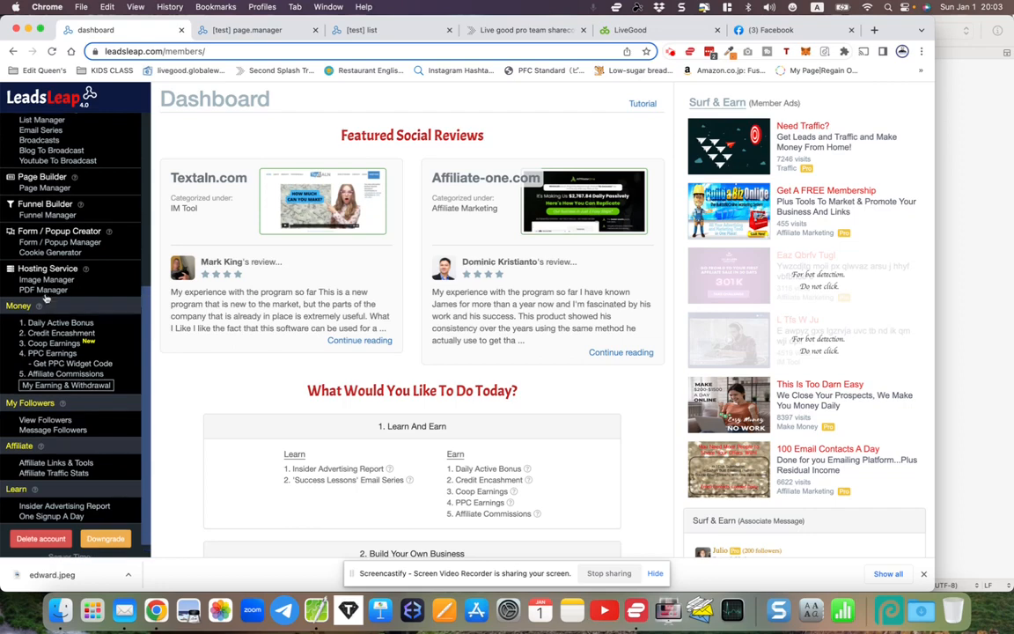
{"action": "left_click_drag", "start_coordinate": [18, 267], "coordinate": [79, 268]}
{"action": "left_click", "coordinate": [48, 279]}
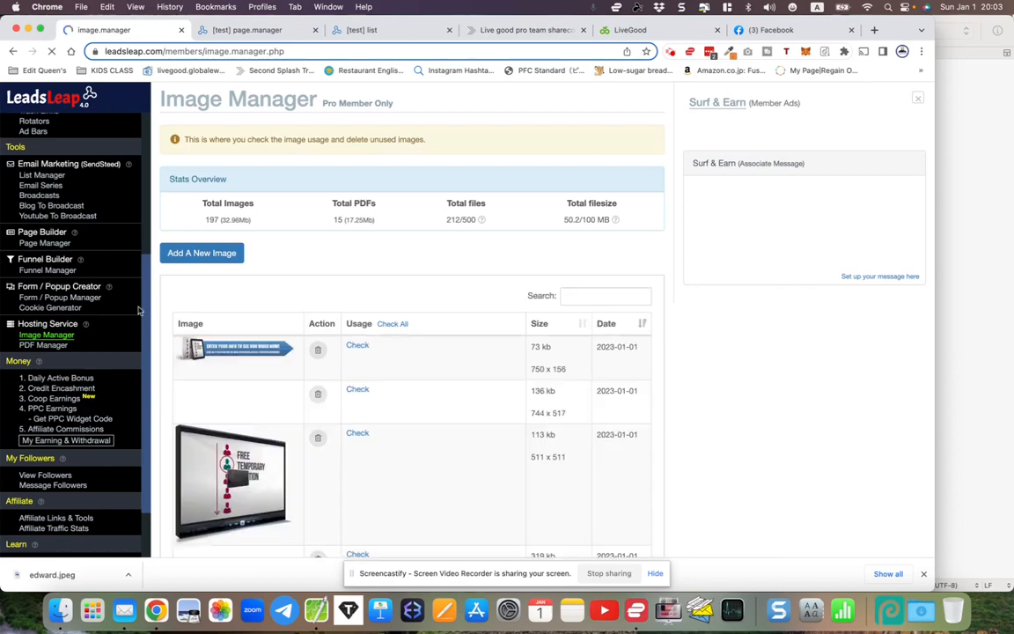
{"action": "scroll", "coordinate": [220, 339], "scroll_direction": "down", "scroll_amount": 10}
{"action": "scroll", "coordinate": [220, 339], "scroll_direction": "up", "scroll_amount": 10}
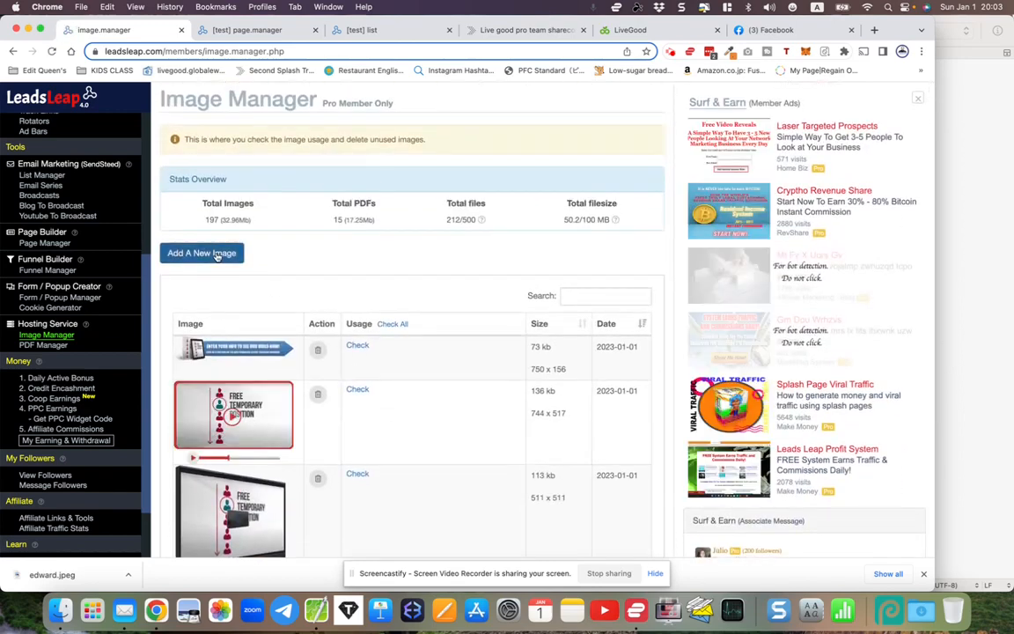
- Upload the saved profile photo JPEG through Add A New Image and refresh the manager to 198 images
{"action": "left_click", "coordinate": [212, 253]}
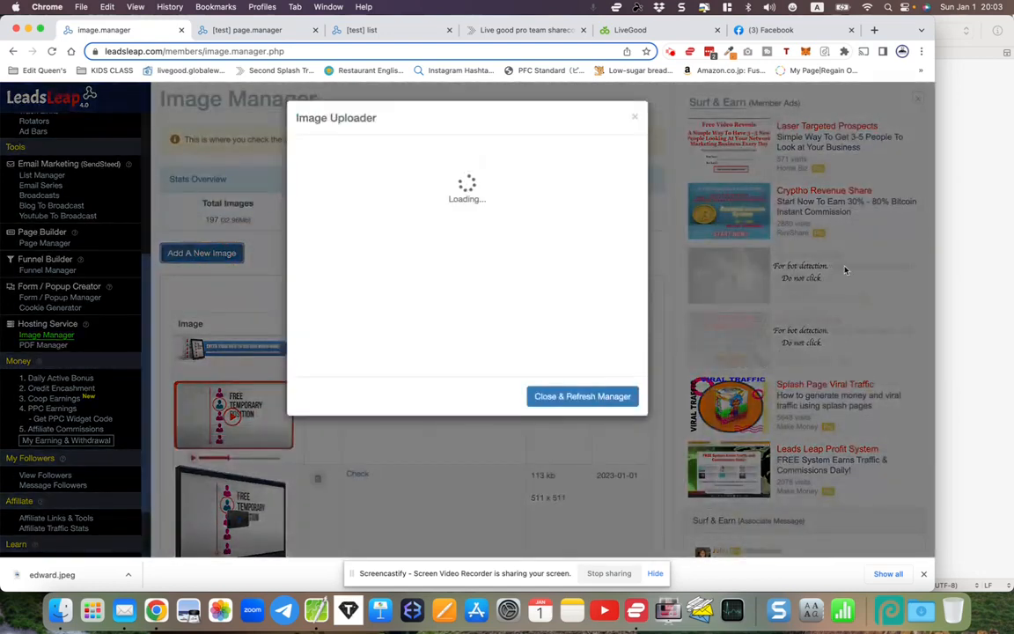
{"action": "left_click", "coordinate": [351, 187]}
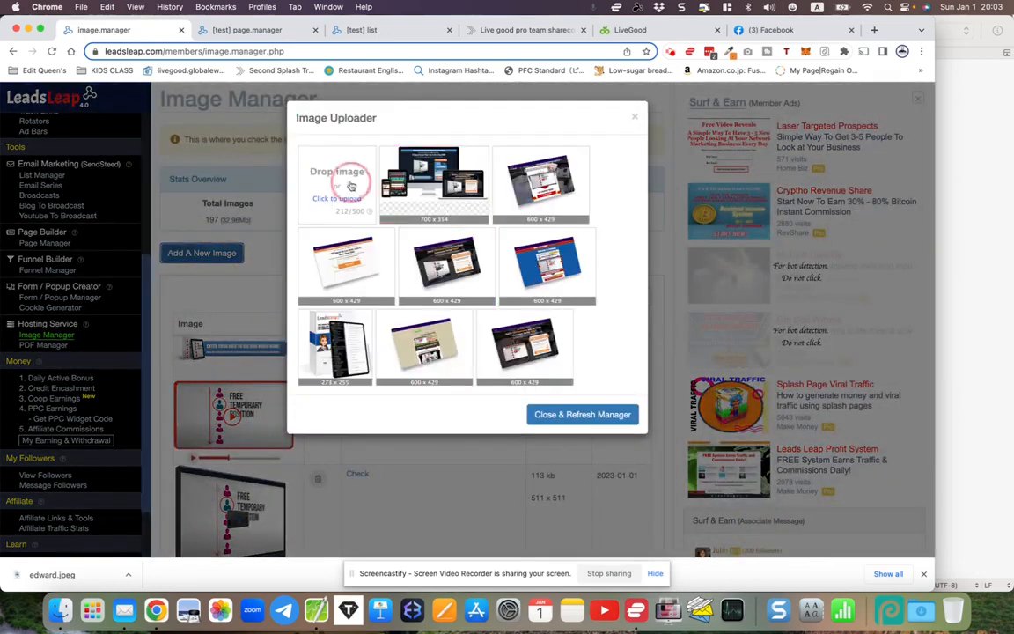
{"action": "left_click", "coordinate": [364, 222]}
{"action": "double_click", "coordinate": [364, 222]}
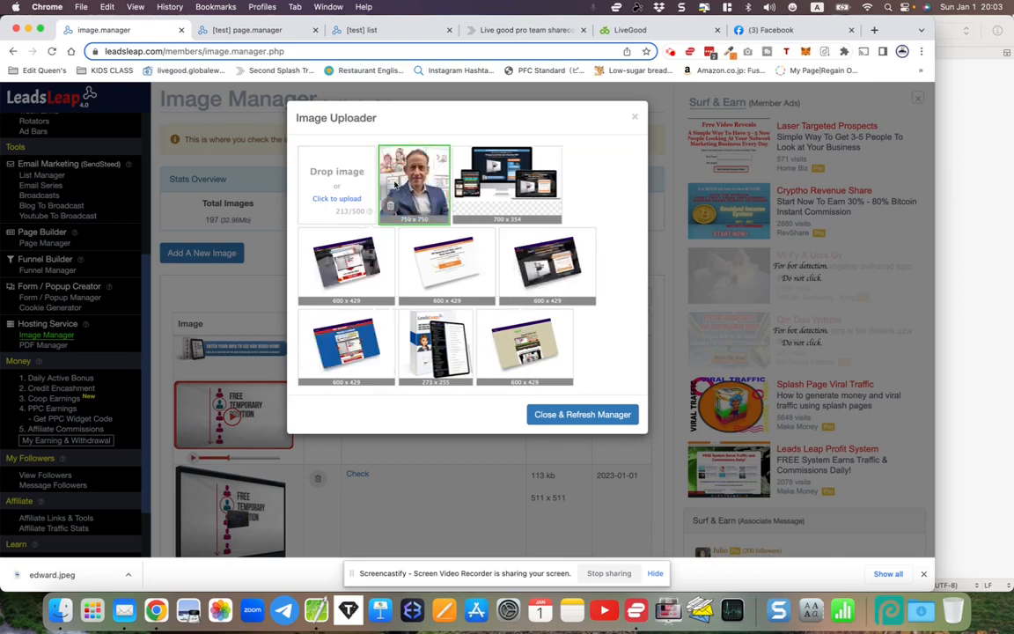
{"action": "left_click", "coordinate": [587, 415]}
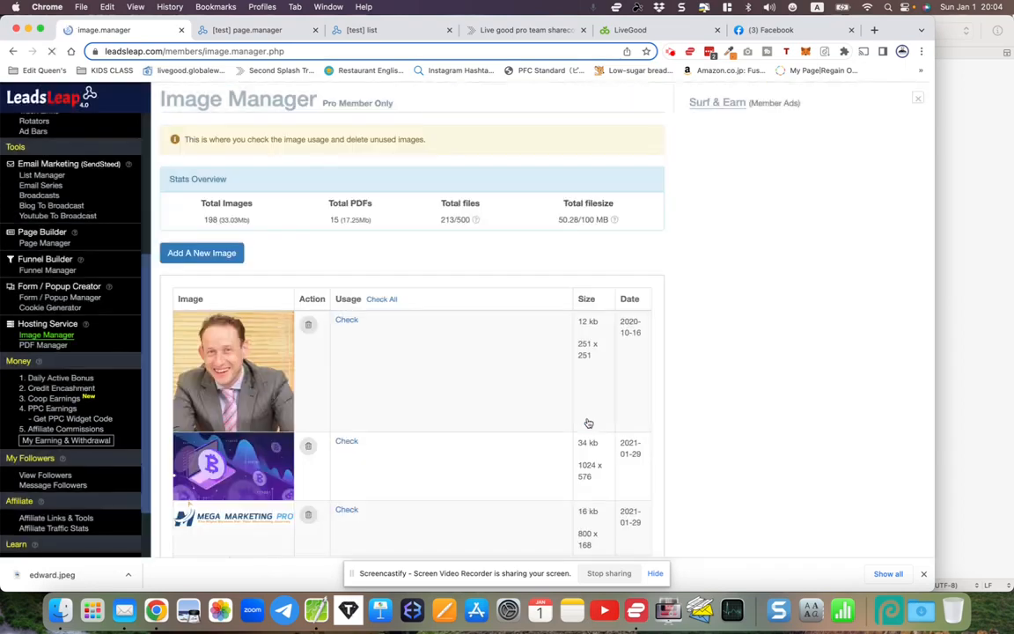
{"action": "scroll", "coordinate": [403, 389], "scroll_direction": "down", "scroll_amount": 15}
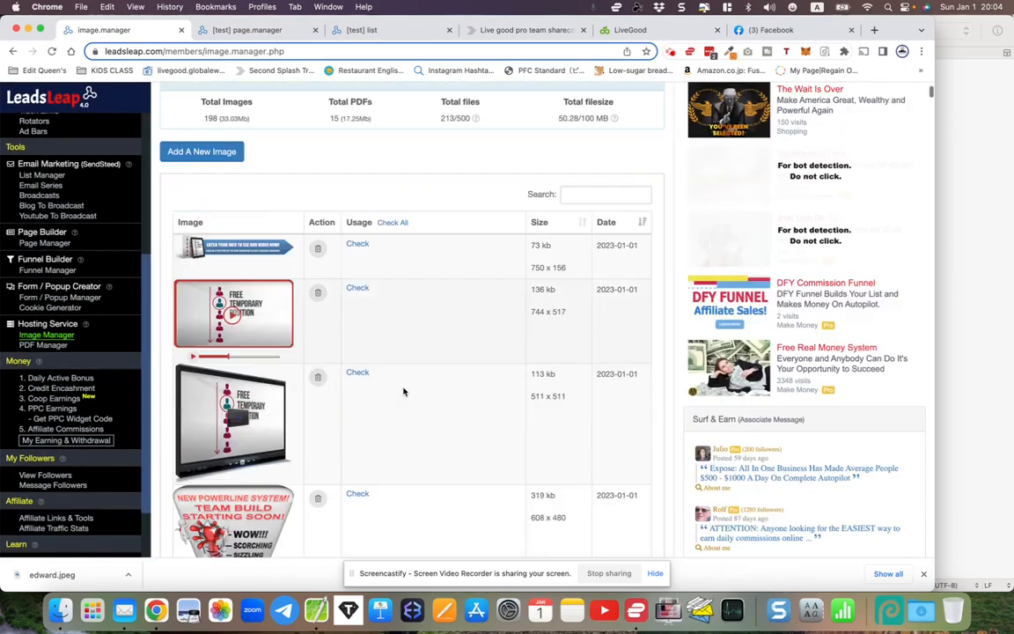
{"action": "scroll", "coordinate": [403, 391], "scroll_direction": "up", "scroll_amount": 10}
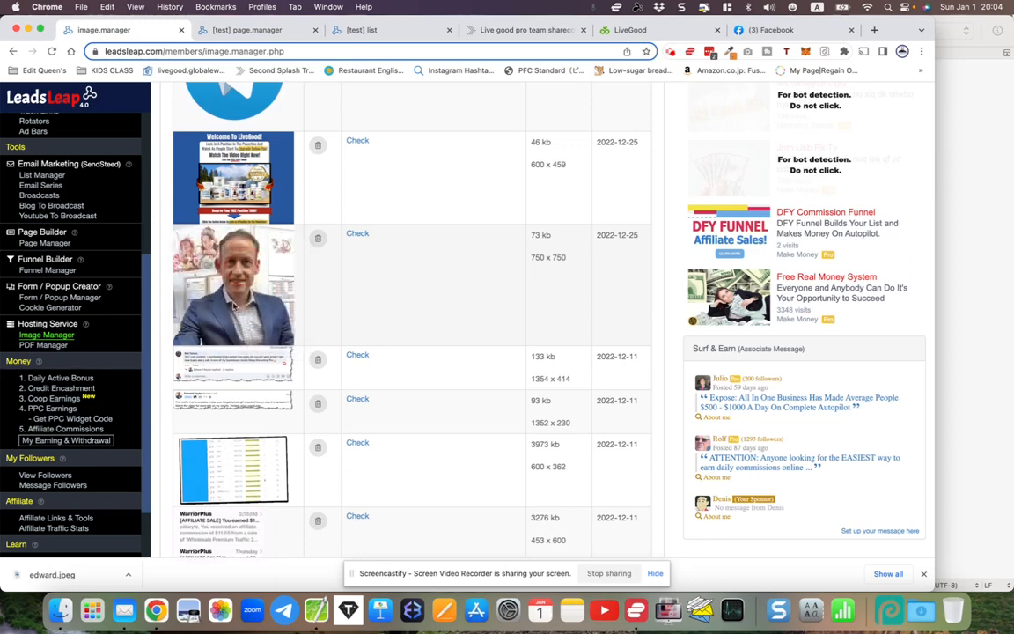
- Copy the uploaded photo's image address and return to the share-code import form
{"action": "right_click", "coordinate": [227, 286]}
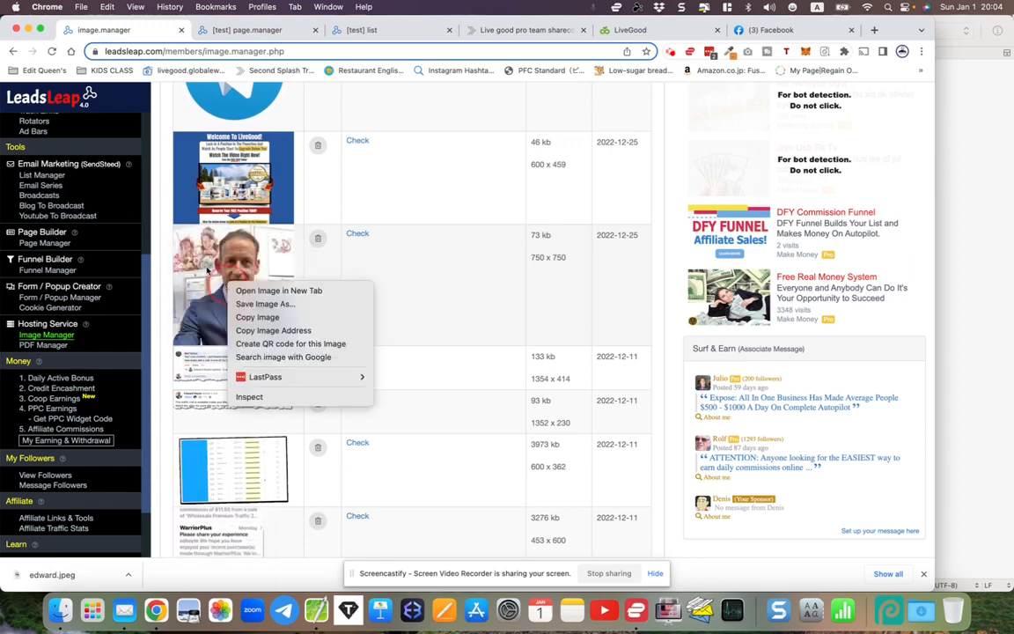
{"action": "right_click", "coordinate": [208, 271]}
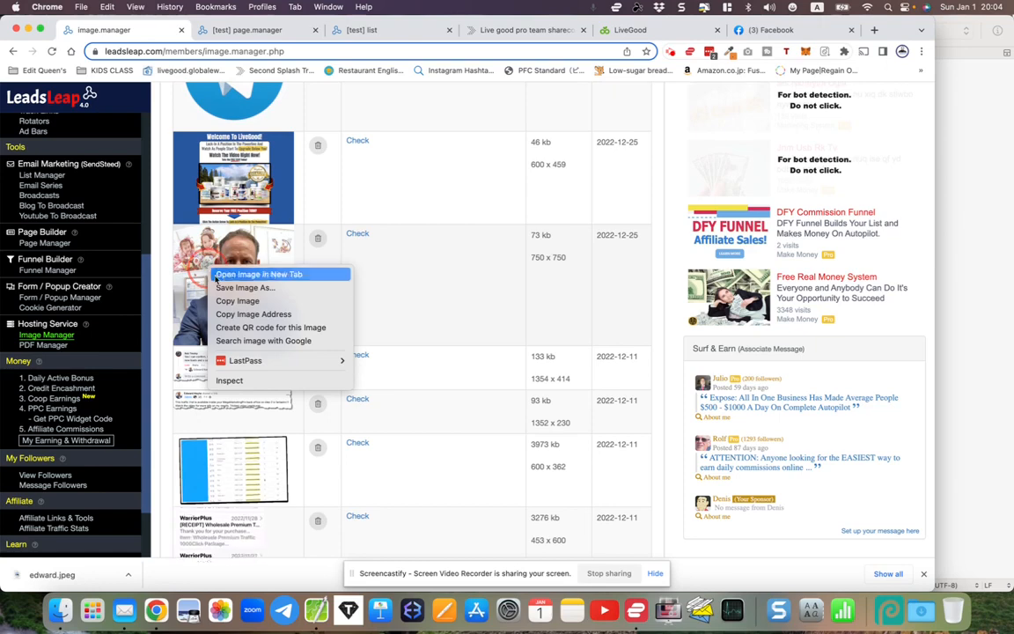
{"action": "left_click", "coordinate": [237, 314]}
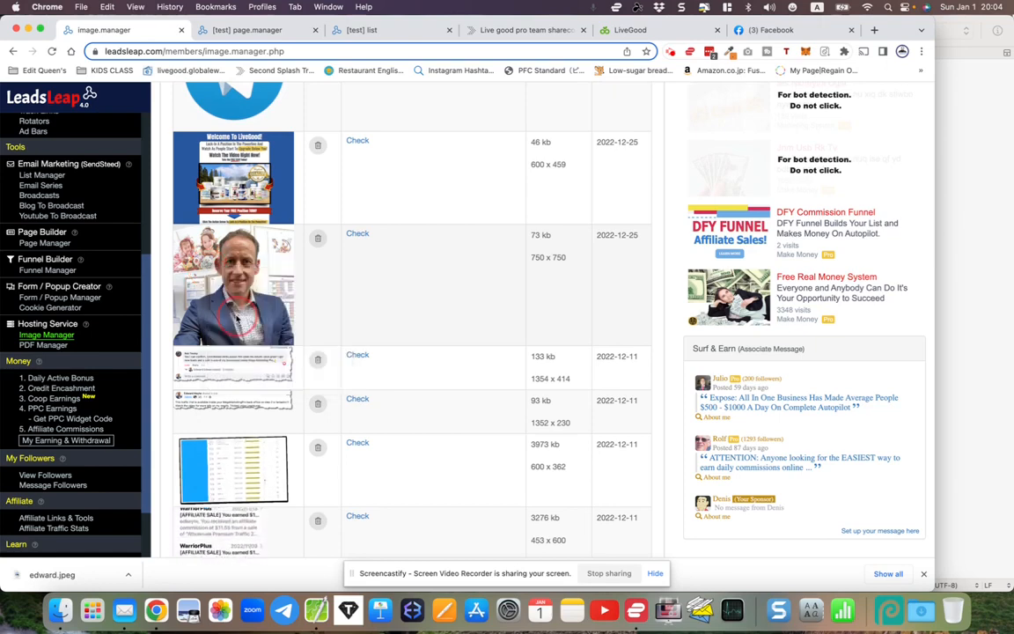
{"action": "left_click", "coordinate": [513, 85]}
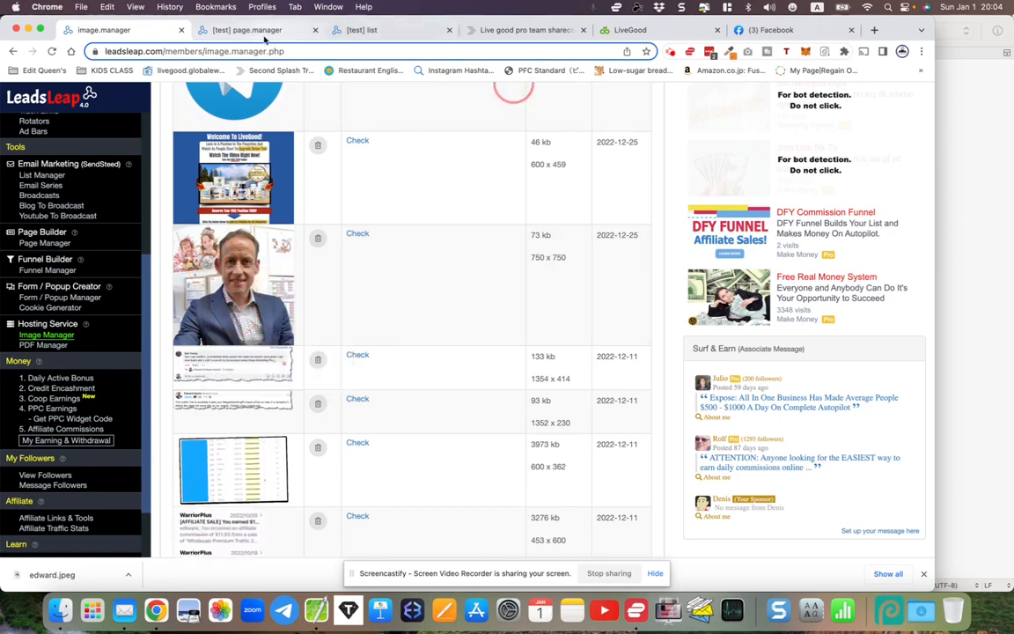
{"action": "left_click", "coordinate": [291, 30]}
- Paste the photo address into the picture URL field and enter the owner's name
{"action": "right_click", "coordinate": [355, 400]}
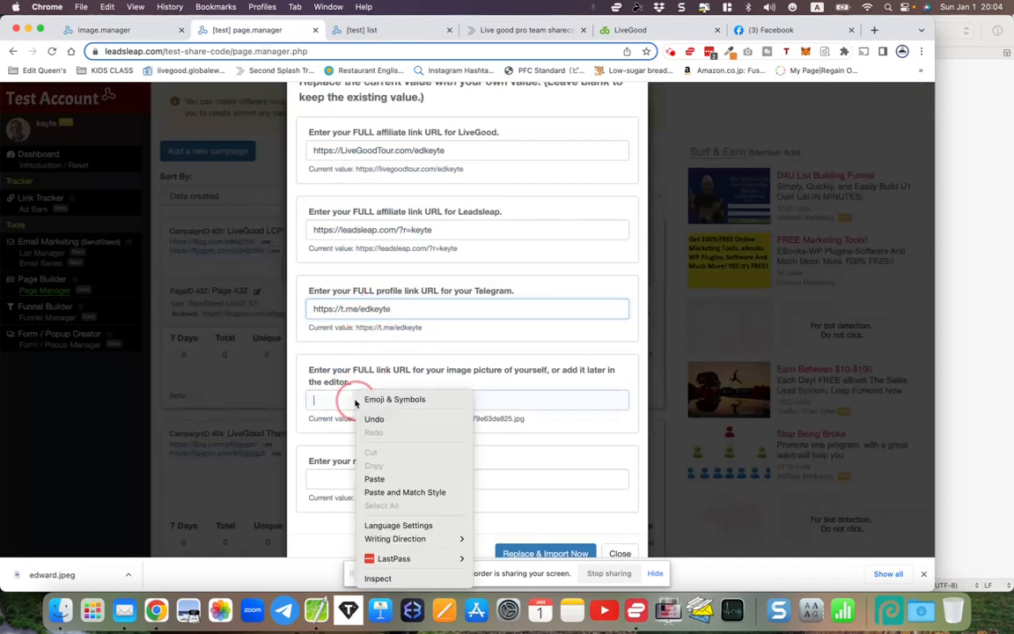
{"action": "left_click", "coordinate": [378, 478]}
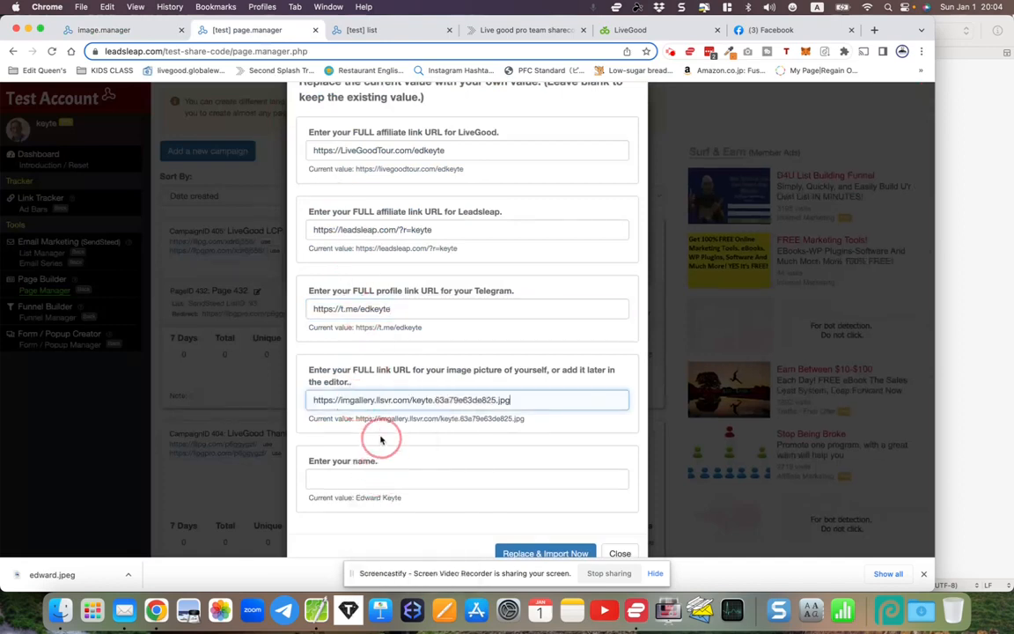
{"action": "left_click_drag", "start_coordinate": [326, 398], "coordinate": [547, 398]}
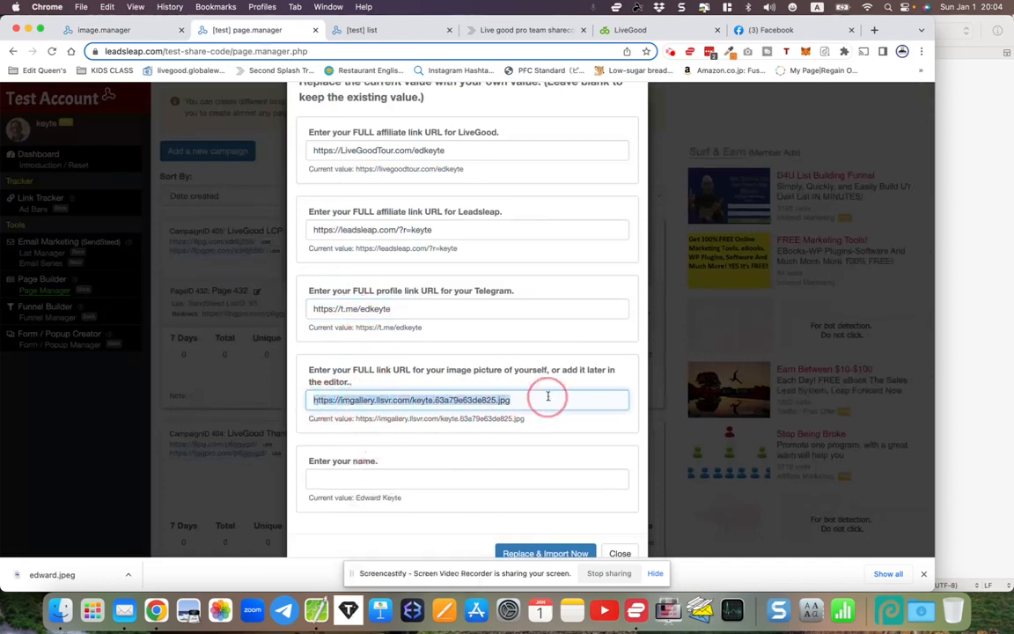
{"action": "scroll", "coordinate": [554, 396], "scroll_direction": "down", "scroll_amount": 2}
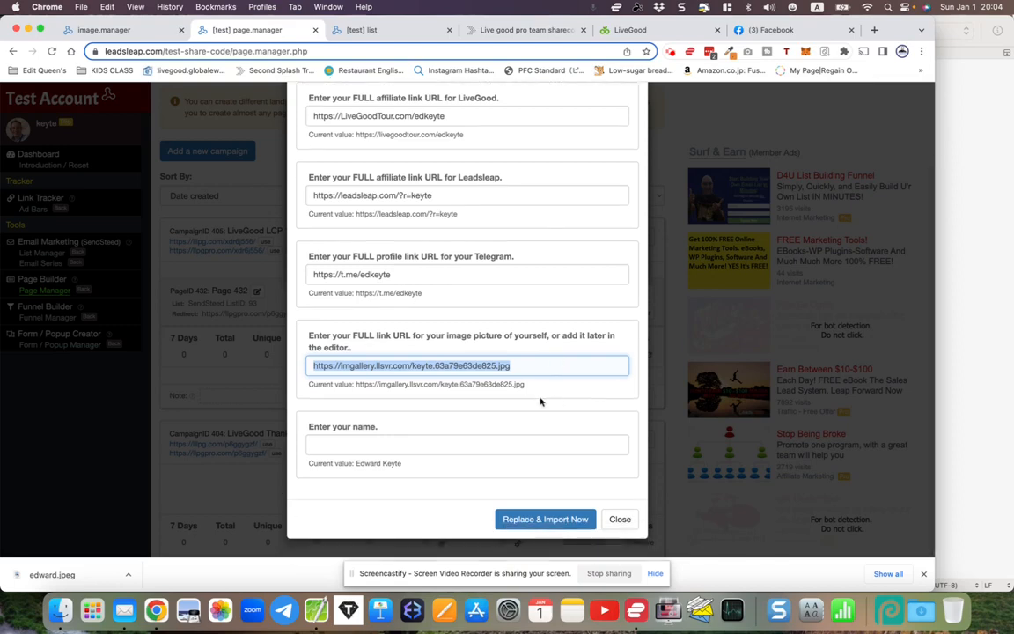
{"action": "left_click", "coordinate": [337, 444]}
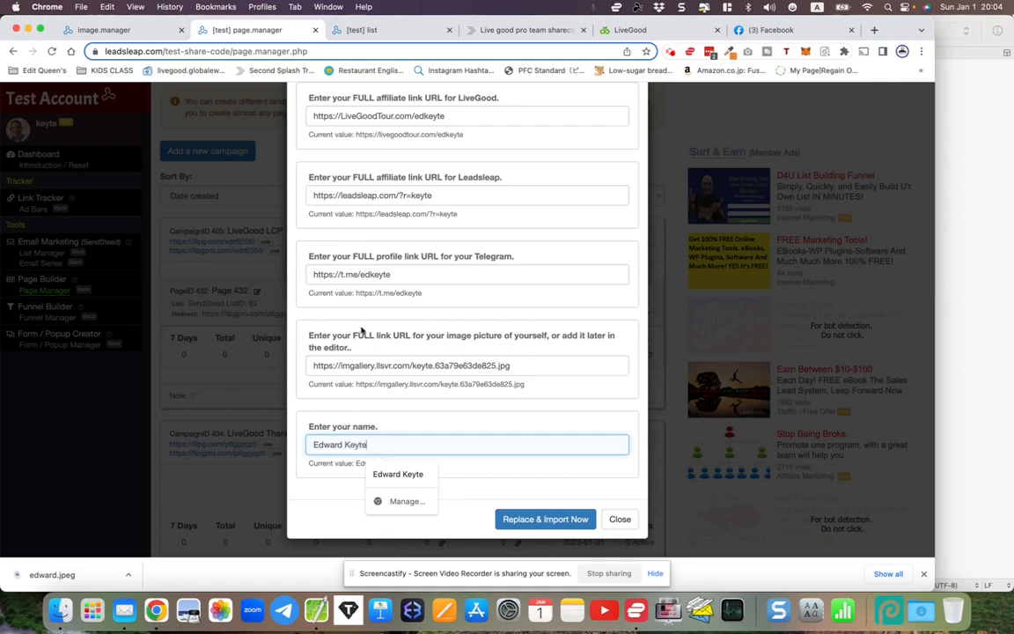
- Run Replace & Import Now and confirm it, importing the share code as Page 433
{"action": "scroll", "coordinate": [361, 330], "scroll_direction": "up", "scroll_amount": 5}
{"action": "scroll", "coordinate": [361, 330], "scroll_direction": "down", "scroll_amount": 3}
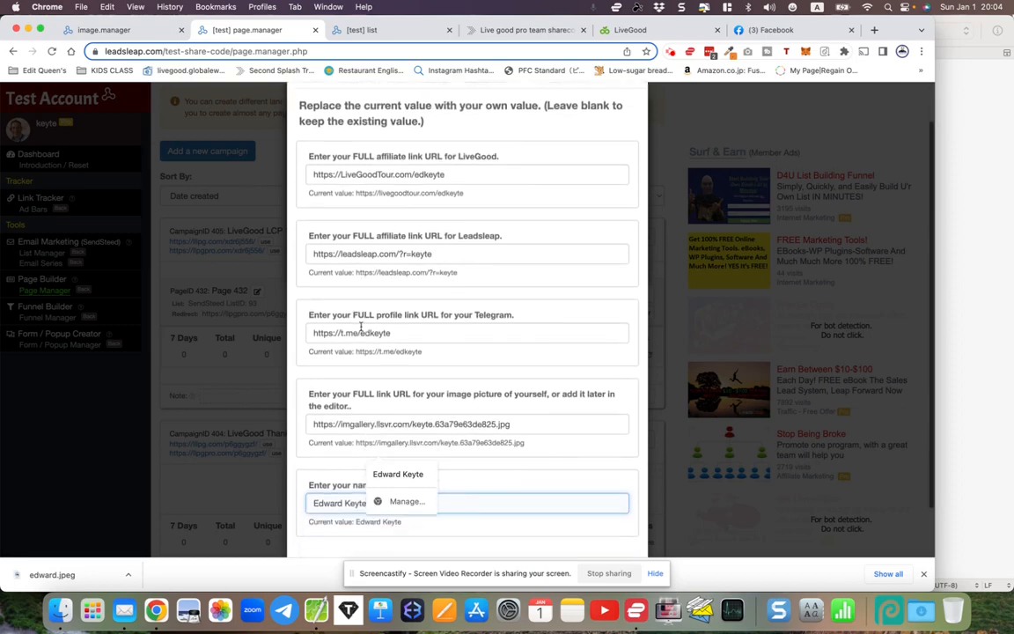
{"action": "scroll", "coordinate": [361, 328], "scroll_direction": "up", "scroll_amount": 2}
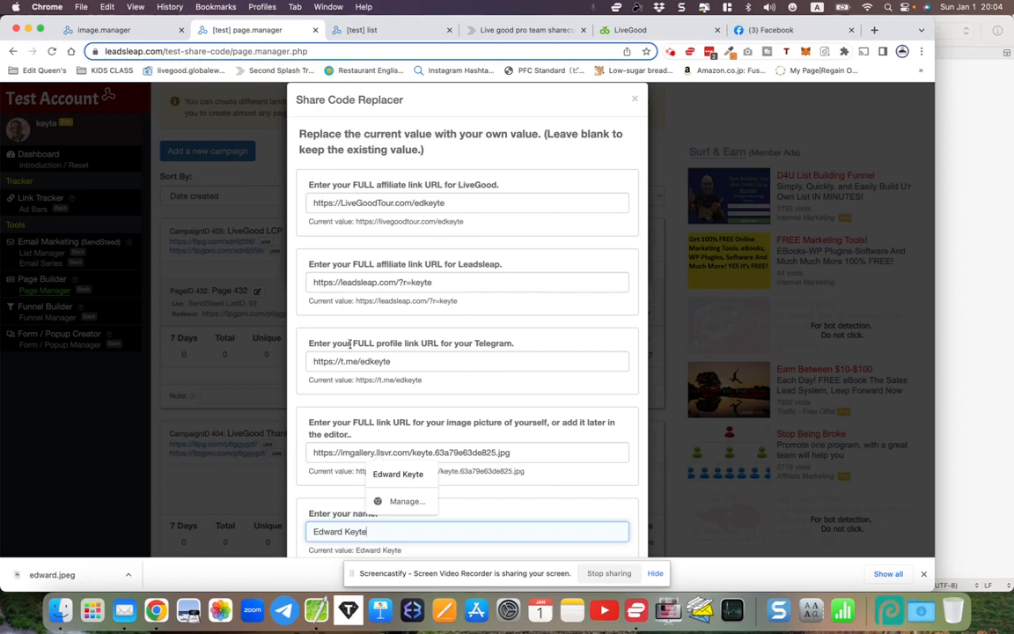
{"action": "scroll", "coordinate": [445, 376], "scroll_direction": "down", "scroll_amount": 5}
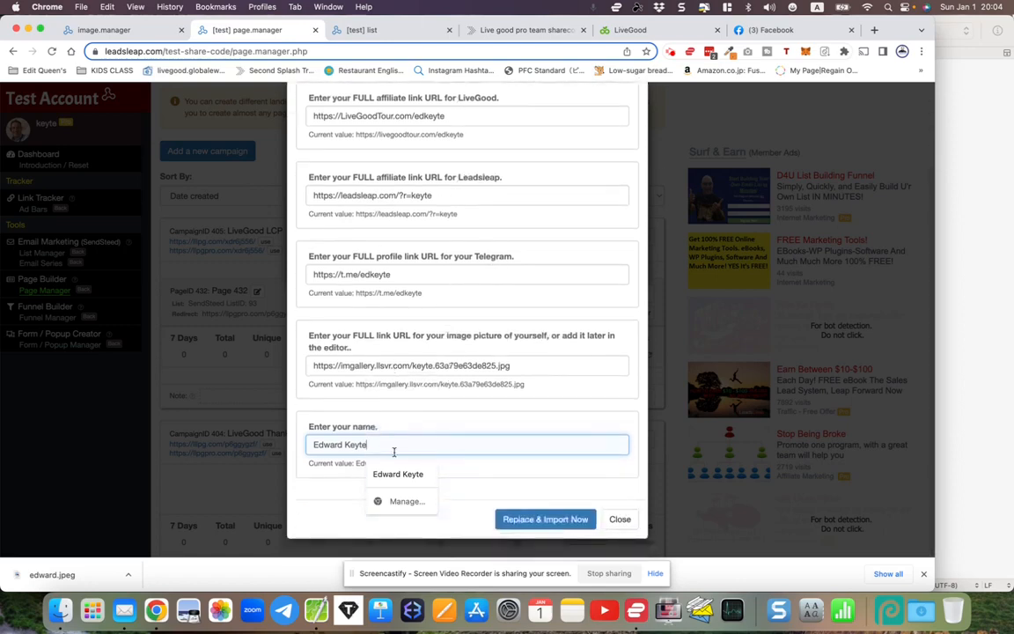
{"action": "left_click", "coordinate": [522, 495]}
{"action": "left_click", "coordinate": [518, 518]}
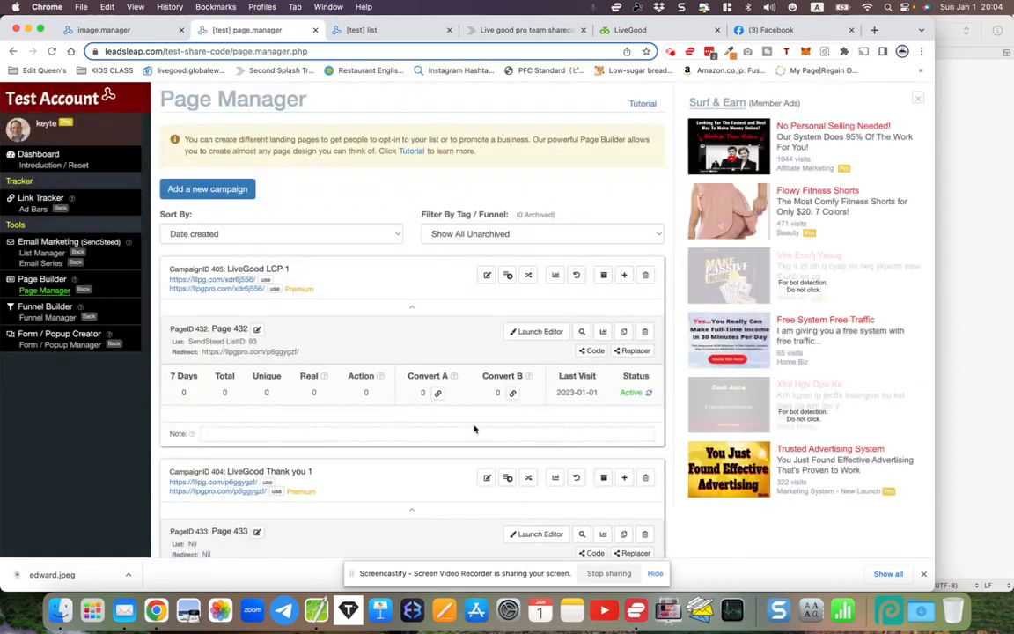
{"action": "scroll", "coordinate": [474, 430], "scroll_direction": "down", "scroll_amount": 2}
{"action": "scroll", "coordinate": [474, 430], "scroll_direction": "up", "scroll_amount": 2}
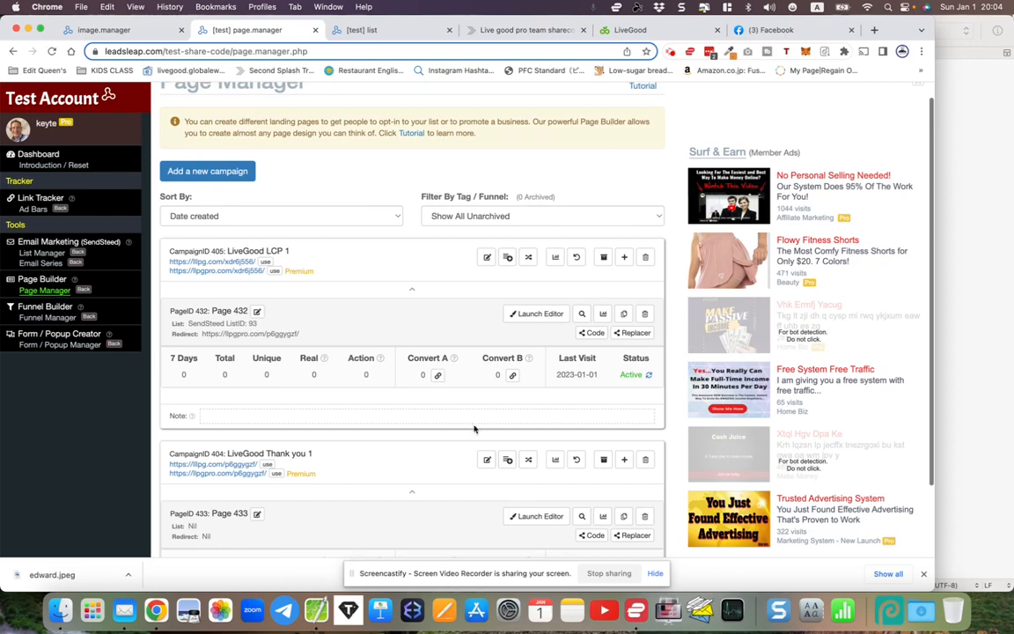
{"action": "scroll", "coordinate": [474, 429], "scroll_direction": "down", "scroll_amount": 2}
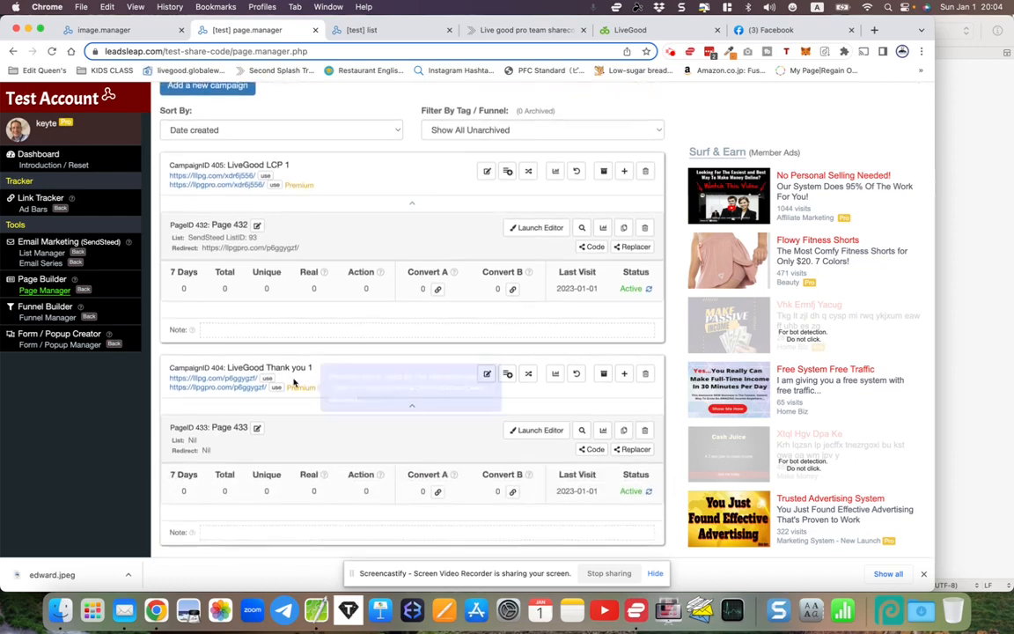
- Open Page 433 in the page builder, dismiss the compatibility alert, and select the personal photo
{"action": "left_click", "coordinate": [536, 431]}
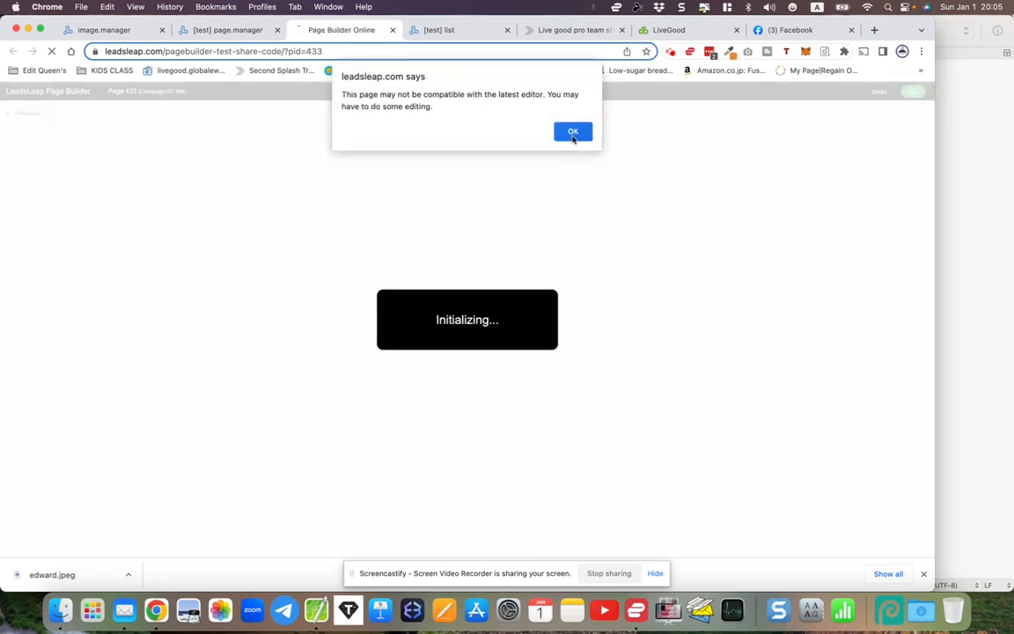
{"action": "left_click", "coordinate": [571, 130]}
{"action": "scroll", "coordinate": [623, 401], "scroll_direction": "down", "scroll_amount": 1}
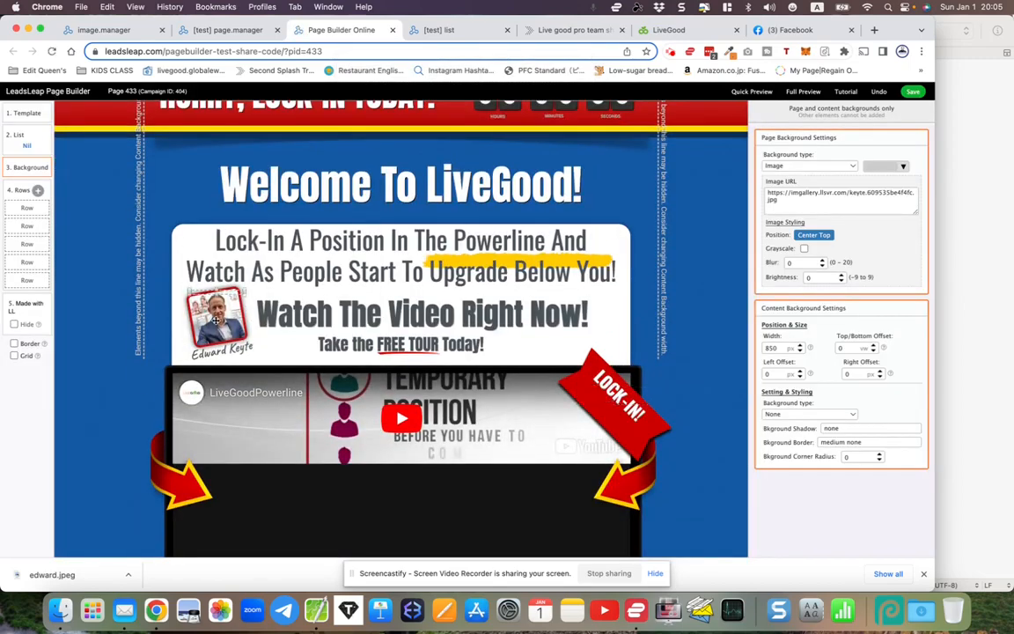
{"action": "scroll", "coordinate": [376, 418], "scroll_direction": "up", "scroll_amount": 1}
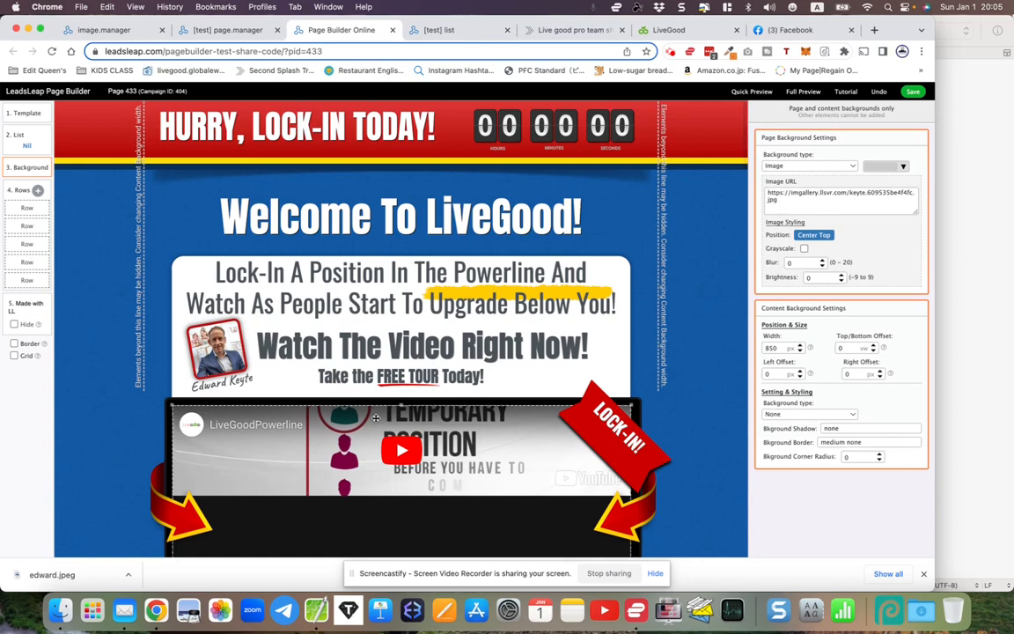
{"action": "scroll", "coordinate": [376, 418], "scroll_direction": "down", "scroll_amount": 3}
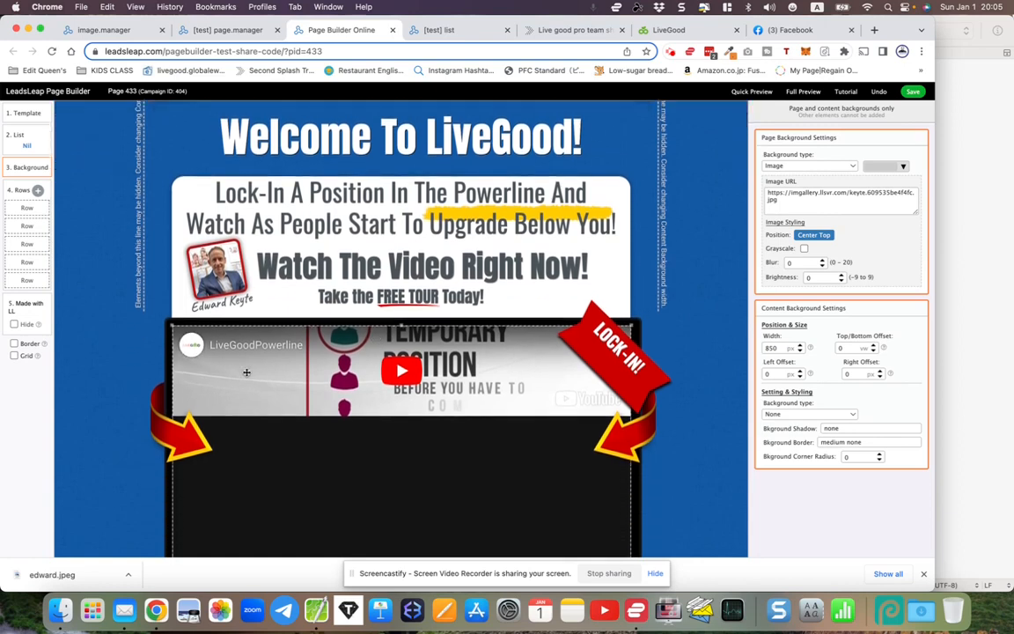
{"action": "left_click", "coordinate": [216, 293]}
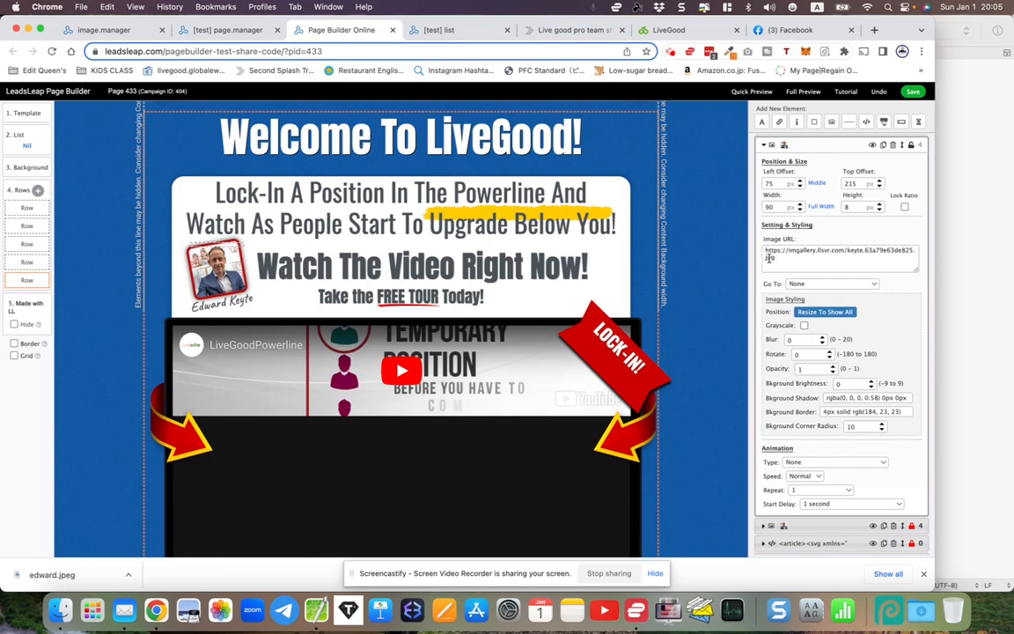
- Review the photo and share code sections of Page 433, then close the editor
{"action": "scroll", "coordinate": [571, 328], "scroll_direction": "down", "scroll_amount": 10}
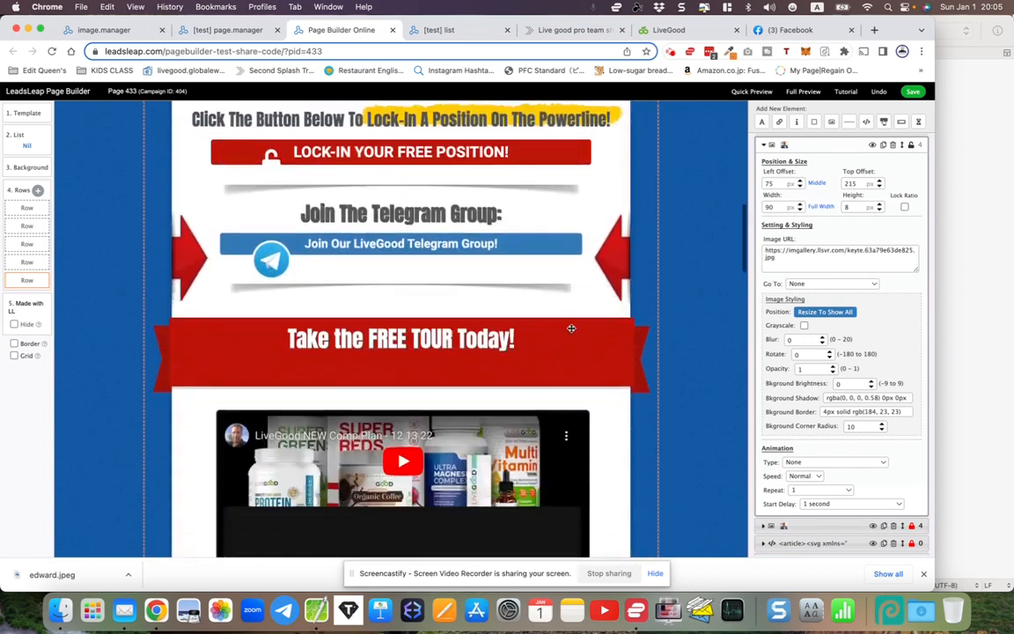
{"action": "scroll", "coordinate": [570, 328], "scroll_direction": "down", "scroll_amount": 3}
{"action": "scroll", "coordinate": [570, 329], "scroll_direction": "up", "scroll_amount": 6}
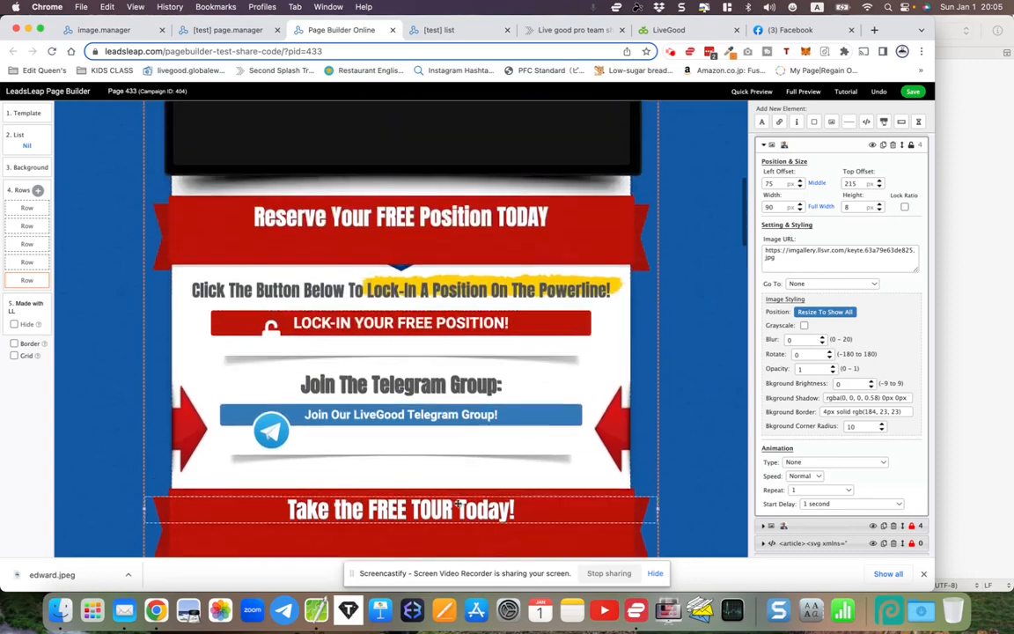
{"action": "scroll", "coordinate": [460, 416], "scroll_direction": "up", "scroll_amount": 4}
{"action": "scroll", "coordinate": [459, 416], "scroll_direction": "up", "scroll_amount": 2}
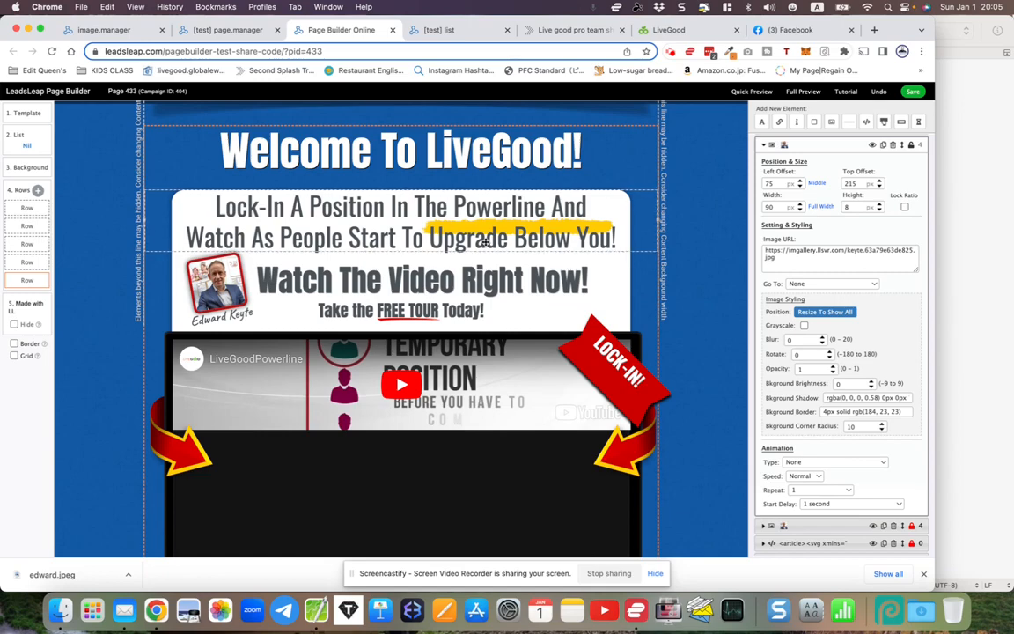
{"action": "scroll", "coordinate": [484, 241], "scroll_direction": "down", "scroll_amount": 15}
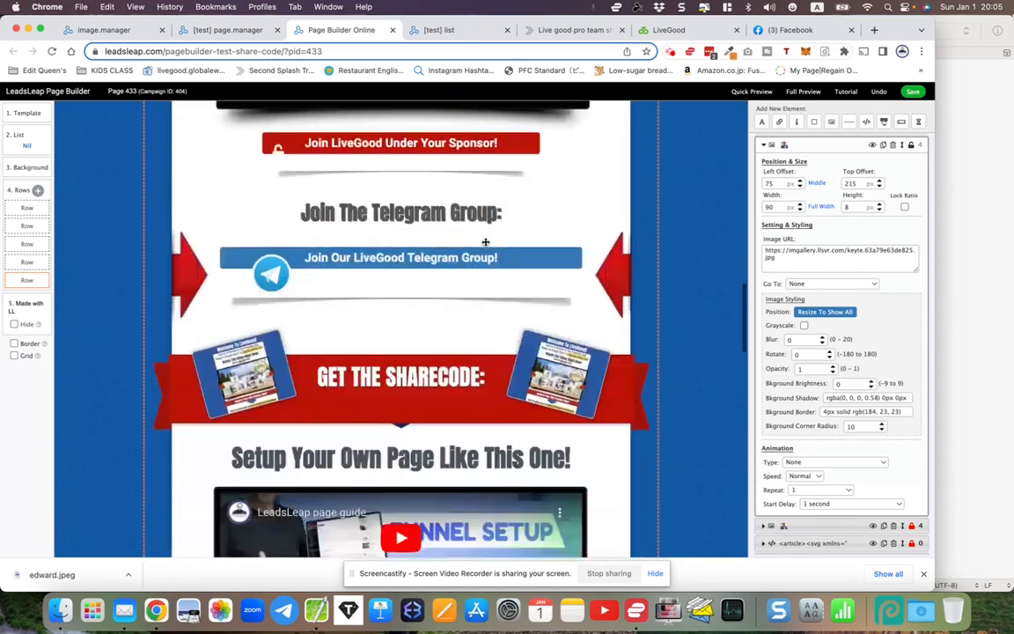
{"action": "scroll", "coordinate": [484, 241], "scroll_direction": "down", "scroll_amount": 15}
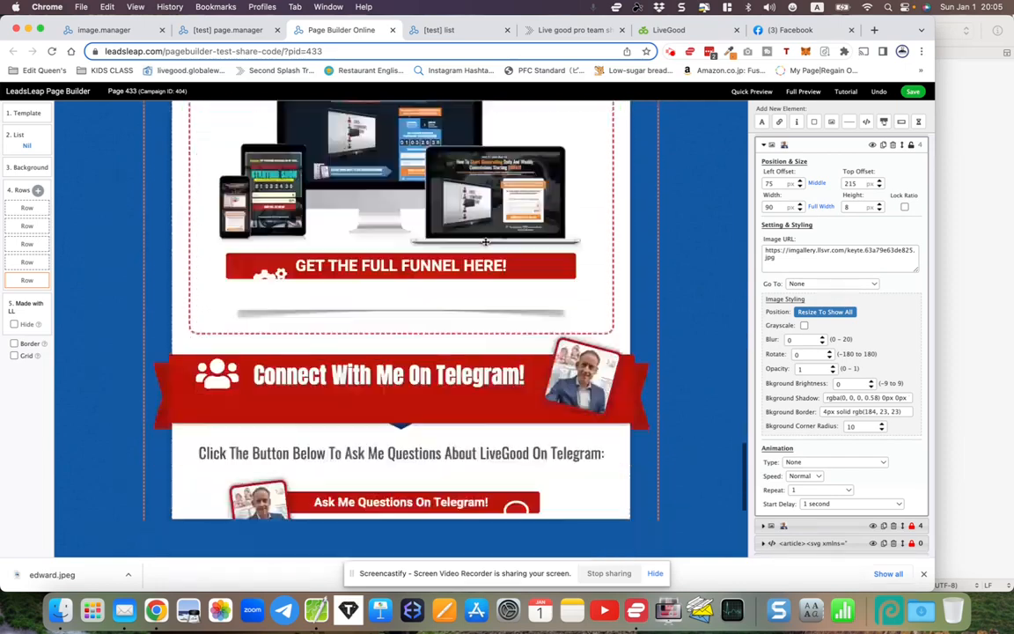
{"action": "scroll", "coordinate": [485, 242], "scroll_direction": "up", "scroll_amount": 10}
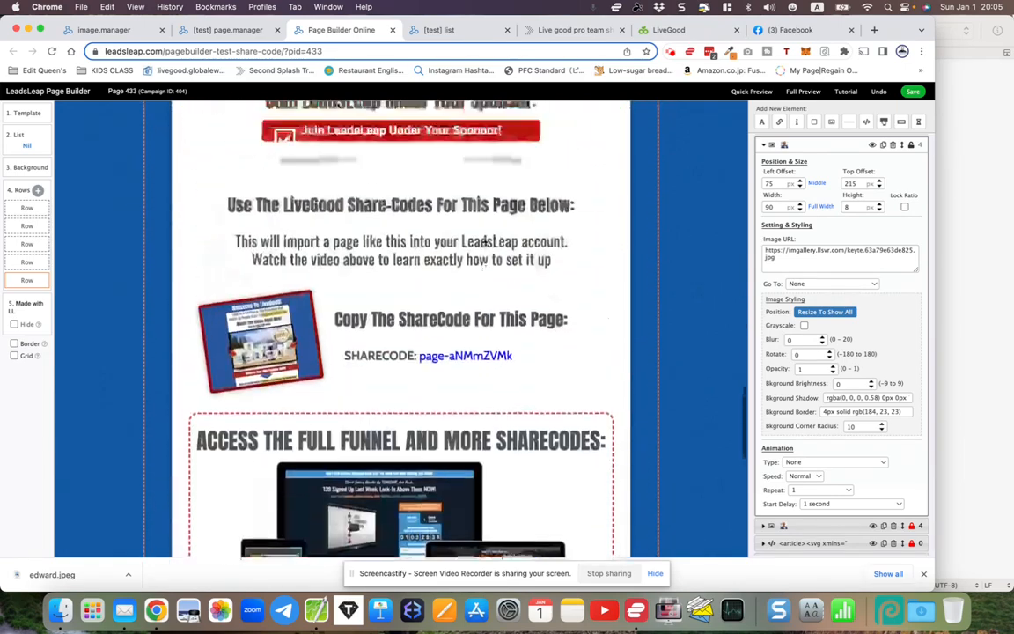
{"action": "scroll", "coordinate": [486, 244], "scroll_direction": "left", "scroll_amount": 5}
{"action": "left_click", "coordinate": [543, 239]}
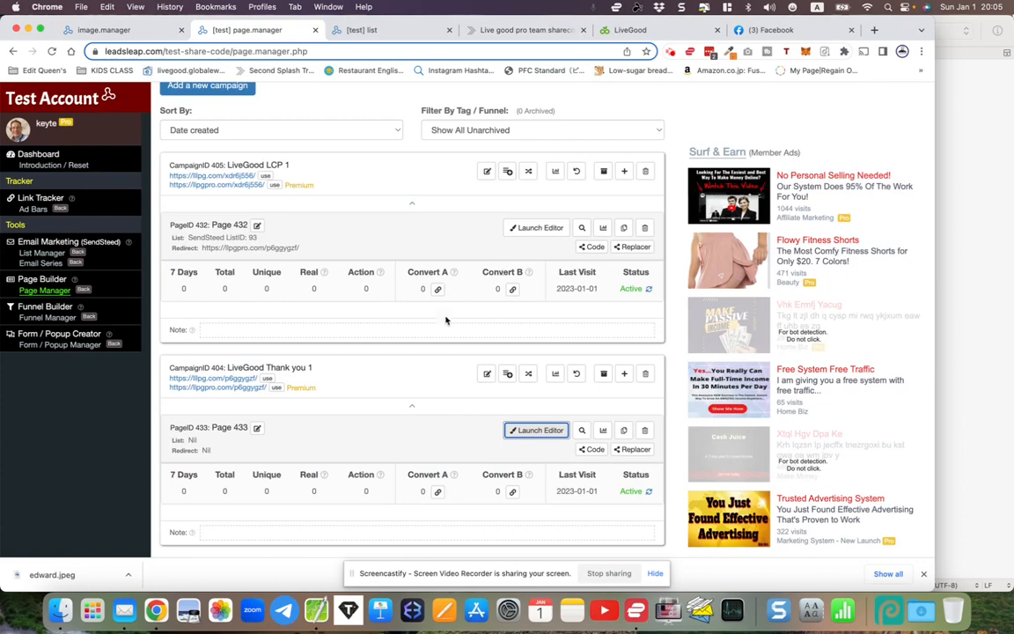
- Leave the page builder and show the LiveGood followups list's Welcome and Verification Email settings
{"action": "left_click", "coordinate": [154, 349]}
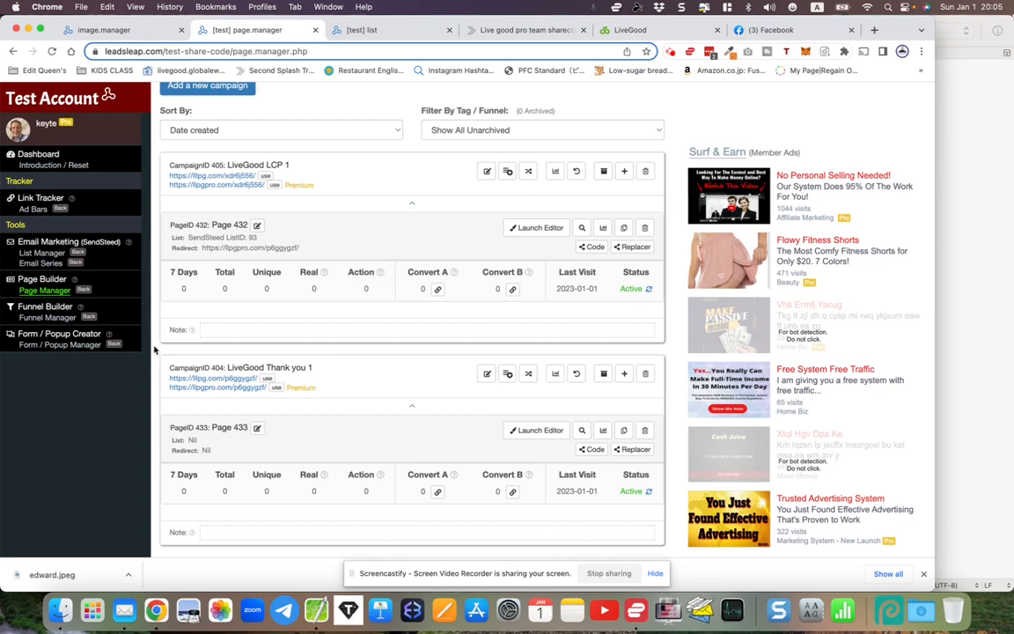
{"action": "scroll", "coordinate": [923, 577], "scroll_direction": "up", "scroll_amount": 2}
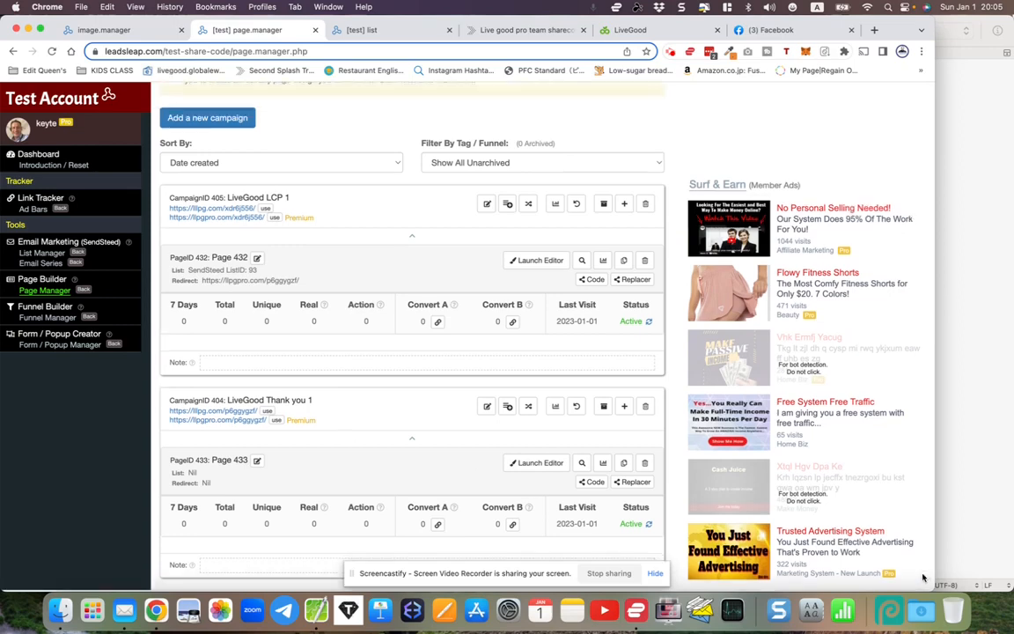
{"action": "left_click", "coordinate": [393, 31]}
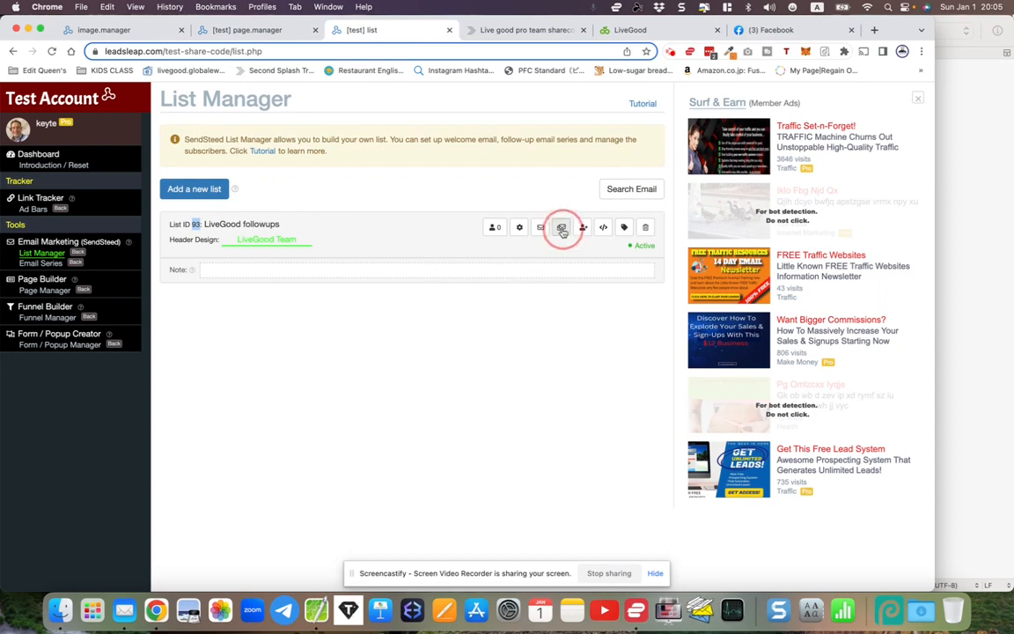
{"action": "left_click", "coordinate": [515, 255]}
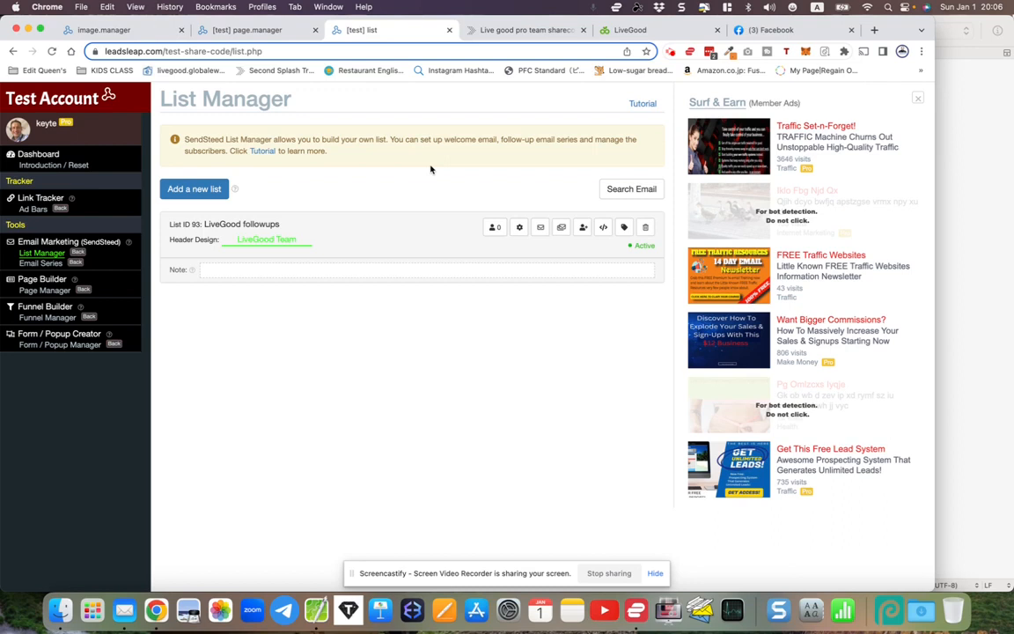
{"action": "left_click", "coordinate": [539, 228]}
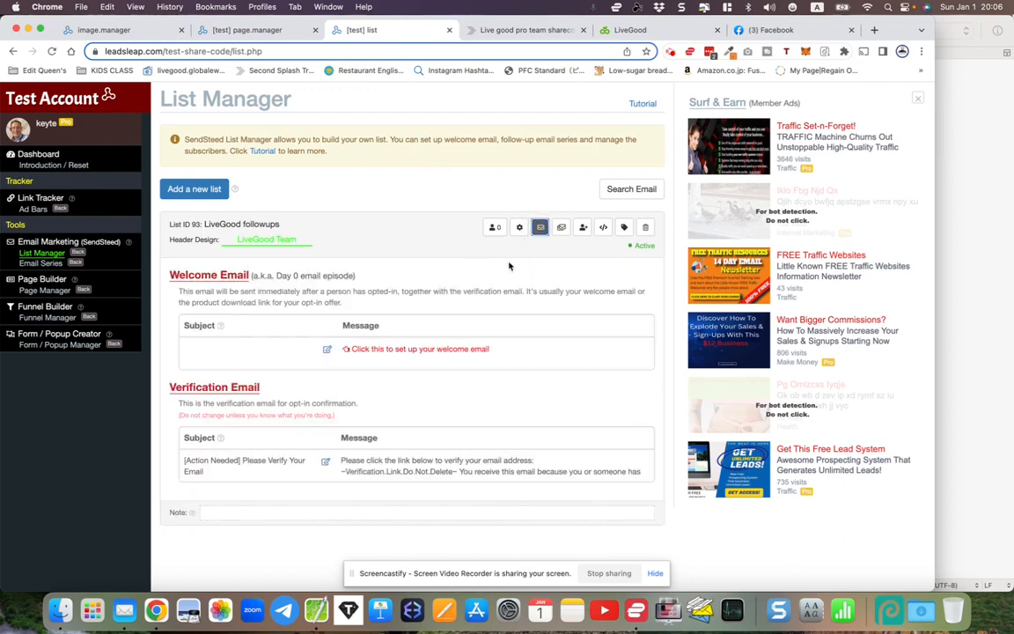
{"action": "left_click", "coordinate": [327, 350]}
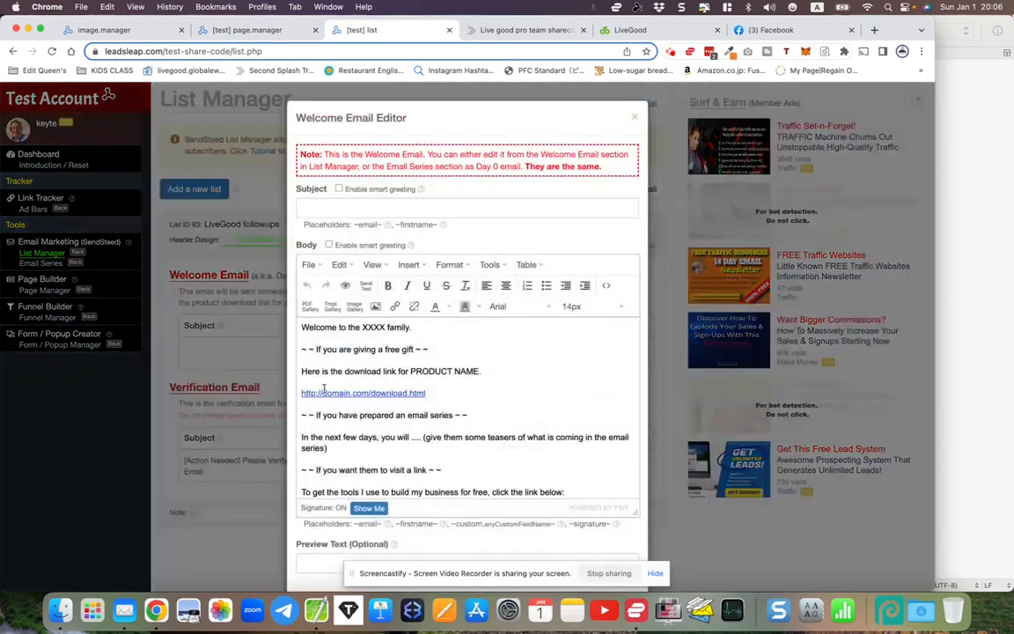
{"action": "left_click_drag", "start_coordinate": [302, 327], "coordinate": [373, 545]}
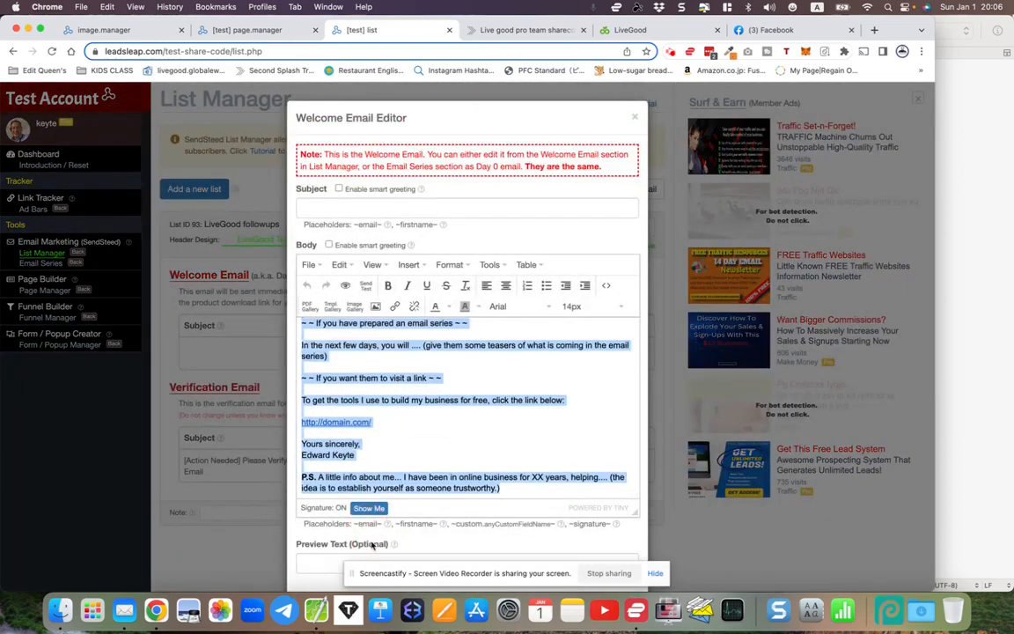
{"action": "left_click", "coordinate": [635, 119]}
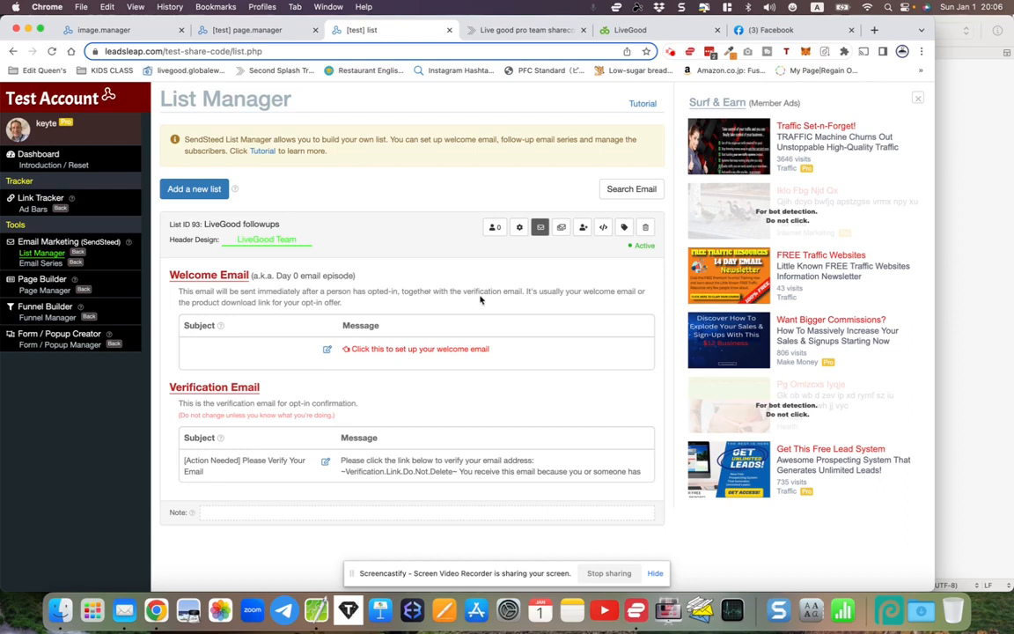
{"action": "left_click", "coordinate": [562, 227]}
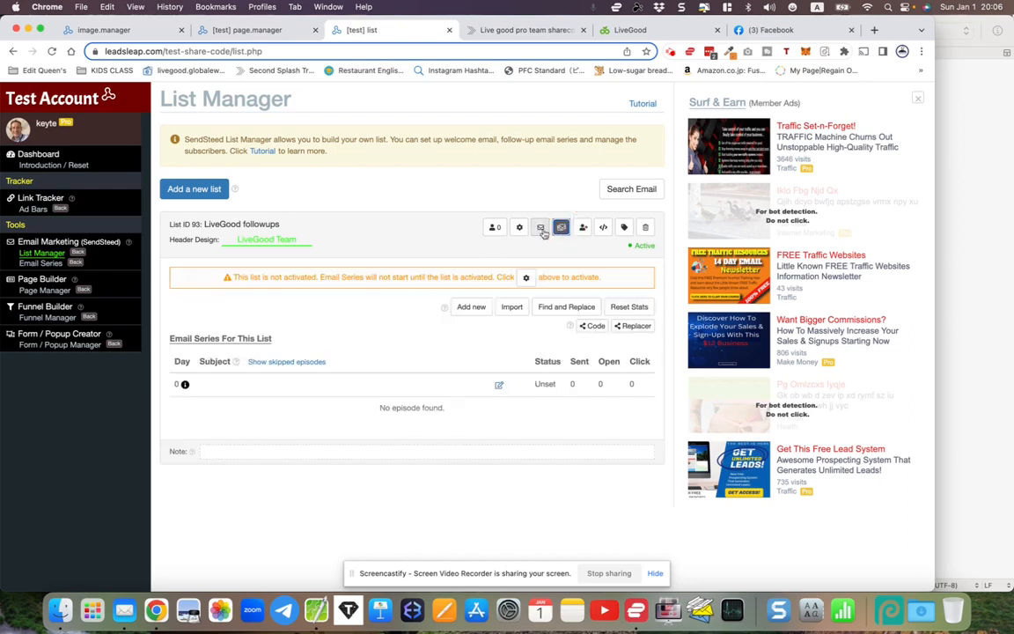
{"action": "left_click", "coordinate": [540, 227]}
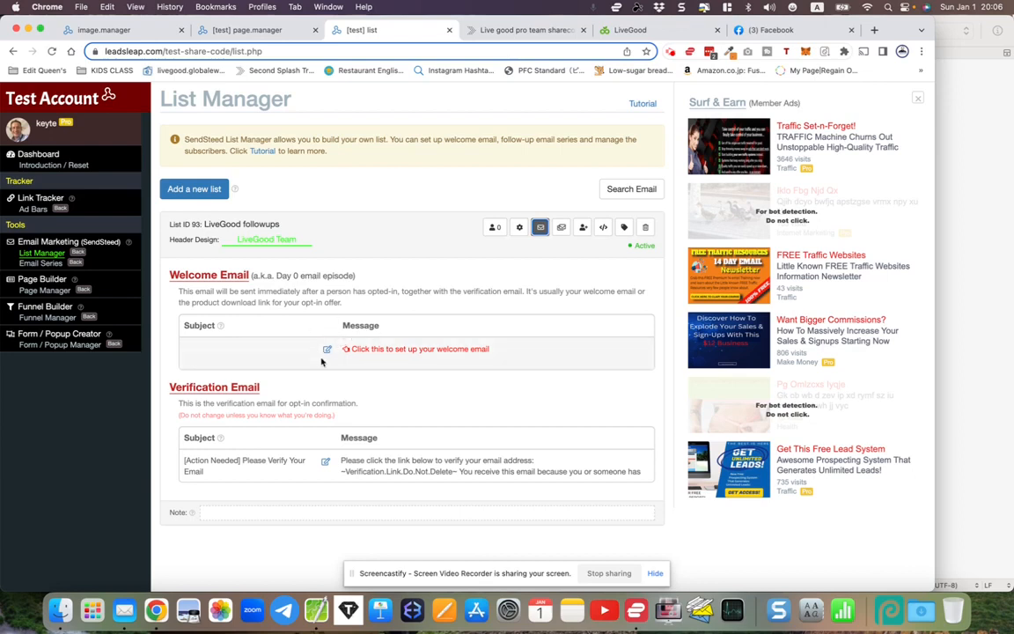
{"action": "left_click", "coordinate": [560, 228]}
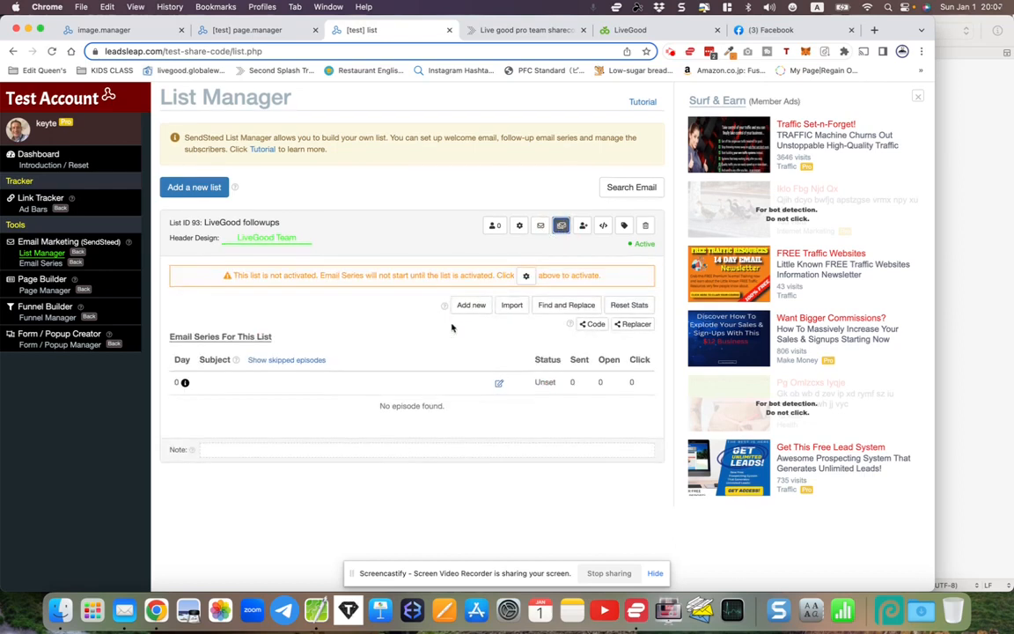
- Copy the LG Emails list share code from the lllpg tab into the email-series import field
{"action": "left_click", "coordinate": [512, 310]}
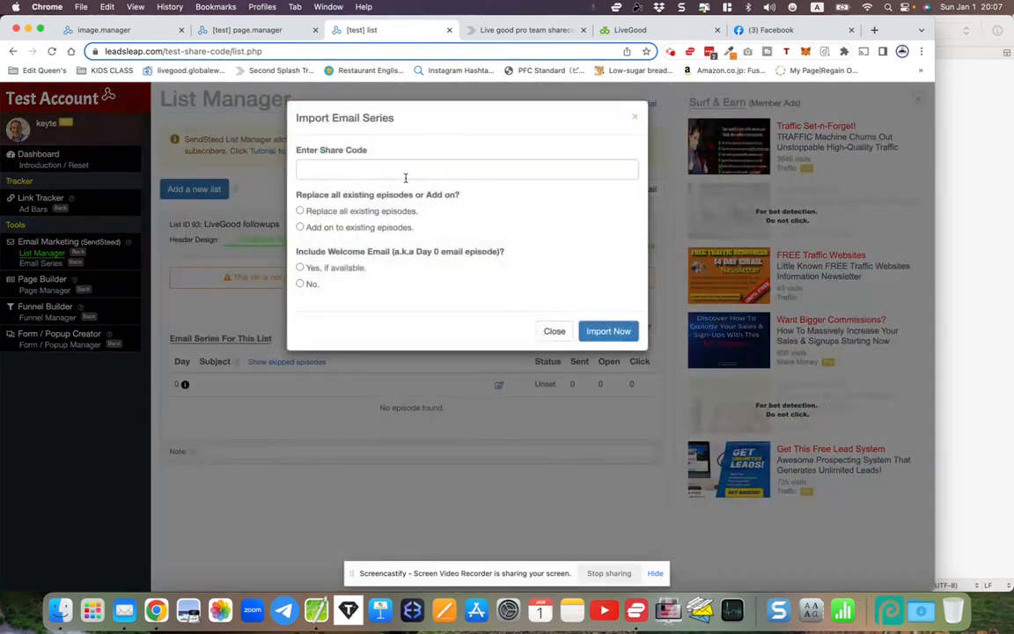
{"action": "left_click", "coordinate": [503, 29]}
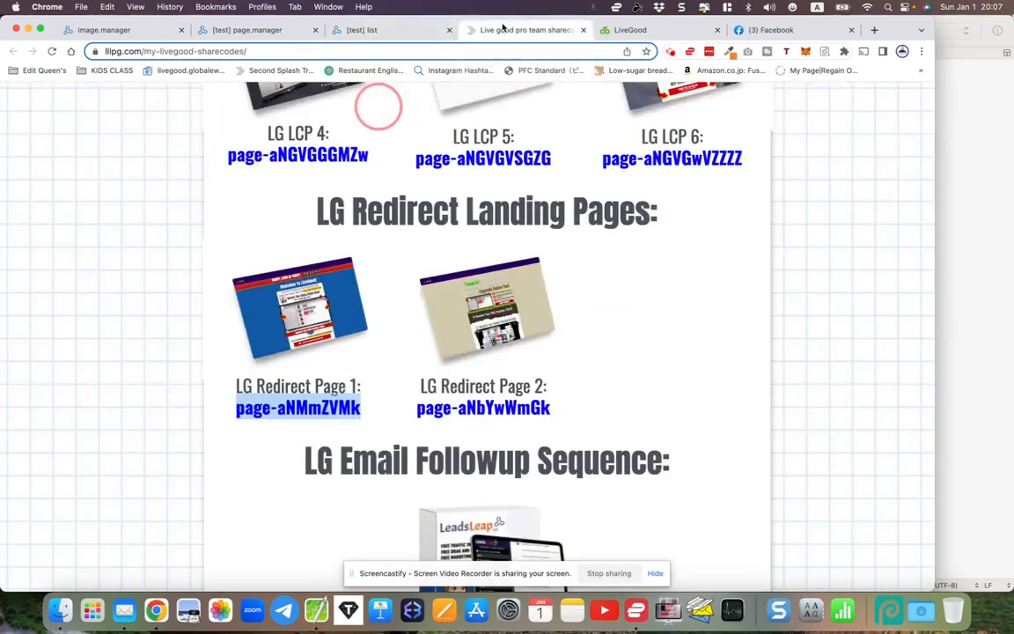
{"action": "scroll", "coordinate": [449, 247], "scroll_direction": "down", "scroll_amount": 5}
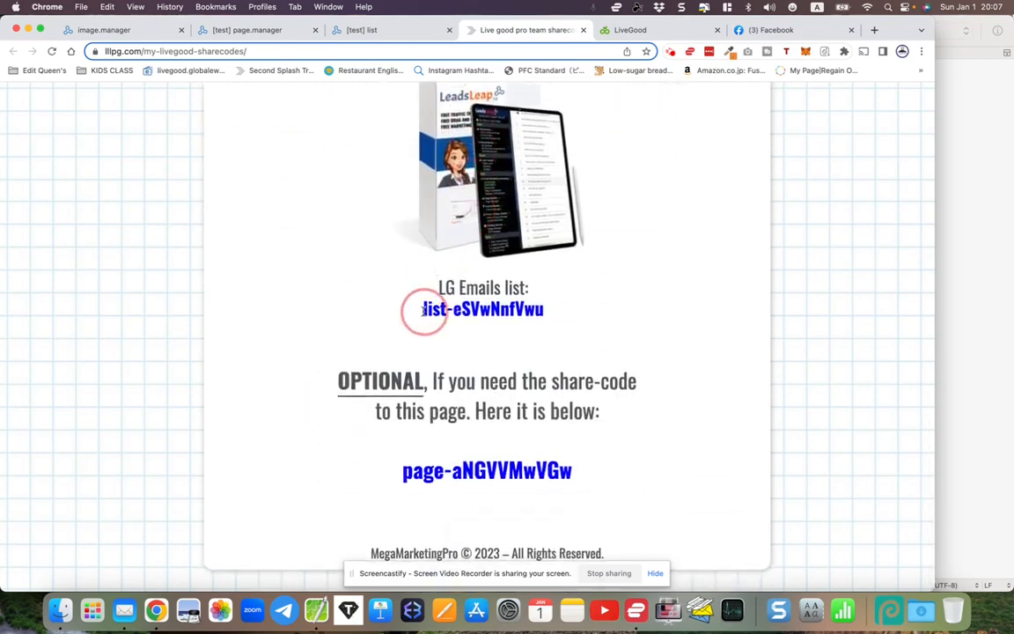
{"action": "left_click_drag", "start_coordinate": [421, 310], "coordinate": [550, 317]}
{"action": "right_click", "coordinate": [534, 307]}
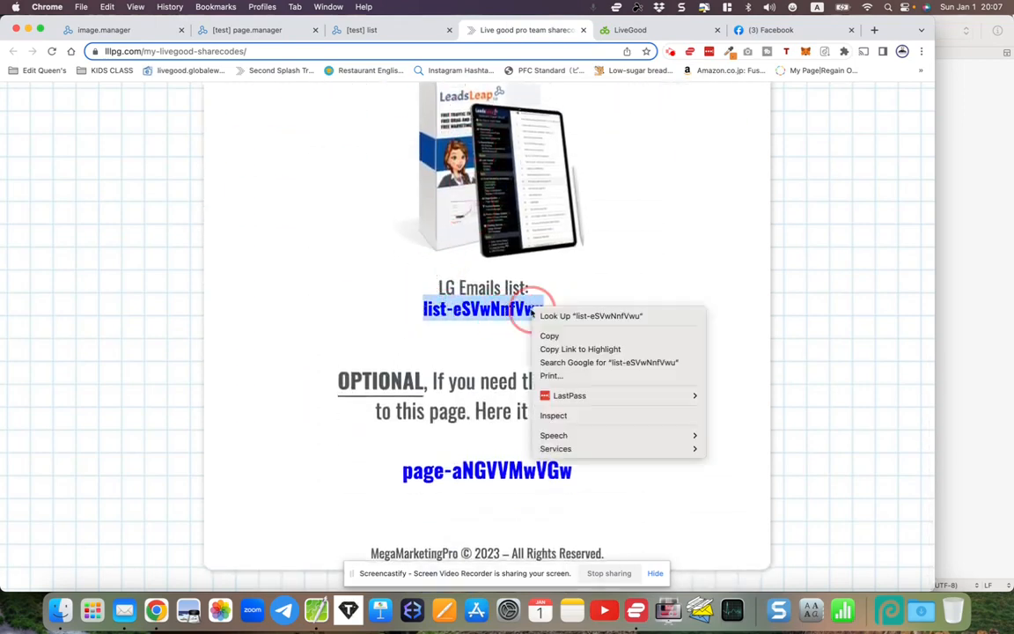
{"action": "left_click", "coordinate": [545, 335]}
{"action": "left_click", "coordinate": [343, 29]}
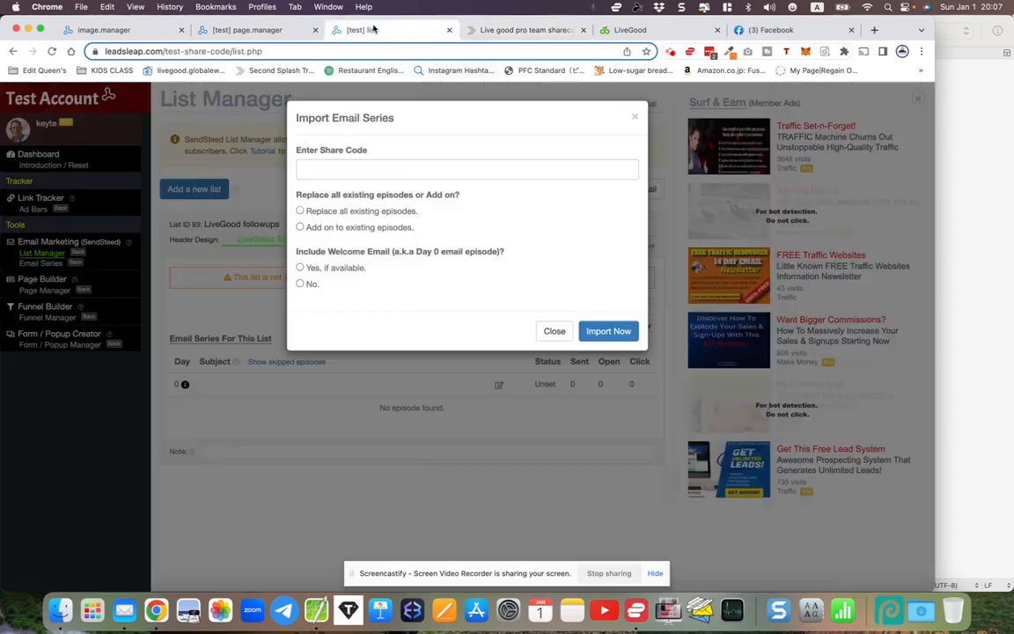
{"action": "right_click", "coordinate": [326, 166]}
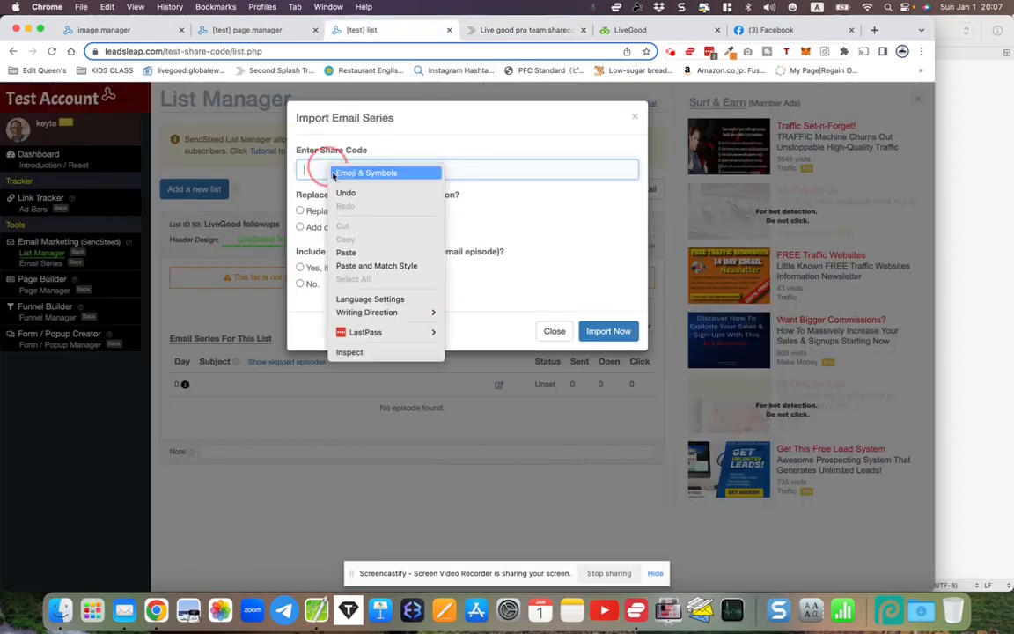
{"action": "left_click", "coordinate": [324, 227]}
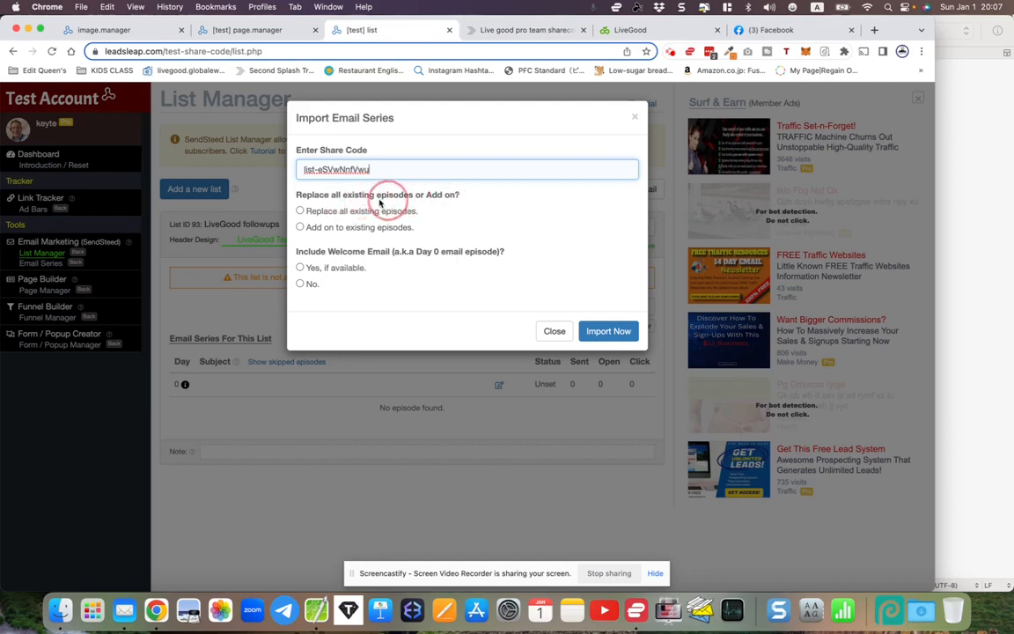
- Import the series with Replace all episodes and include welcome email selected
{"action": "left_click", "coordinate": [308, 211]}
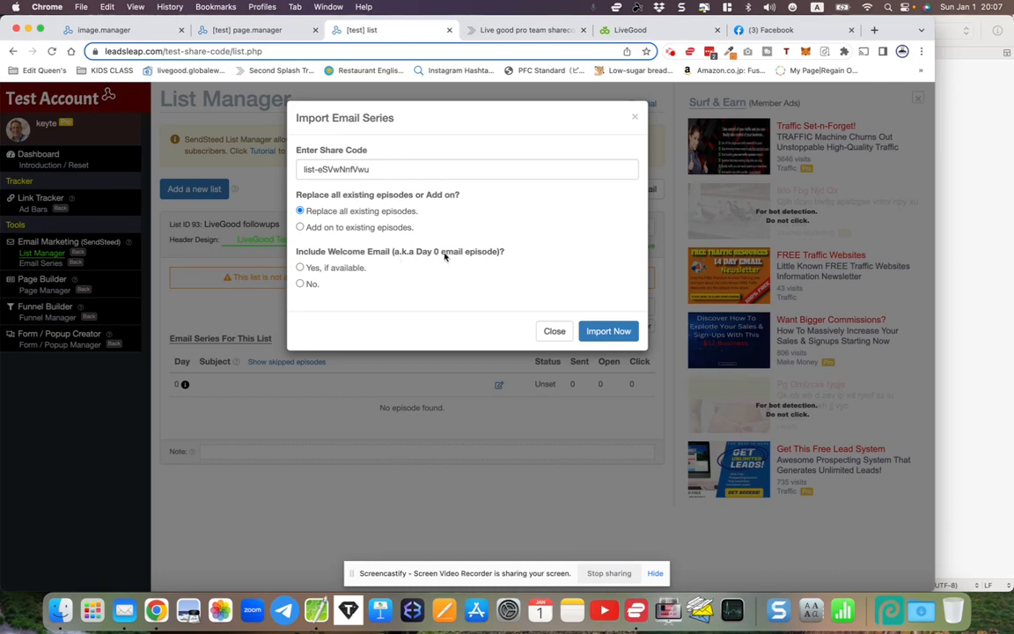
{"action": "left_click", "coordinate": [300, 267]}
{"action": "left_click", "coordinate": [598, 338]}
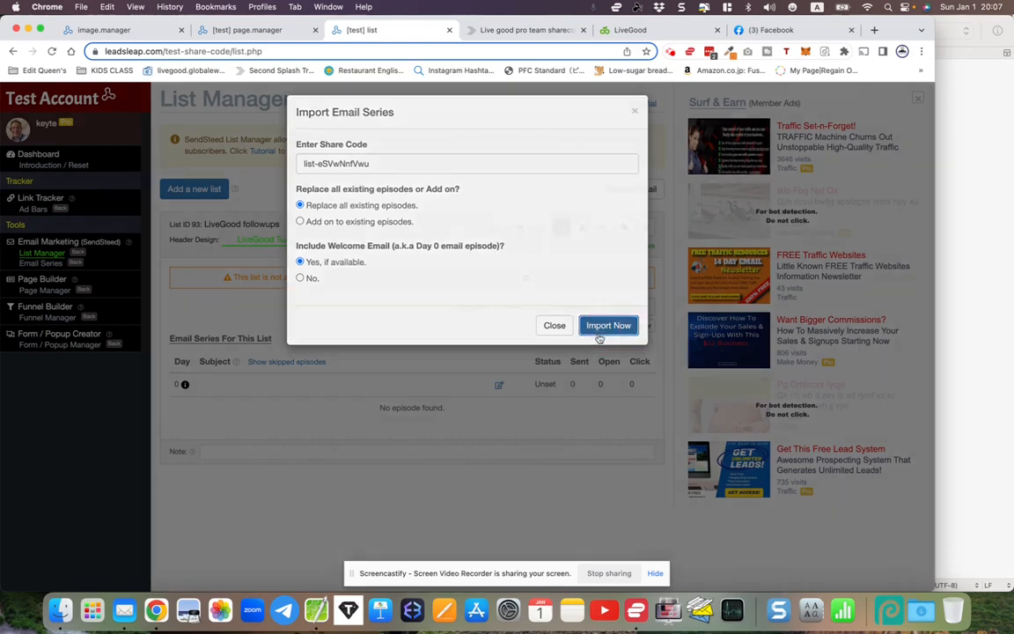
{"action": "scroll", "coordinate": [565, 331], "scroll_direction": "down", "scroll_amount": 5}
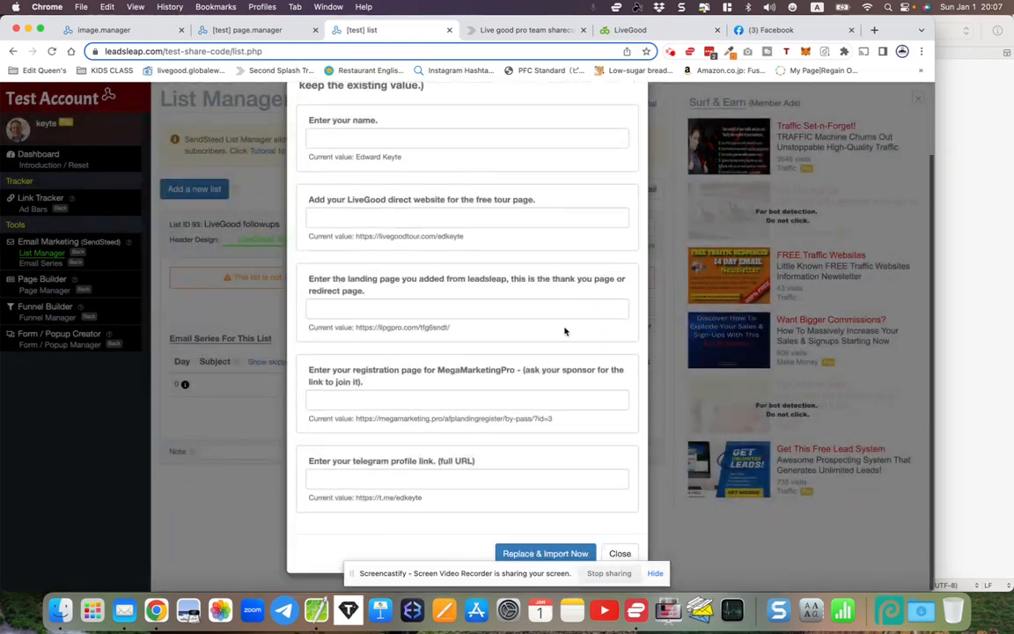
- Enter the member's name in the first field of the replacement form
{"action": "scroll", "coordinate": [457, 281], "scroll_direction": "up", "scroll_amount": 5}
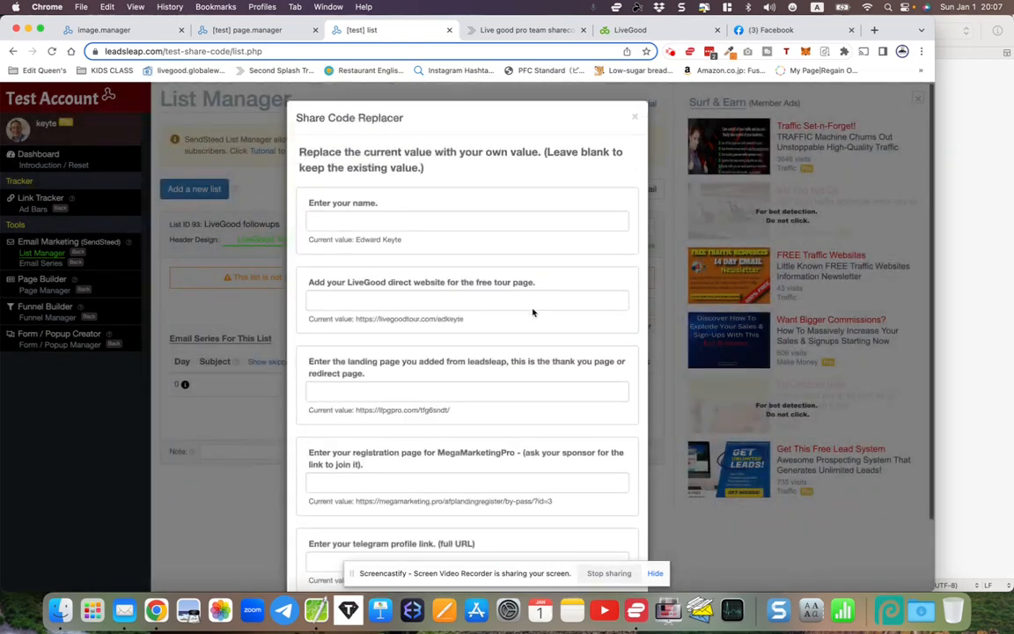
{"action": "left_click", "coordinate": [337, 218]}
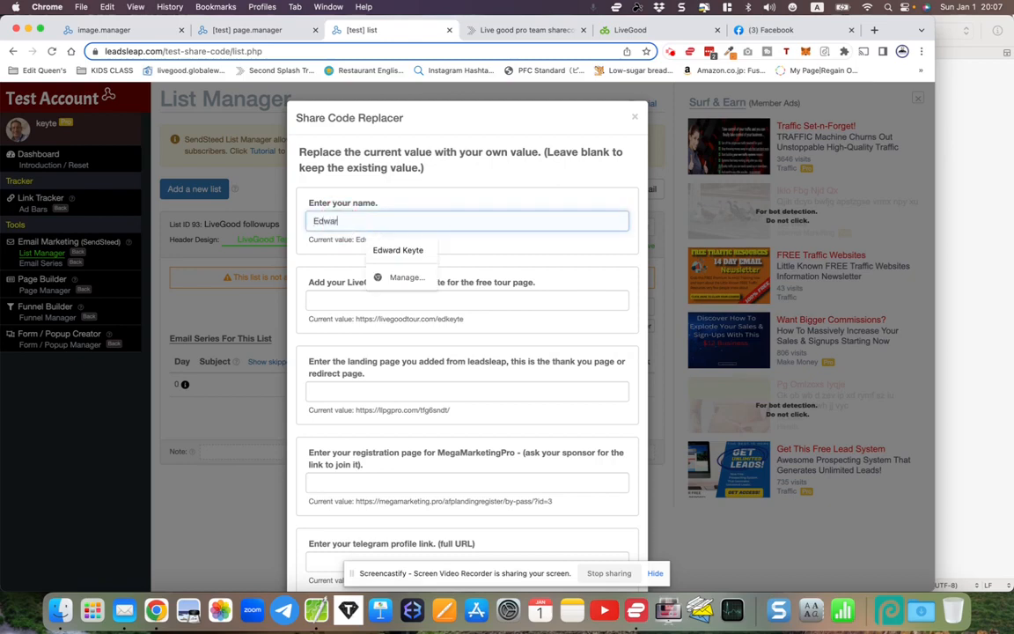
{"action": "left_click", "coordinate": [329, 305]}
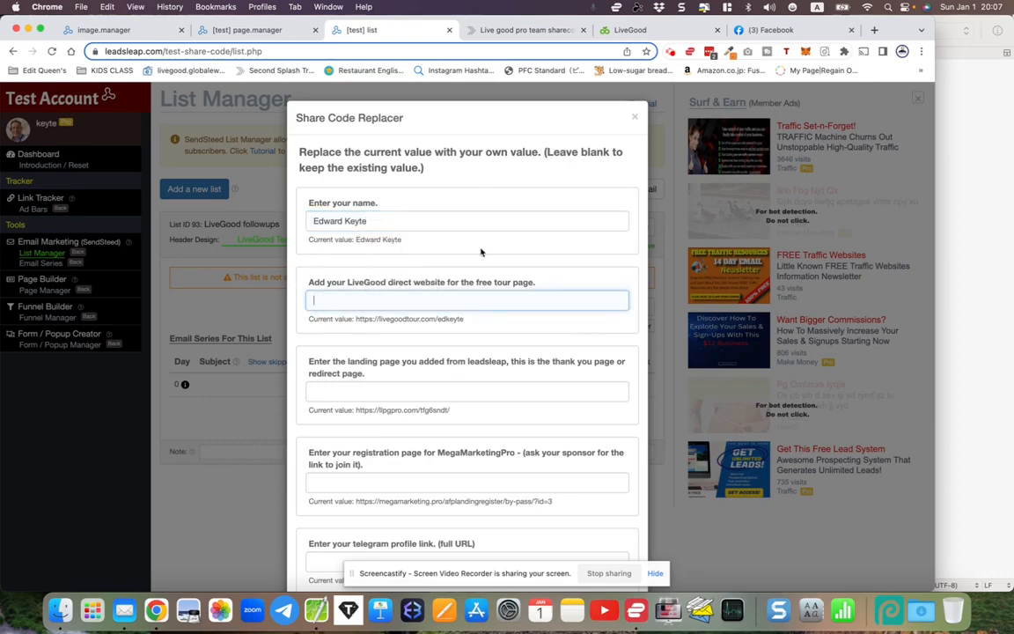
- Paste the LiveGood Powerline tour link from the back office into the LiveGood website field
{"action": "left_click", "coordinate": [640, 33]}
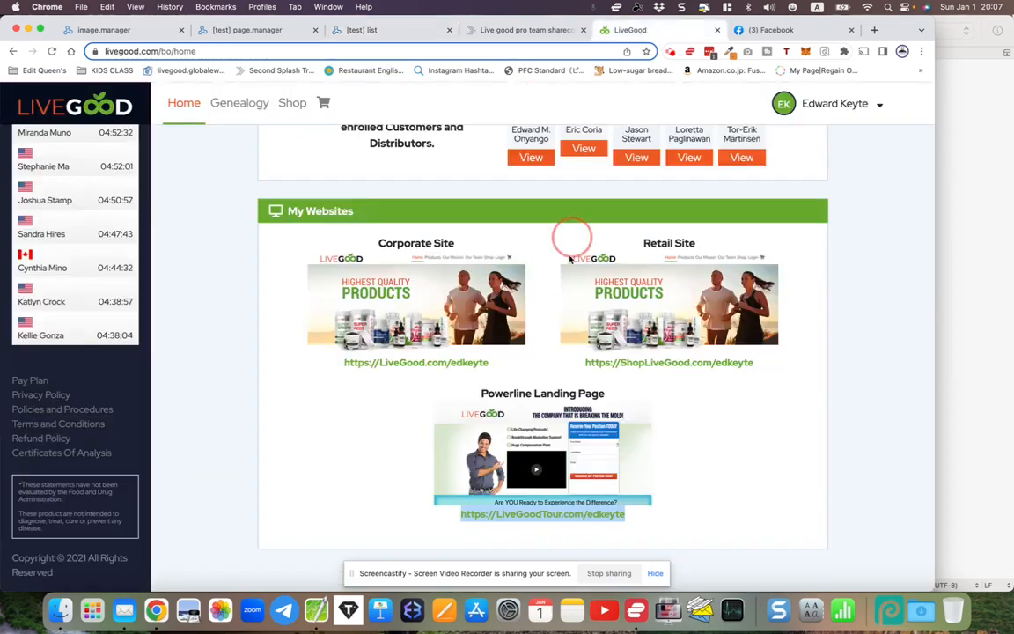
{"action": "right_click", "coordinate": [528, 519]}
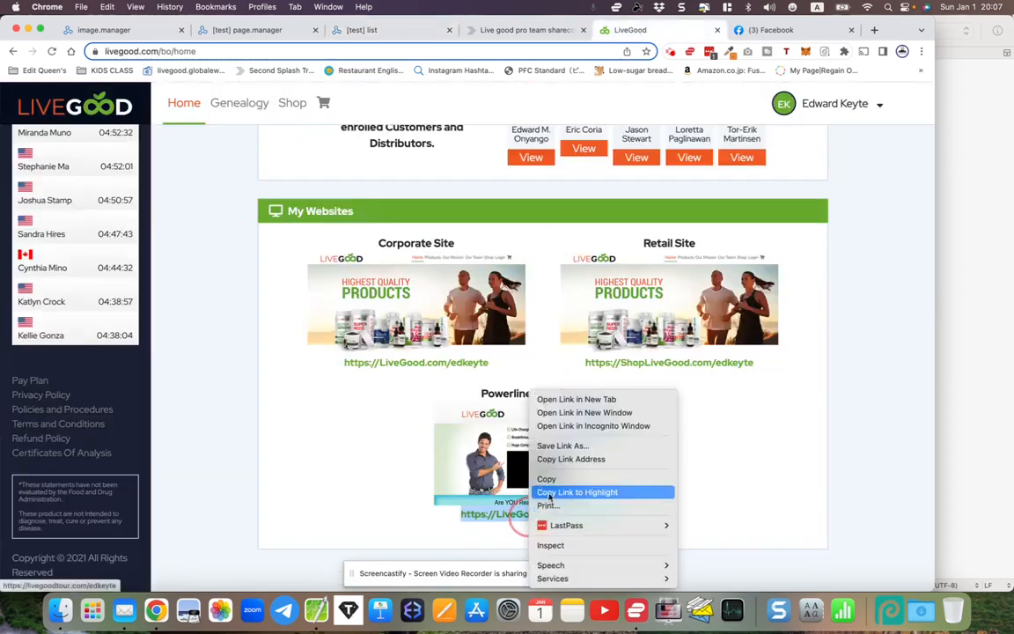
{"action": "left_click", "coordinate": [547, 479]}
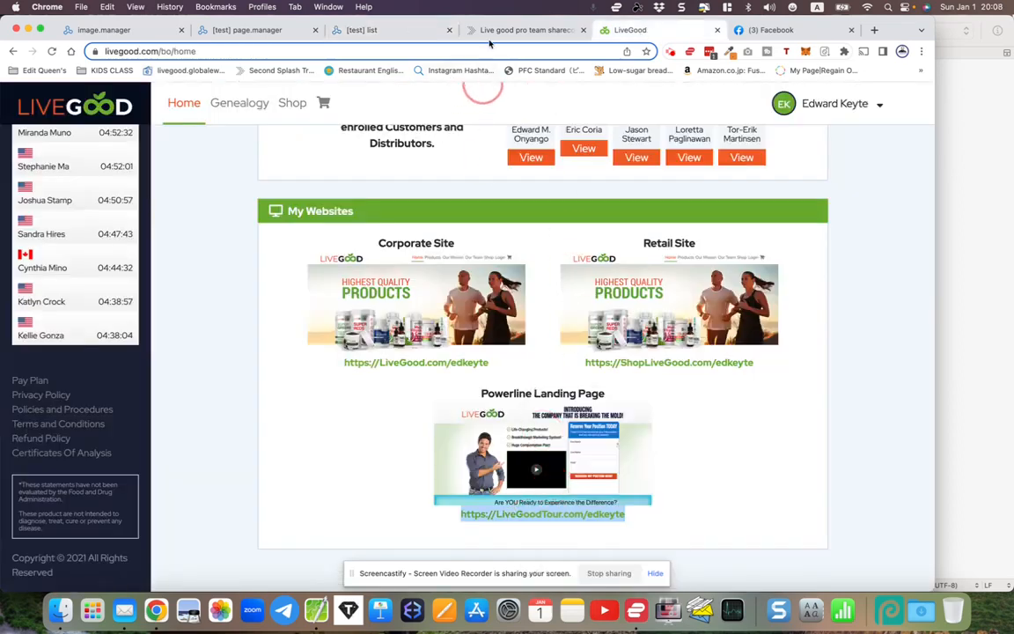
{"action": "left_click", "coordinate": [386, 32]}
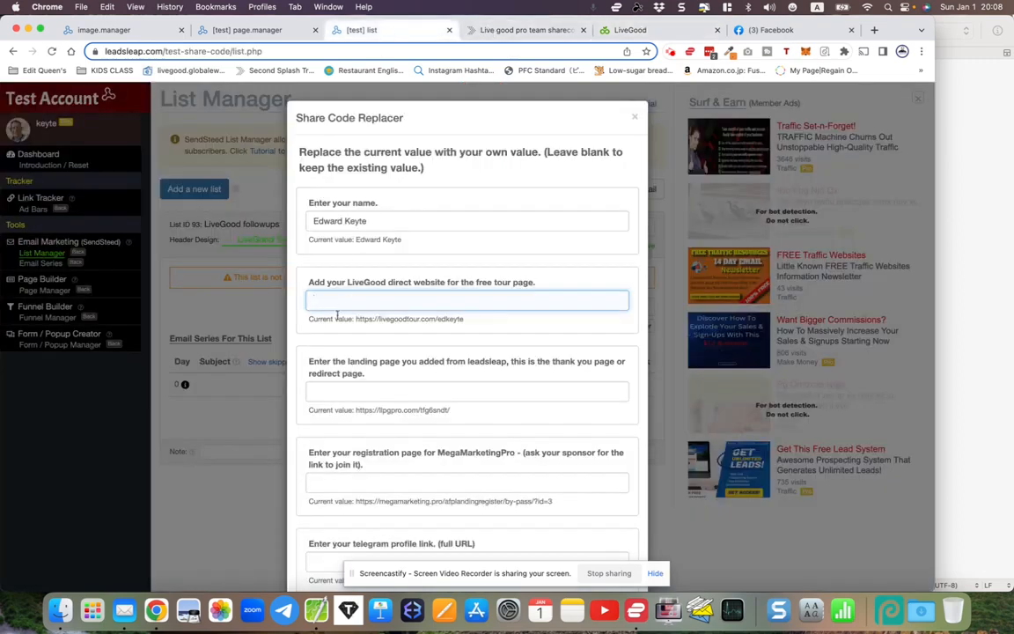
{"action": "key", "text": "super+v"}
{"action": "scroll", "coordinate": [336, 352], "scroll_direction": "down", "scroll_amount": 2}
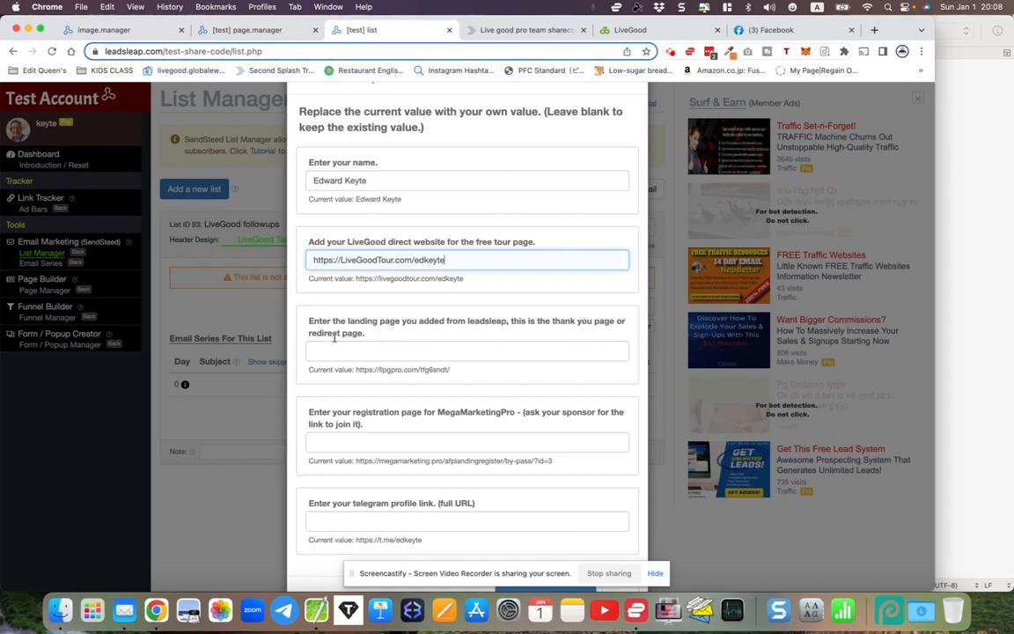
{"action": "left_click", "coordinate": [230, 32]}
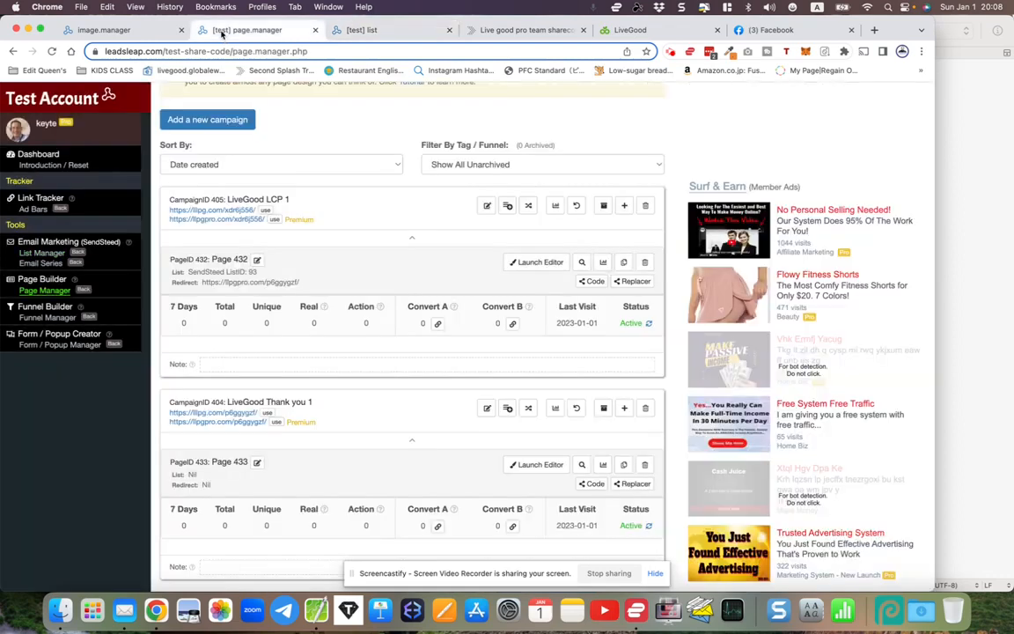
{"action": "left_click_drag", "start_coordinate": [232, 400], "coordinate": [329, 403]}
{"action": "left_click", "coordinate": [280, 407]}
{"action": "right_click", "coordinate": [225, 427]}
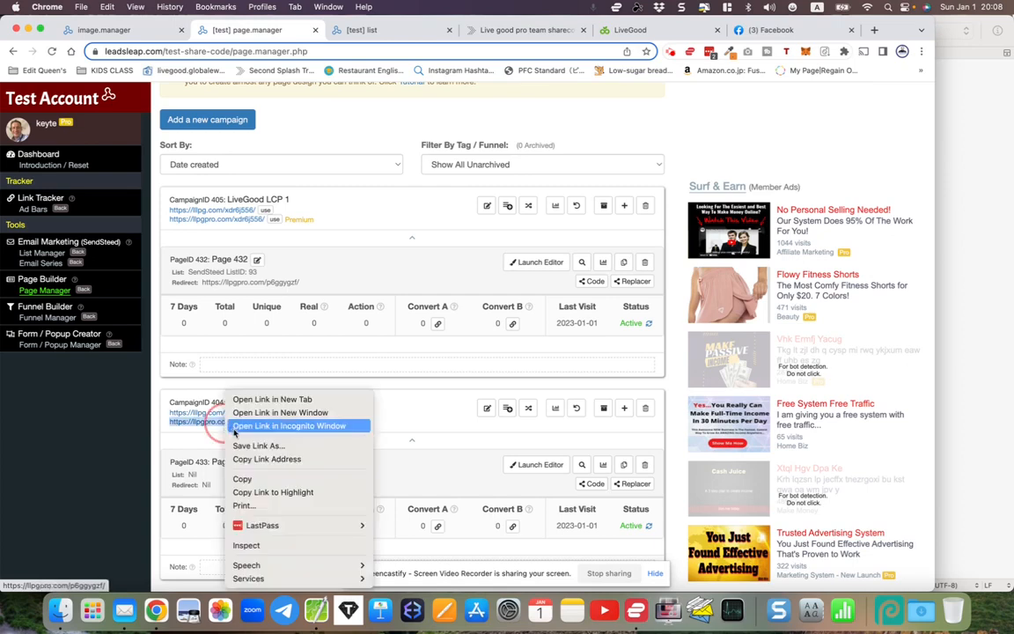
{"action": "left_click", "coordinate": [267, 458]}
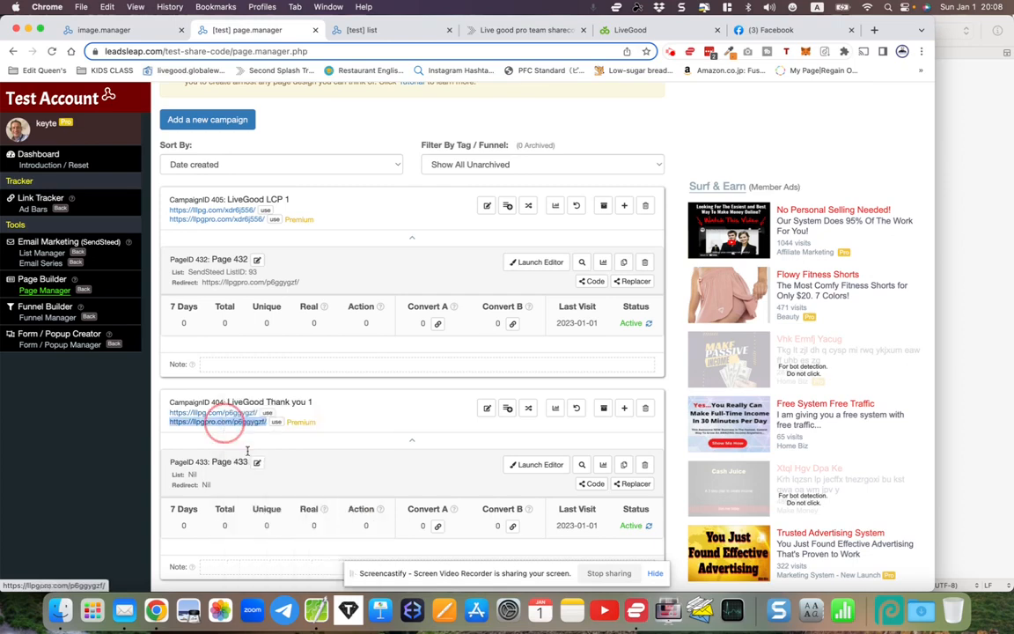
{"action": "left_click", "coordinate": [407, 31]}
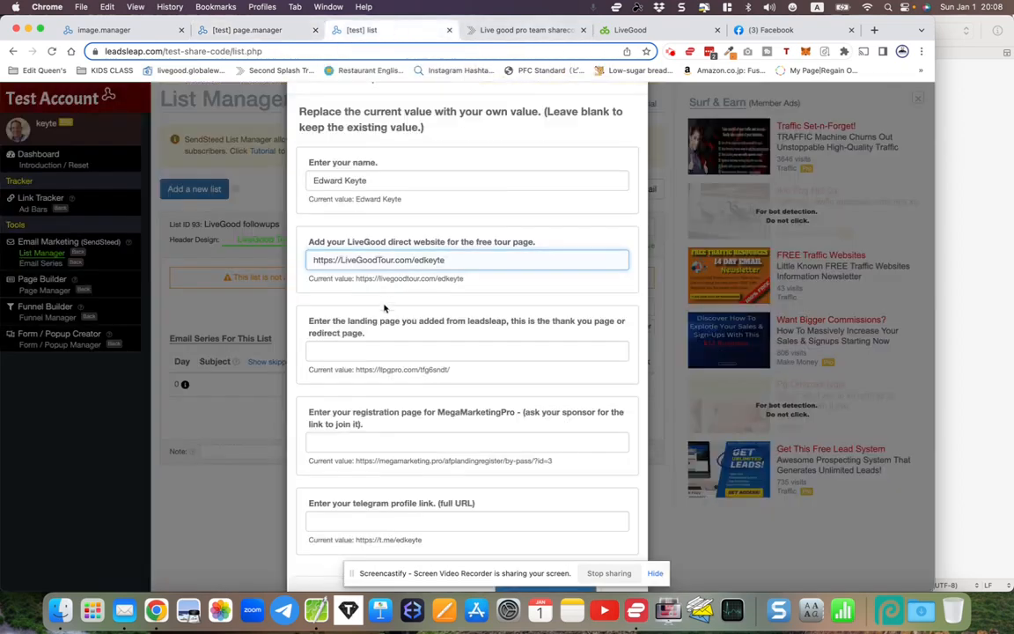
{"action": "right_click", "coordinate": [343, 350]}
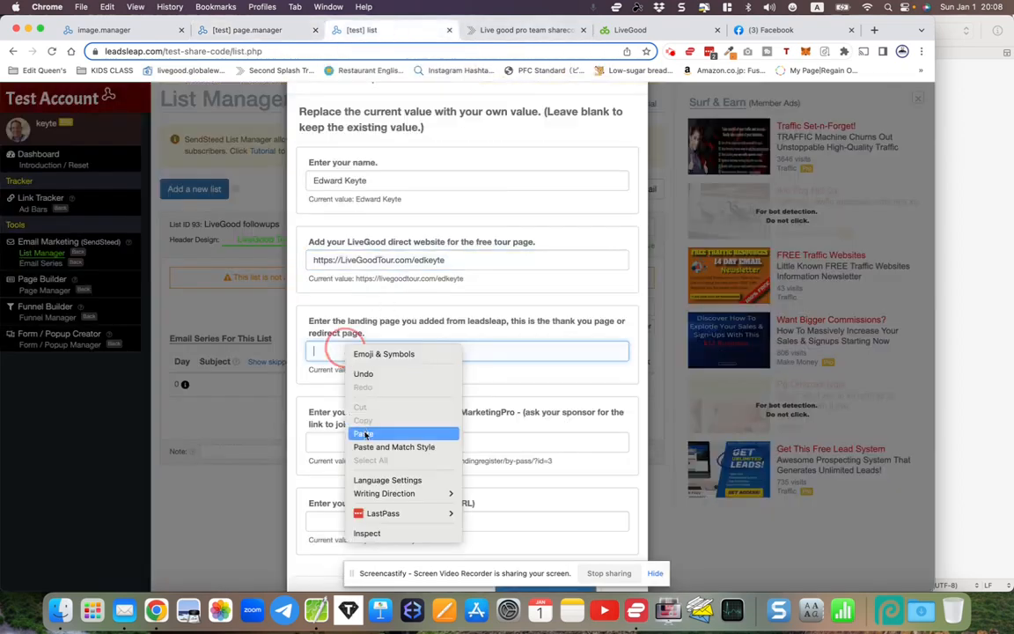
{"action": "left_click", "coordinate": [362, 433]}
{"action": "scroll", "coordinate": [361, 404], "scroll_direction": "down", "scroll_amount": 1}
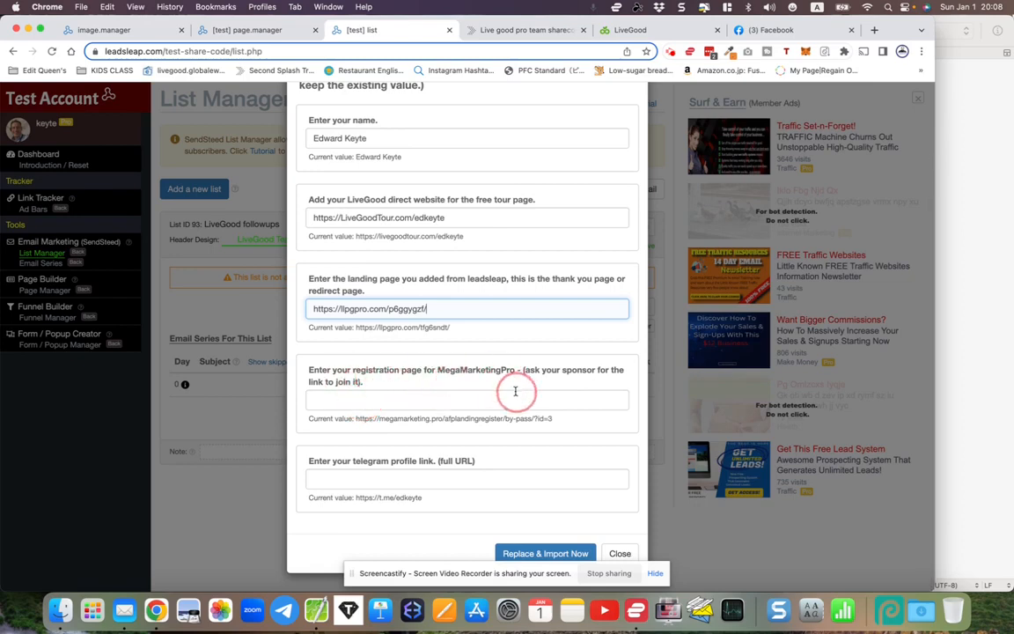
{"action": "left_click_drag", "start_coordinate": [523, 370], "coordinate": [365, 389]}
{"action": "left_click", "coordinate": [366, 390]}
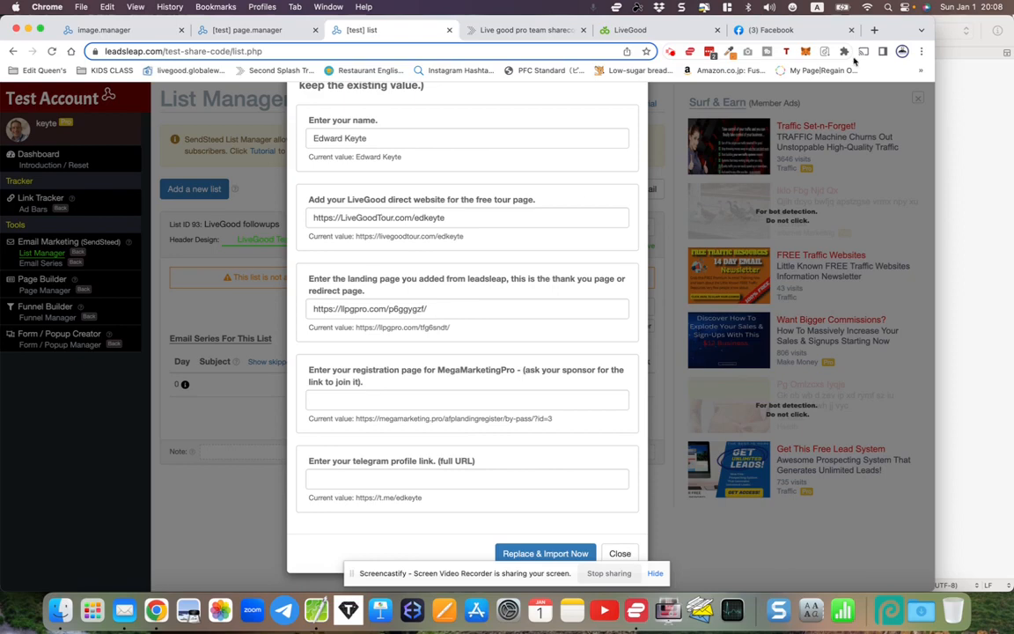
- Open the MegaMarketingPro member dashboard in a new tab and scroll to 'Here Are Your Links To Promote'
{"action": "left_click", "coordinate": [876, 30]}
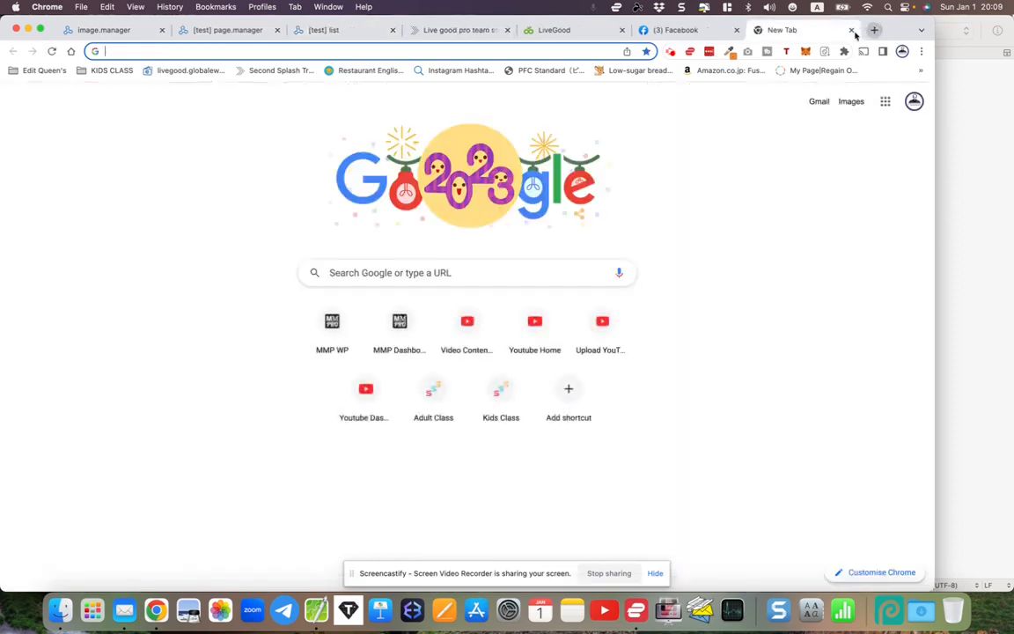
{"action": "left_click", "coordinate": [398, 319]}
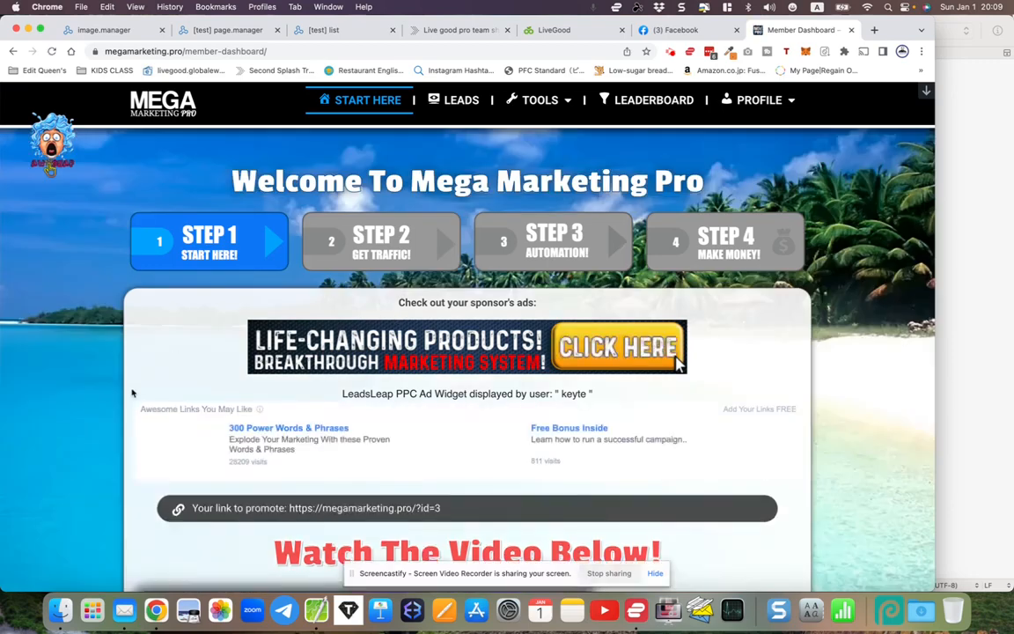
{"action": "scroll", "coordinate": [132, 392], "scroll_direction": "down", "scroll_amount": 7}
{"action": "scroll", "coordinate": [132, 393], "scroll_direction": "down", "scroll_amount": 10}
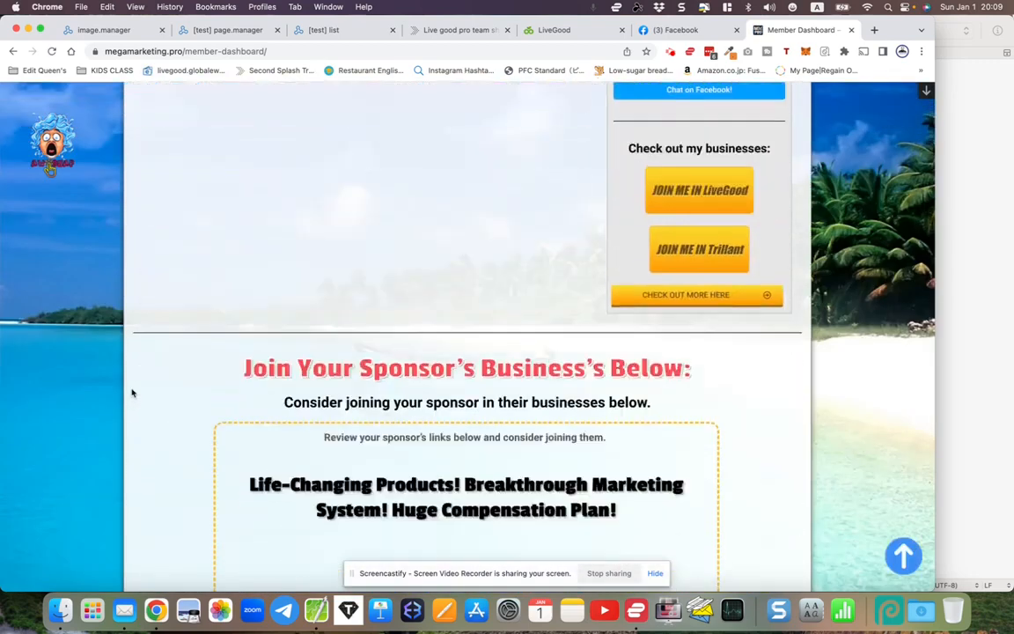
{"action": "scroll", "coordinate": [132, 392], "scroll_direction": "down", "scroll_amount": 12}
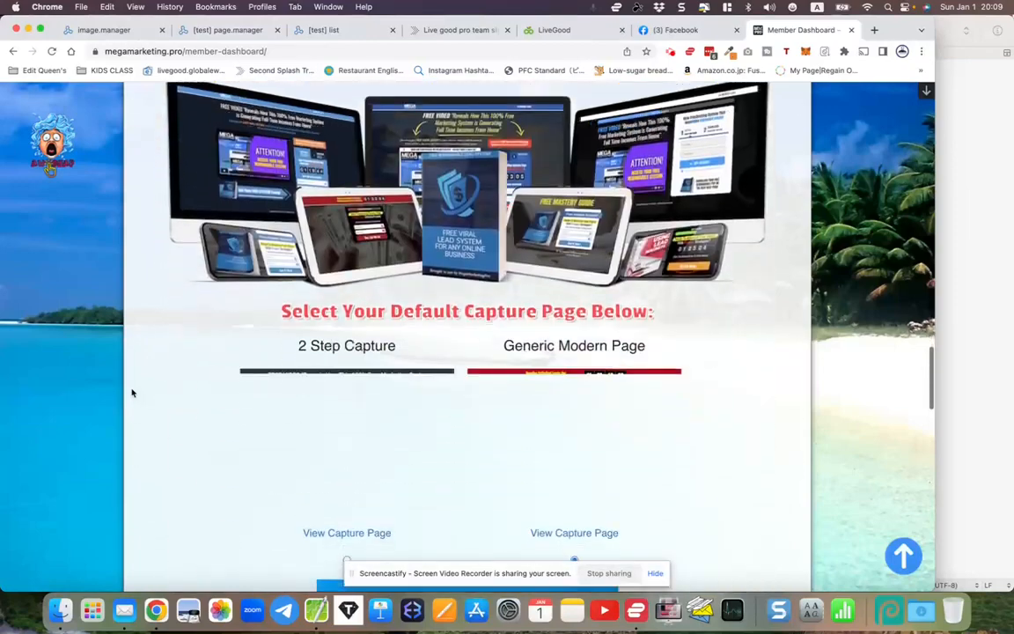
{"action": "scroll", "coordinate": [132, 393], "scroll_direction": "down", "scroll_amount": 5}
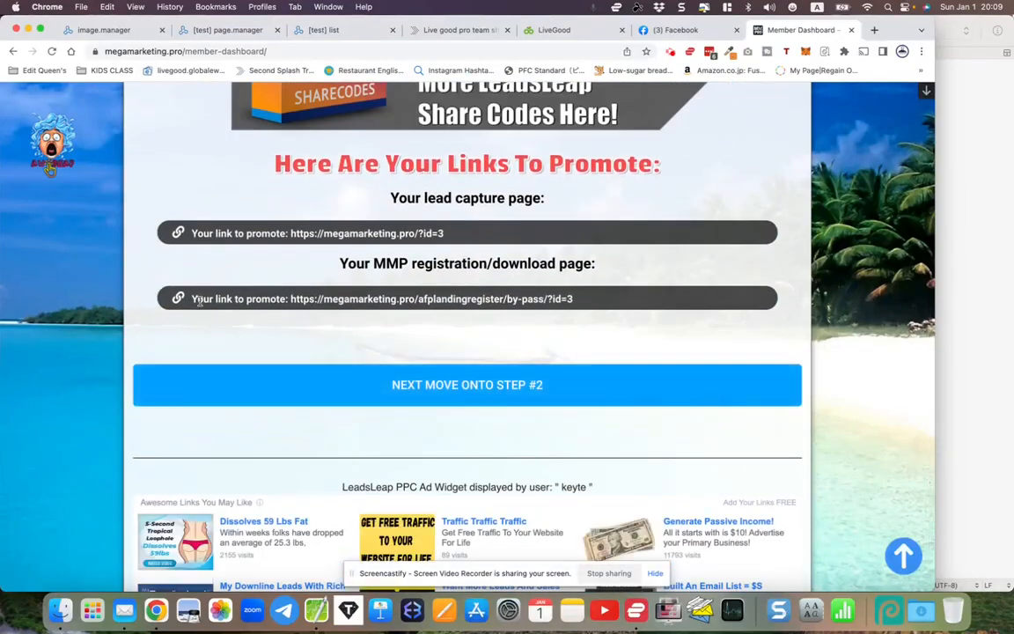
- Copy the MMP registration page link for pasting into the text notes
{"action": "left_click", "coordinate": [508, 300]}
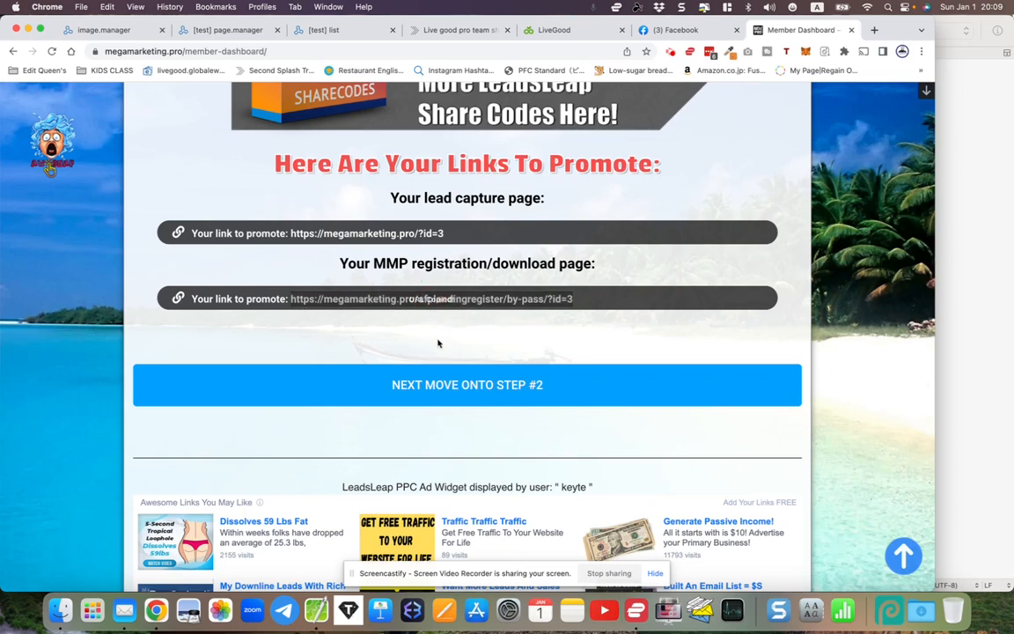
{"action": "left_click", "coordinate": [431, 299]}
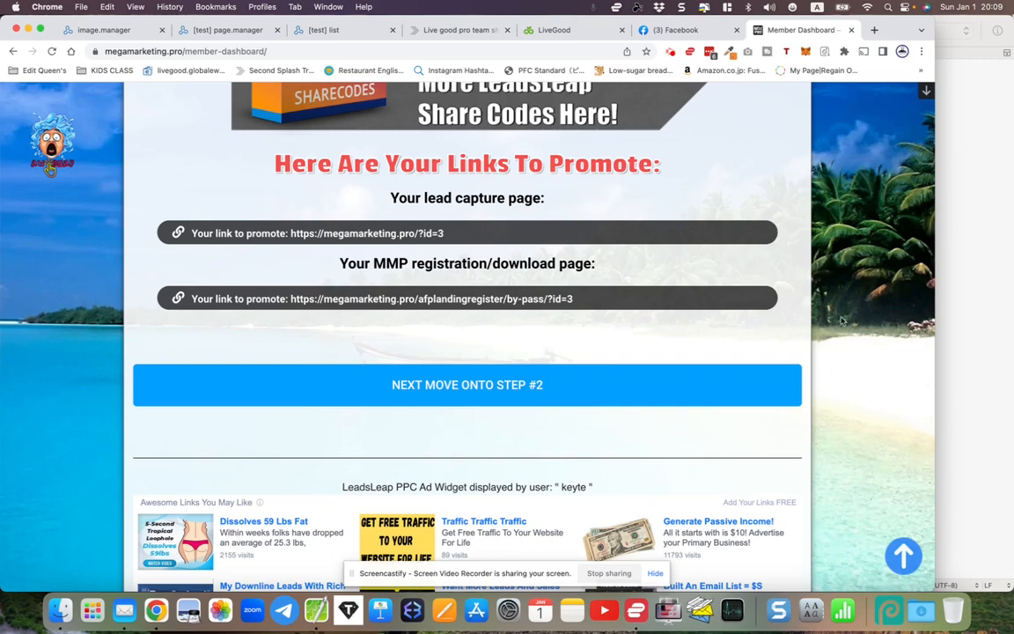
{"action": "left_click", "coordinate": [969, 346]}
- Paste the MMP registration link on line 5 of the CotEditor notes
{"action": "left_click", "coordinate": [793, 267]}
{"action": "key", "text": "Return"}
{"action": "key", "text": "Return"}
{"action": "key", "text": "Return"}
{"action": "key", "text": "Return"}
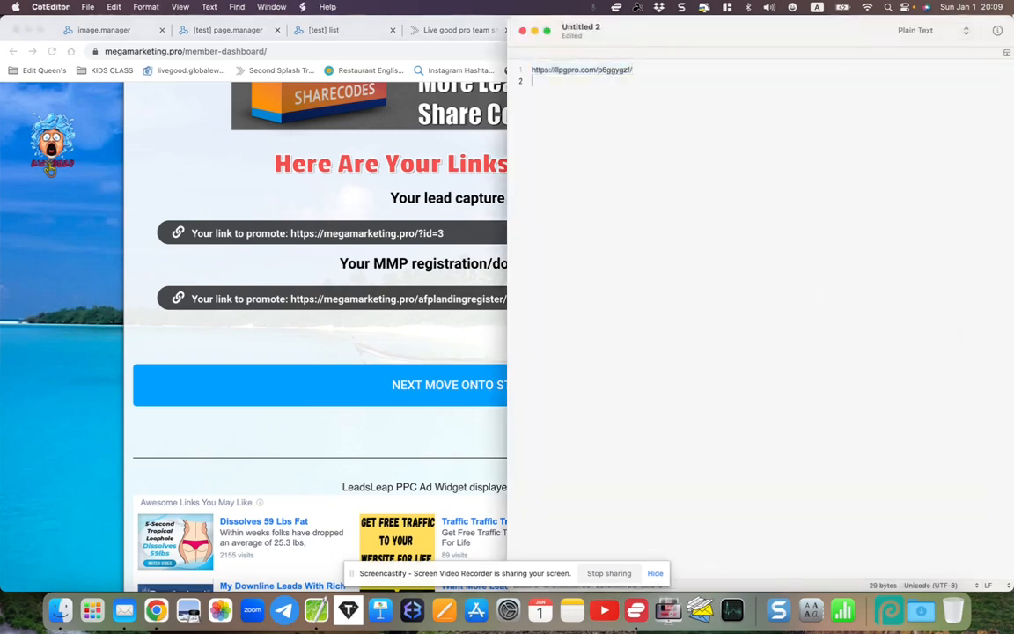
{"action": "right_click", "coordinate": [655, 209]}
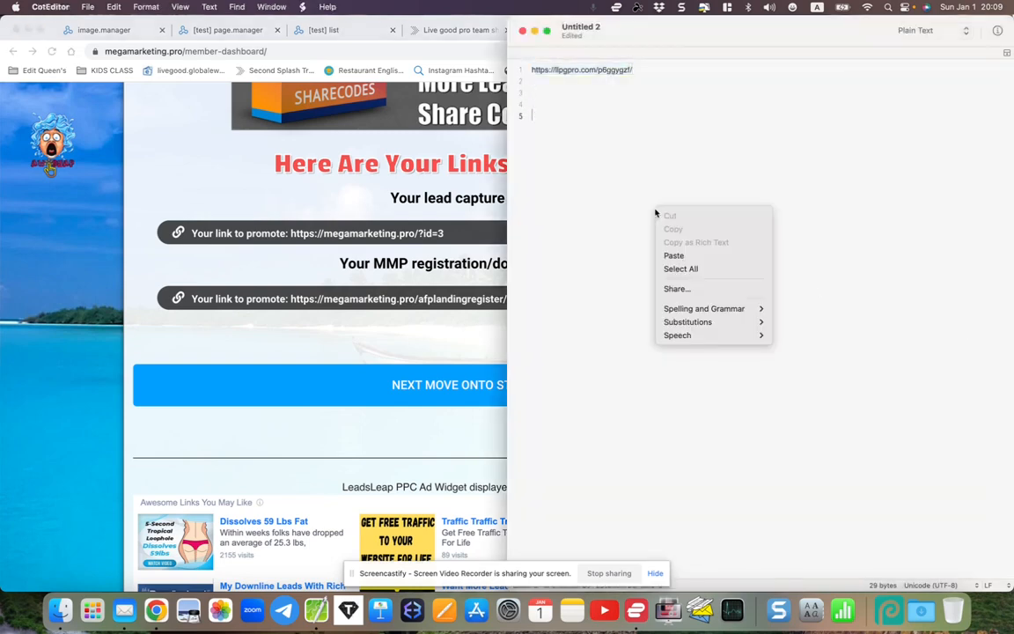
{"action": "left_click", "coordinate": [682, 254]}
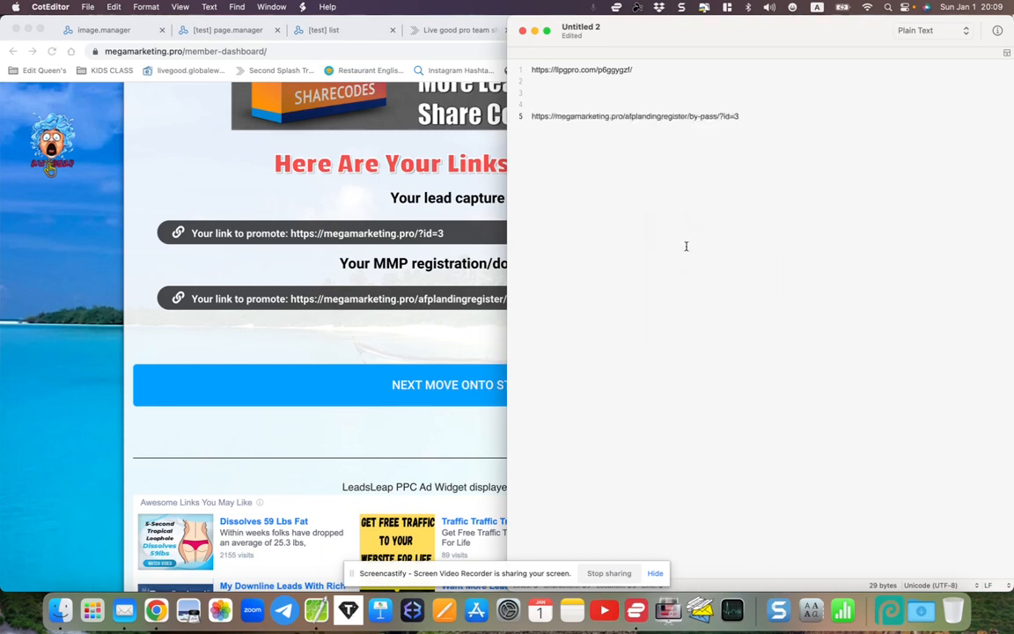
- Copy the full registration link from line 5 and return to the browser
{"action": "left_click_drag", "start_coordinate": [530, 115], "coordinate": [758, 113]}
{"action": "left_click", "coordinate": [749, 116]}
{"action": "left_click_drag", "start_coordinate": [741, 115], "coordinate": [533, 119]}
{"action": "right_click", "coordinate": [539, 117]}
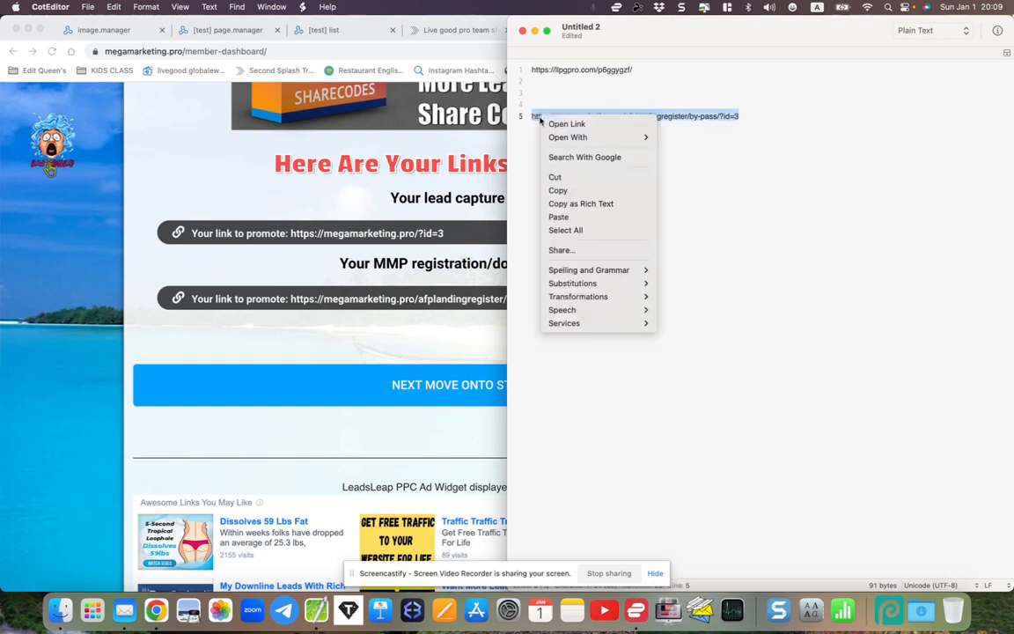
{"action": "left_click", "coordinate": [558, 188]}
{"action": "left_click", "coordinate": [468, 330]}
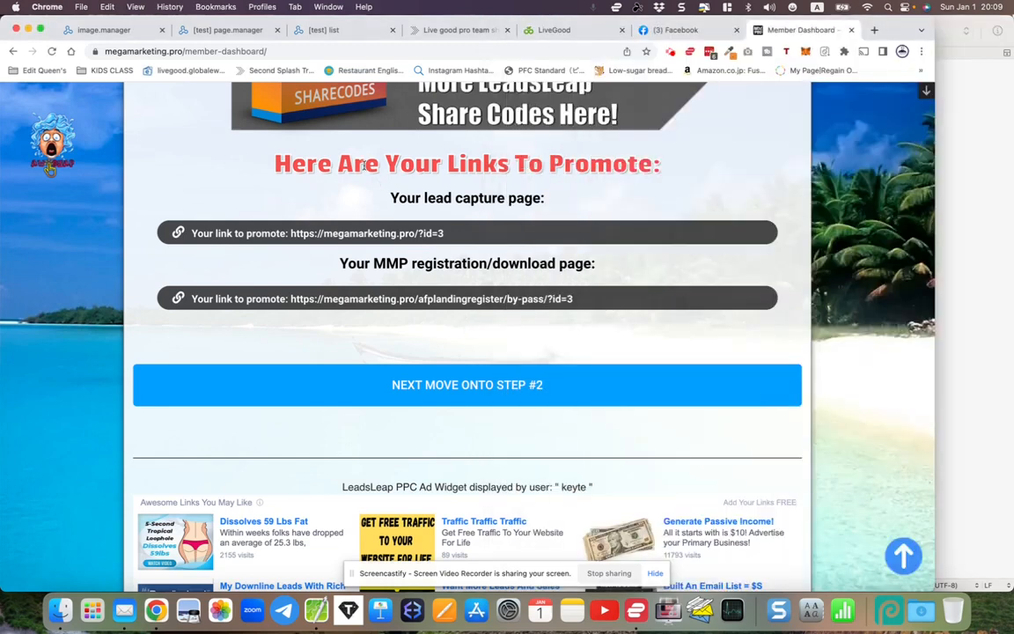
{"action": "left_click", "coordinate": [314, 31]}
{"action": "right_click", "coordinate": [353, 400]}
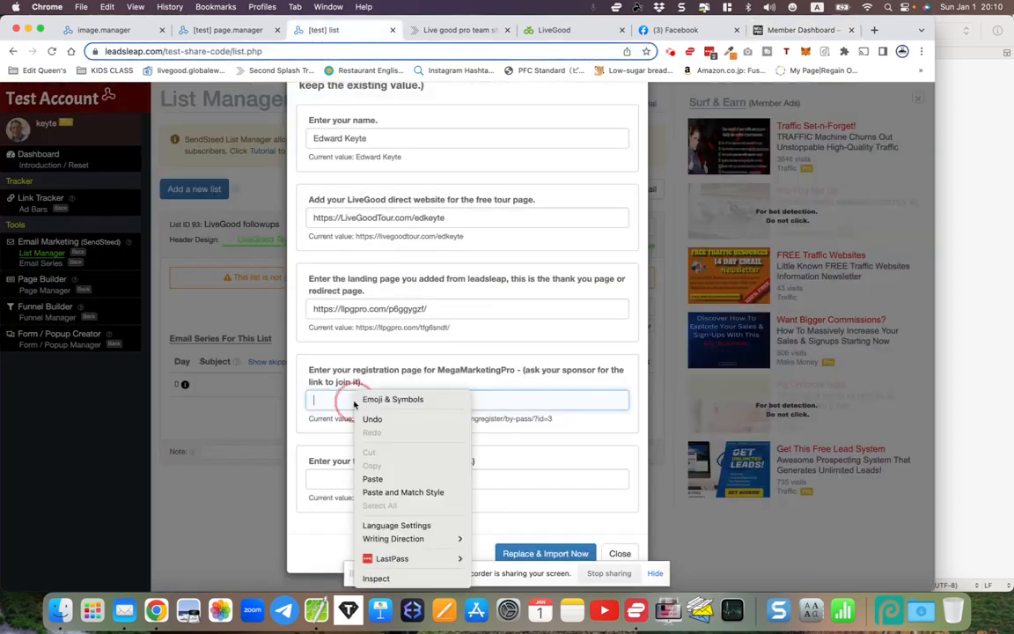
{"action": "left_click", "coordinate": [375, 481]}
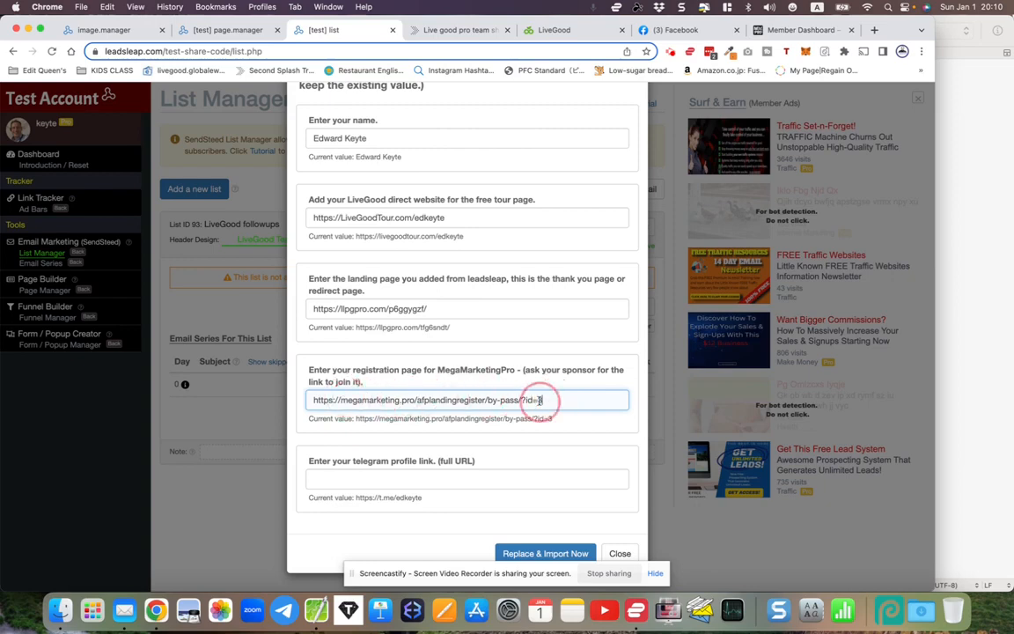
{"action": "left_click", "coordinate": [761, 32]}
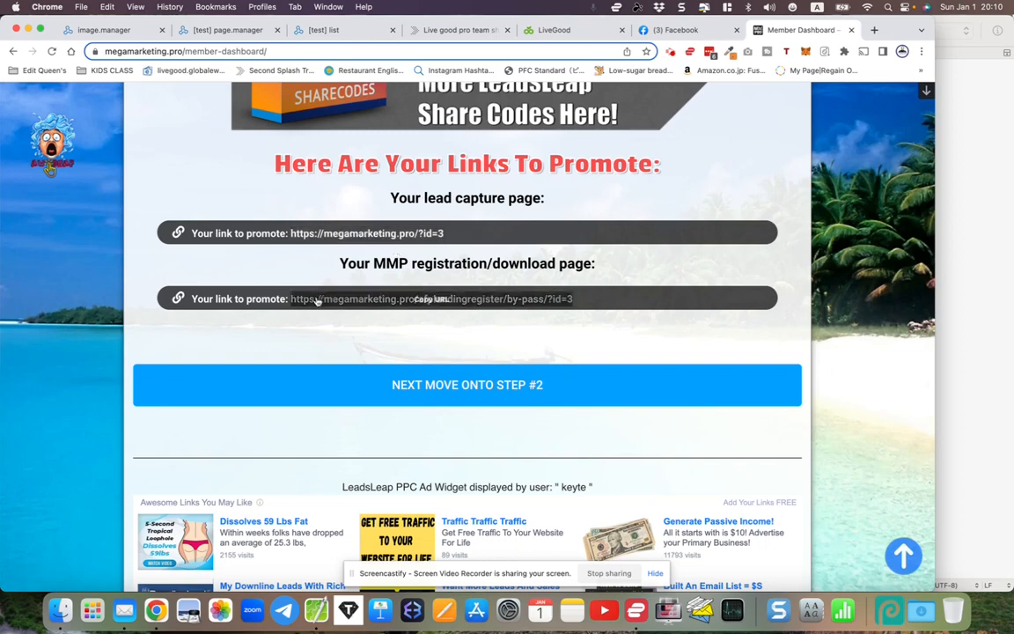
{"action": "left_click", "coordinate": [428, 301]}
{"action": "left_click", "coordinate": [226, 30]}
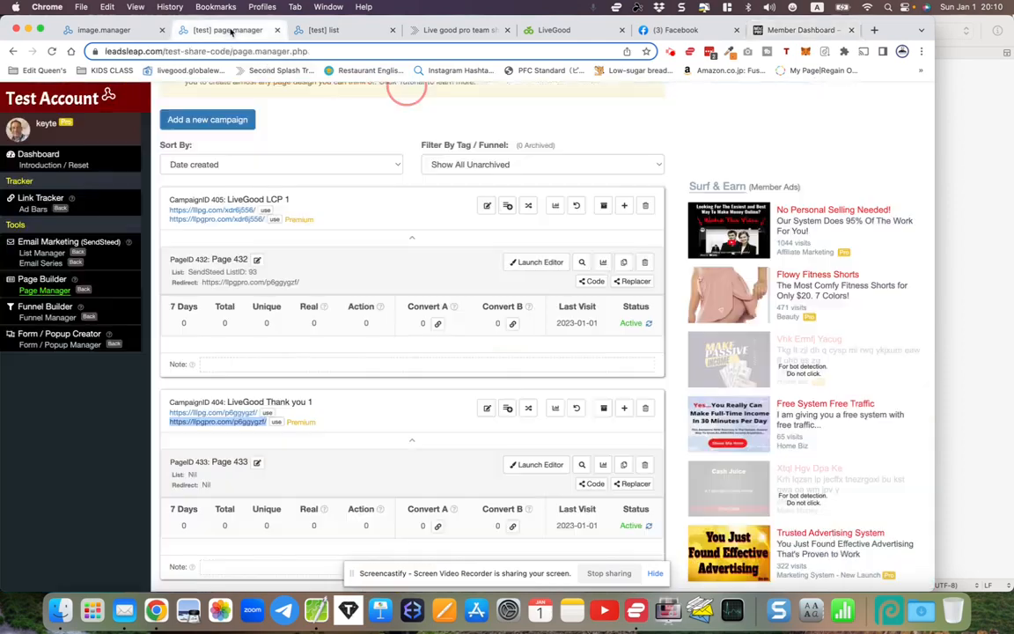
{"action": "left_click", "coordinate": [310, 31]}
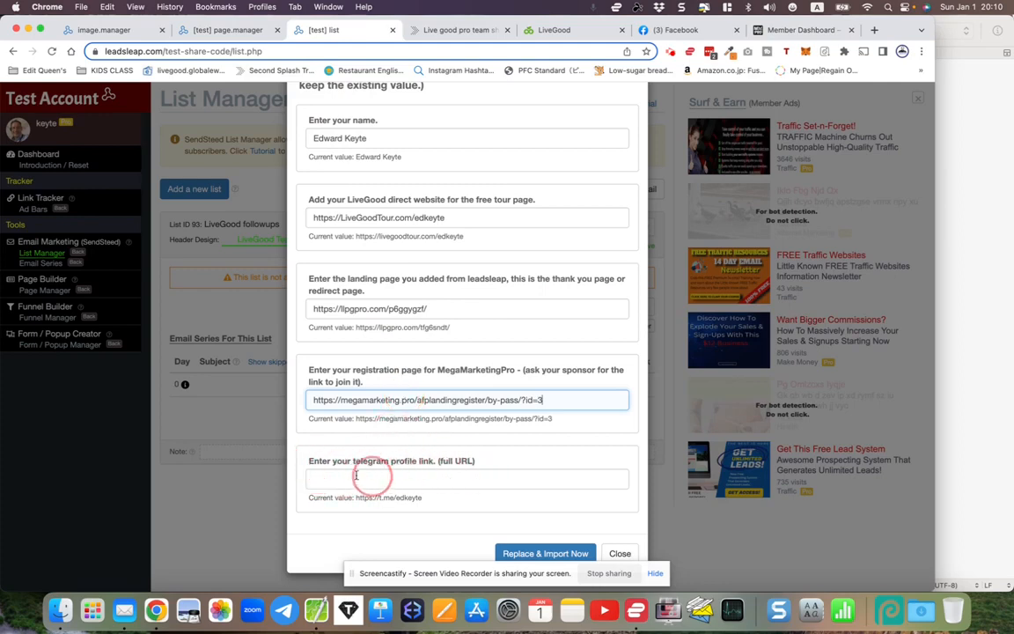
{"action": "left_click", "coordinate": [284, 611]}
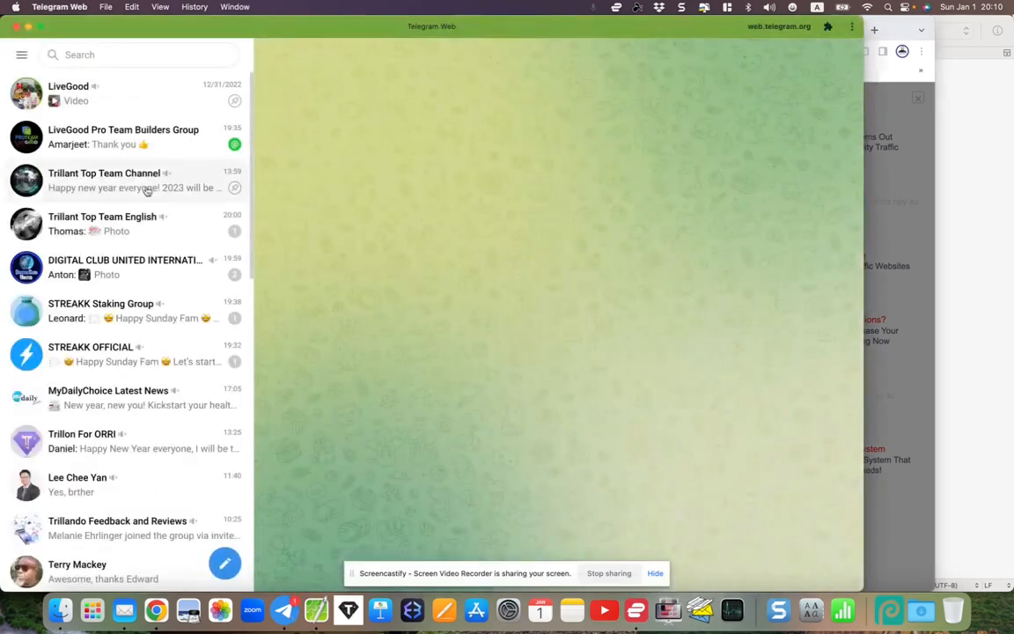
{"action": "left_click", "coordinate": [21, 55]}
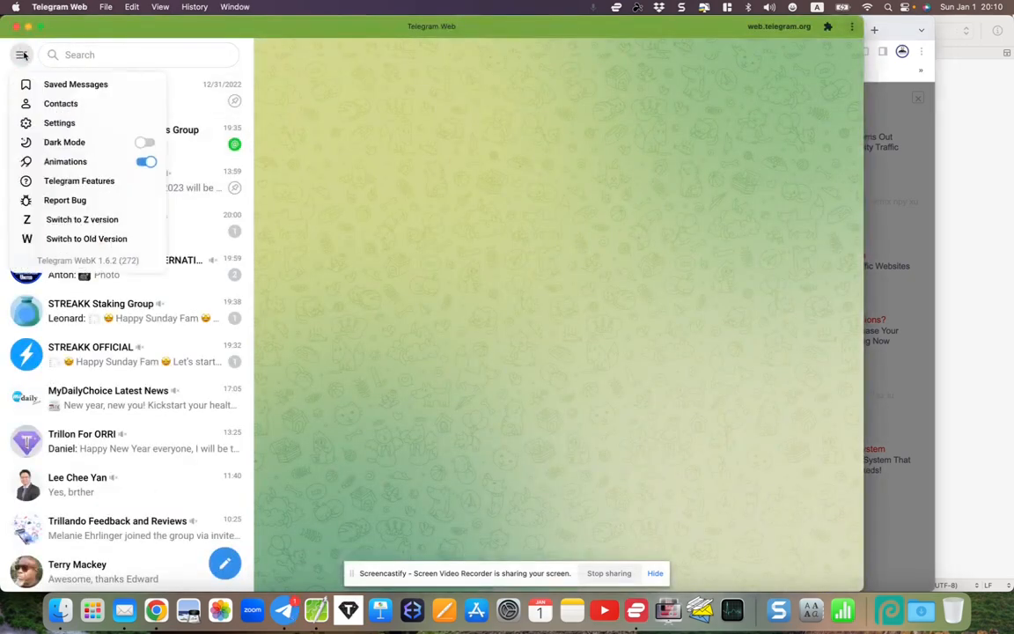
{"action": "left_click", "coordinate": [51, 122]}
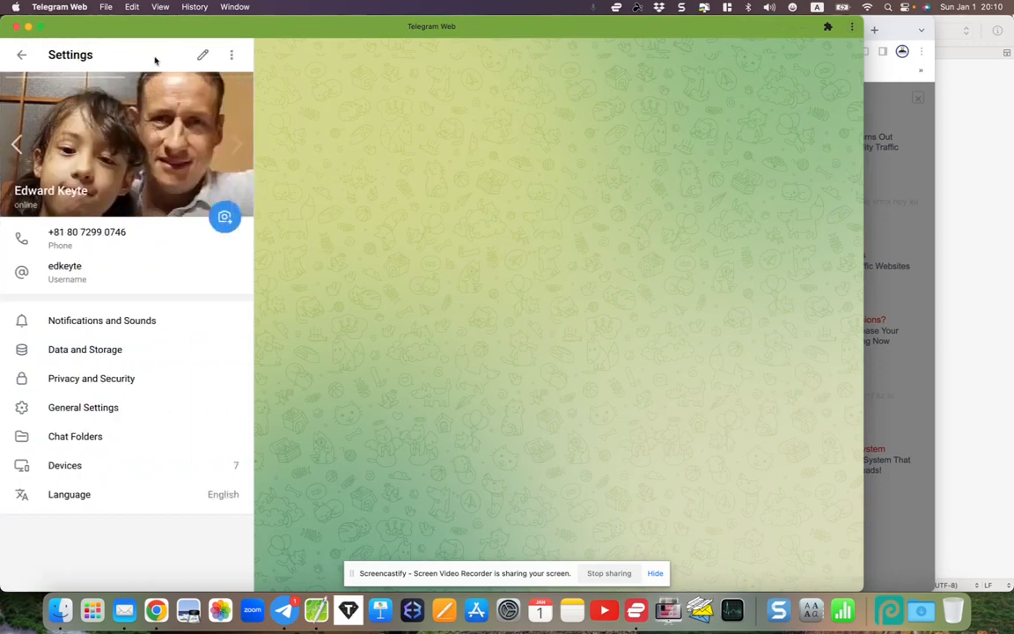
{"action": "left_click", "coordinate": [205, 55]}
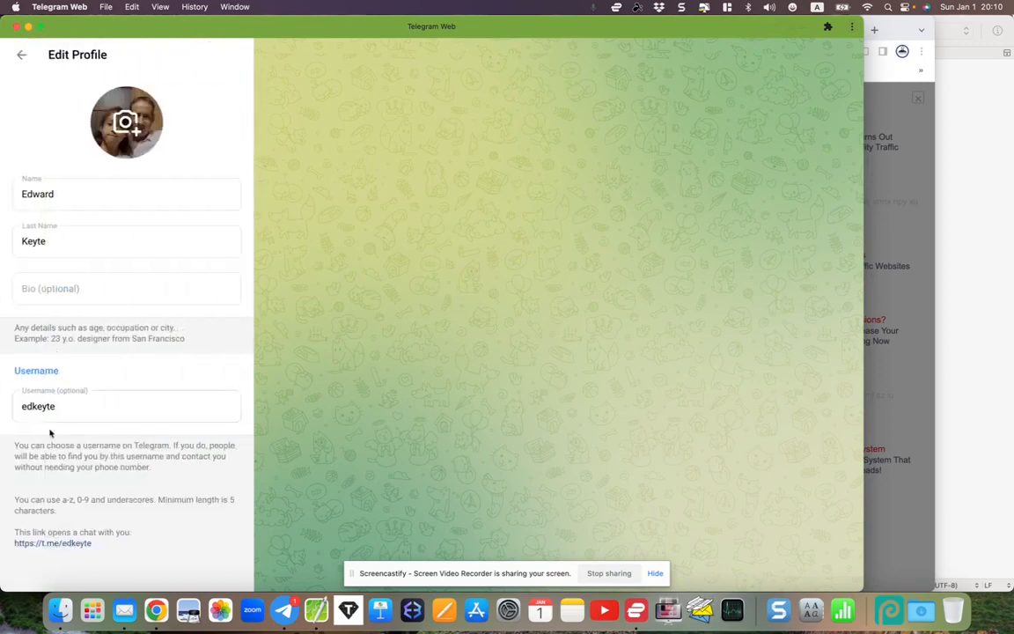
{"action": "left_click", "coordinate": [50, 544]}
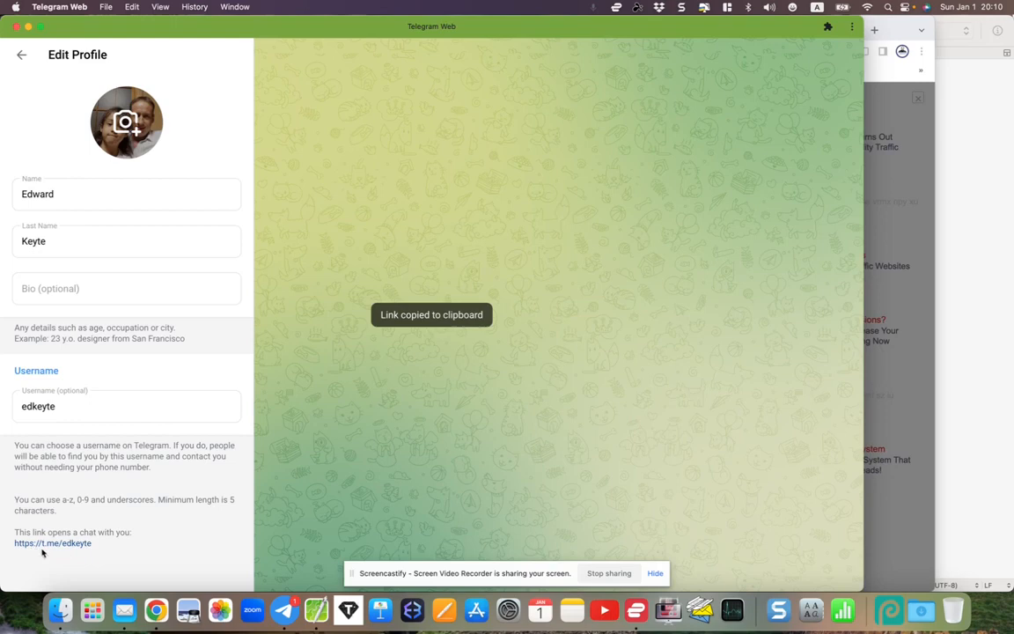
- Paste the Telegram link into the telegram field and run Replace & Import Now
{"action": "left_click", "coordinate": [877, 383]}
{"action": "left_click", "coordinate": [572, 409]}
{"action": "left_click", "coordinate": [389, 483]}
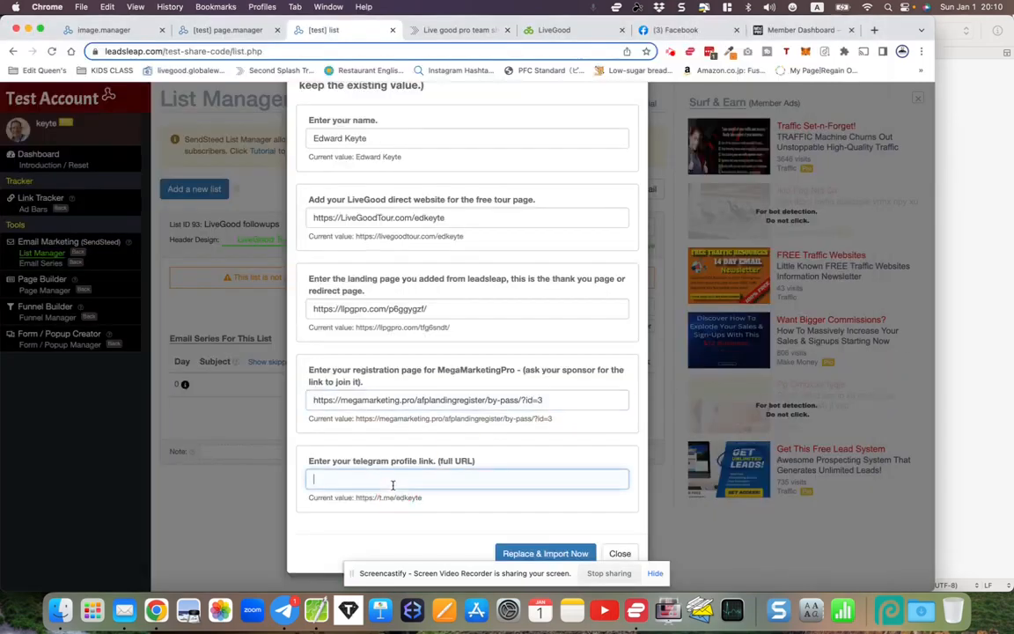
{"action": "right_click", "coordinate": [392, 486]}
{"action": "left_click", "coordinate": [410, 480]}
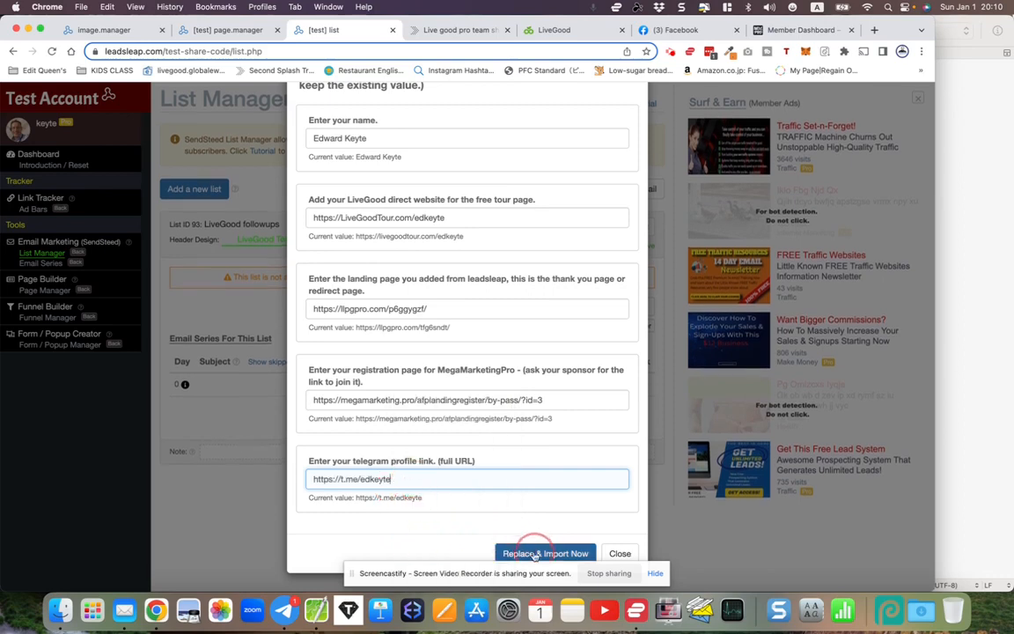
{"action": "left_click", "coordinate": [534, 551]}
{"action": "scroll", "coordinate": [466, 454], "scroll_direction": "down", "scroll_amount": 10}
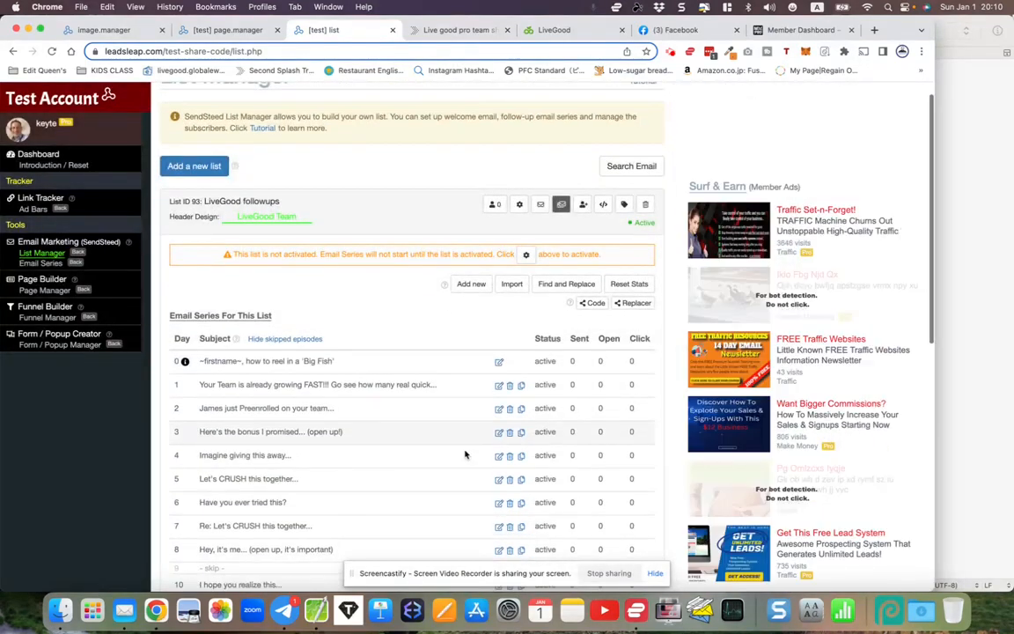
- Scroll through the imported LiveGood followups email series rows through day 37, then back up
{"action": "scroll", "coordinate": [465, 454], "scroll_direction": "down", "scroll_amount": 2}
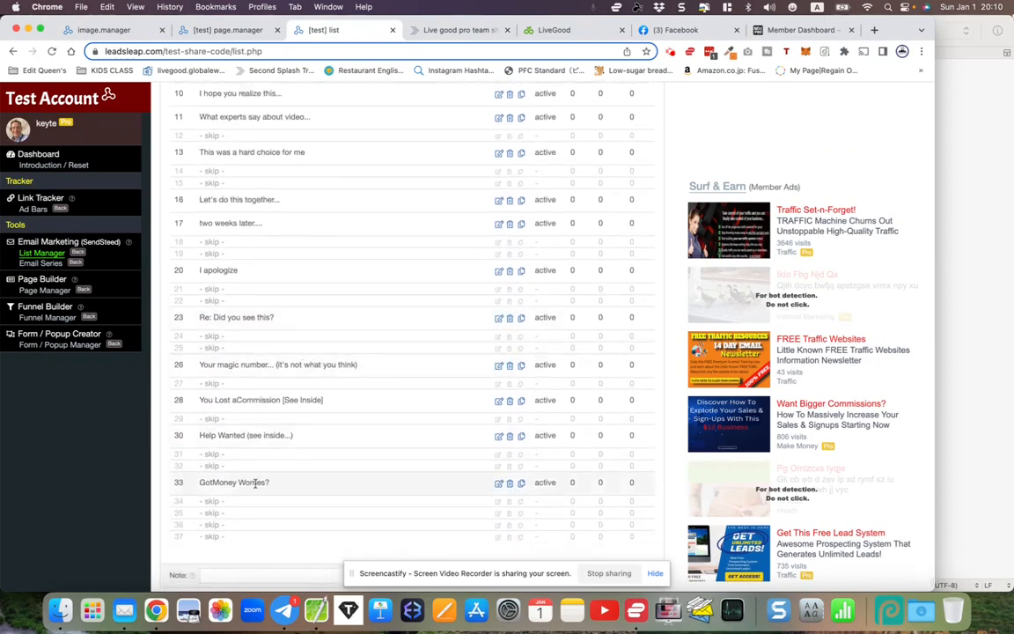
{"action": "scroll", "coordinate": [250, 473], "scroll_direction": "down", "scroll_amount": 1}
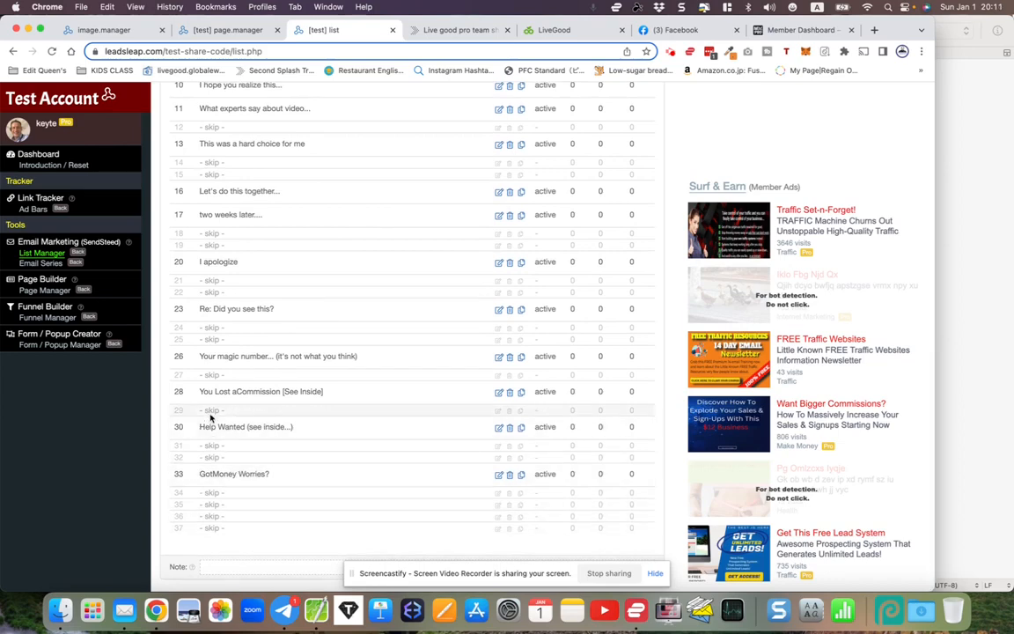
{"action": "scroll", "coordinate": [212, 411], "scroll_direction": "up", "scroll_amount": 1}
{"action": "scroll", "coordinate": [211, 411], "scroll_direction": "up", "scroll_amount": 4}
{"action": "scroll", "coordinate": [212, 411], "scroll_direction": "down", "scroll_amount": 2}
{"action": "scroll", "coordinate": [211, 411], "scroll_direction": "up", "scroll_amount": 3}
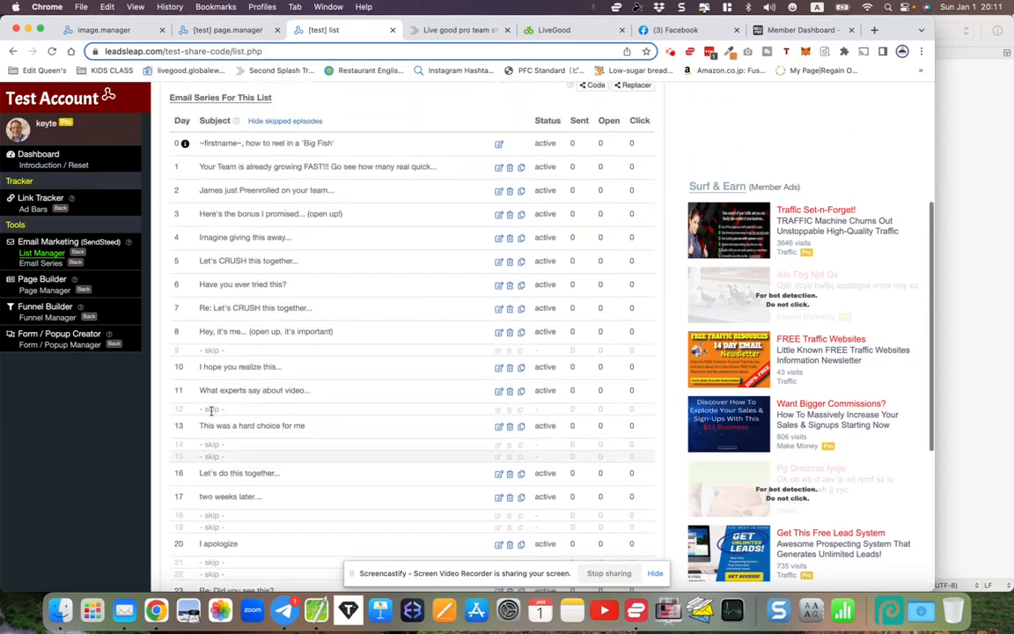
{"action": "scroll", "coordinate": [211, 411], "scroll_direction": "down", "scroll_amount": 2}
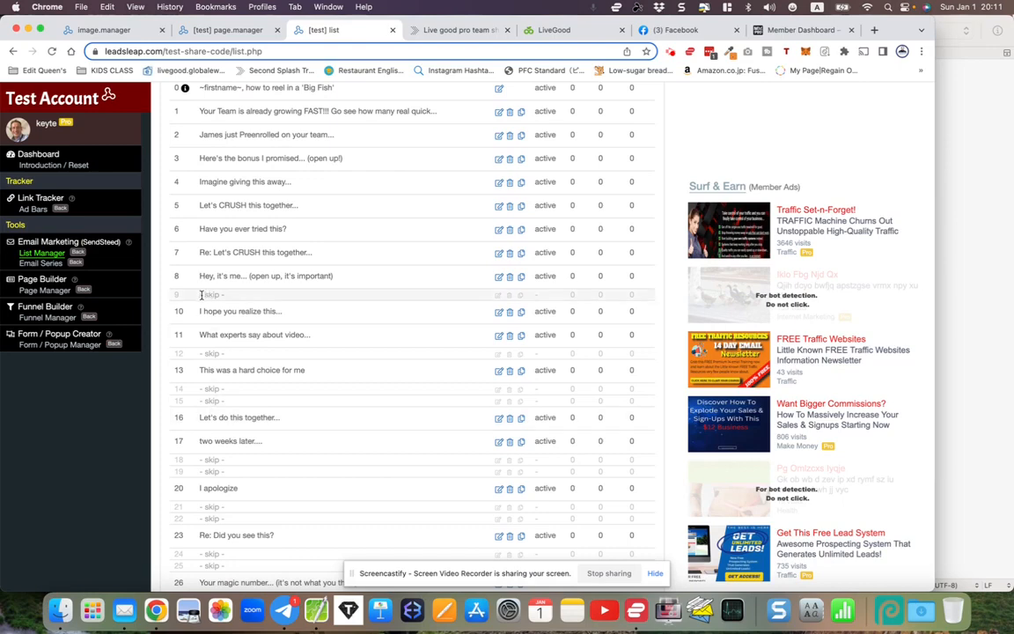
{"action": "scroll", "coordinate": [227, 355], "scroll_direction": "down", "scroll_amount": 5}
{"action": "scroll", "coordinate": [227, 355], "scroll_direction": "up", "scroll_amount": 10}
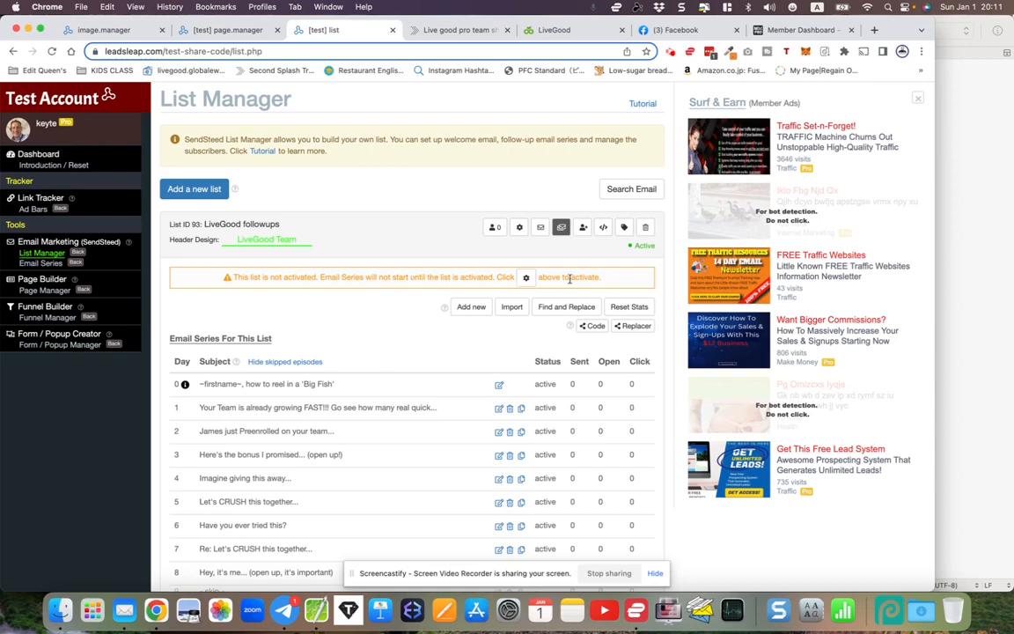
- Open the LiveGood followups list's gear settings and Save & Activate it
{"action": "left_click", "coordinate": [519, 227]}
{"action": "scroll", "coordinate": [393, 320], "scroll_direction": "down", "scroll_amount": 5}
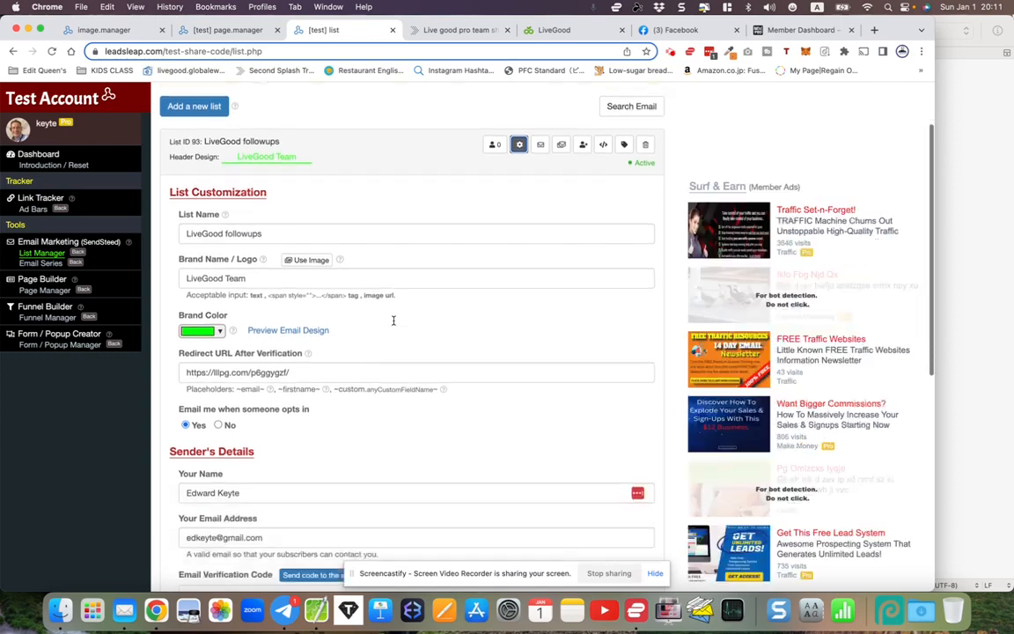
{"action": "scroll", "coordinate": [393, 321], "scroll_direction": "down", "scroll_amount": 3}
{"action": "left_click", "coordinate": [199, 523]}
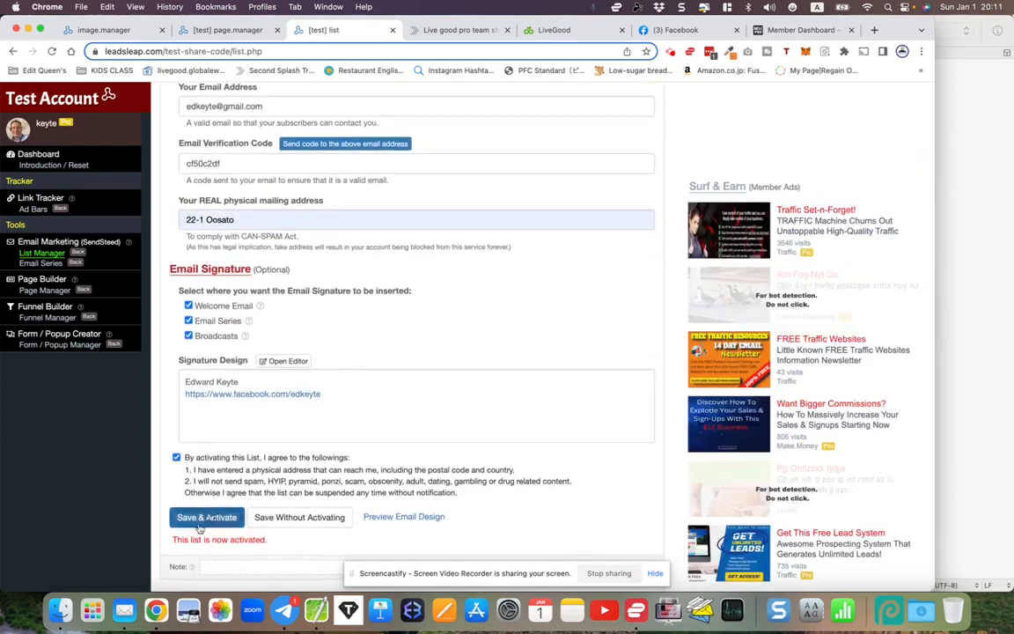
{"action": "left_click", "coordinate": [199, 521]}
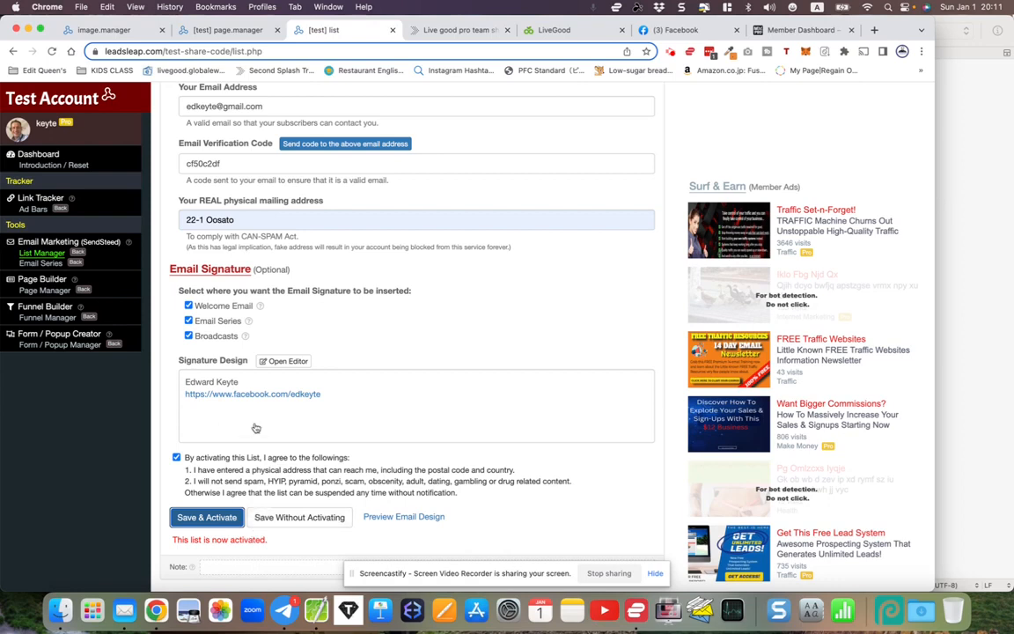
- Review the activated list's sender details, verification code and mailing address
{"action": "scroll", "coordinate": [256, 426], "scroll_direction": "up", "scroll_amount": 3}
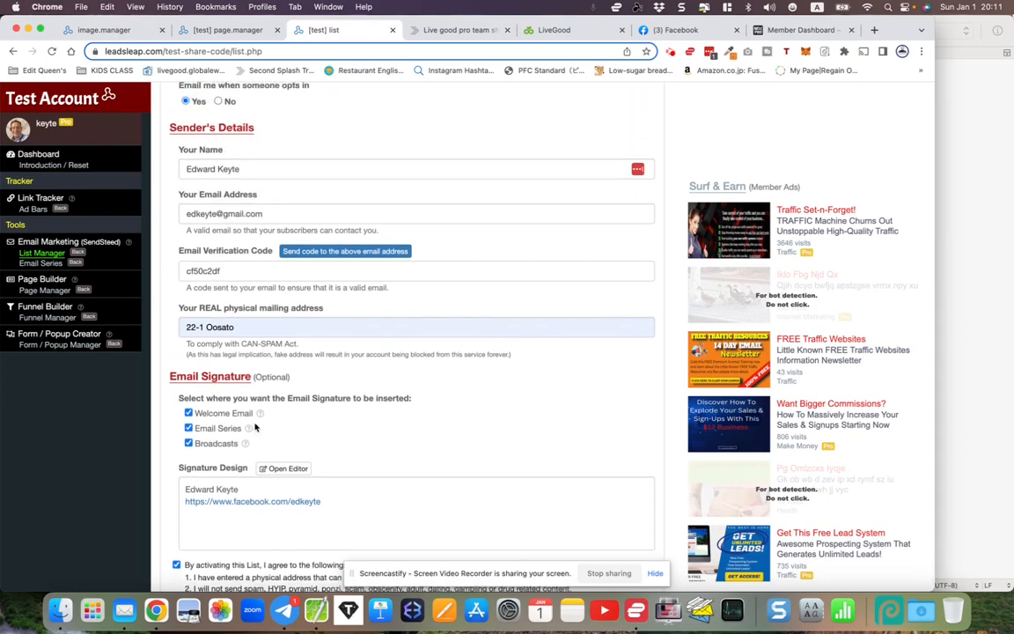
{"action": "scroll", "coordinate": [255, 427], "scroll_direction": "up", "scroll_amount": 2}
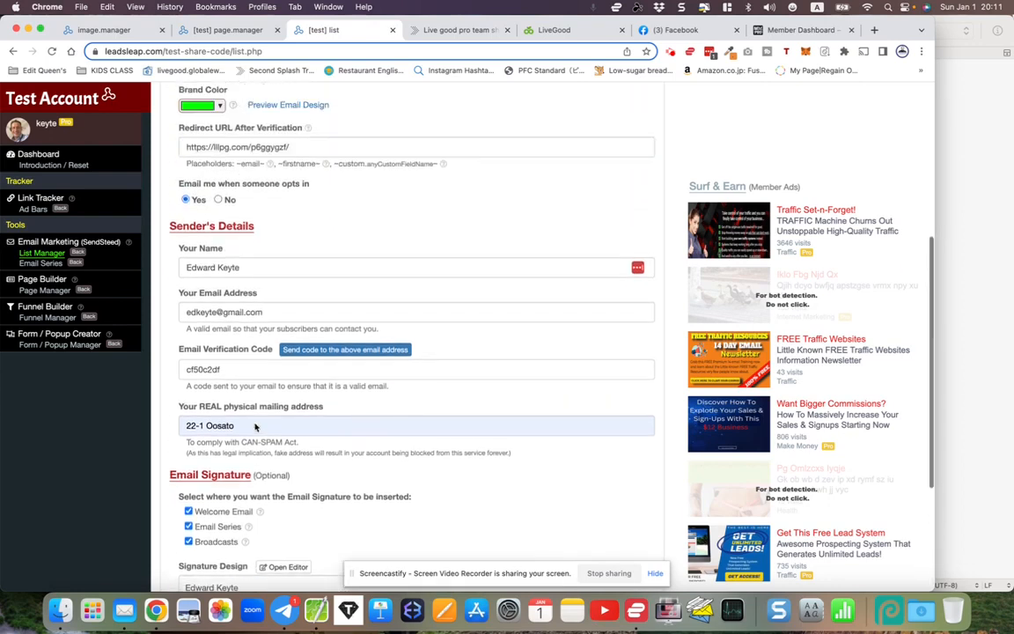
{"action": "scroll", "coordinate": [255, 425], "scroll_direction": "up", "scroll_amount": 1}
{"action": "scroll", "coordinate": [256, 427], "scroll_direction": "up", "scroll_amount": 3}
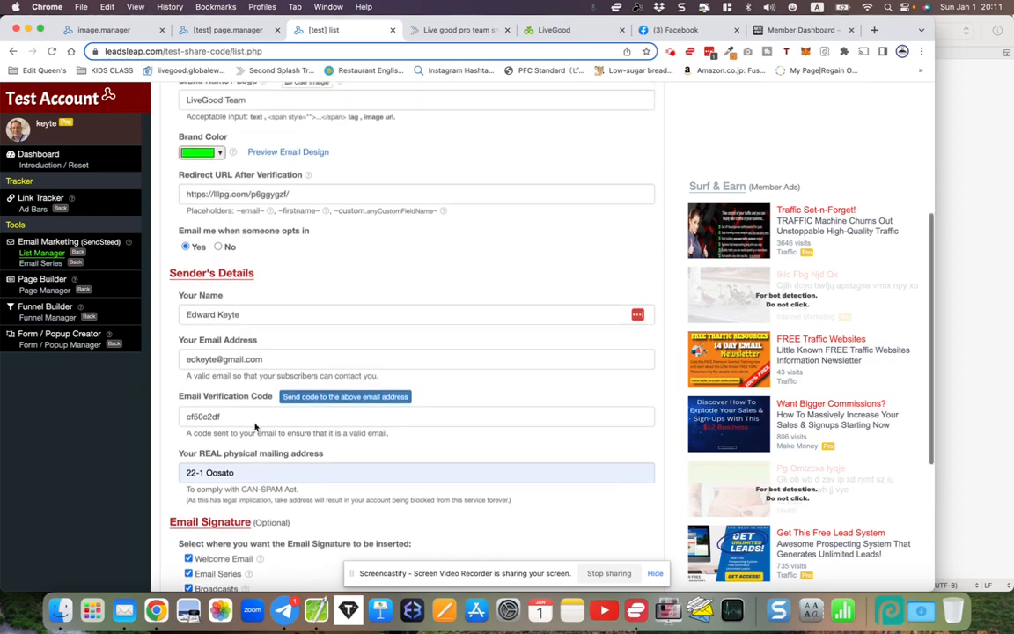
{"action": "scroll", "coordinate": [255, 427], "scroll_direction": "down", "scroll_amount": 6}
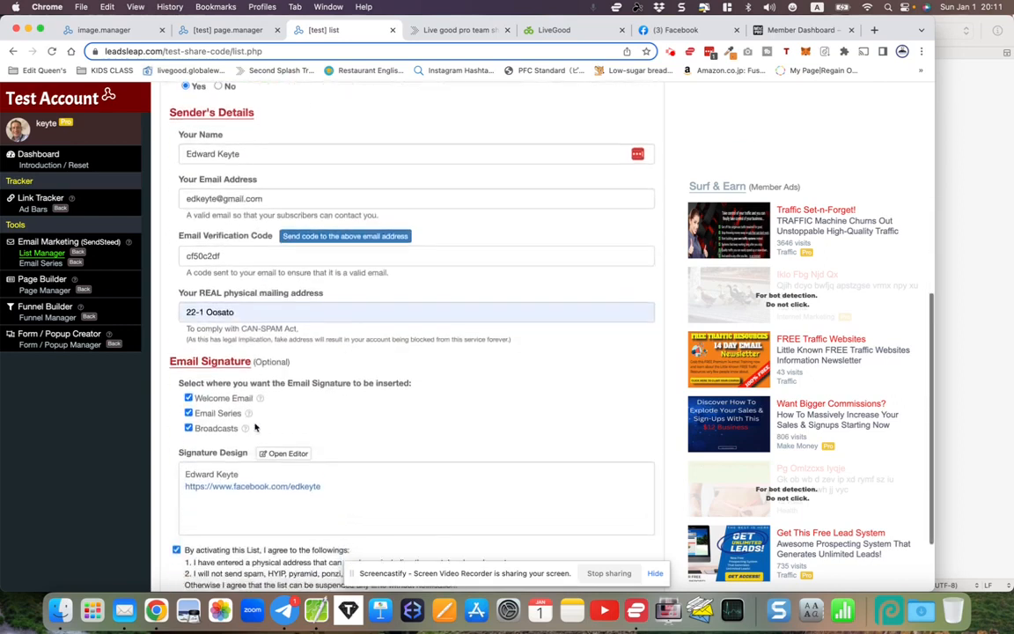
{"action": "scroll", "coordinate": [255, 427], "scroll_direction": "down", "scroll_amount": 1}
{"action": "left_click_drag", "start_coordinate": [187, 241], "coordinate": [232, 240]}
{"action": "scroll", "coordinate": [237, 240], "scroll_direction": "up", "scroll_amount": 10}
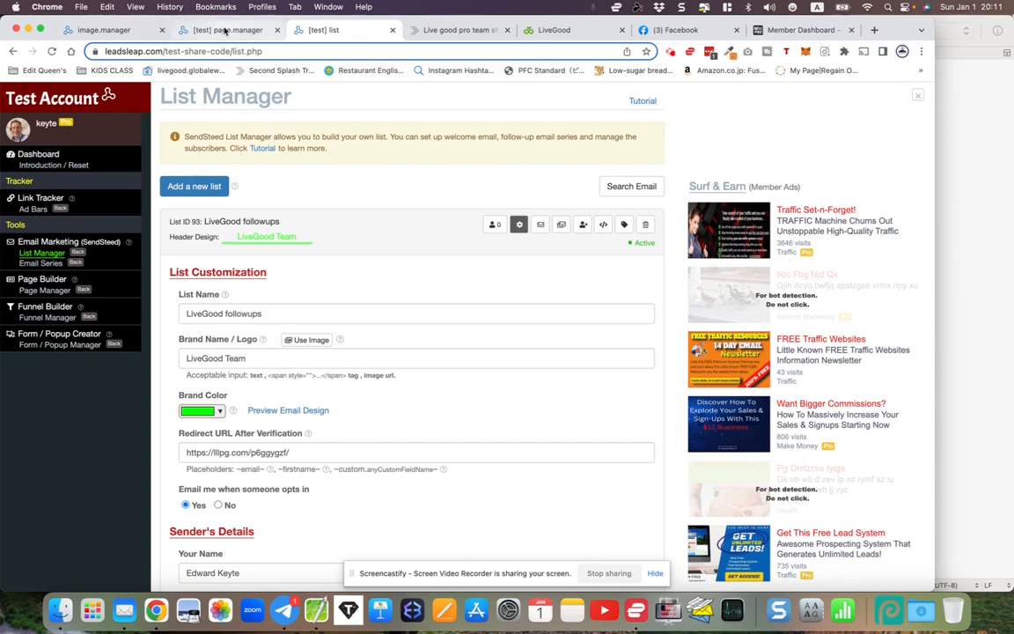
{"action": "left_click", "coordinate": [225, 31]}
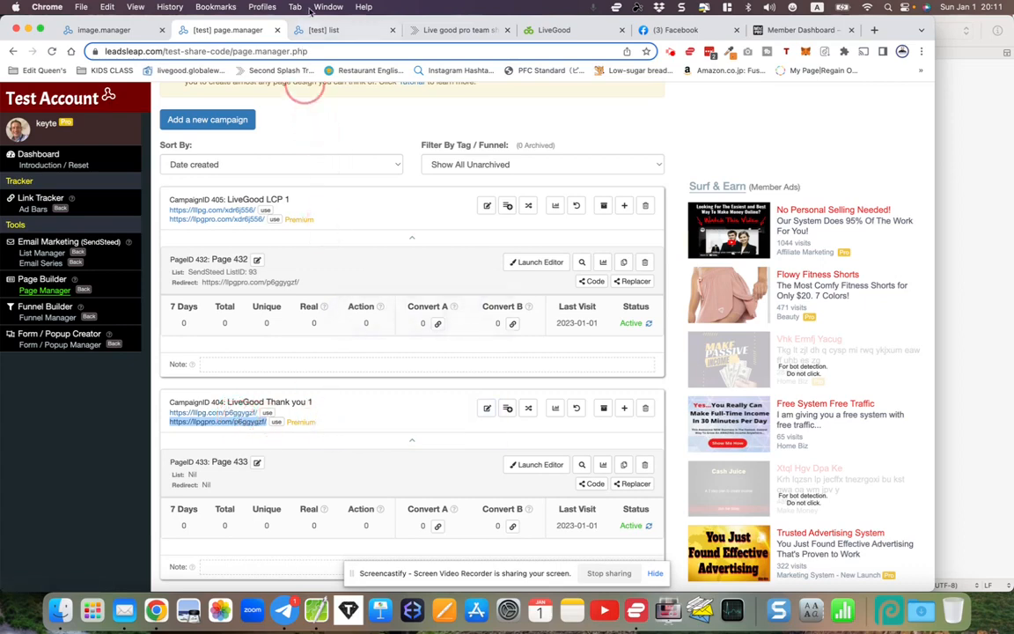
{"action": "left_click", "coordinate": [309, 33]}
{"action": "scroll", "coordinate": [261, 345], "scroll_direction": "down", "scroll_amount": 2}
{"action": "scroll", "coordinate": [261, 346], "scroll_direction": "up", "scroll_amount": 2}
{"action": "scroll", "coordinate": [259, 345], "scroll_direction": "down", "scroll_amount": 1}
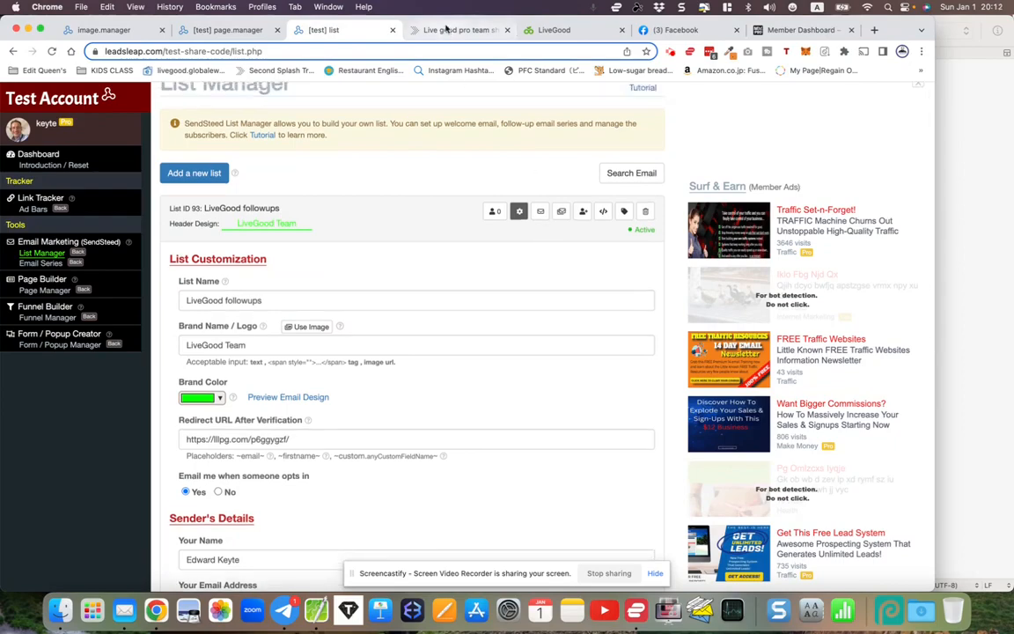
- Switch to the 'Live good pro team' tab and scroll to the LG LeadCapture Pages share codes
{"action": "left_click", "coordinate": [445, 30]}
{"action": "scroll", "coordinate": [626, 330], "scroll_direction": "up", "scroll_amount": 10}
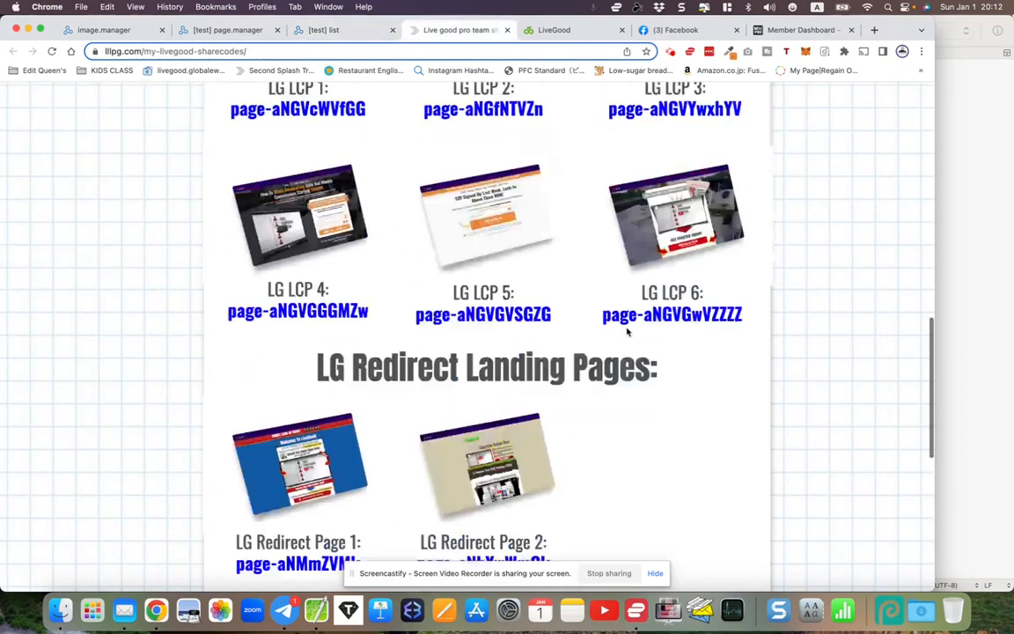
{"action": "scroll", "coordinate": [627, 328], "scroll_direction": "up", "scroll_amount": 5}
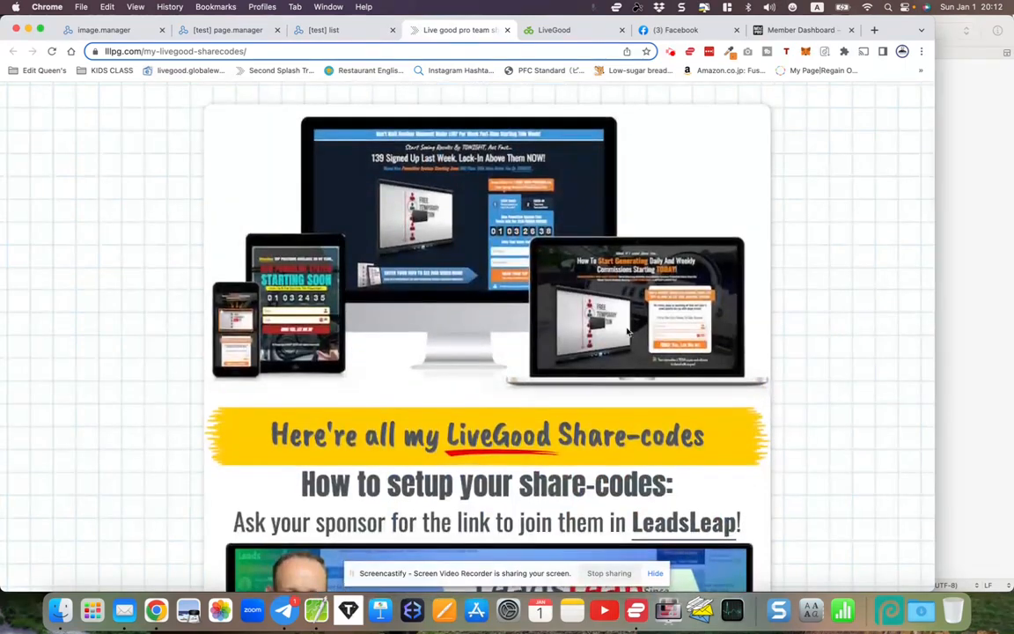
{"action": "scroll", "coordinate": [627, 330], "scroll_direction": "down", "scroll_amount": 2}
{"action": "scroll", "coordinate": [627, 330], "scroll_direction": "up", "scroll_amount": 2}
{"action": "scroll", "coordinate": [626, 330], "scroll_direction": "down", "scroll_amount": 4}
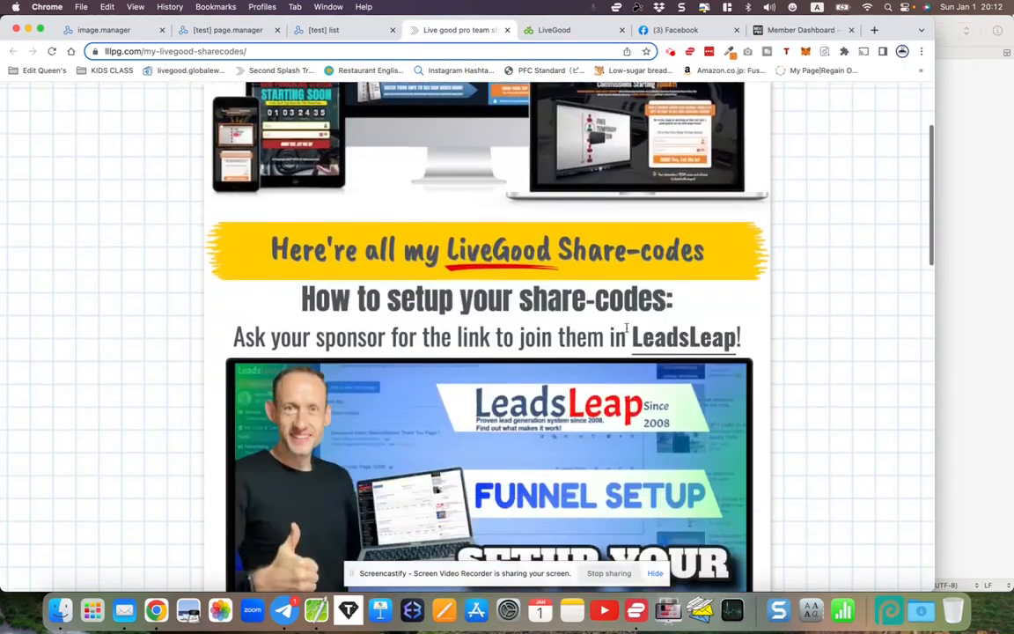
{"action": "scroll", "coordinate": [626, 330], "scroll_direction": "down", "scroll_amount": 5}
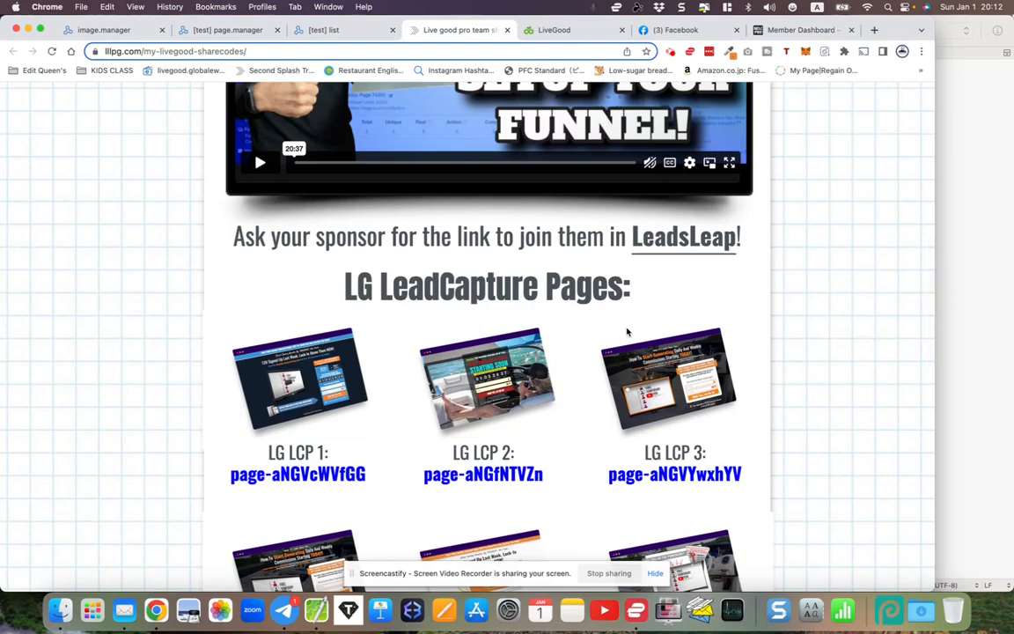
{"action": "left_click", "coordinate": [796, 30]}
{"action": "scroll", "coordinate": [566, 226], "scroll_direction": "down", "scroll_amount": 10}
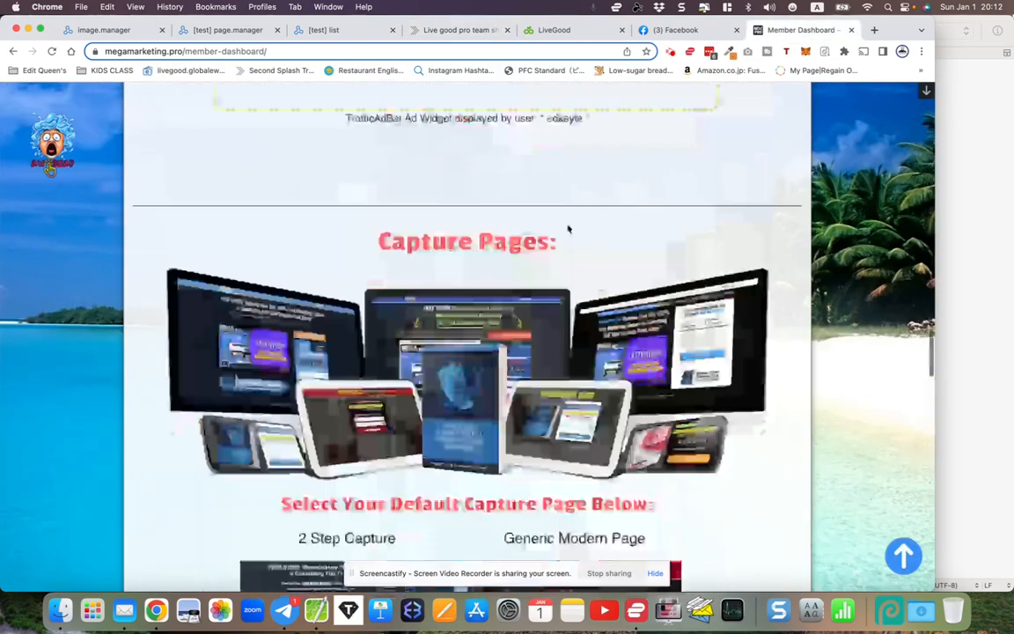
{"action": "scroll", "coordinate": [564, 259], "scroll_direction": "up", "scroll_amount": 10}
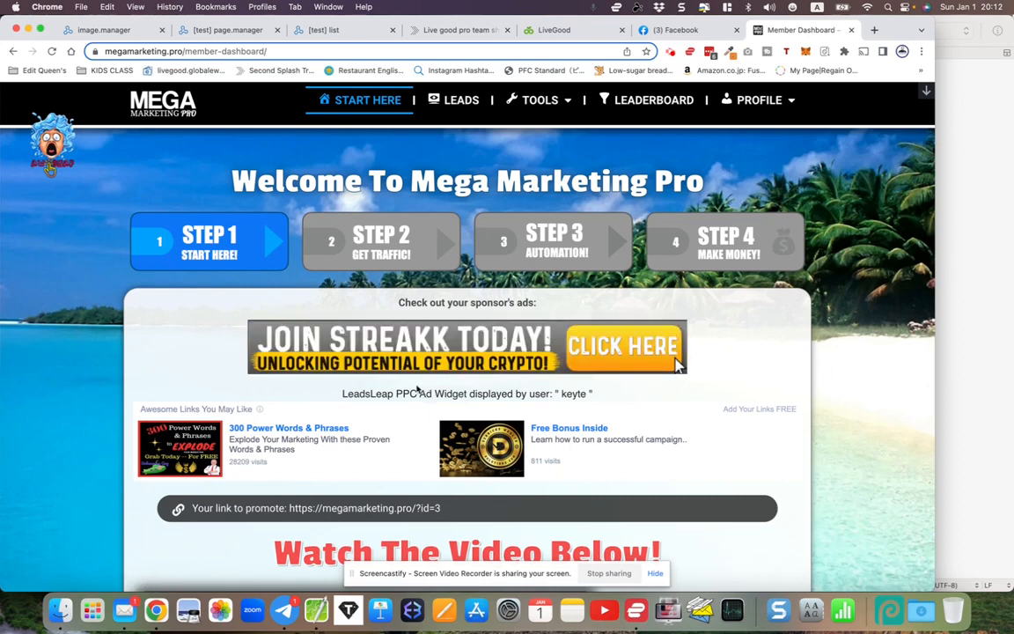
{"action": "scroll", "coordinate": [362, 393], "scroll_direction": "down", "scroll_amount": 15}
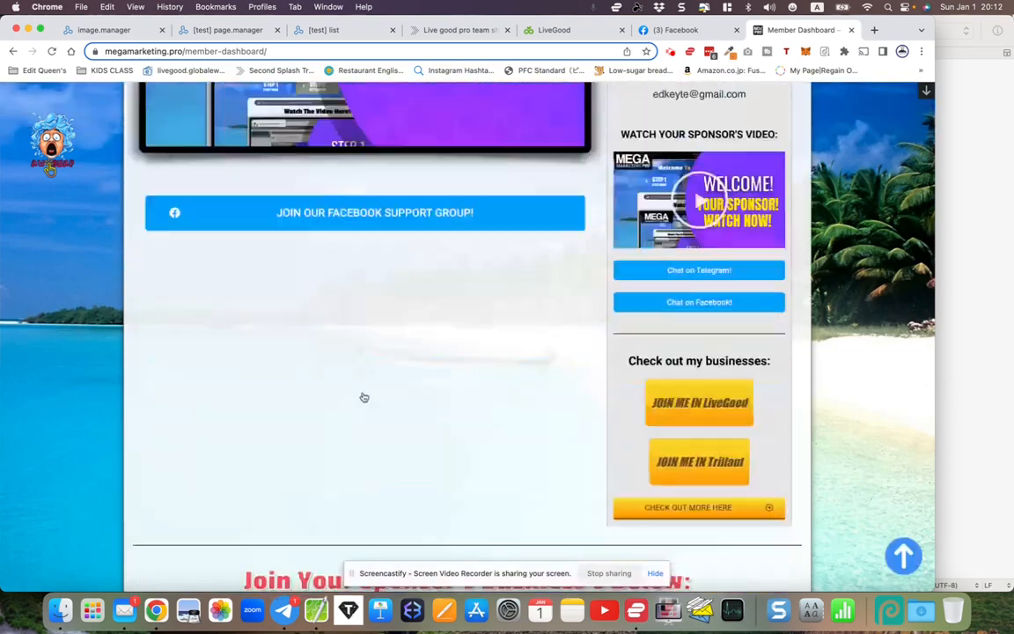
{"action": "scroll", "coordinate": [361, 393], "scroll_direction": "up", "scroll_amount": 10}
{"action": "scroll", "coordinate": [363, 396], "scroll_direction": "down", "scroll_amount": 5}
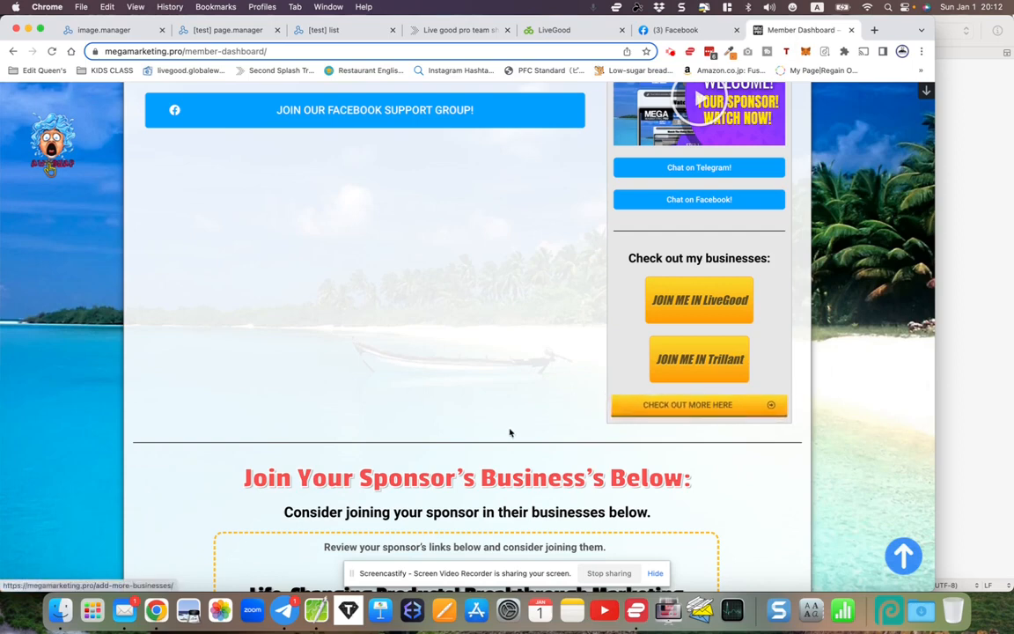
{"action": "scroll", "coordinate": [509, 430], "scroll_direction": "down", "scroll_amount": 6}
{"action": "scroll", "coordinate": [511, 429], "scroll_direction": "down", "scroll_amount": 2}
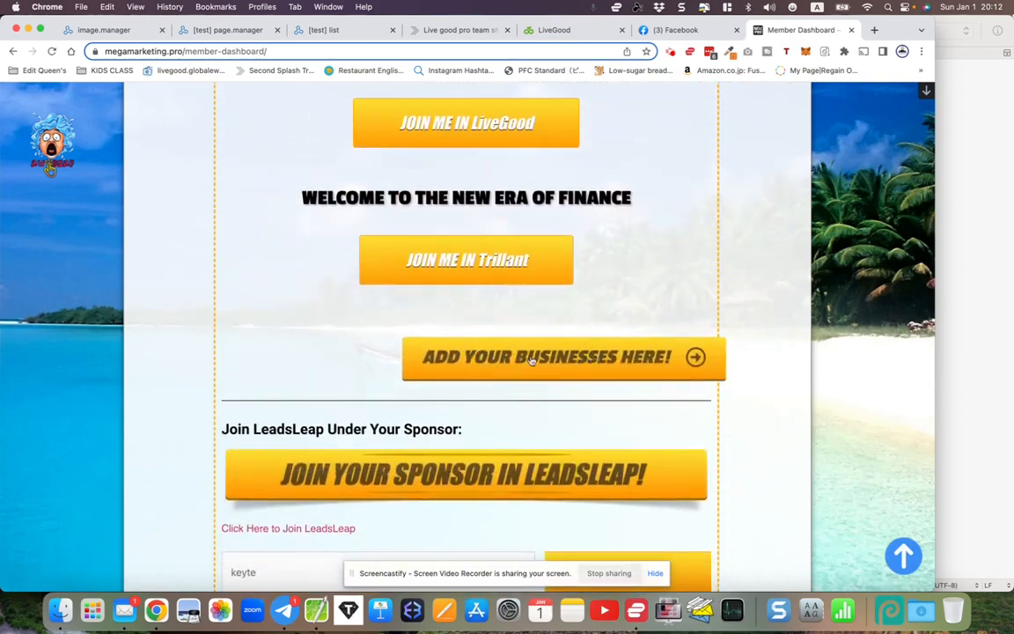
{"action": "scroll", "coordinate": [471, 391], "scroll_direction": "down", "scroll_amount": 5}
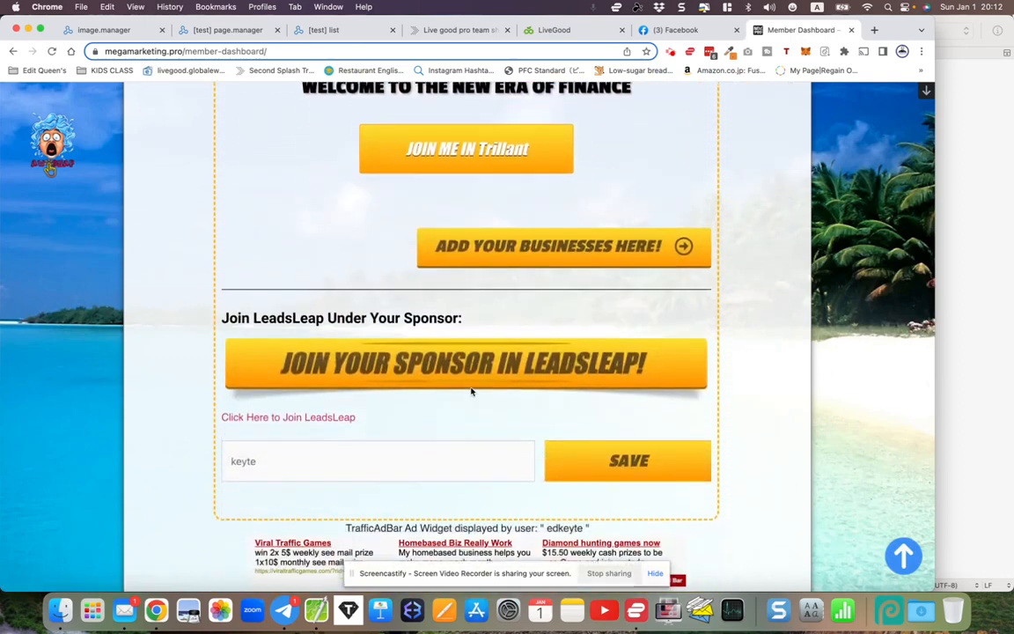
{"action": "left_click_drag", "start_coordinate": [232, 397], "coordinate": [282, 397]}
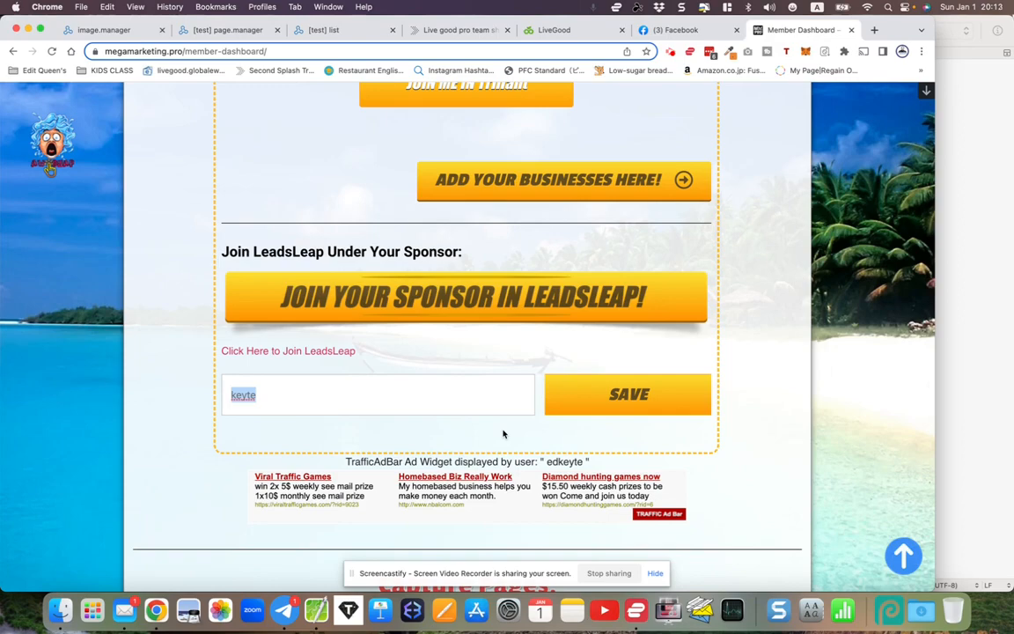
{"action": "scroll", "coordinate": [503, 434], "scroll_direction": "down", "scroll_amount": 3}
{"action": "scroll", "coordinate": [503, 431], "scroll_direction": "up", "scroll_amount": 15}
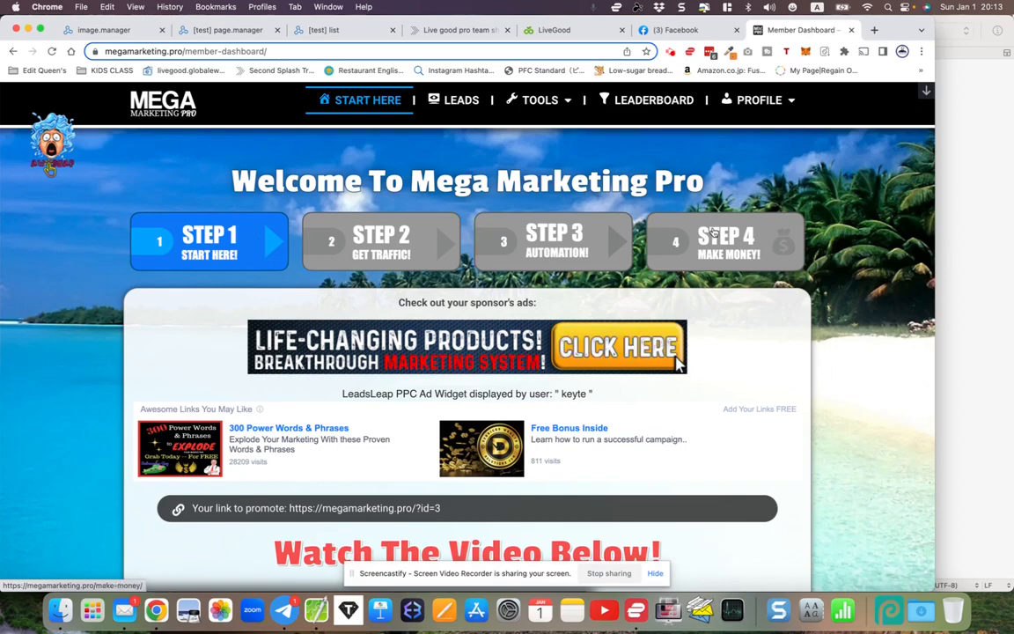
{"action": "left_click", "coordinate": [227, 29]}
{"action": "left_click", "coordinate": [285, 199]}
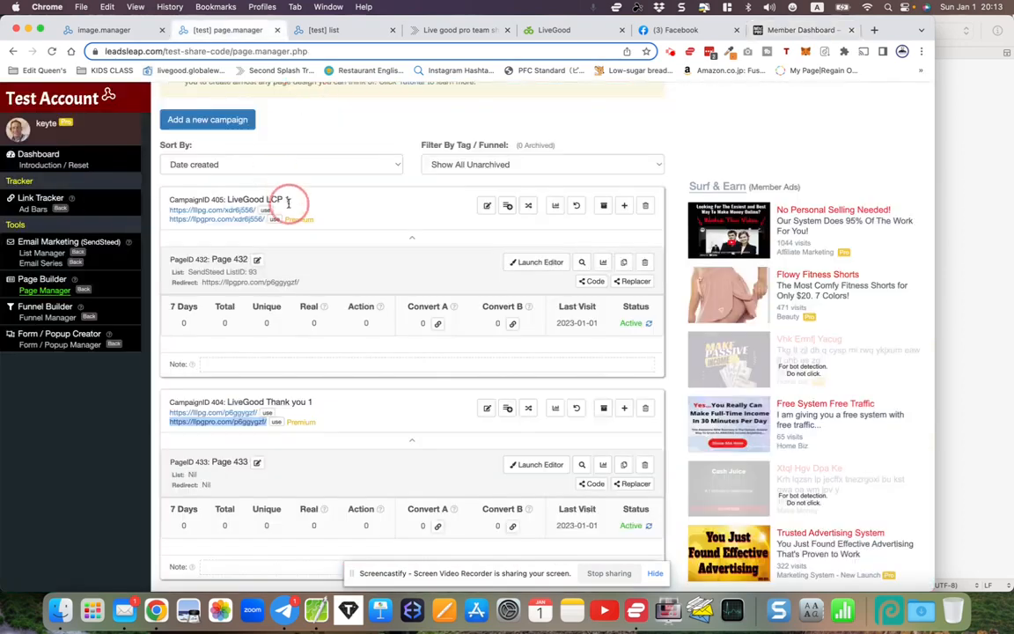
{"action": "scroll", "coordinate": [288, 204], "scroll_direction": "up", "scroll_amount": 5}
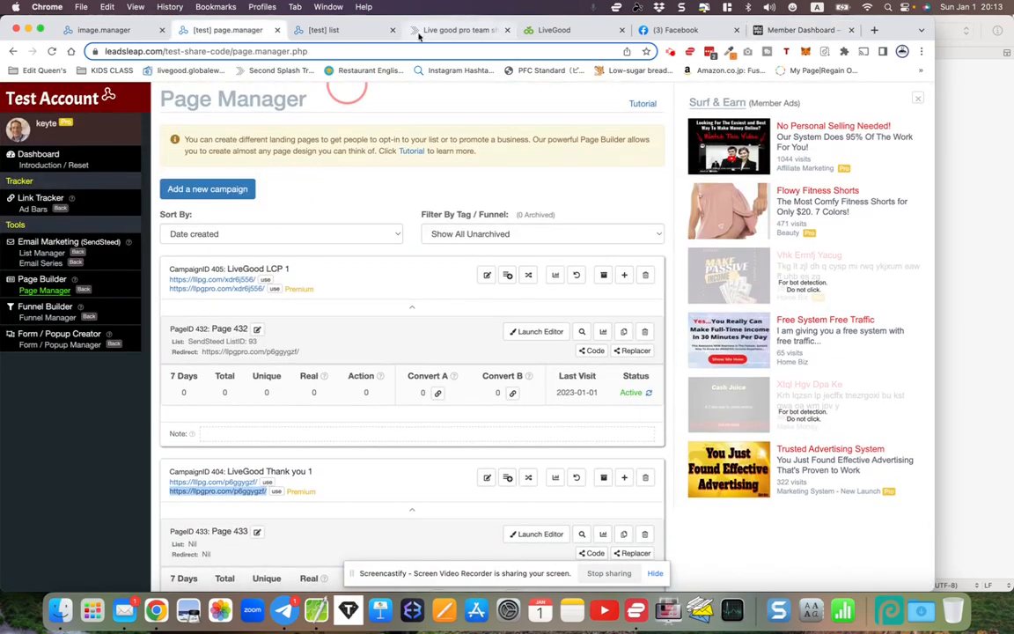
{"action": "left_click", "coordinate": [419, 32]}
{"action": "scroll", "coordinate": [420, 227], "scroll_direction": "up", "scroll_amount": 5}
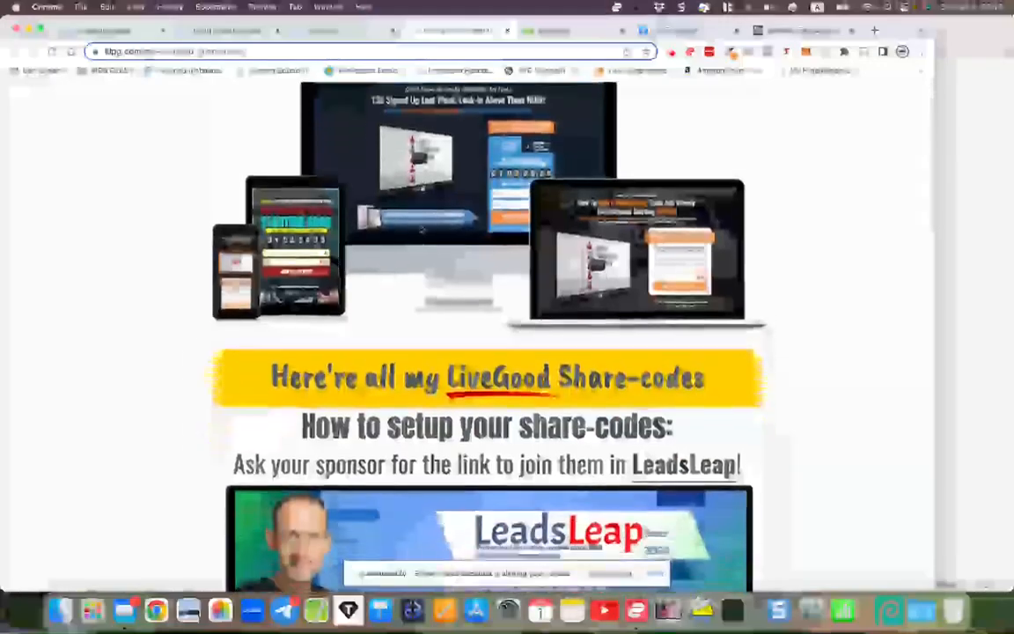